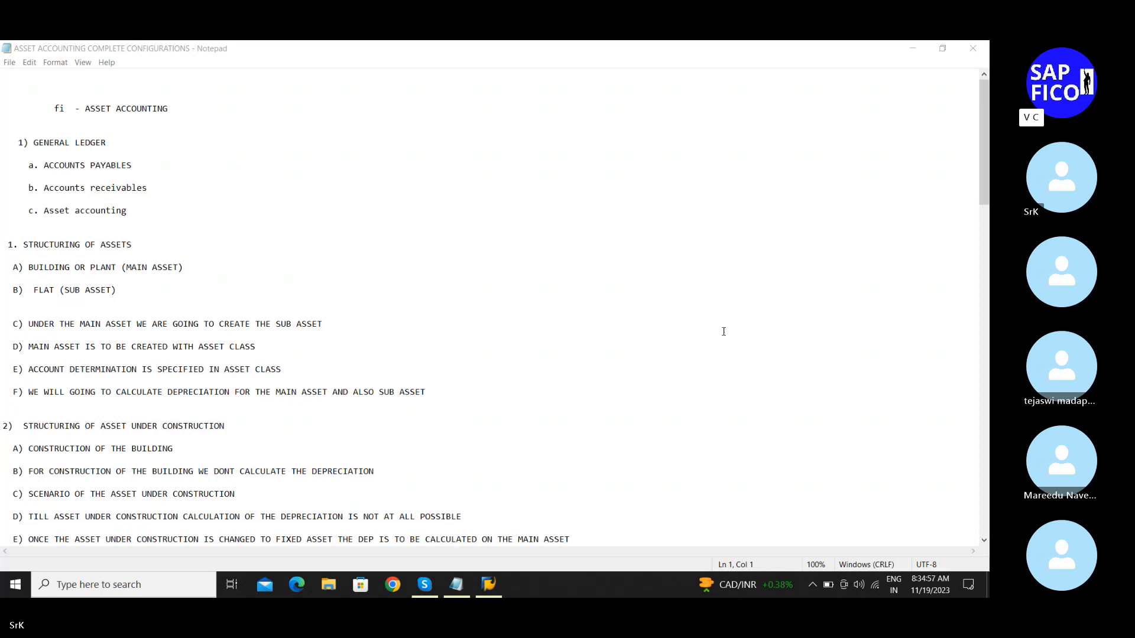
Step: Switch from the Notepad notes to the Skype group call for the SAP FICO S4 HANA batch
click(424, 584)
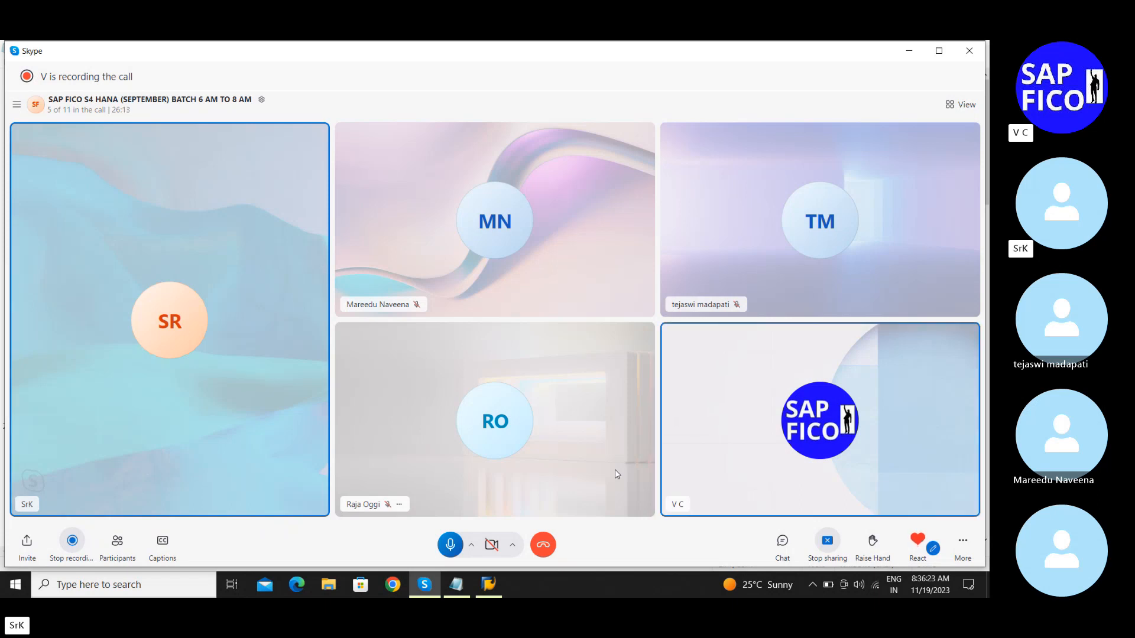
click(449, 545)
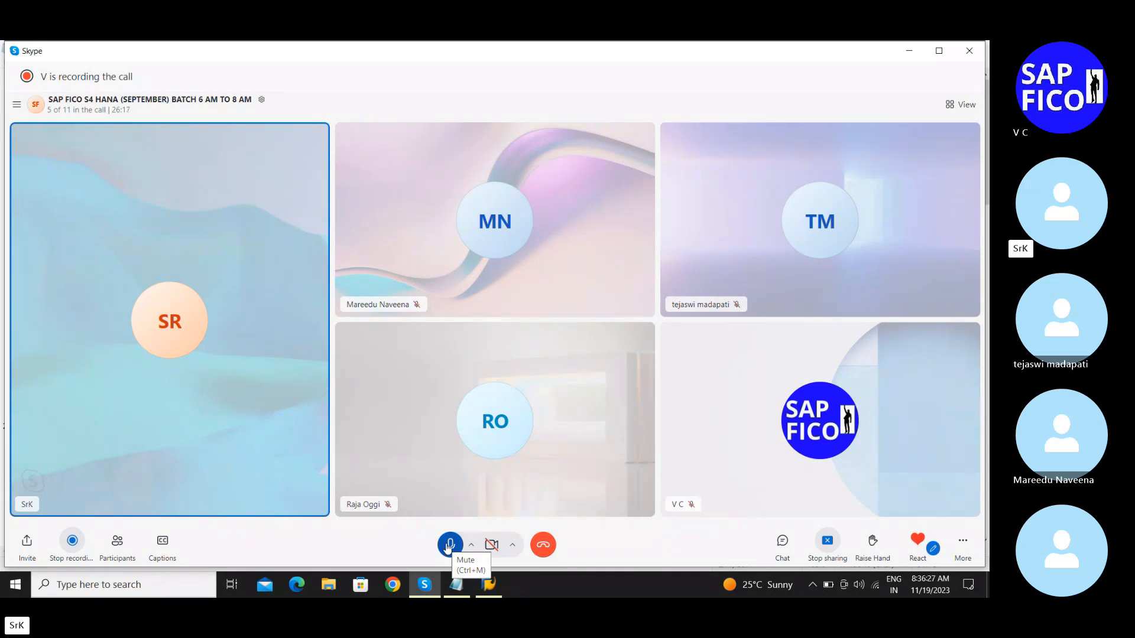
click(450, 547)
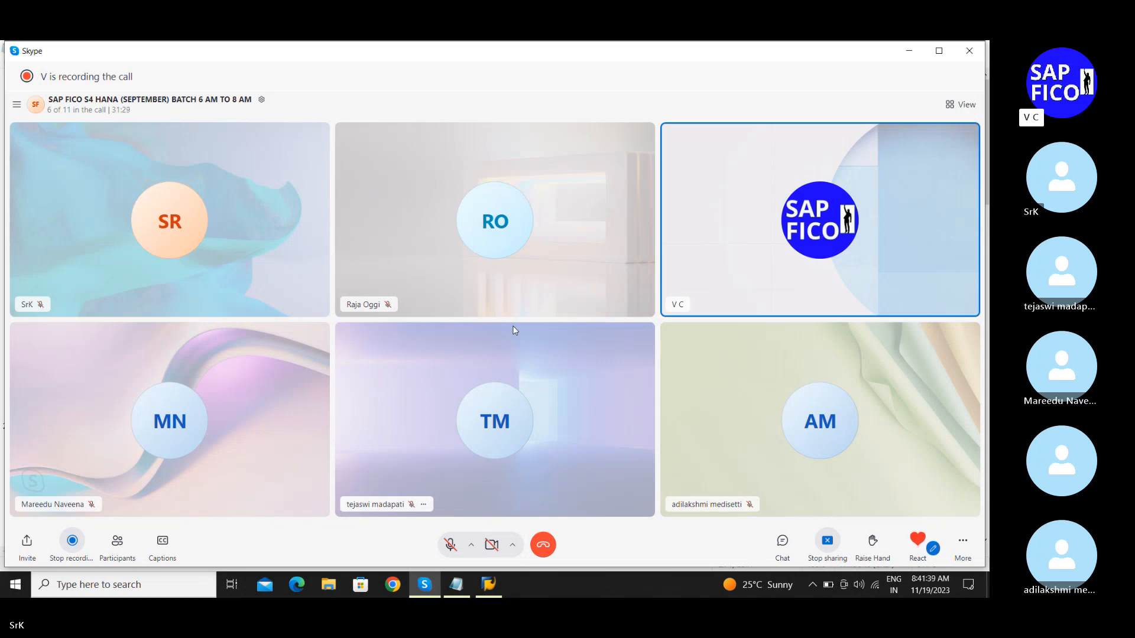
key(XF86AudioRaiseVolume)
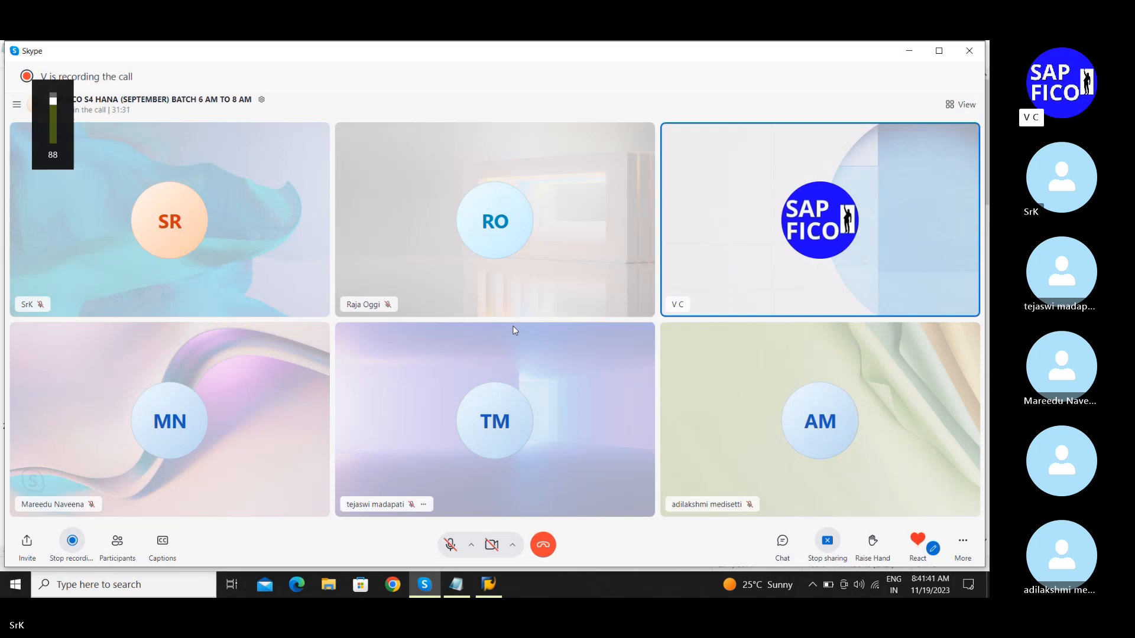
key(XF86AudioLowerVolume)
key(XF86AudioLowerVolume)
key(XF86AudioLowerVolume)
key(XF86AudioLowerVolume)
key(XF86AudioLowerVolume)
key(XF86AudioLowerVolume)
key(XF86AudioLowerVolume)
key(XF86AudioLowerVolume)
key(XF86AudioLowerVolume)
key(XF86AudioLowerVolume)
key(XF86AudioLowerVolume)
key(XF86AudioLowerVolume)
key(XF86AudioLowerVolume)
key(XF86AudioLowerVolume)
key(XF86AudioLowerVolume)
key(XF86AudioLowerVolume)
key(XF86AudioLowerVolume)
key(XF86AudioLowerVolume)
key(XF86AudioLowerVolume)
key(XF86AudioLowerVolume)
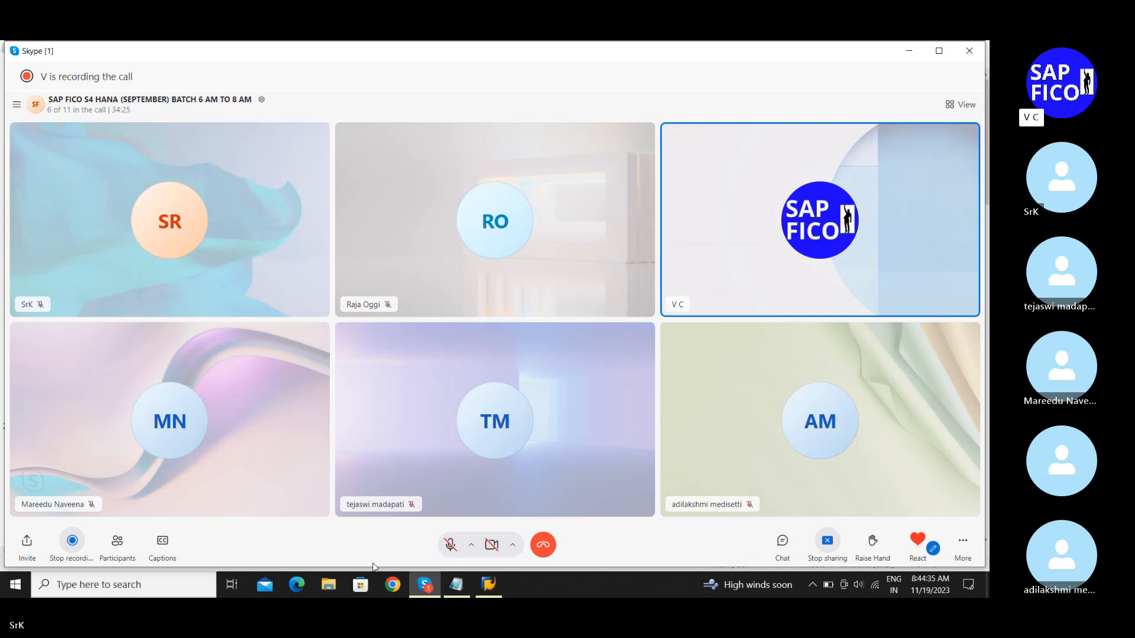
Step: From the call chat, download and accept the SAP FICO NEW S4 HANA batch training links .docx
click(782, 541)
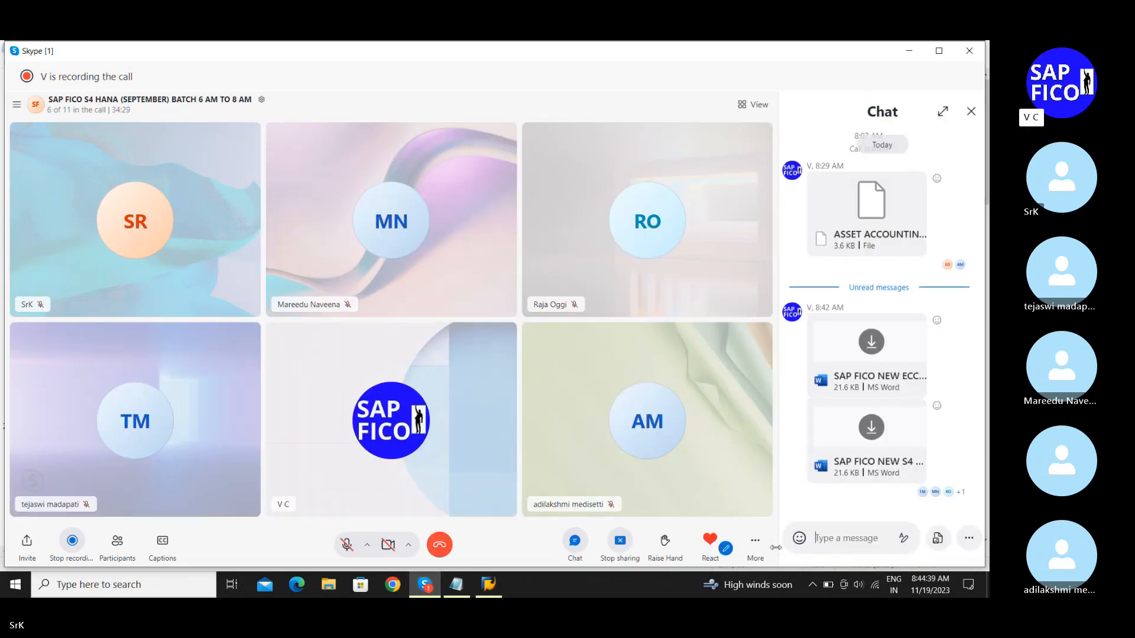
key(XF86AudioRaiseVolume)
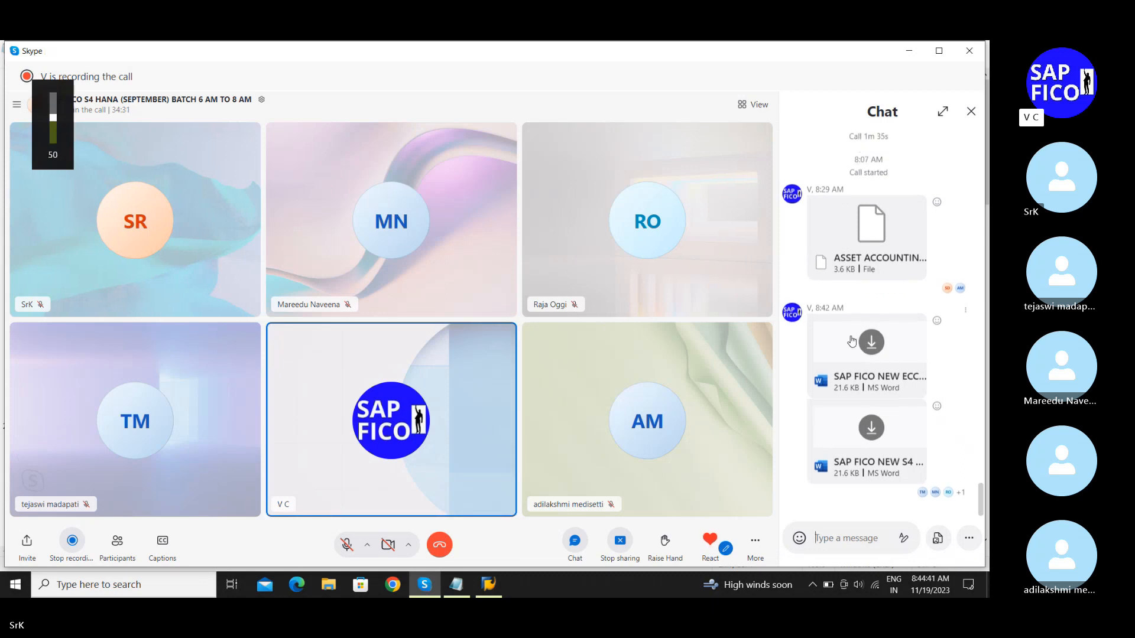
key(XF86AudioRaiseVolume)
key(XF86AudioRaiseVolume)
key(XF86AudioRaiseVolume)
key(XF86AudioRaiseVolume)
key(XF86AudioRaiseVolume)
key(XF86AudioRaiseVolume)
key(XF86AudioRaiseVolume)
key(XF86AudioRaiseVolume)
key(XF86AudioRaiseVolume)
key(XF86AudioRaiseVolume)
key(XF86AudioRaiseVolume)
key(XF86AudioRaiseVolume)
key(XF86AudioRaiseVolume)
scroll(866, 401, up, 1)
scroll(866, 401, down, 1)
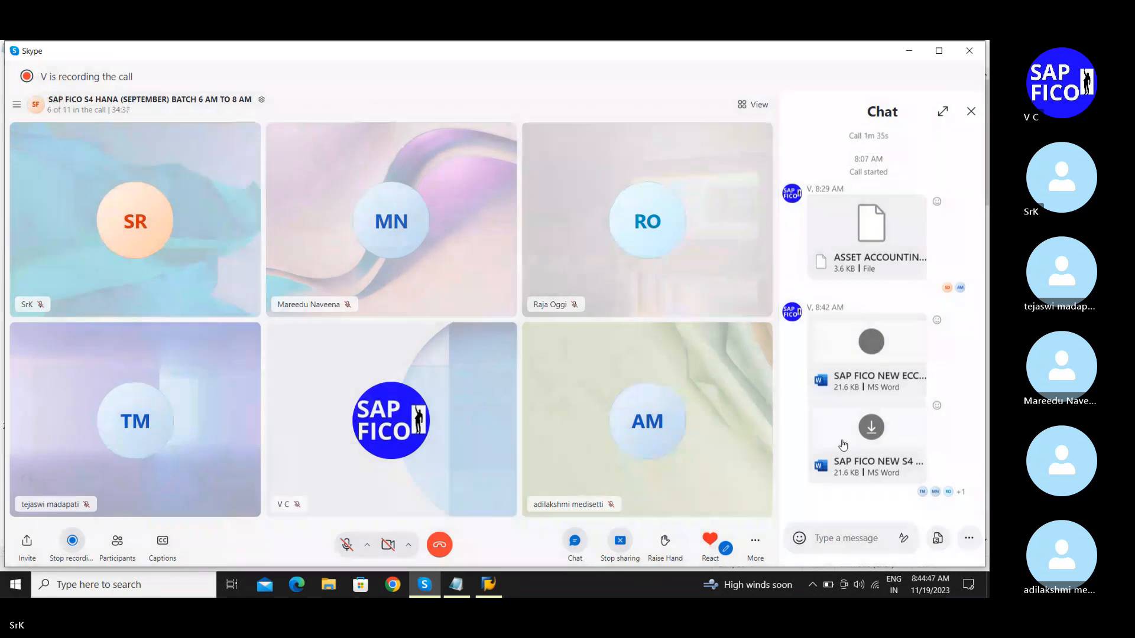
click(869, 428)
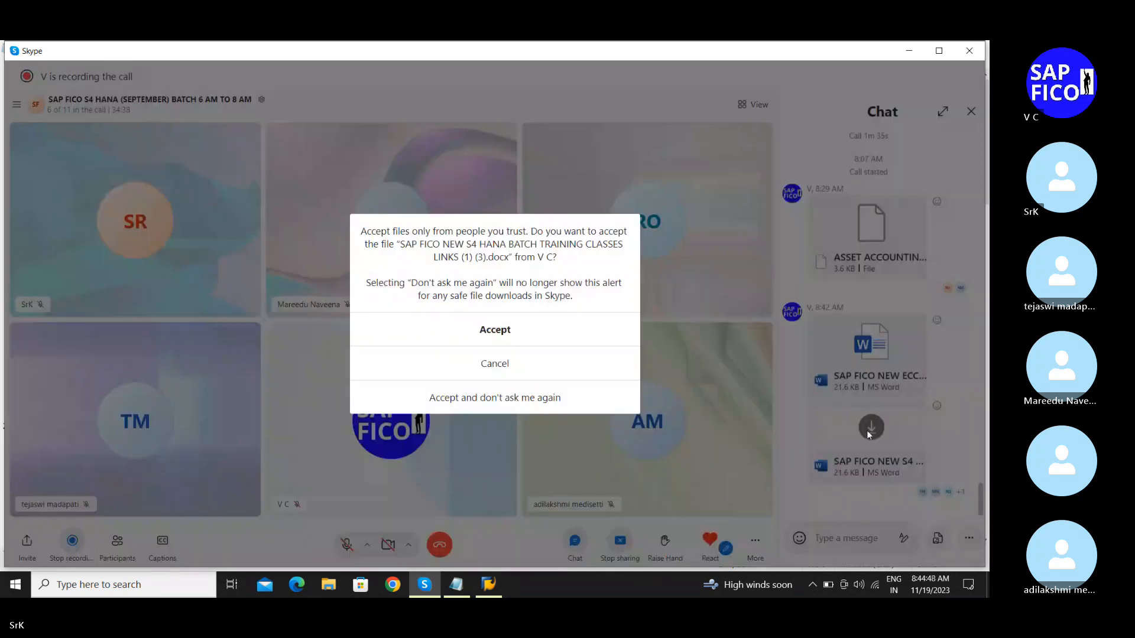
click(495, 338)
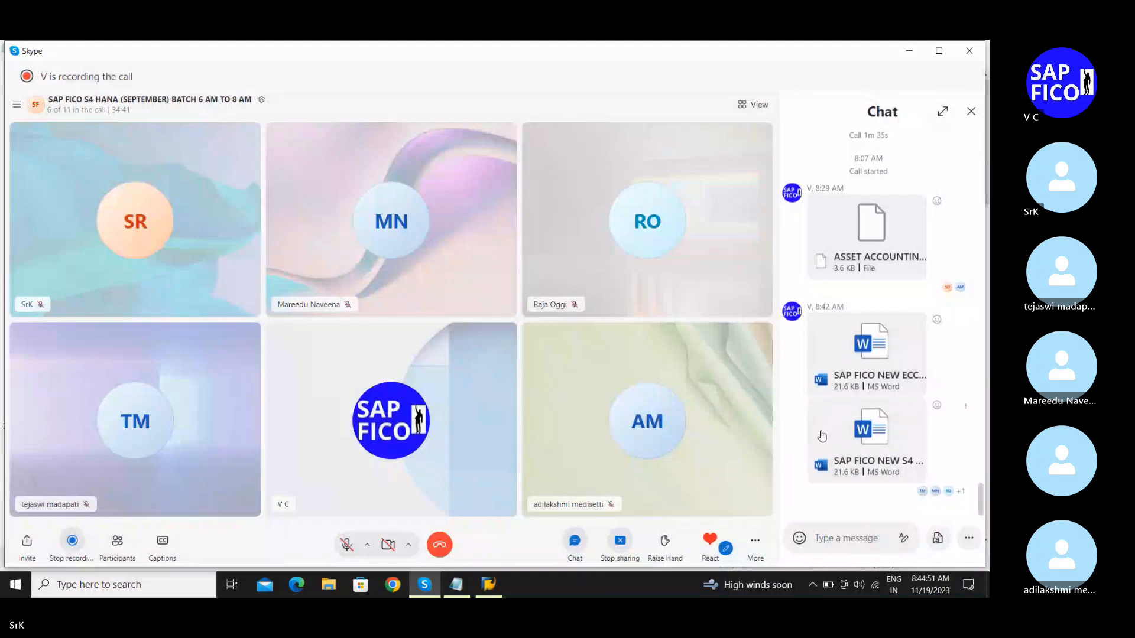
key(XF86AudioRaiseVolume)
key(XF86AudioRaiseVolume)
key(XF86AudioRaiseVolume)
key(XF86AudioRaiseVolume)
key(XF86AudioRaiseVolume)
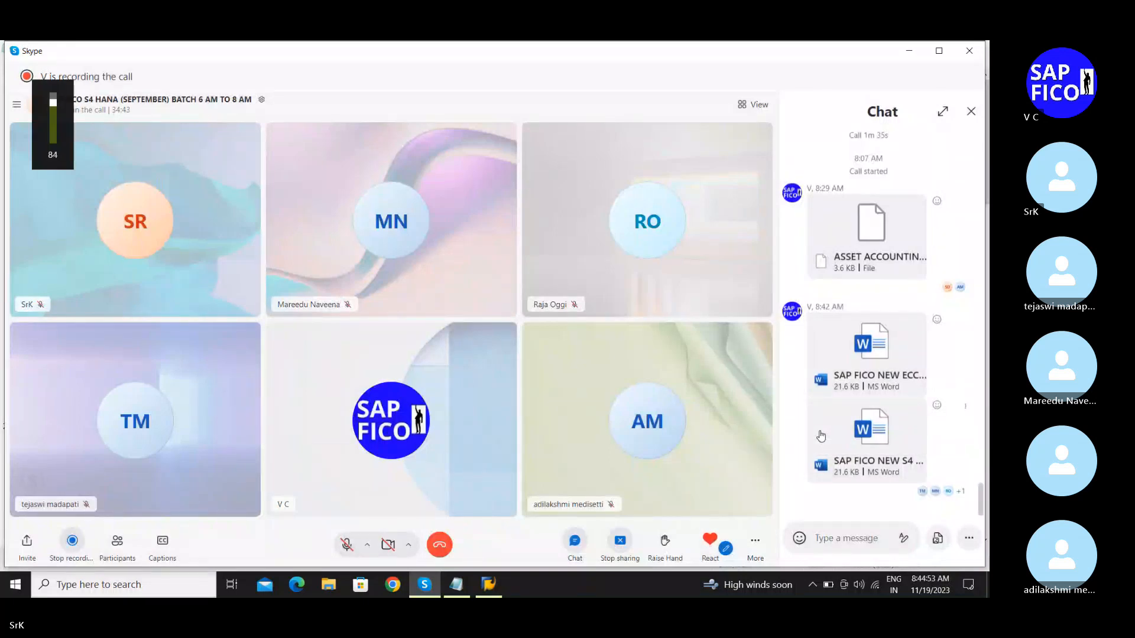
key(XF86AudioRaiseVolume)
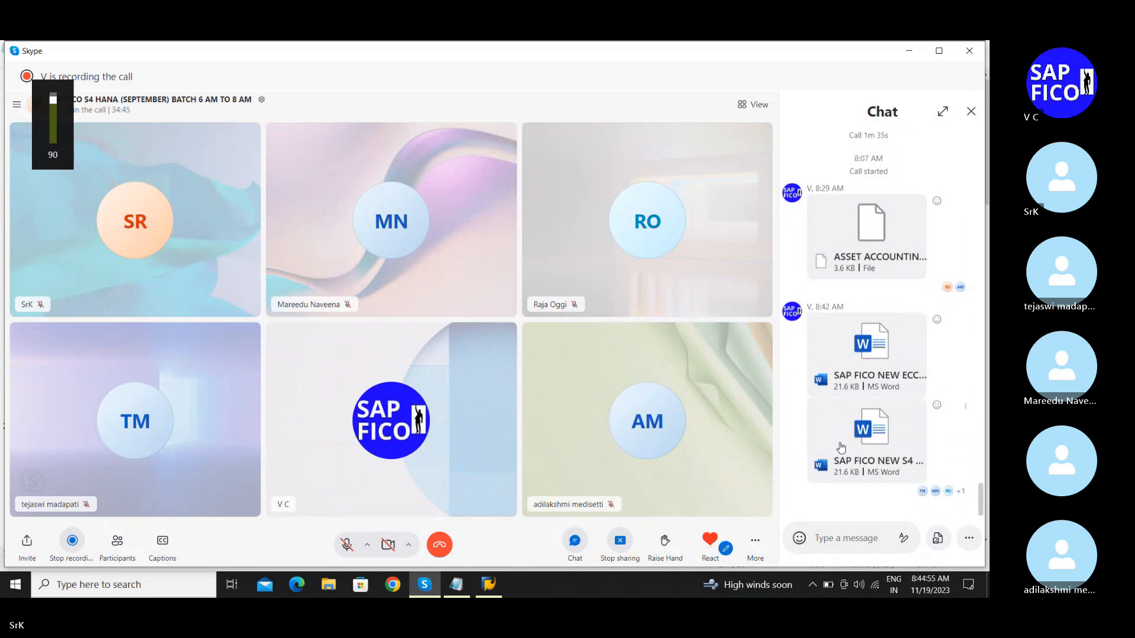
Step: Open the downloaded ECC training videos document full-screen and scroll down to class 57
click(860, 349)
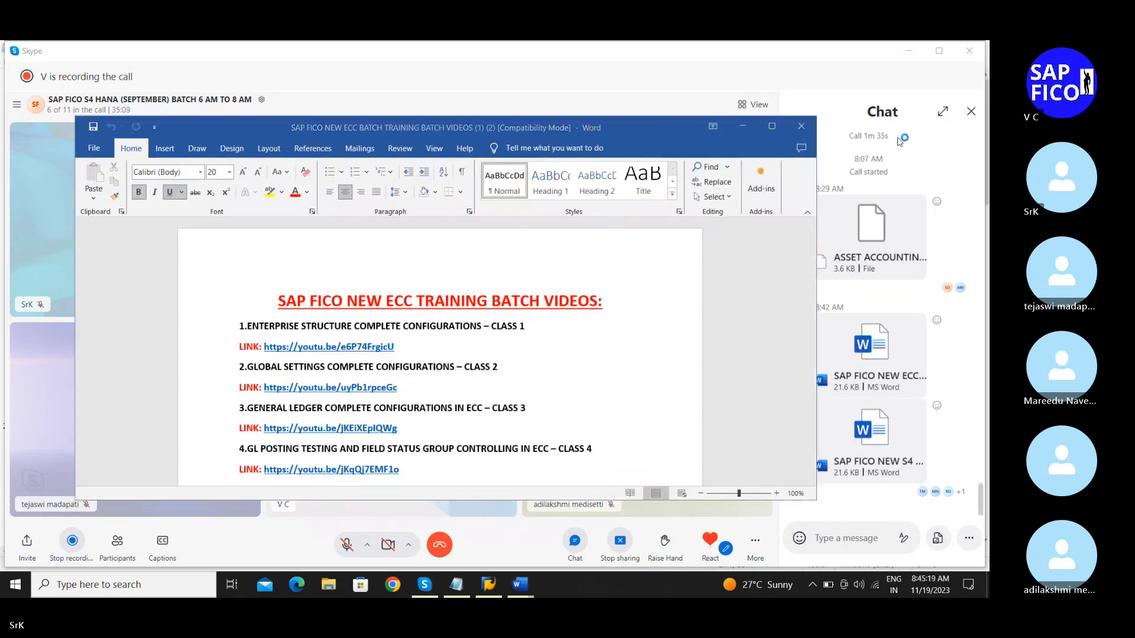
click(774, 126)
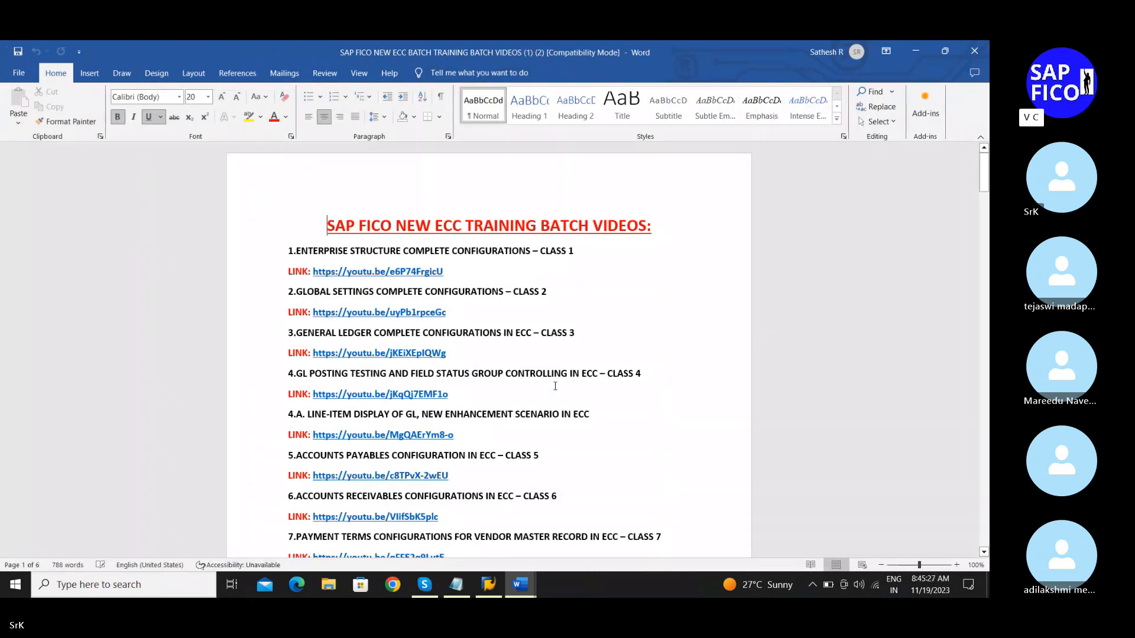
scroll(556, 390, down, 1)
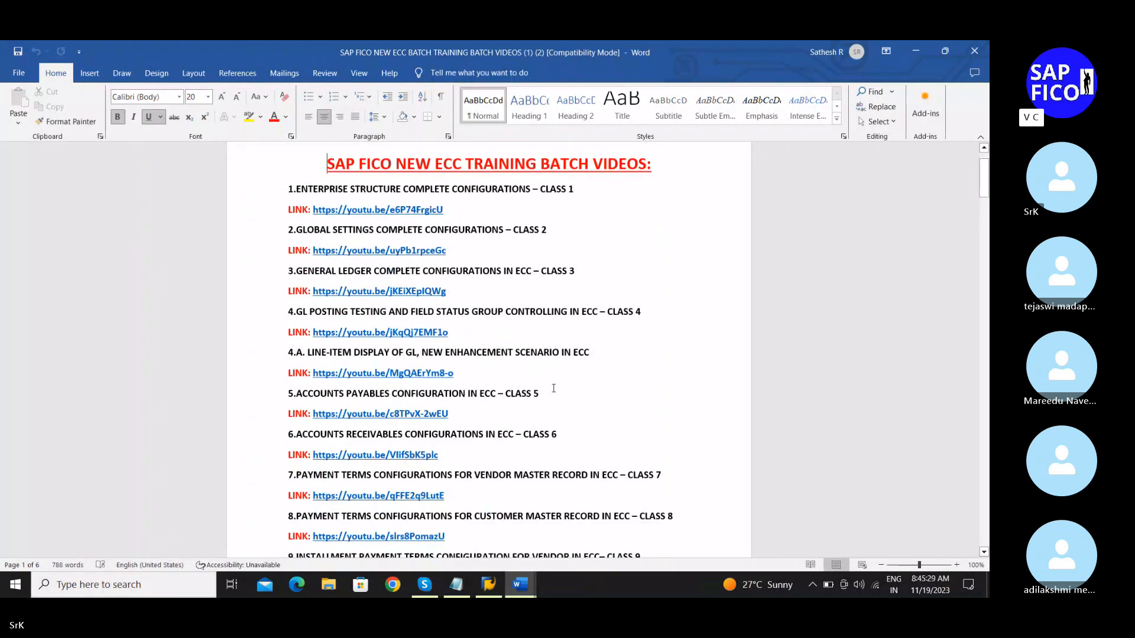
scroll(554, 388, down, 2)
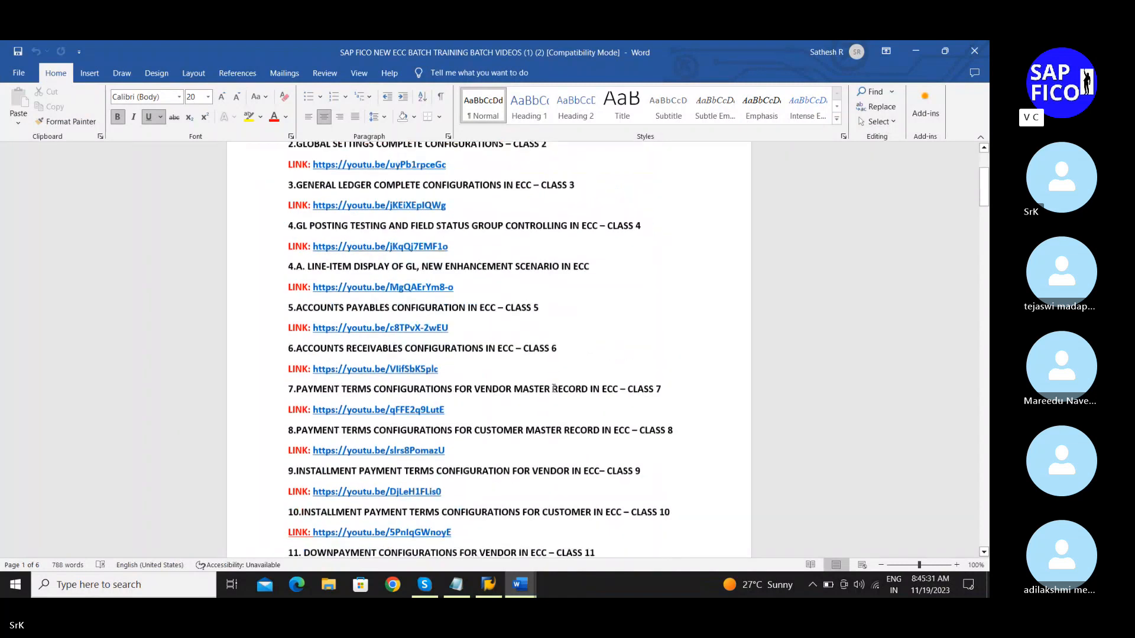
scroll(554, 388, up, 3)
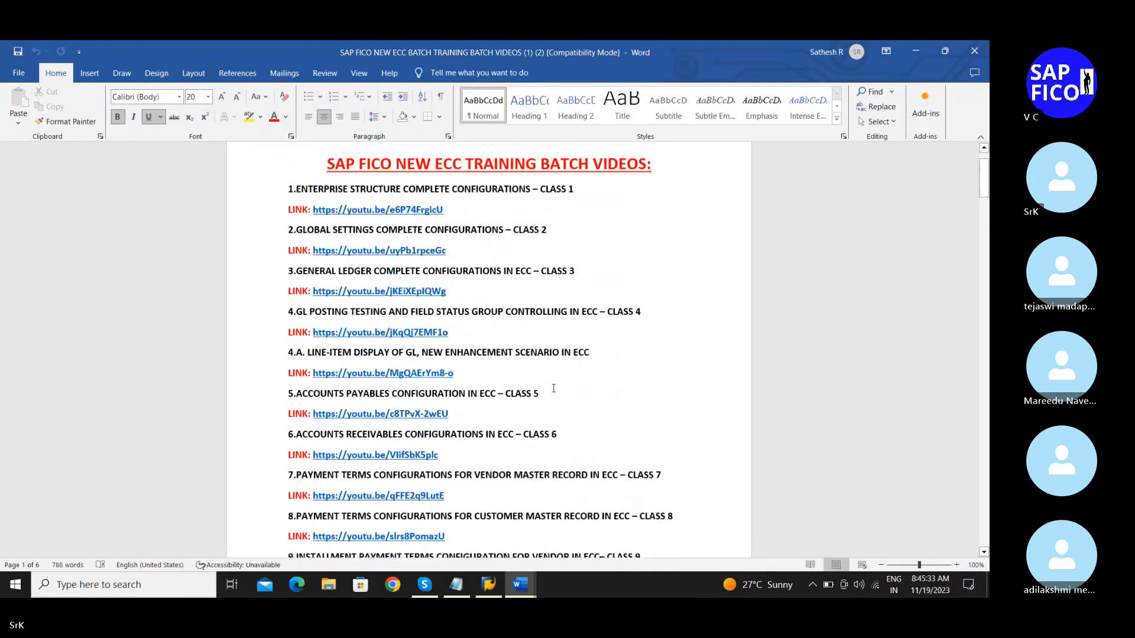
scroll(554, 388, down, 1)
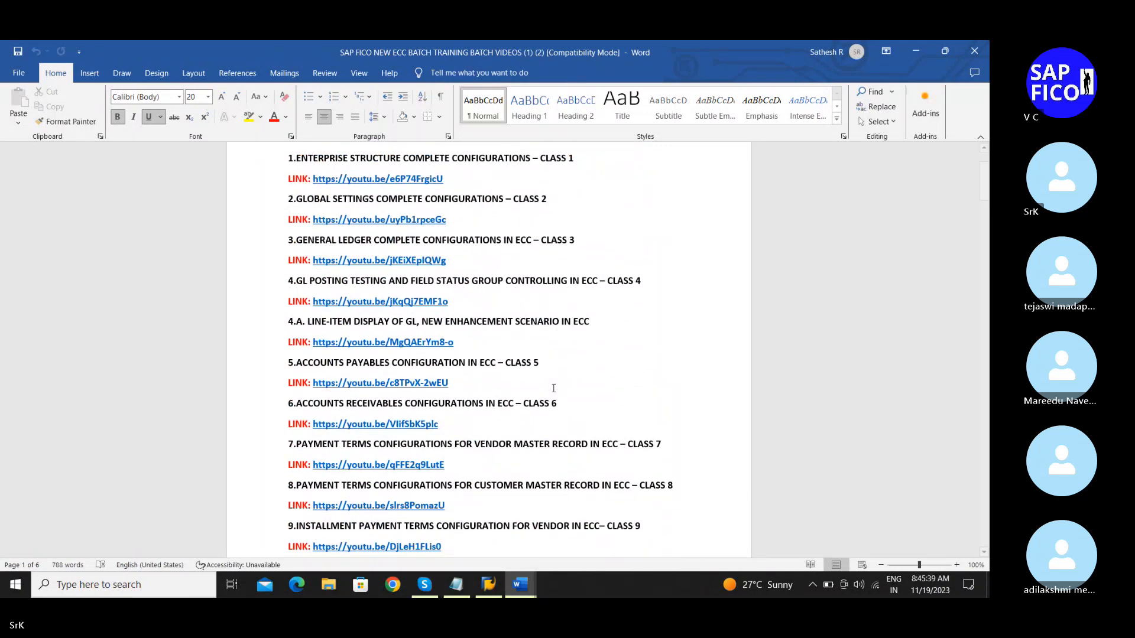
scroll(554, 388, down, 2)
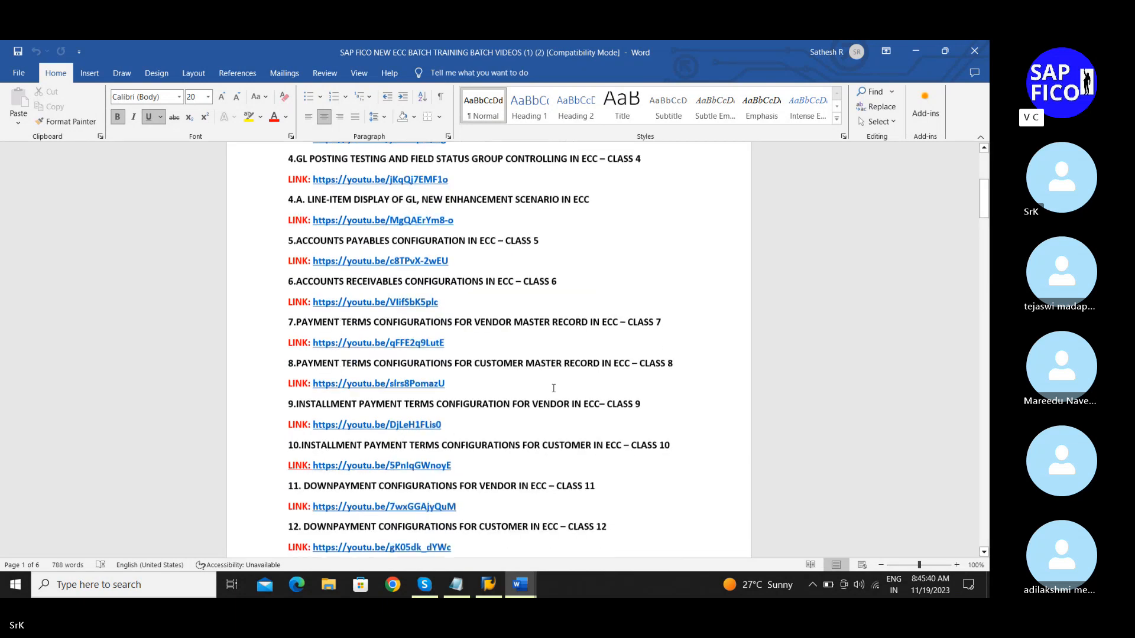
scroll(554, 389, down, 1)
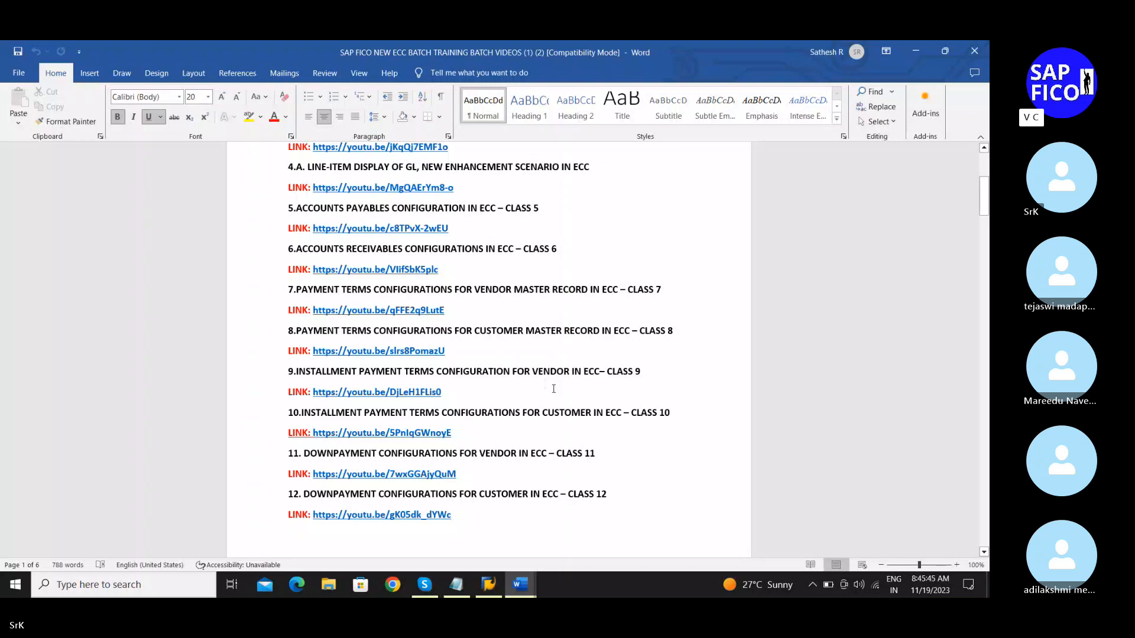
scroll(554, 388, down, 9)
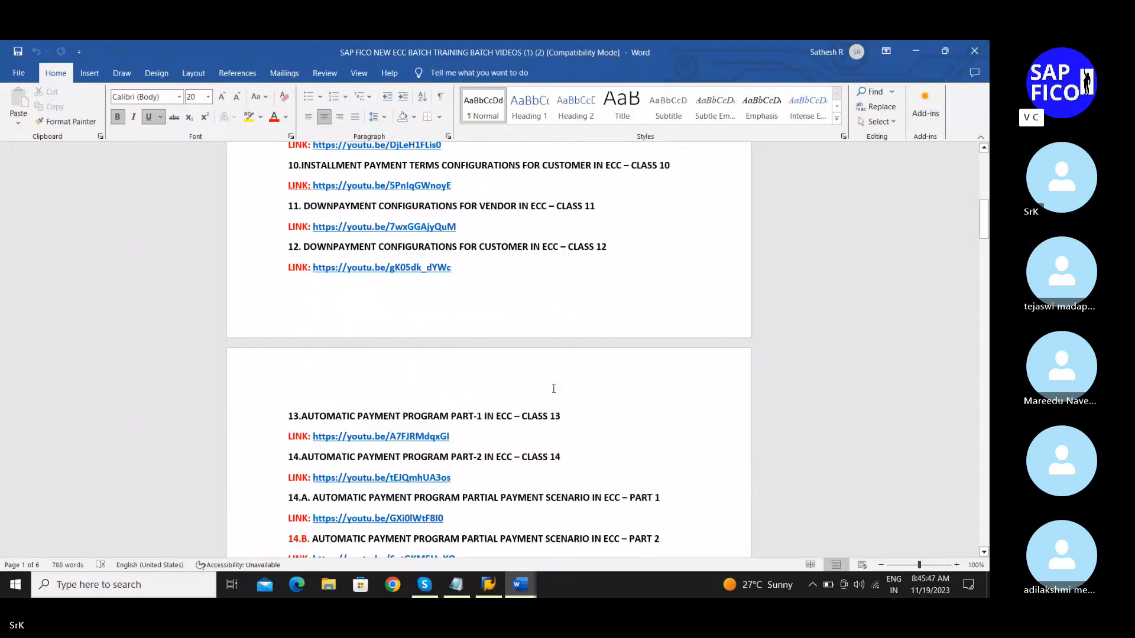
scroll(554, 389, down, 9)
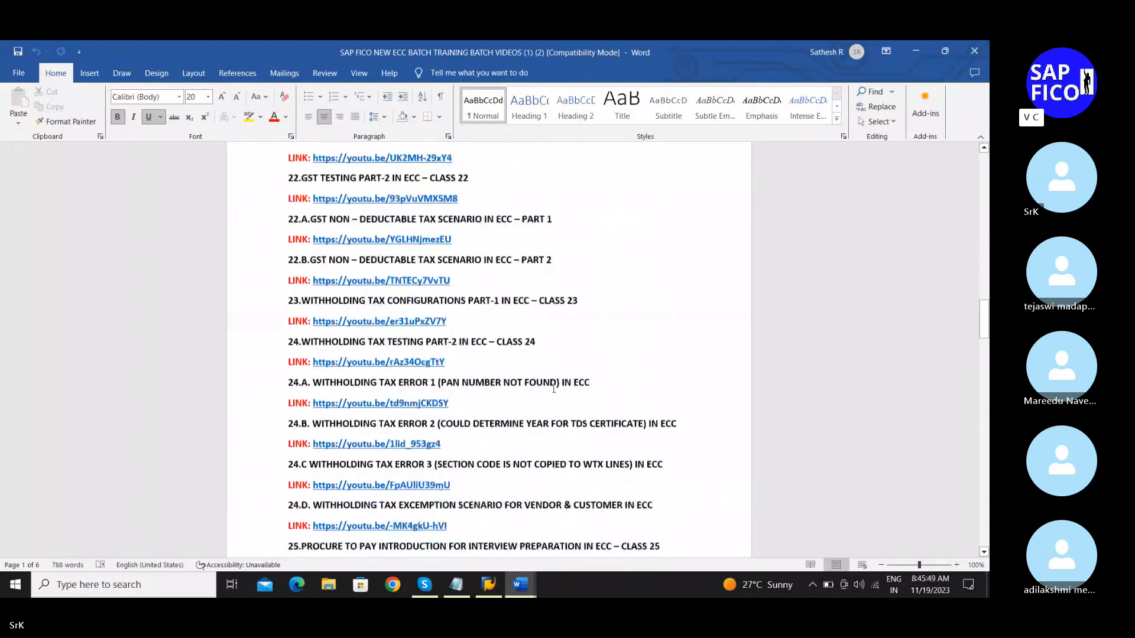
scroll(553, 389, down, 10)
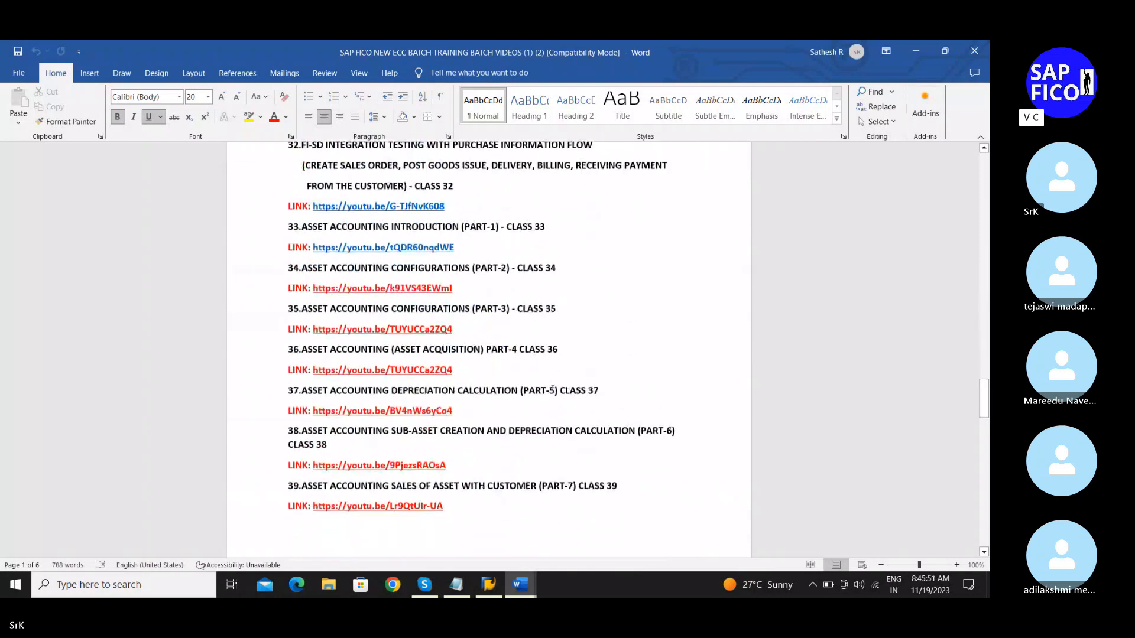
scroll(553, 389, down, 10)
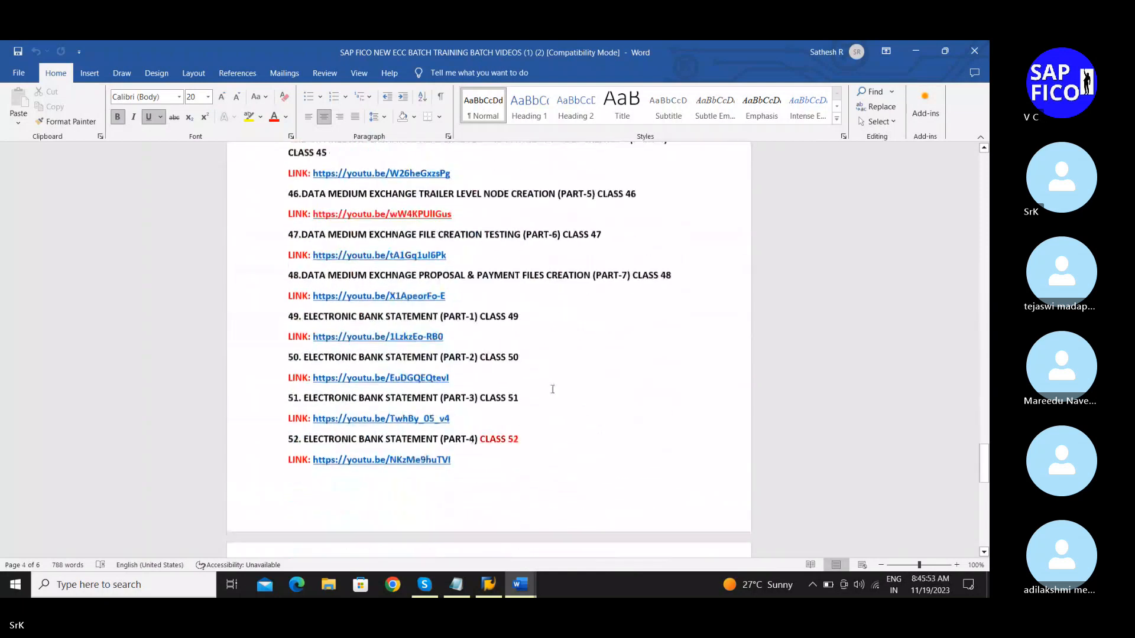
scroll(553, 389, down, 6)
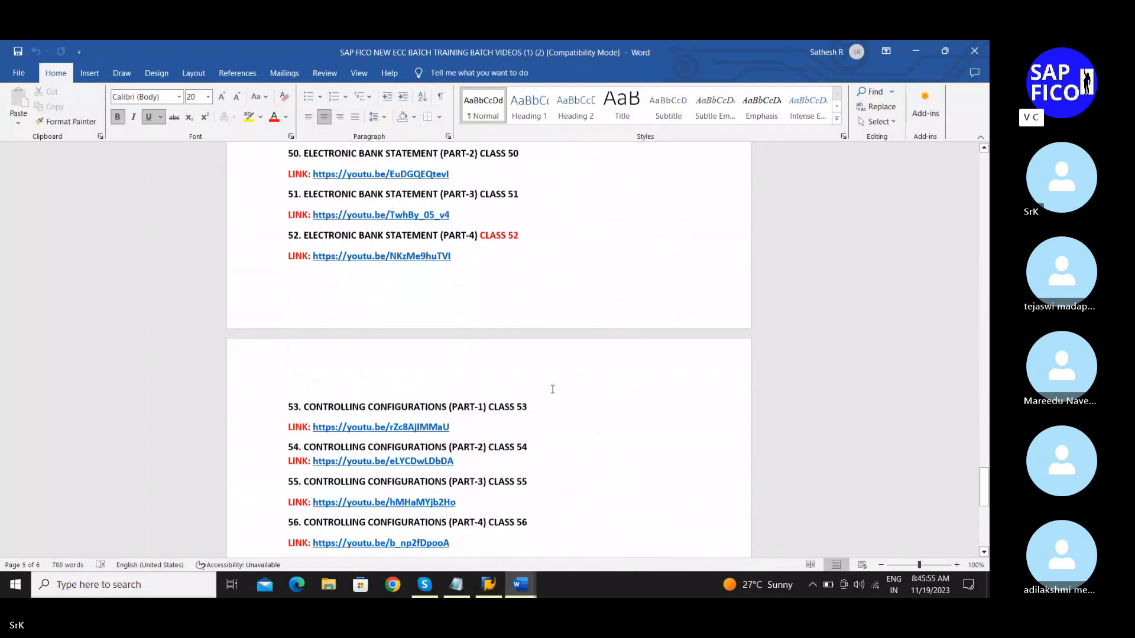
scroll(553, 389, down, 3)
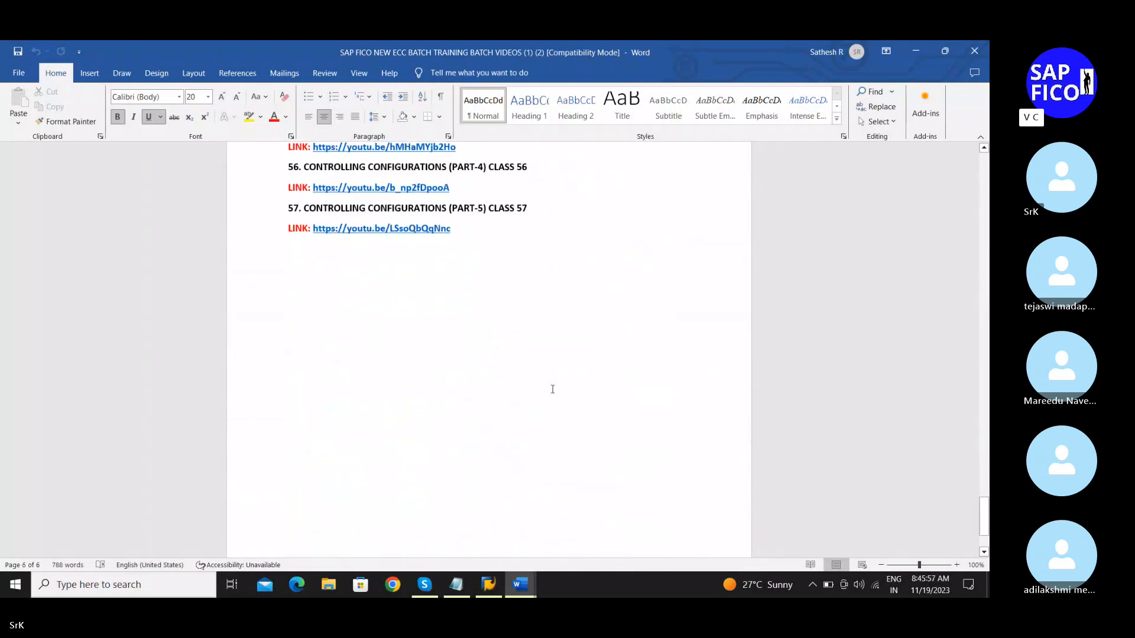
Step: Scroll back up the links list and minimize Word so the Skype call shows
scroll(553, 389, up, 6)
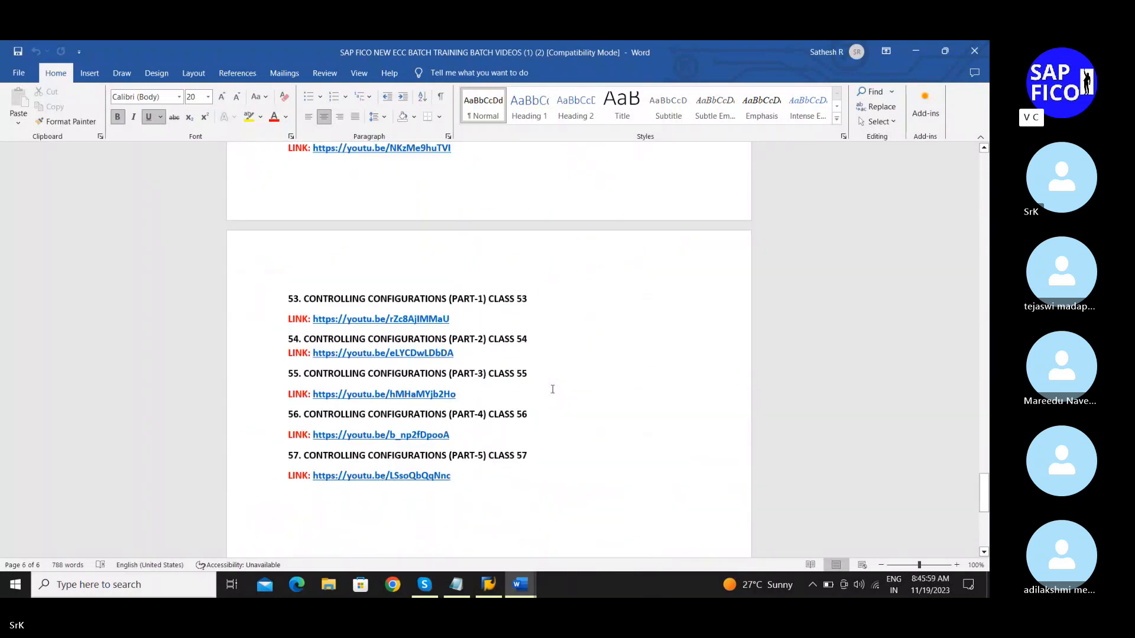
scroll(553, 389, up, 18)
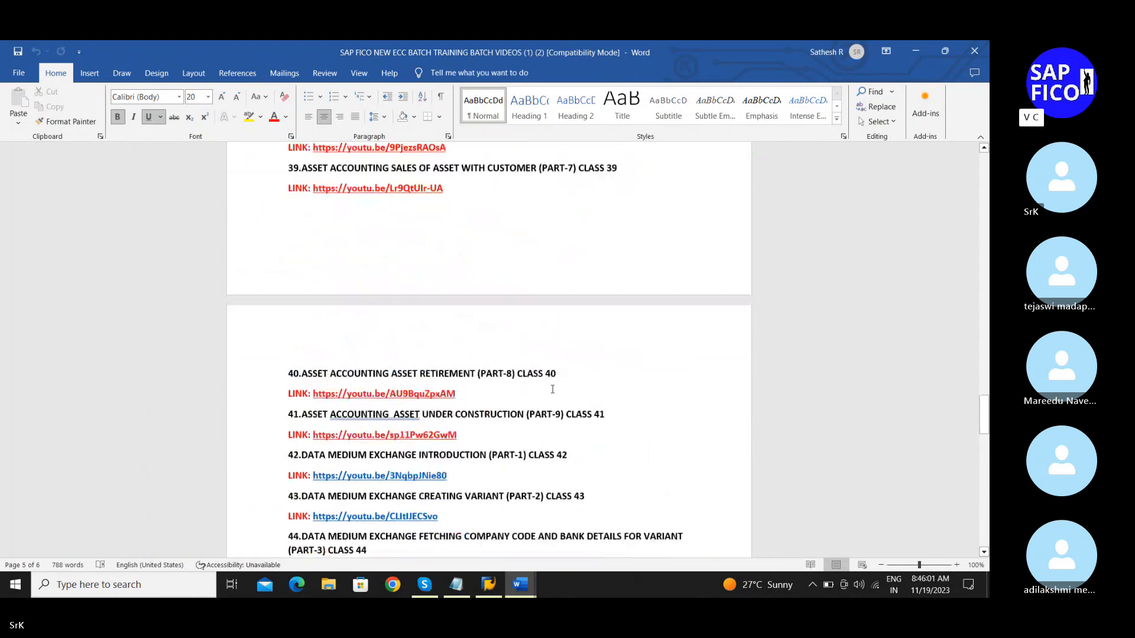
scroll(553, 389, up, 1)
scroll(793, 207, up, 3)
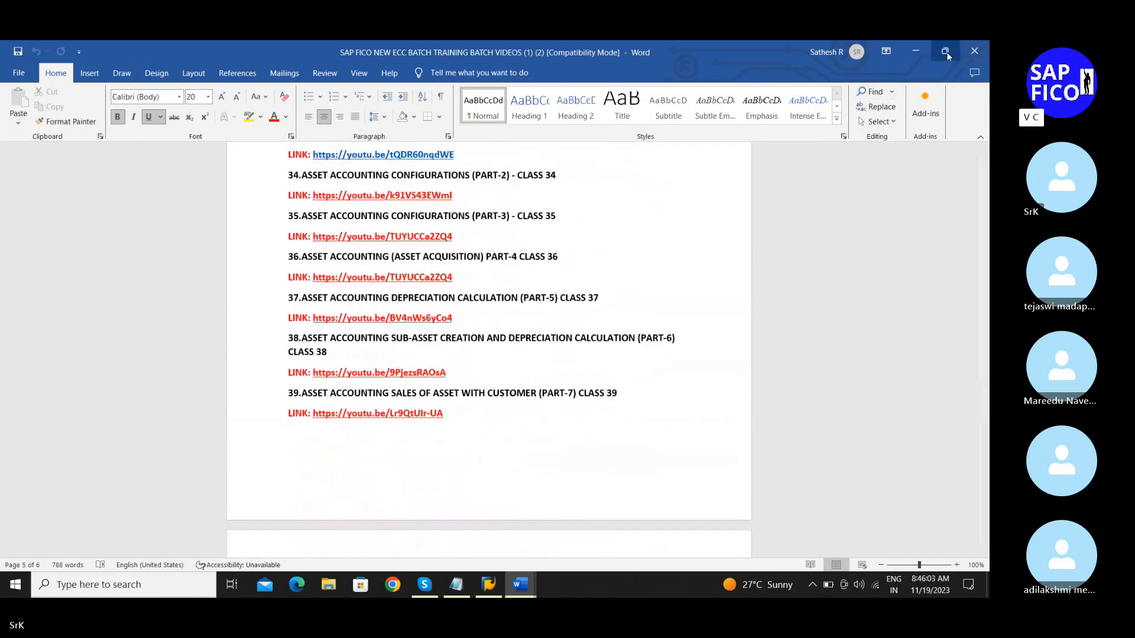
click(893, 50)
click(875, 155)
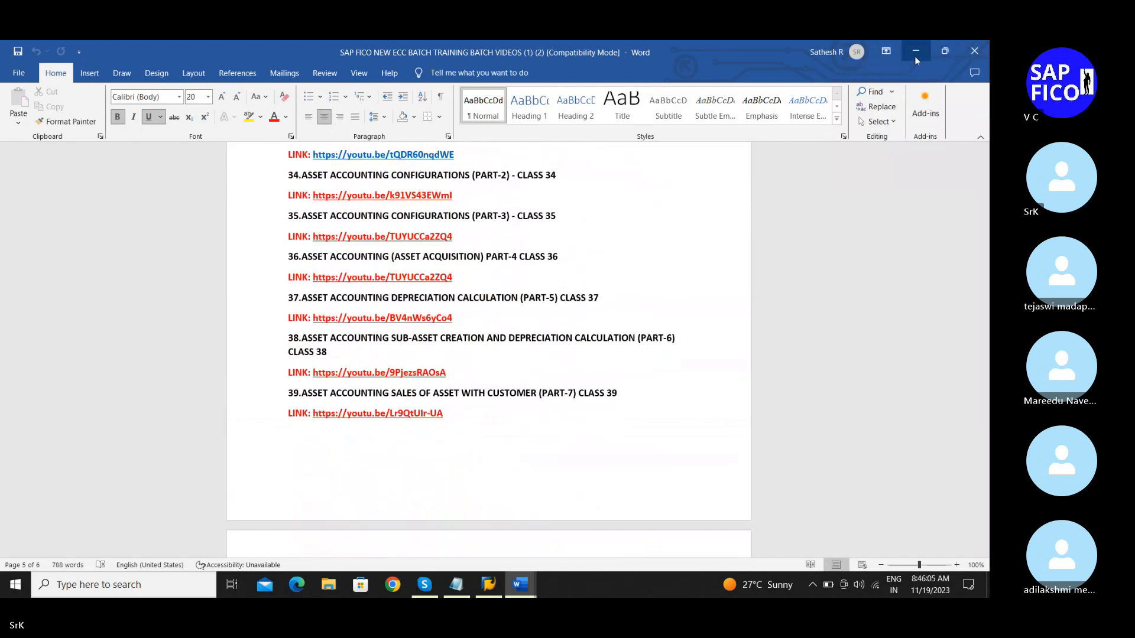
click(915, 55)
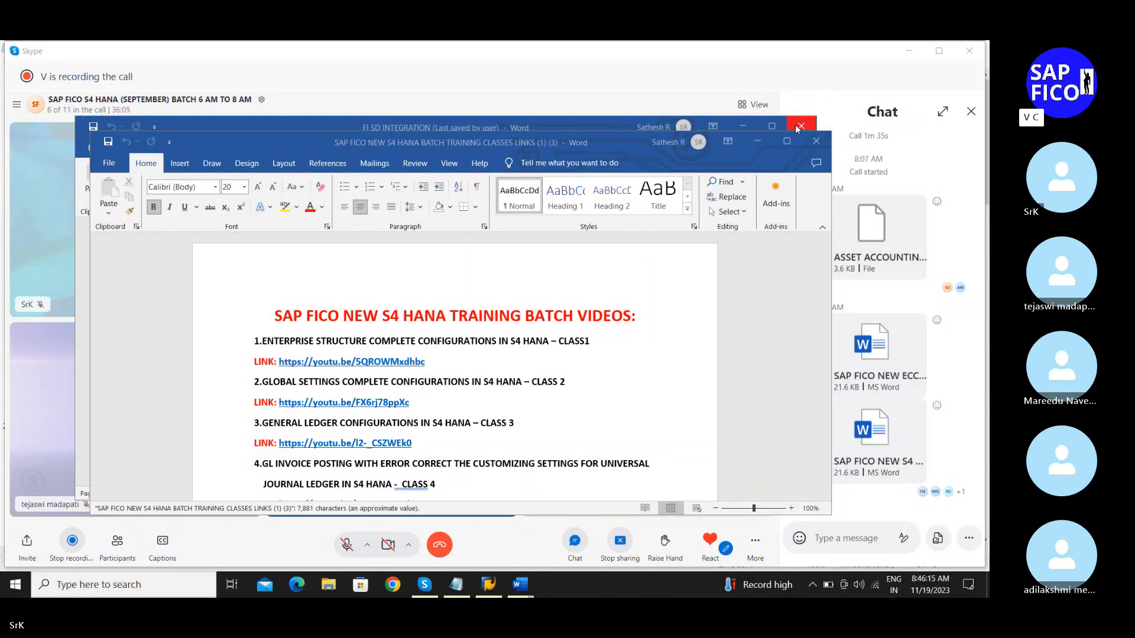
click(799, 127)
click(787, 141)
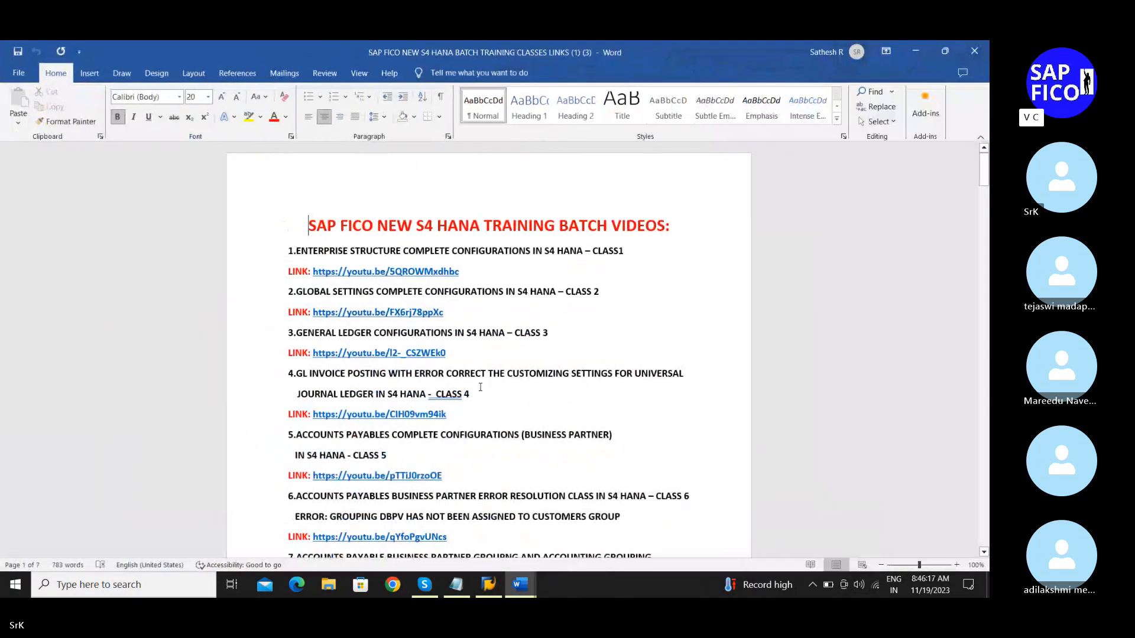
scroll(481, 387, down, 3)
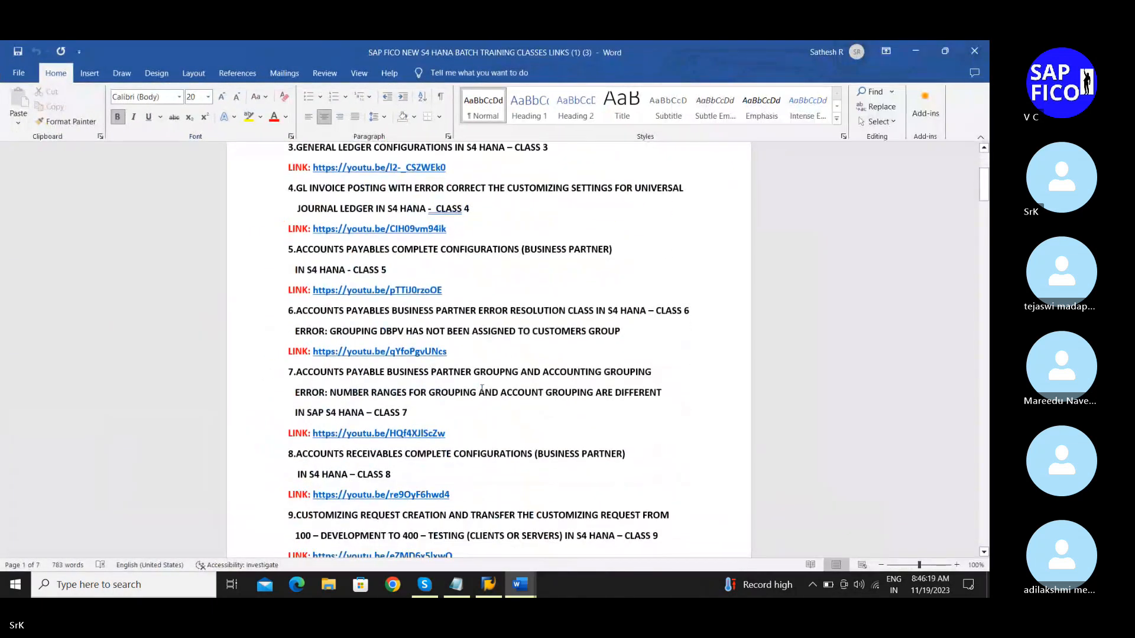
scroll(482, 389, down, 8)
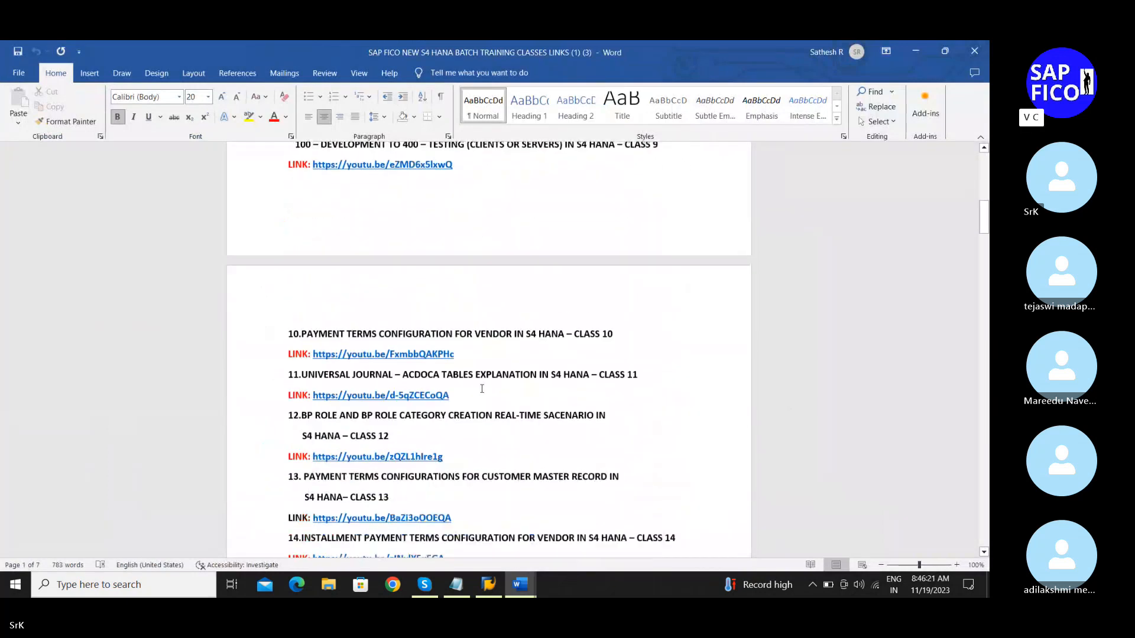
scroll(482, 389, down, 1)
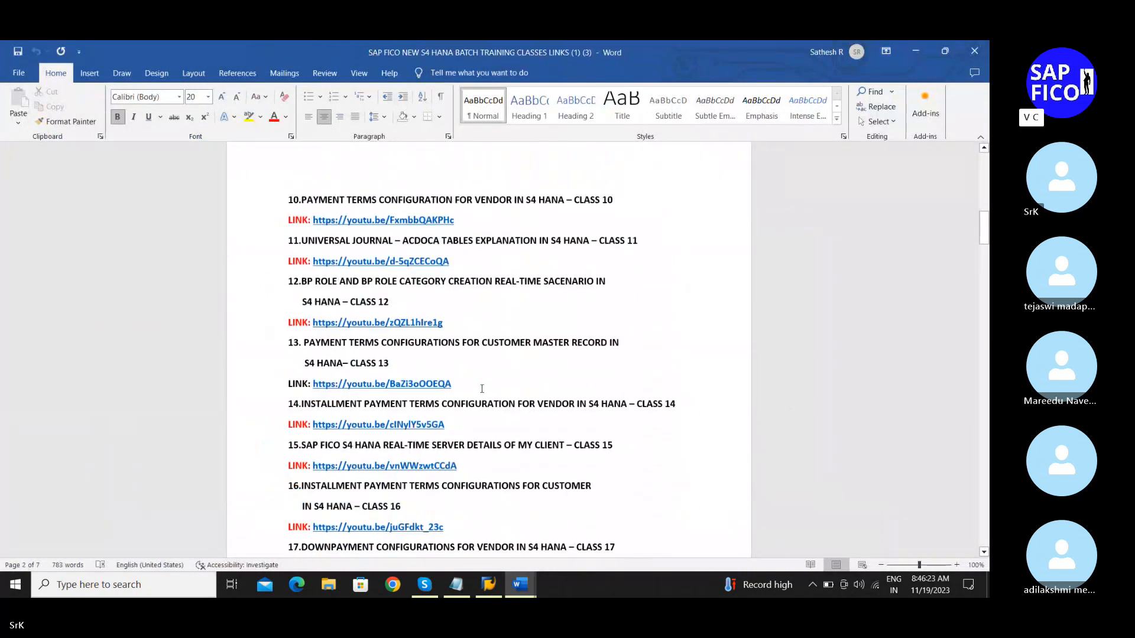
scroll(482, 389, up, 4)
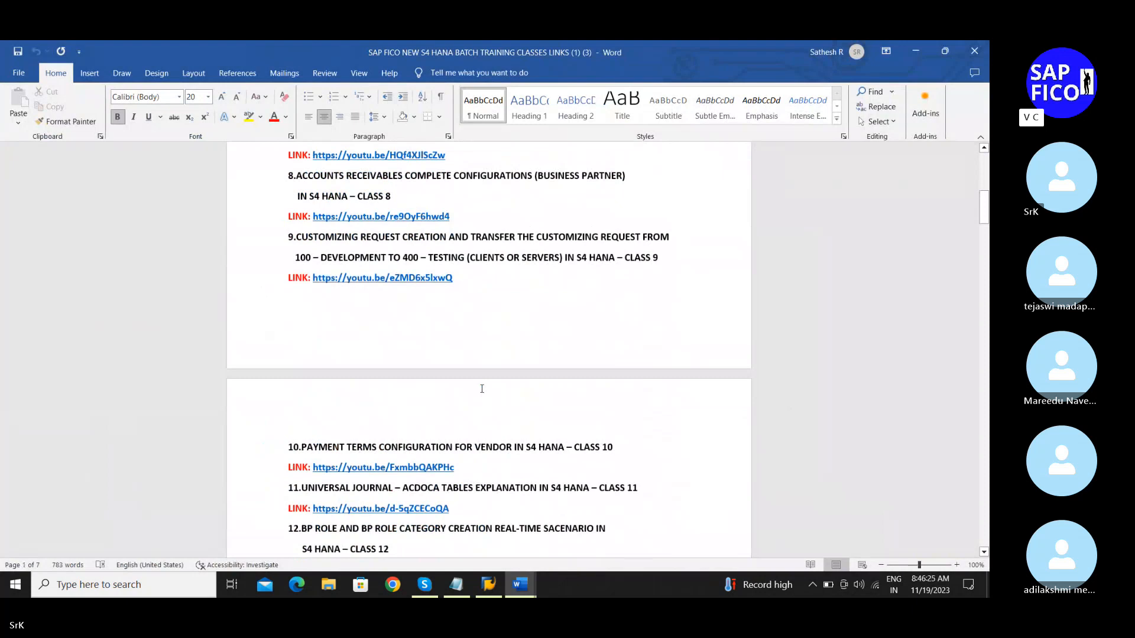
scroll(482, 389, up, 4)
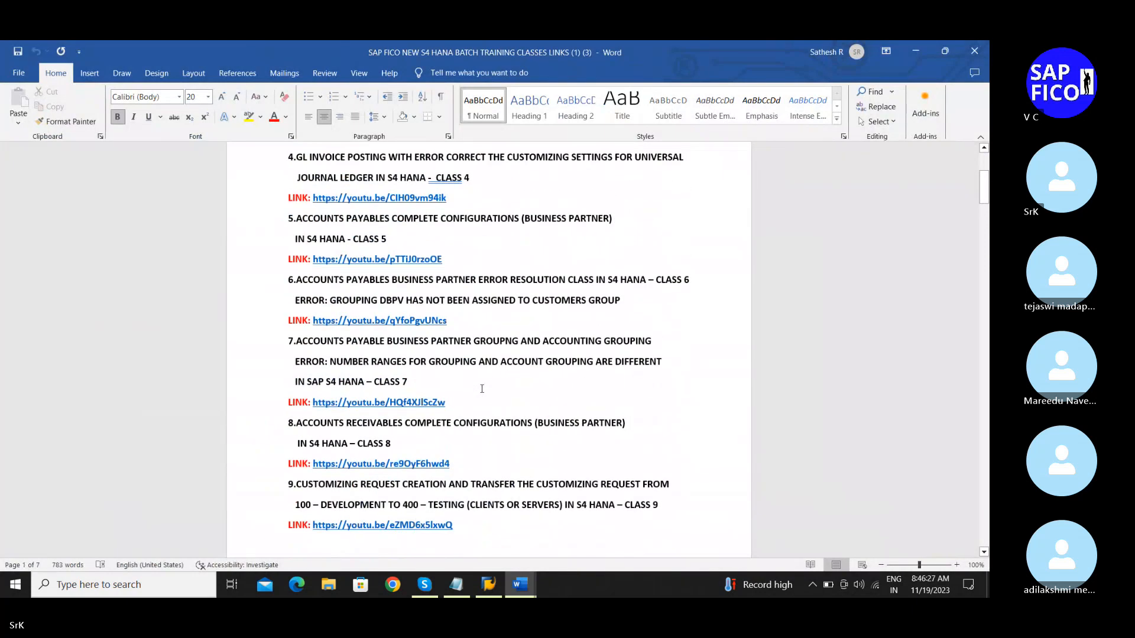
scroll(482, 389, up, 1)
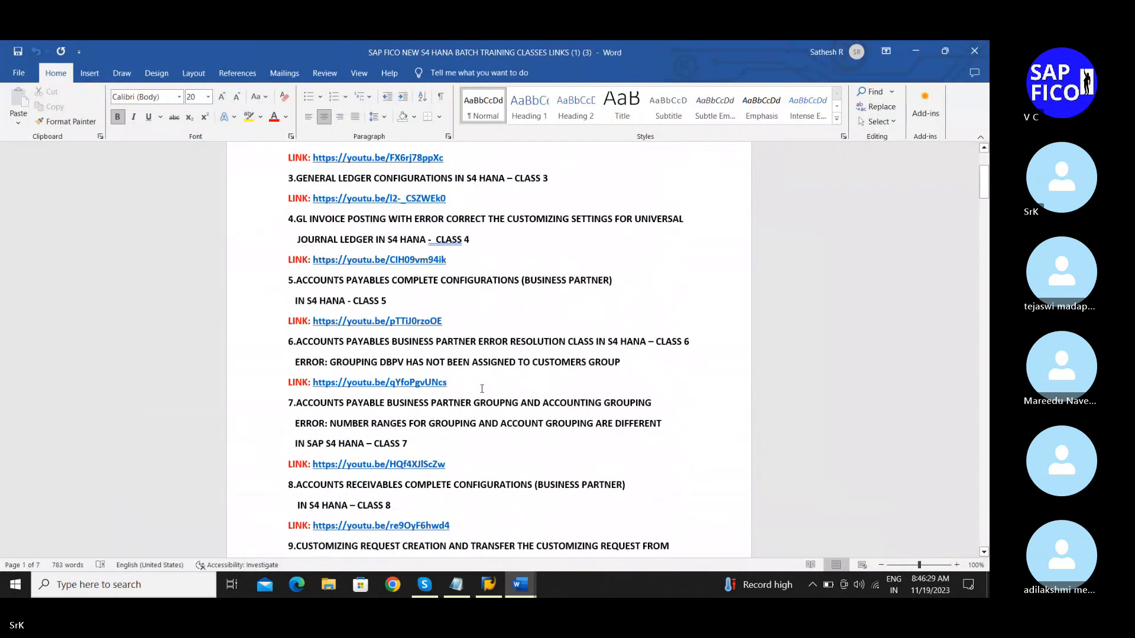
scroll(482, 389, up, 1)
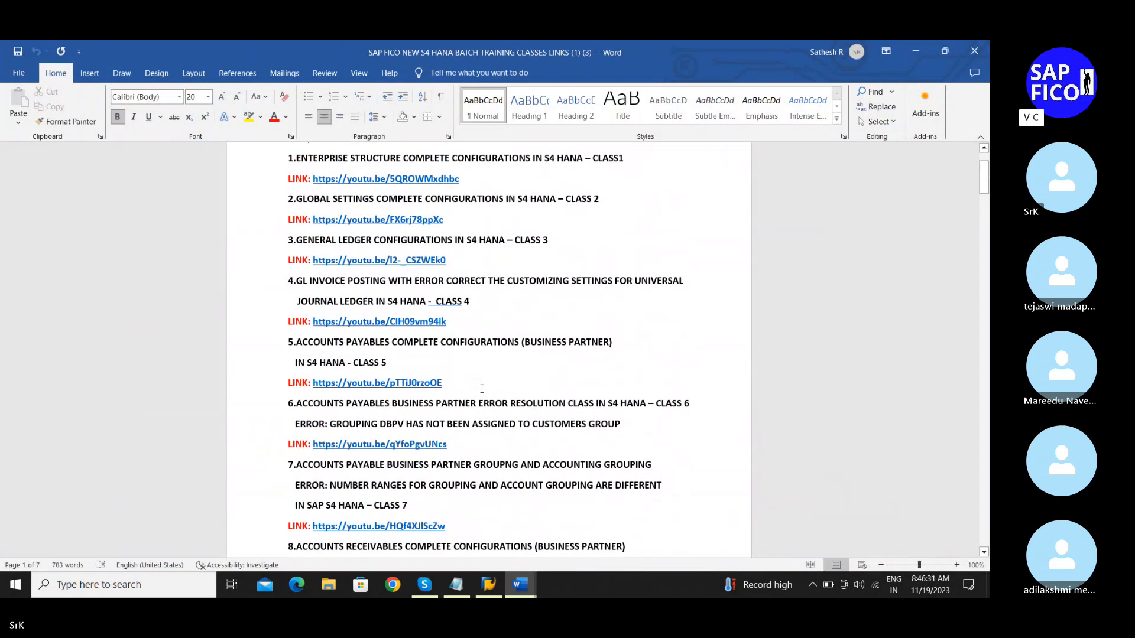
scroll(482, 389, up, 1)
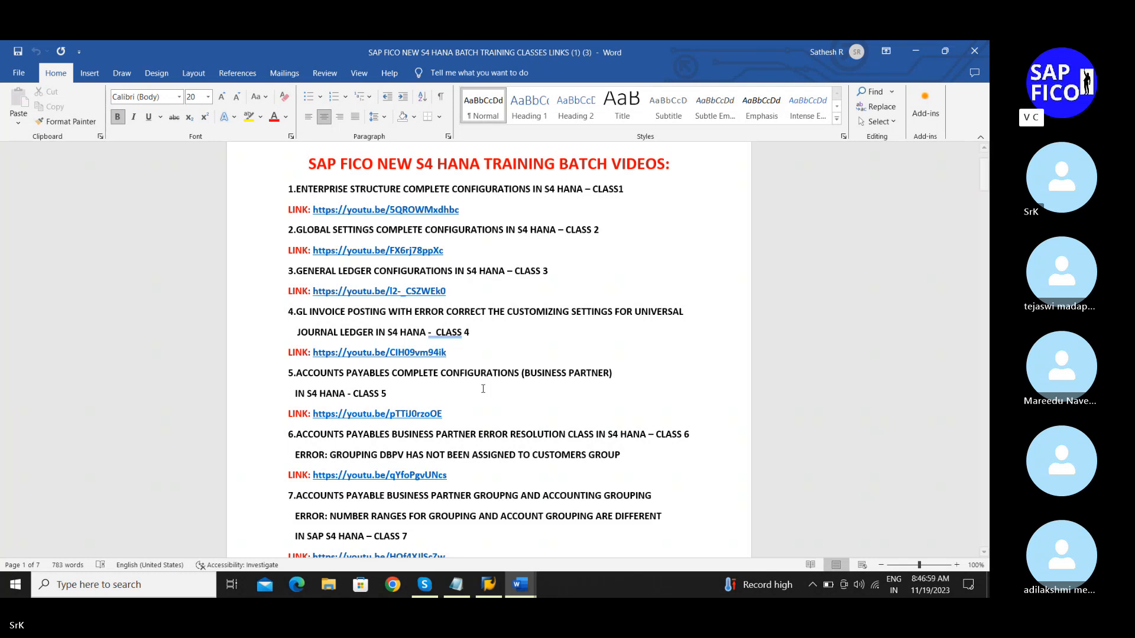
scroll(483, 388, down, 3)
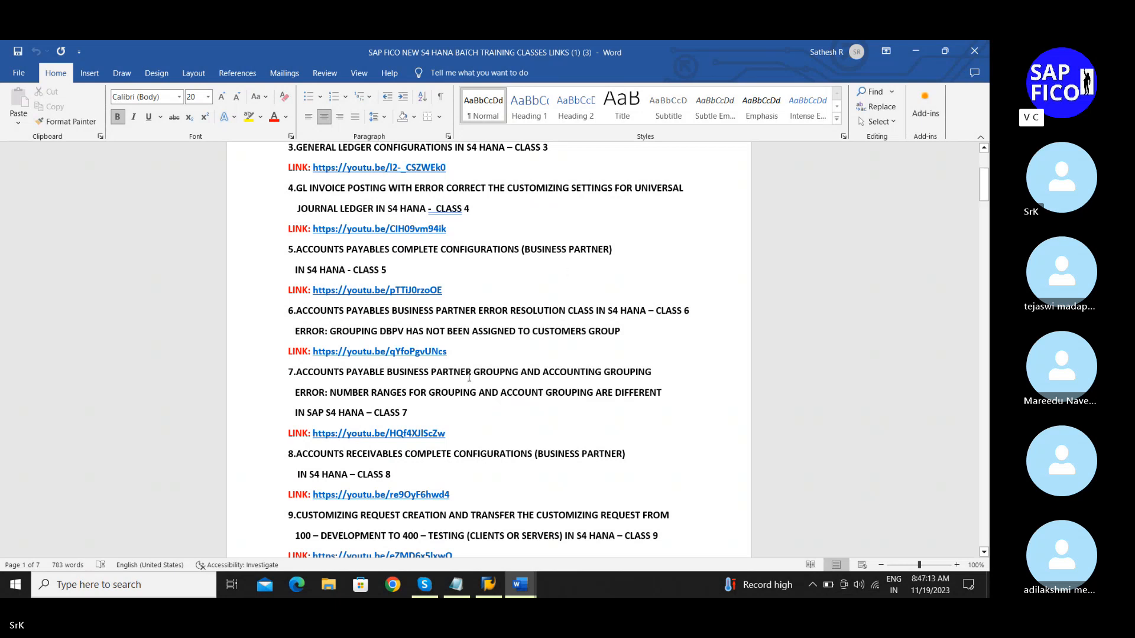
scroll(469, 377, down, 2)
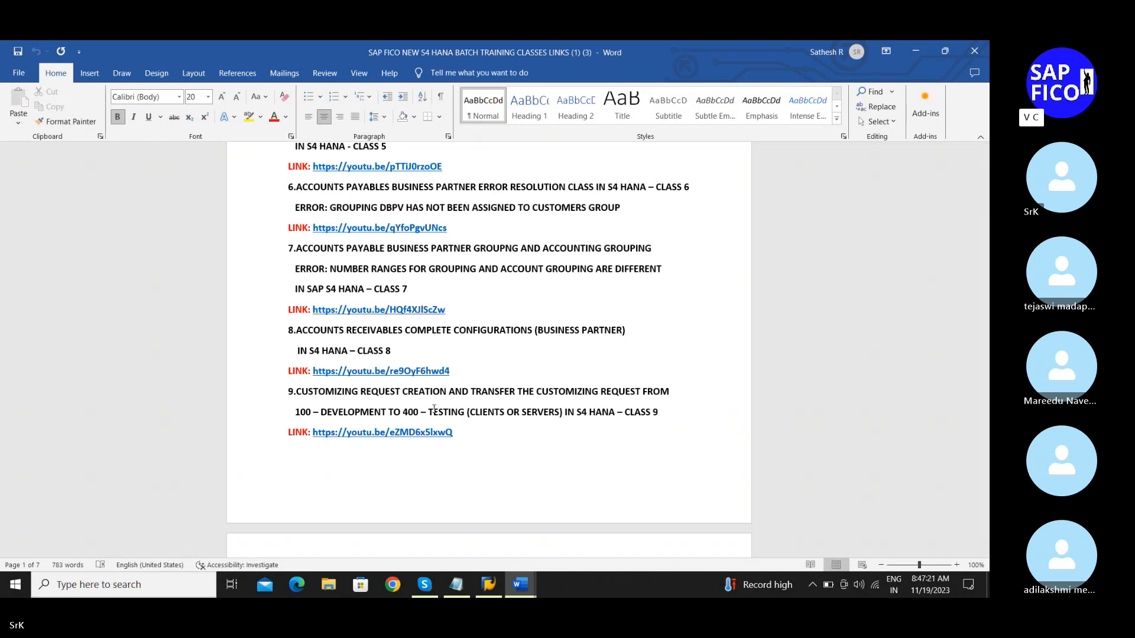
scroll(434, 409, down, 1)
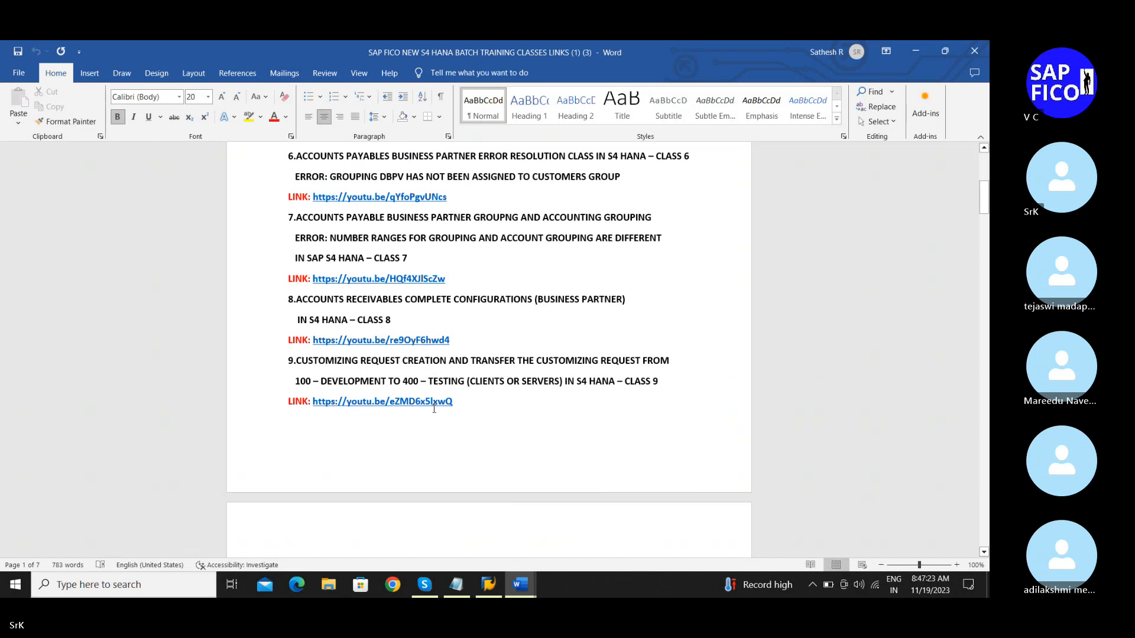
scroll(433, 408, down, 1)
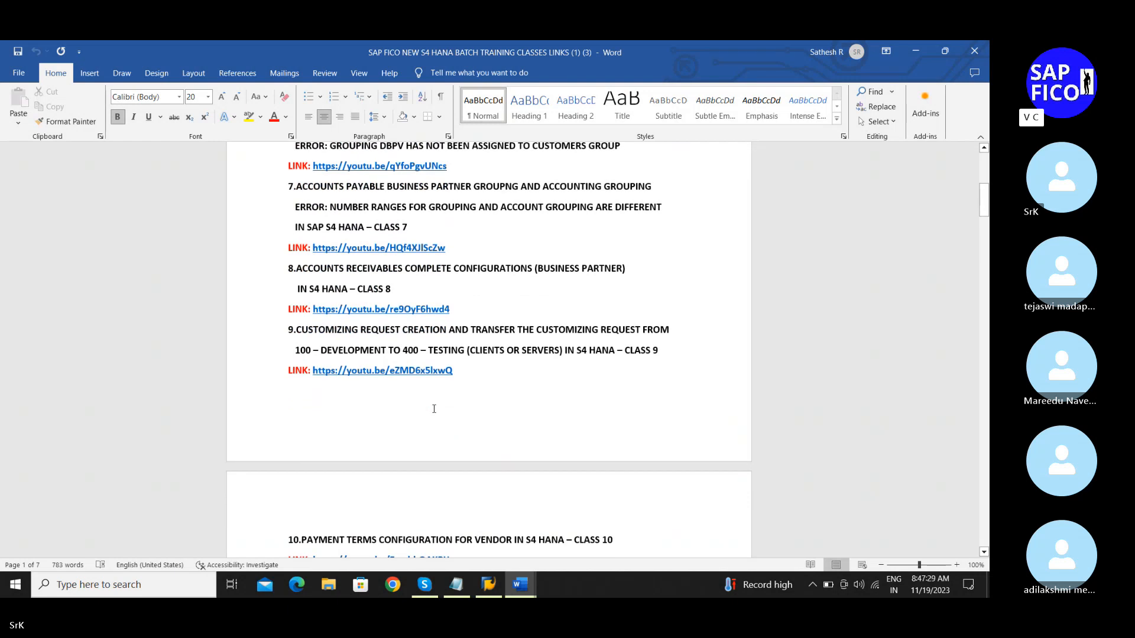
scroll(433, 408, down, 1)
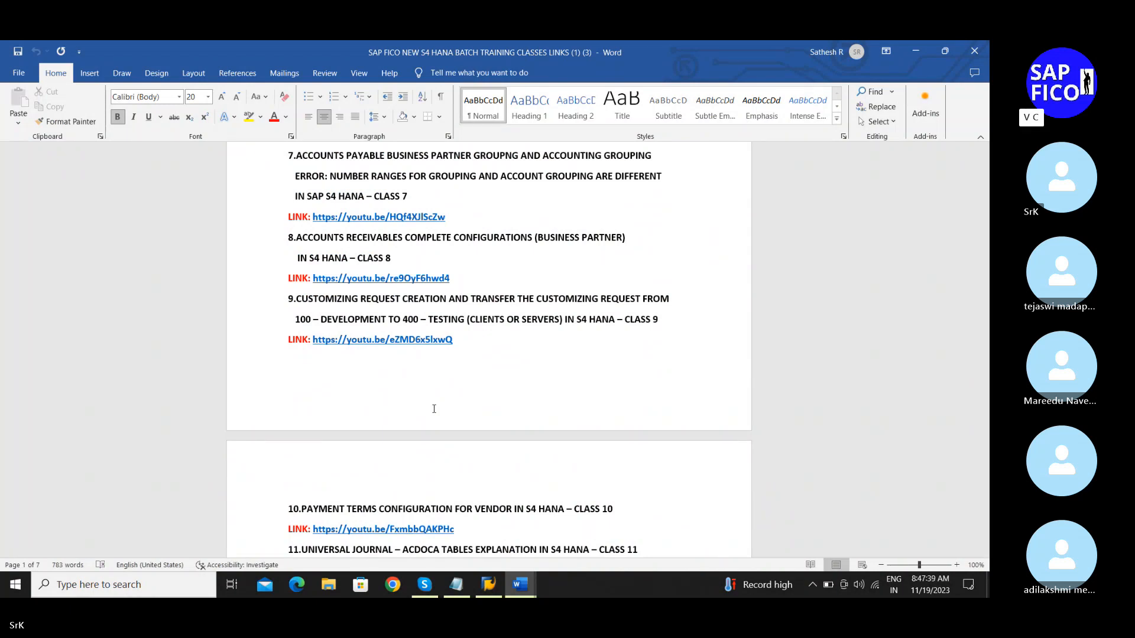
scroll(434, 409, down, 1)
scroll(434, 409, down, 3)
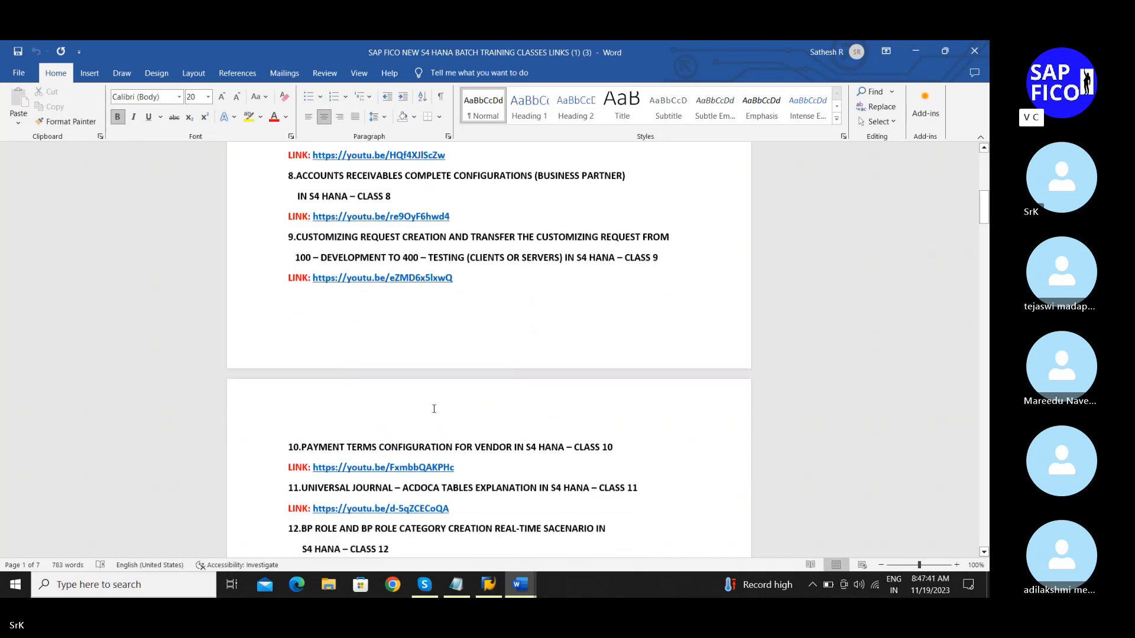
scroll(434, 410, down, 5)
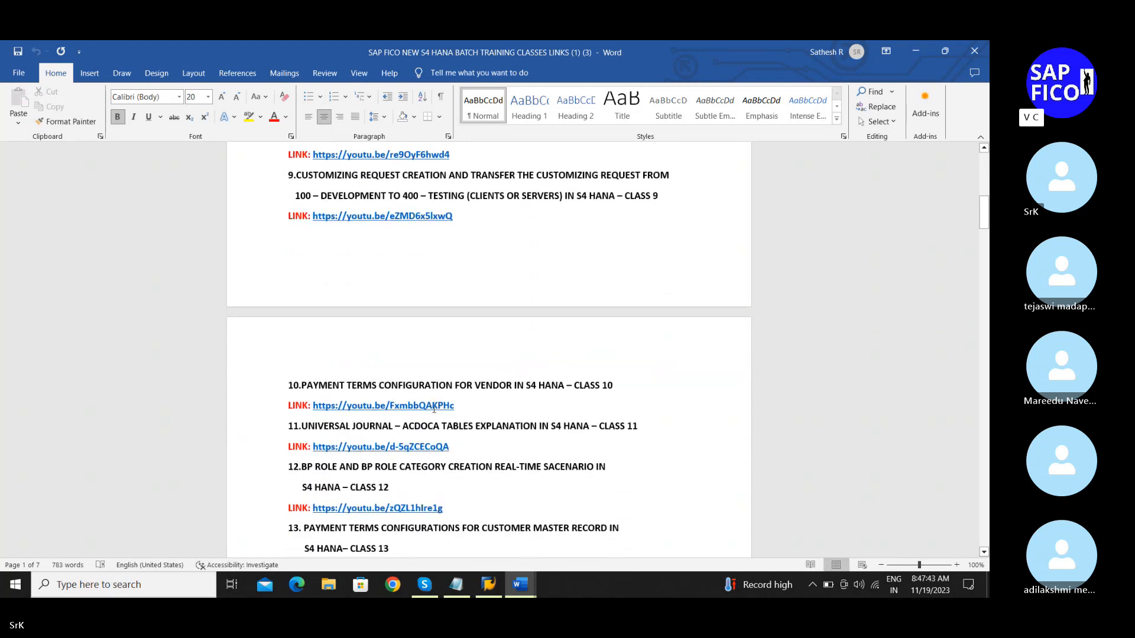
scroll(434, 410, down, 6)
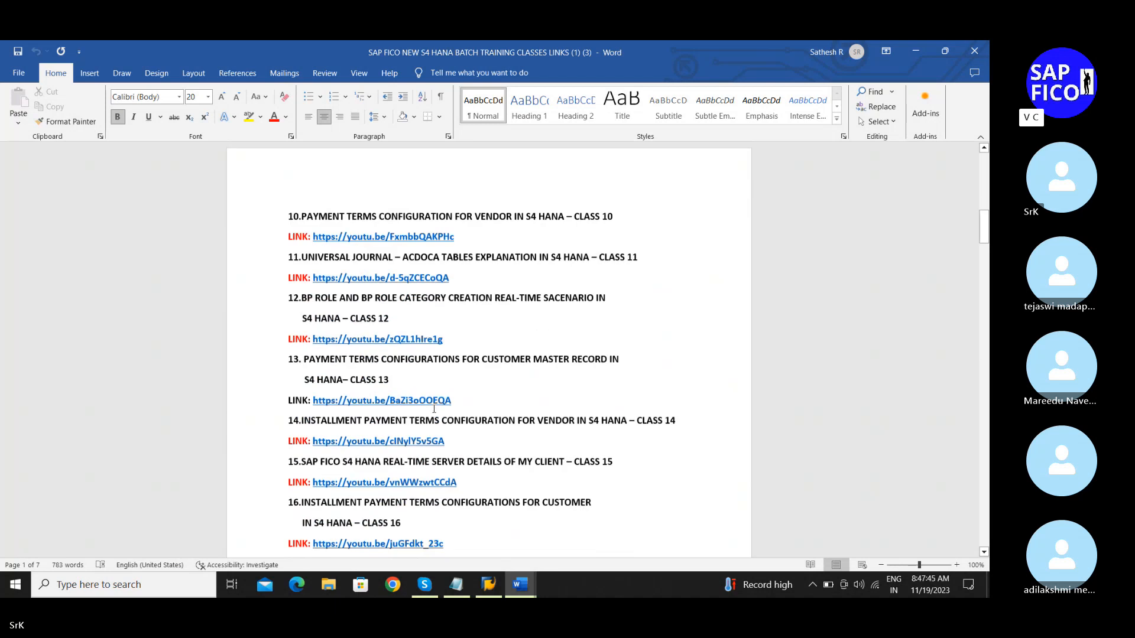
Step: Scroll past the page 2 break to show classes 22–26, Automatic Payment Program and Dunning
scroll(434, 408, up, 1)
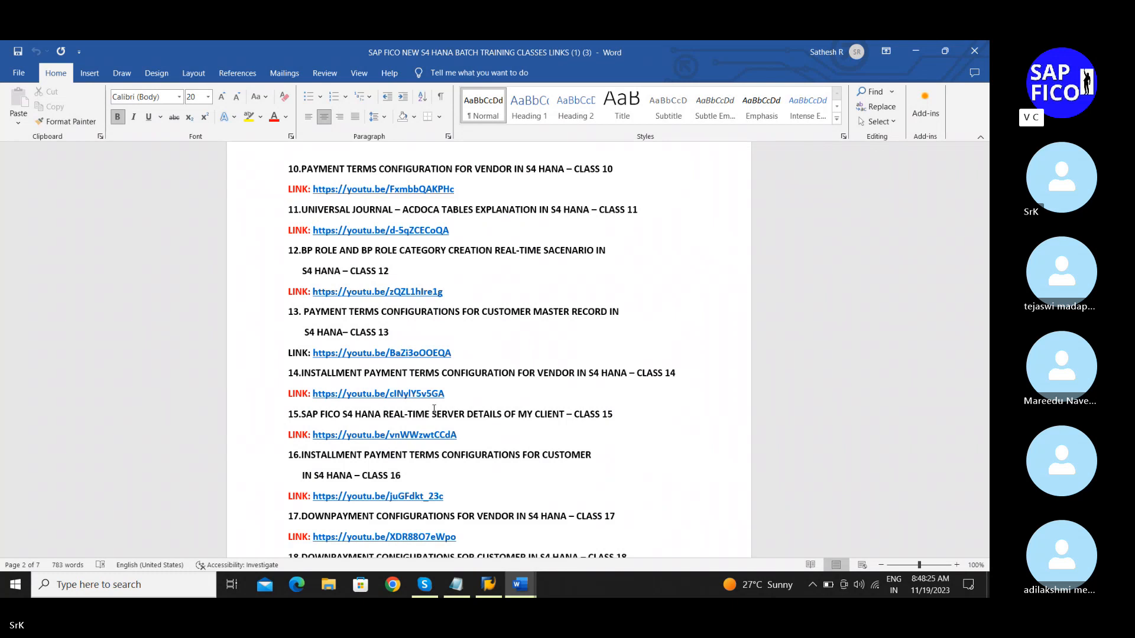
scroll(434, 409, down, 3)
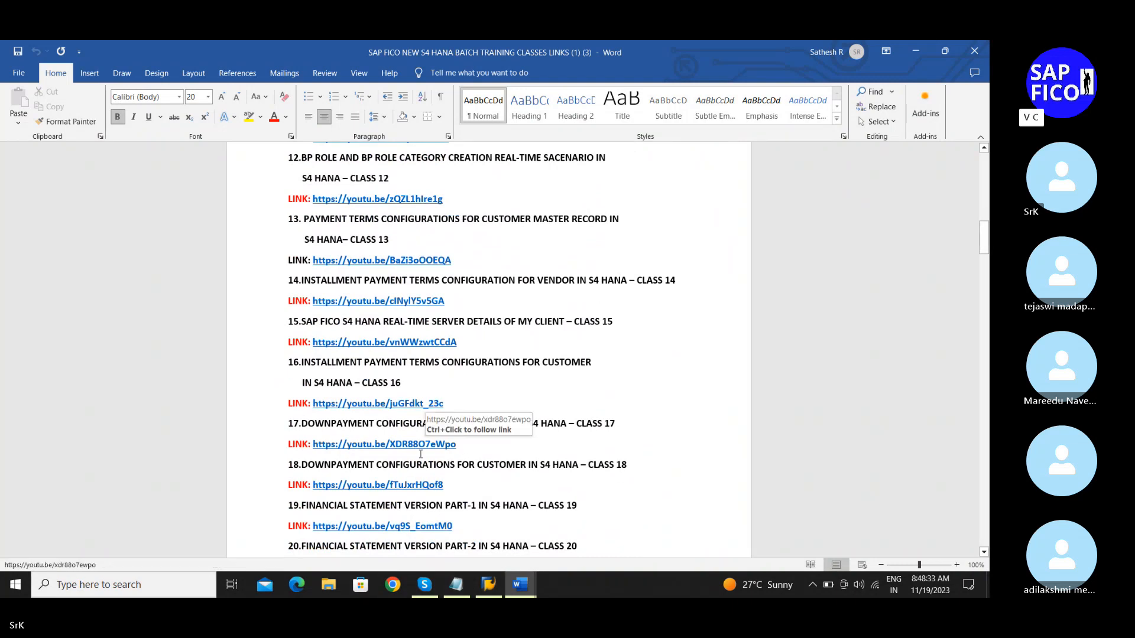
scroll(430, 484, down, 5)
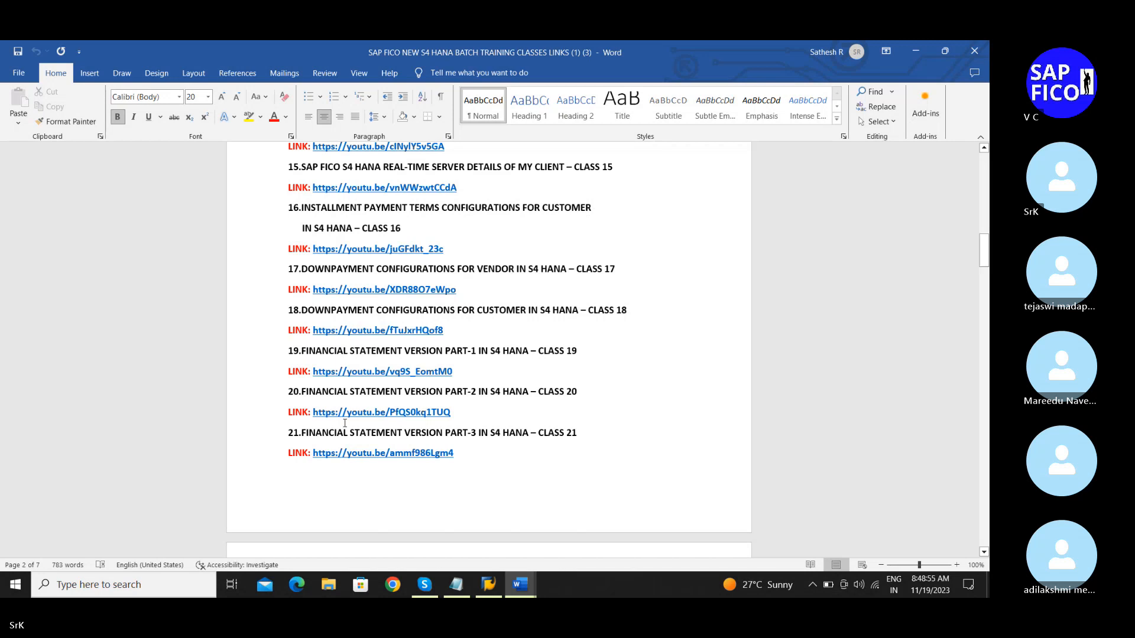
scroll(331, 432, down, 3)
scroll(345, 425, down, 2)
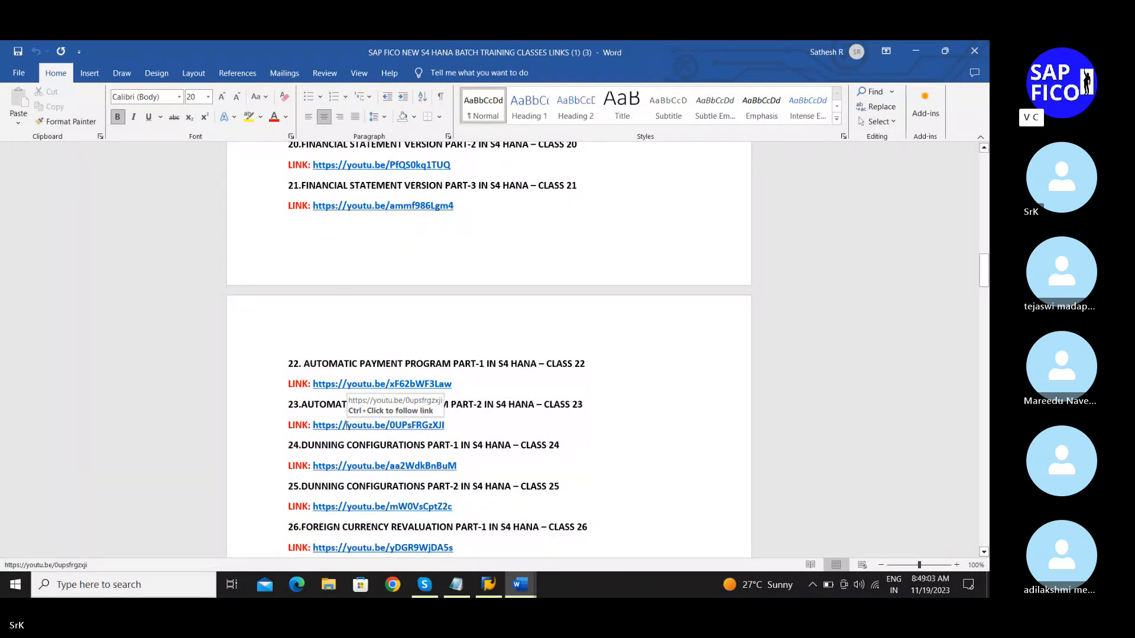
Step: Scroll through pages 3 and 4 to the FI-SD integration and Asset Accounting classes 37–46
scroll(346, 425, up, 2)
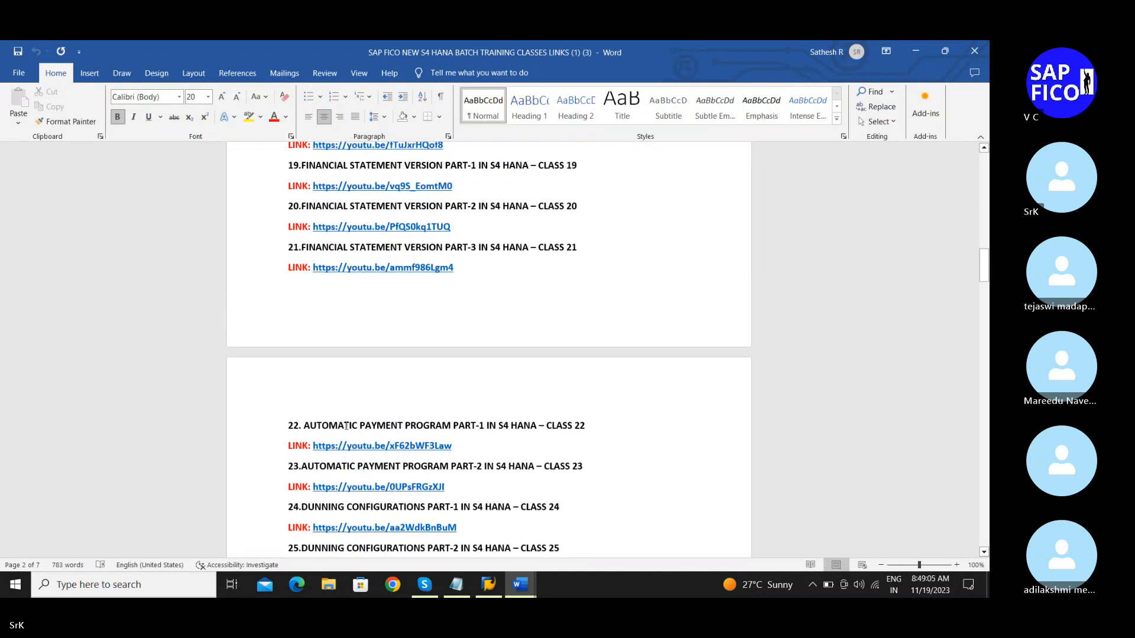
scroll(346, 425, down, 2)
scroll(346, 425, down, 3)
scroll(347, 425, down, 2)
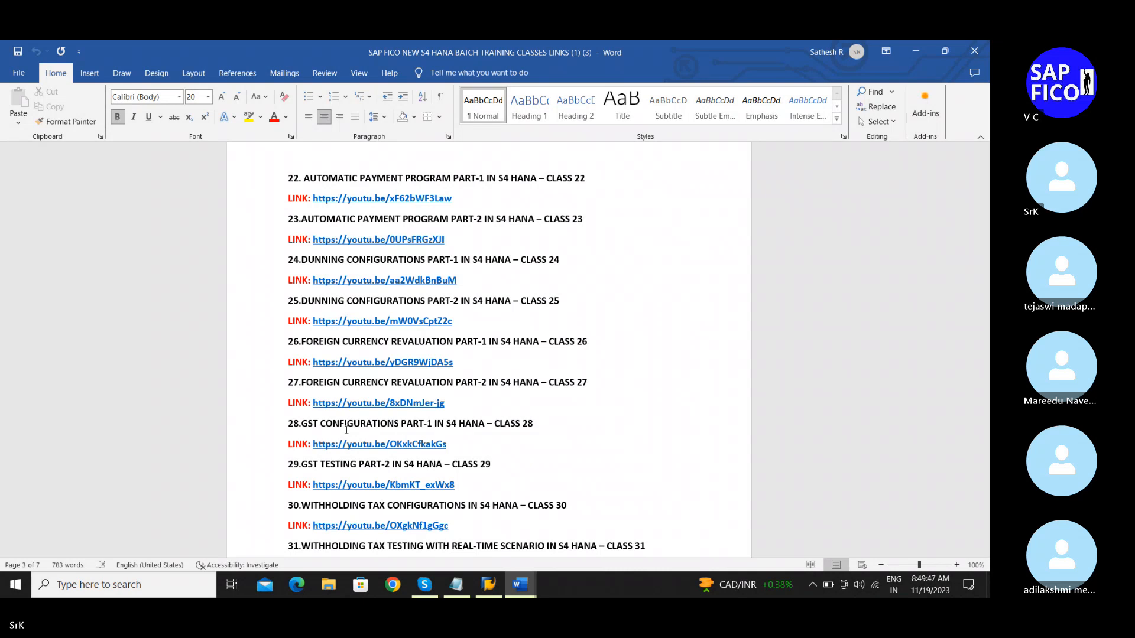
scroll(347, 432, down, 3)
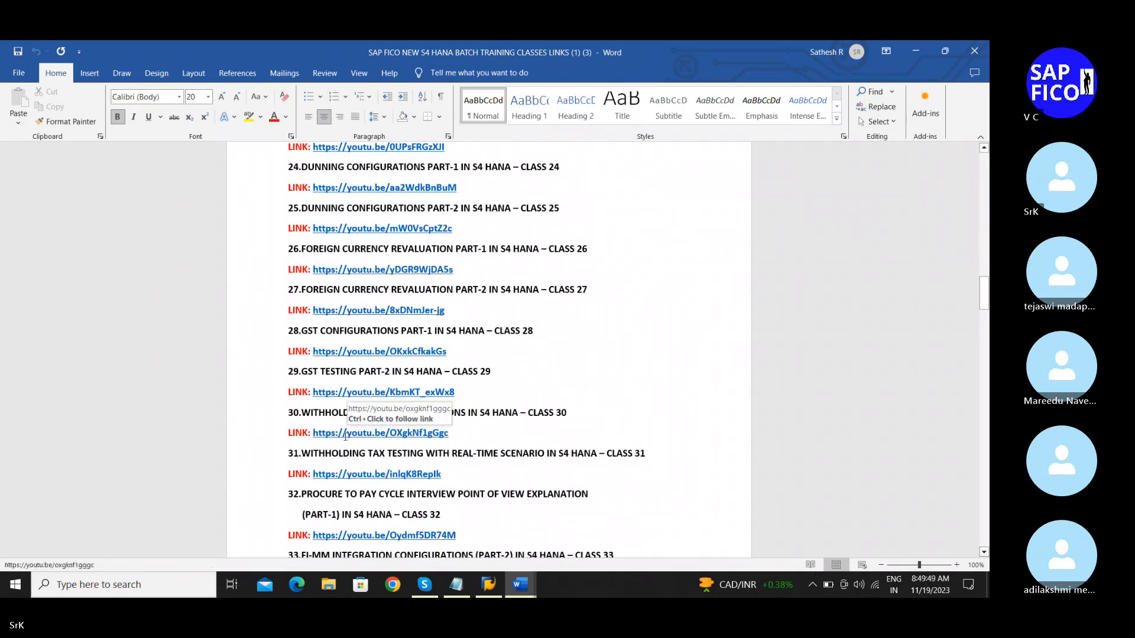
scroll(343, 441, down, 1)
scroll(342, 442, down, 2)
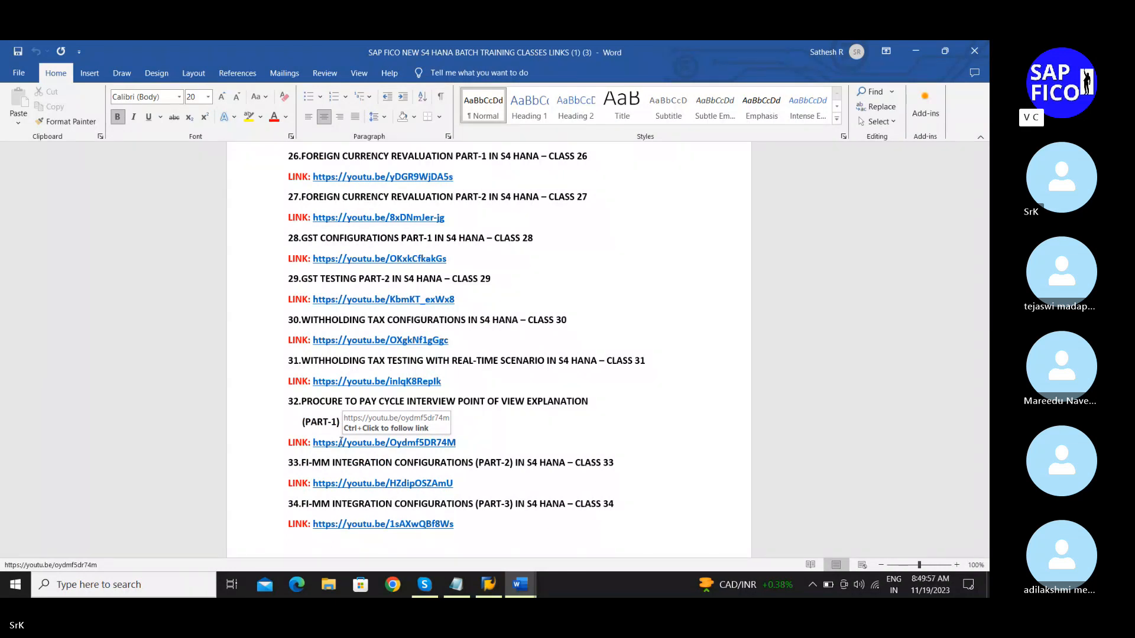
scroll(340, 471, down, 4)
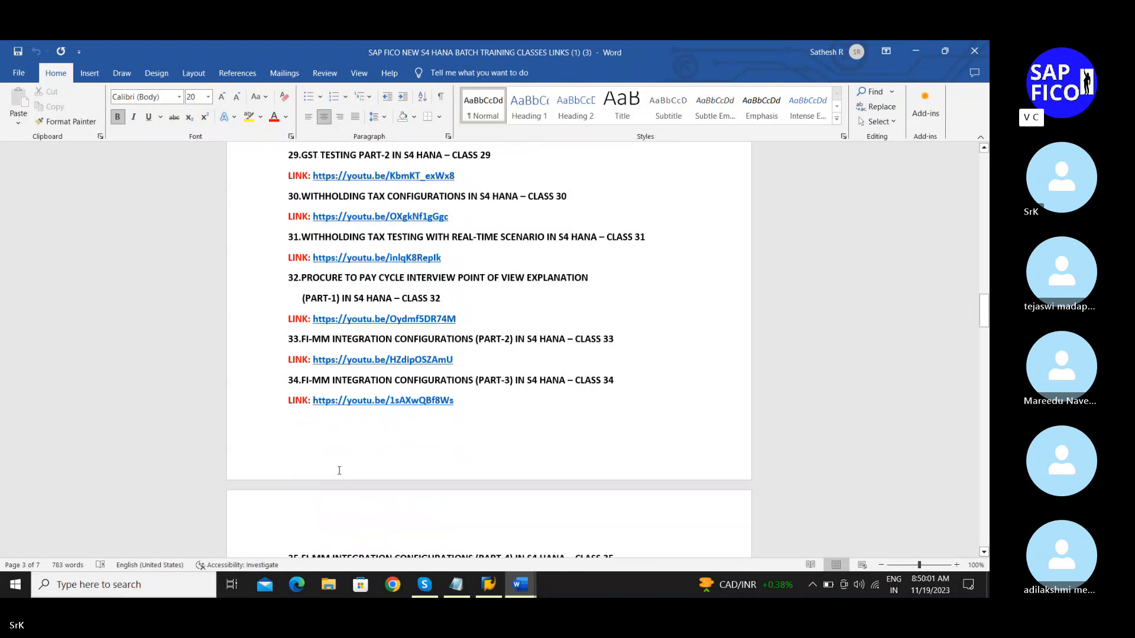
scroll(339, 470, down, 3)
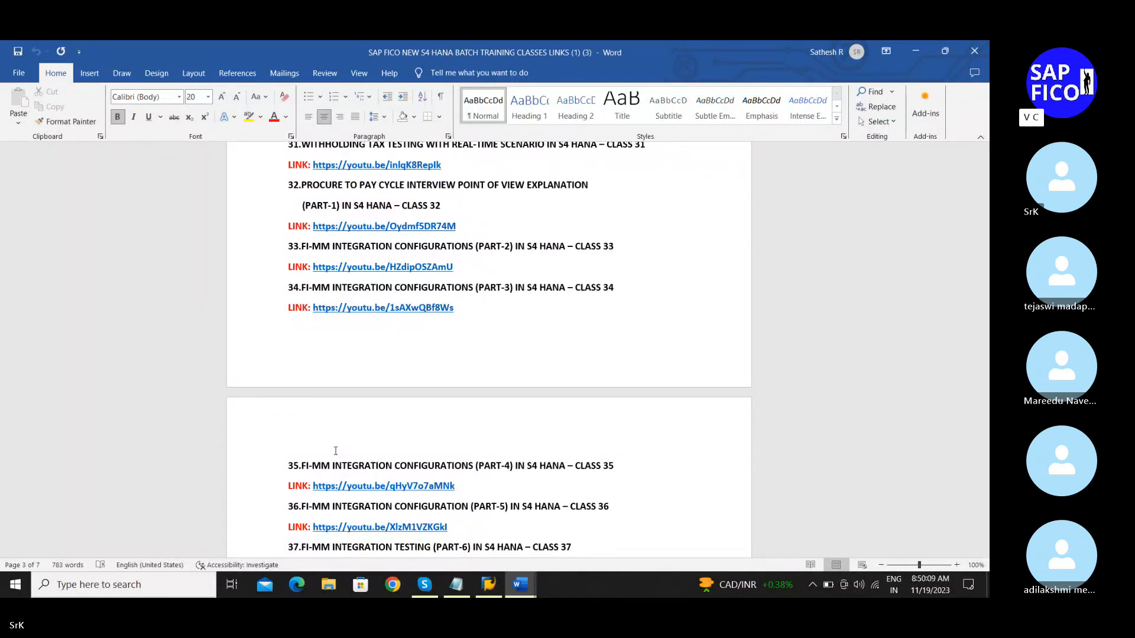
scroll(334, 451, down, 3)
scroll(332, 451, down, 2)
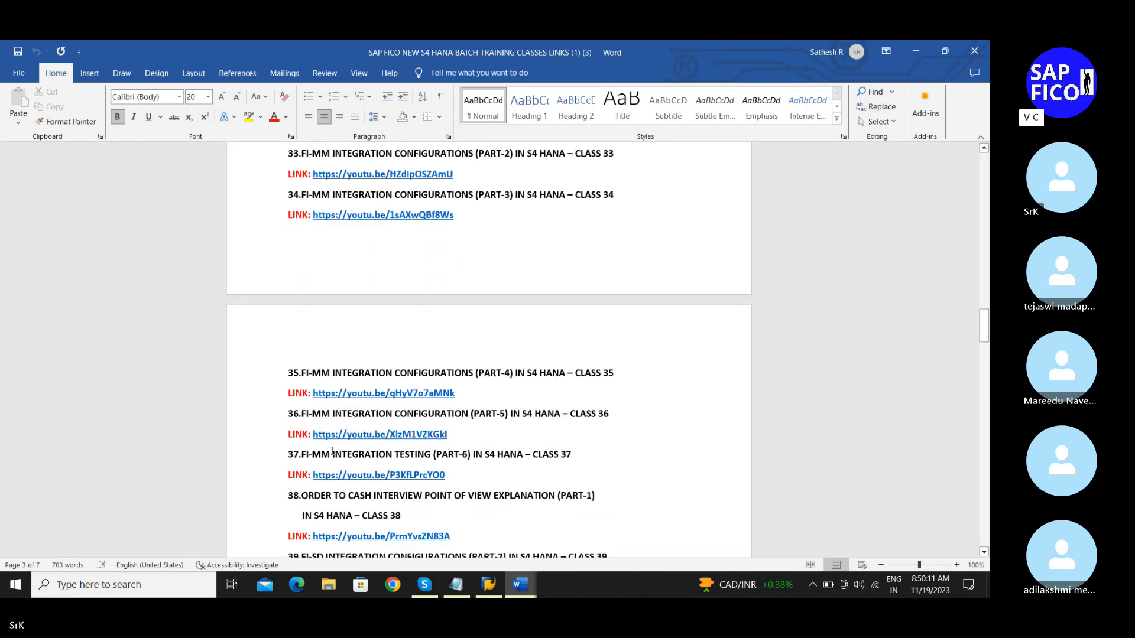
scroll(333, 451, up, 5)
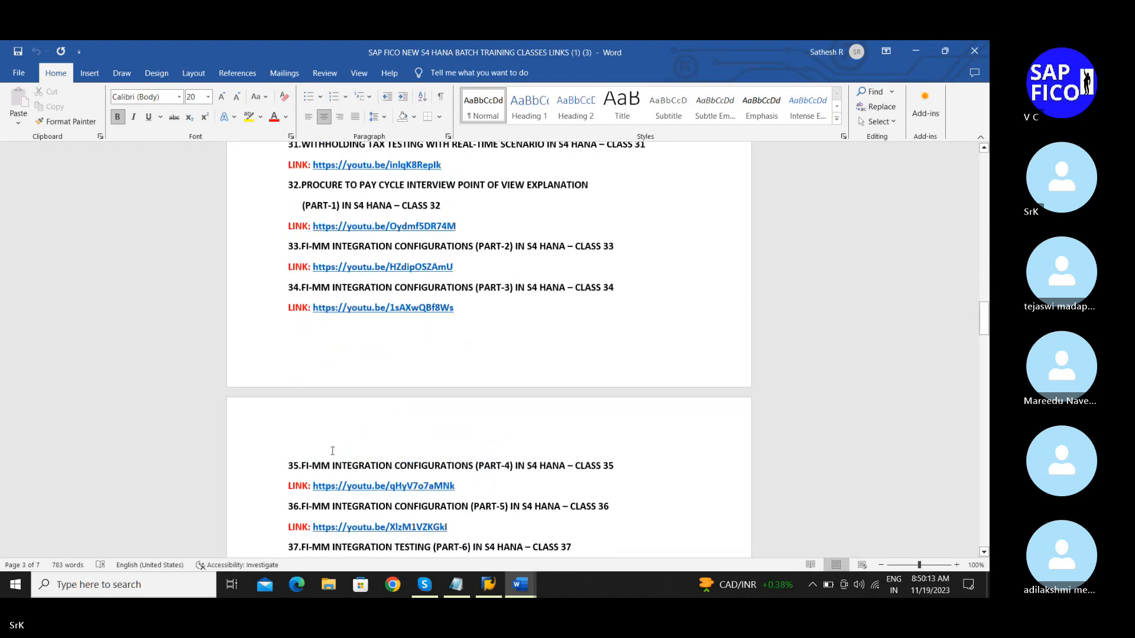
scroll(333, 451, down, 4)
scroll(333, 451, down, 6)
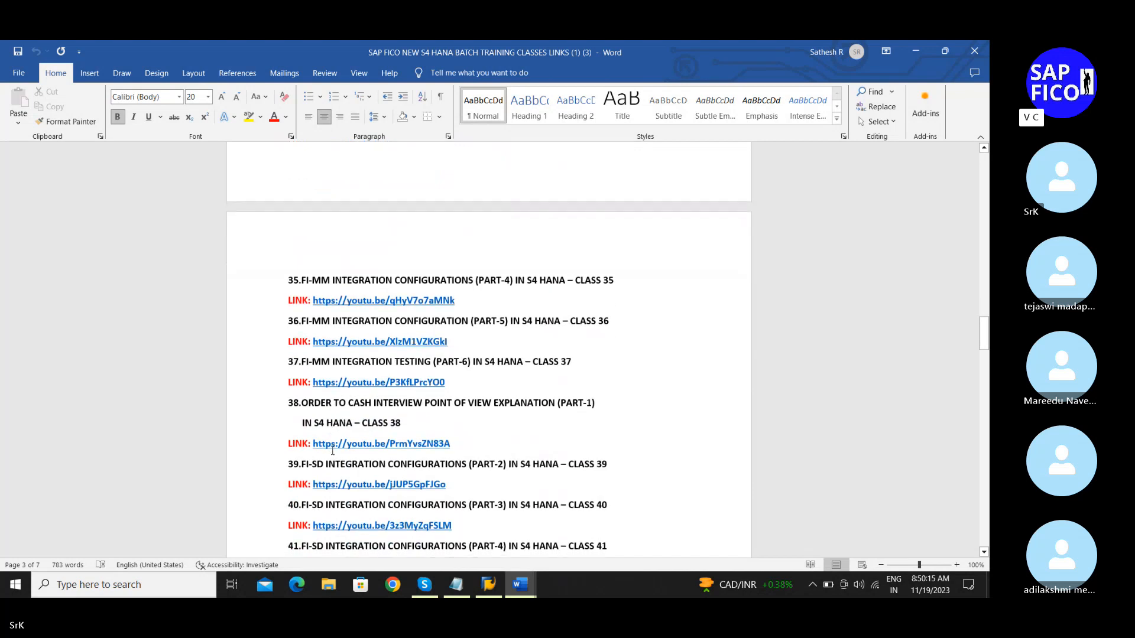
scroll(332, 451, down, 3)
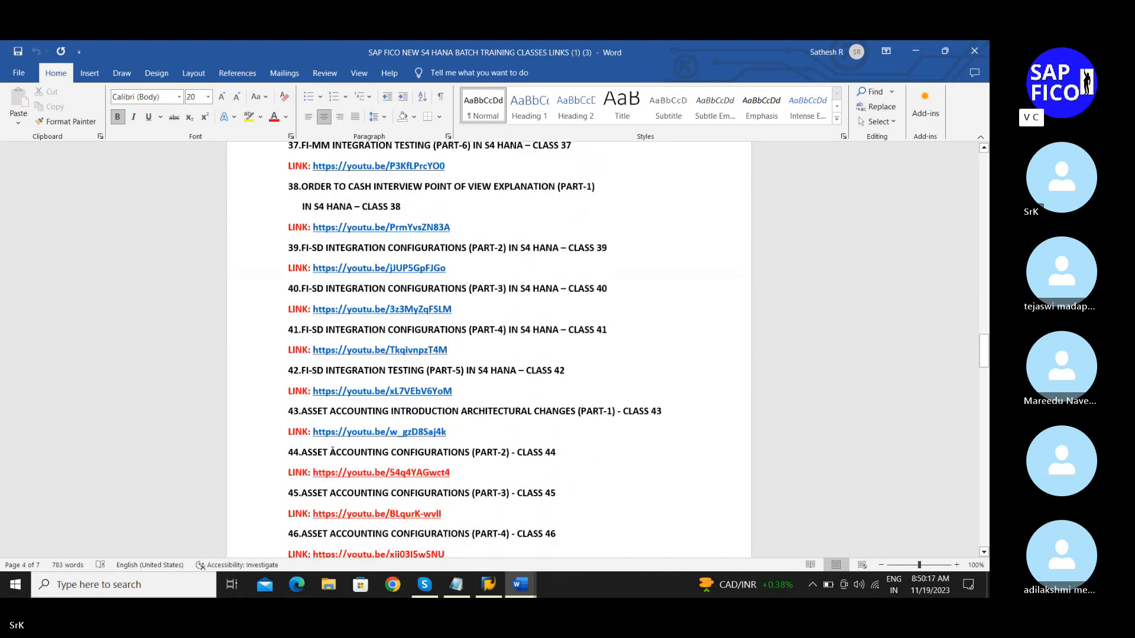
scroll(333, 451, down, 1)
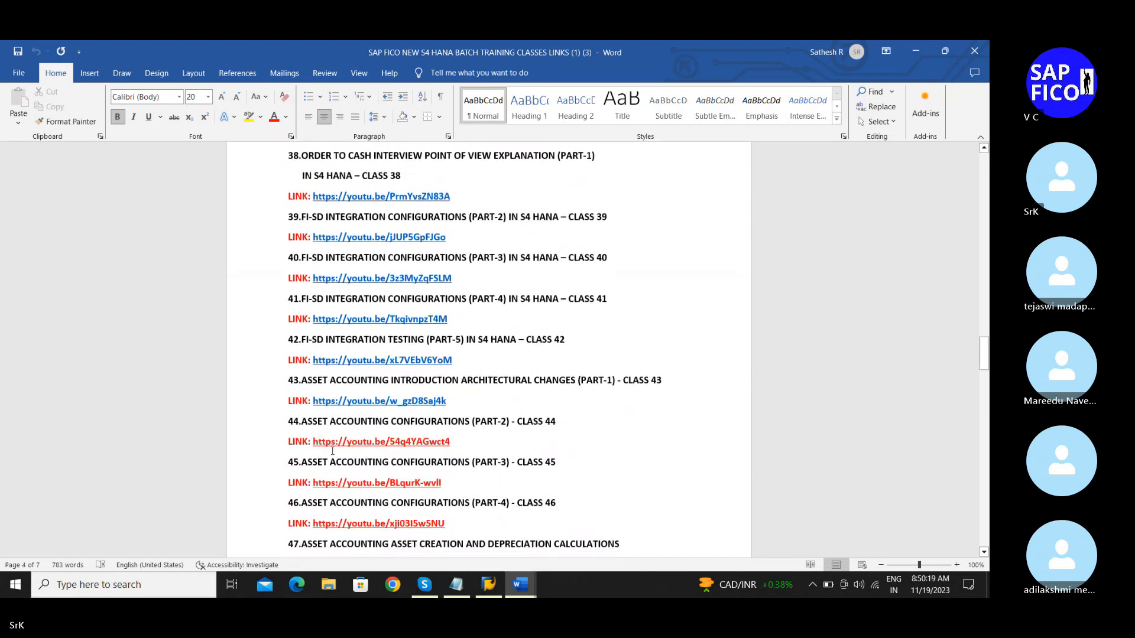
Step: Scroll to the final classes 60–63, then back up to the Asset Accounting classes from 43
scroll(345, 417, down, 2)
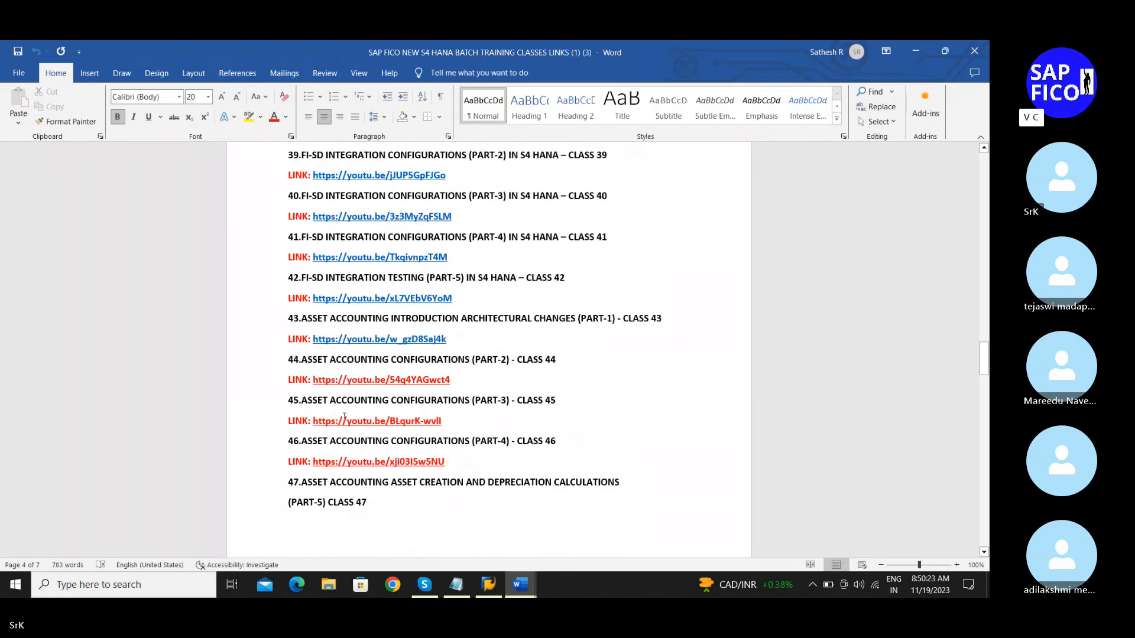
scroll(345, 417, down, 1)
scroll(345, 416, down, 6)
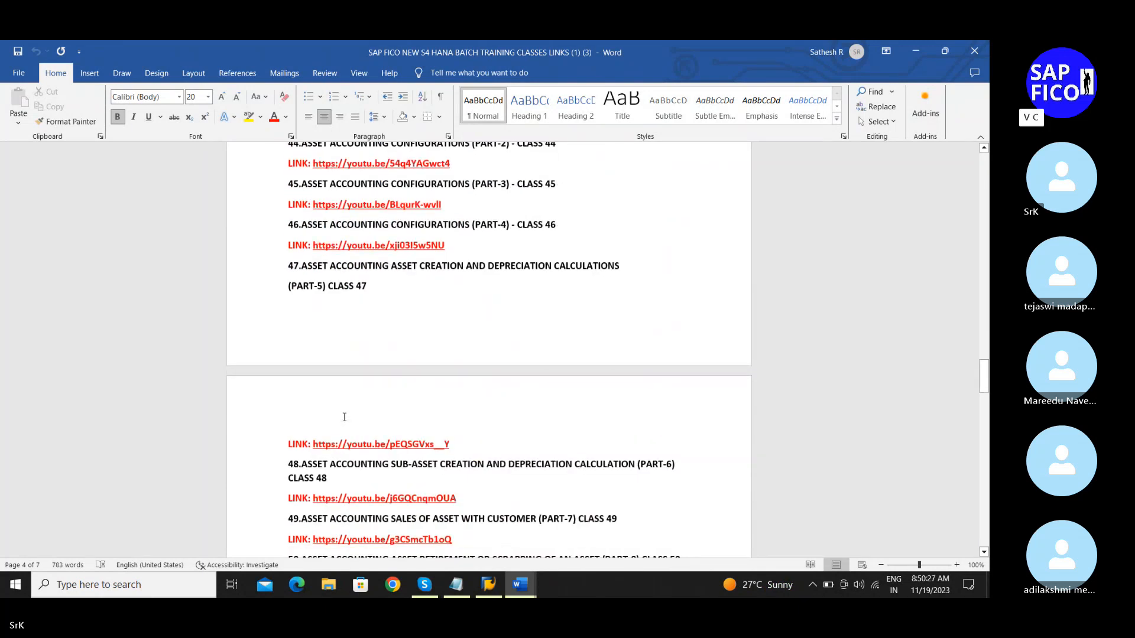
scroll(345, 417, down, 6)
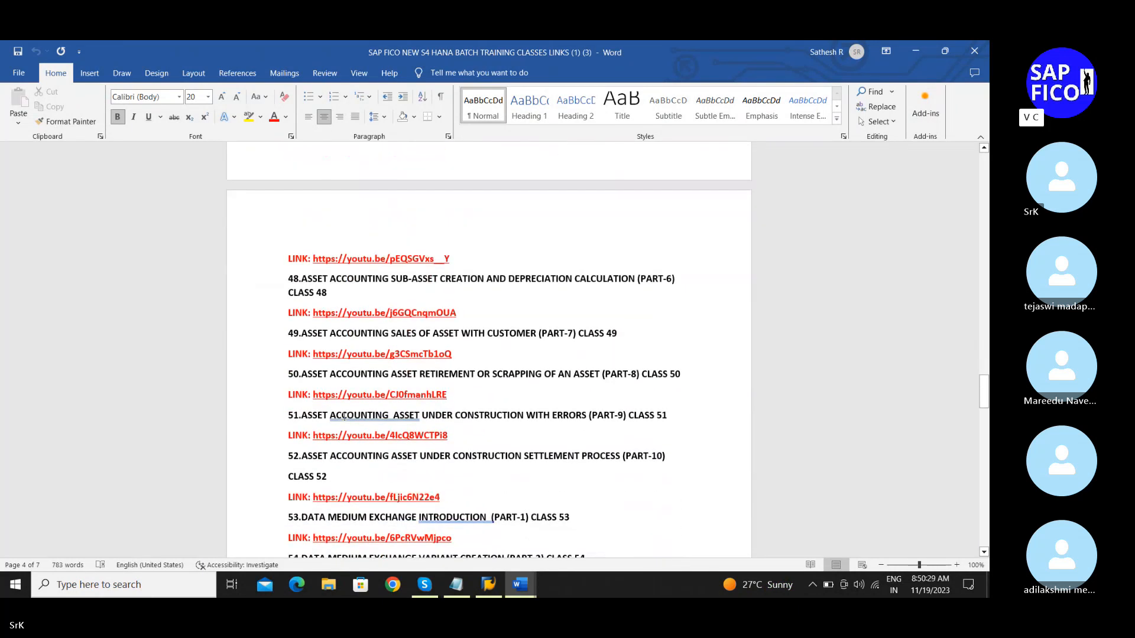
scroll(345, 416, down, 9)
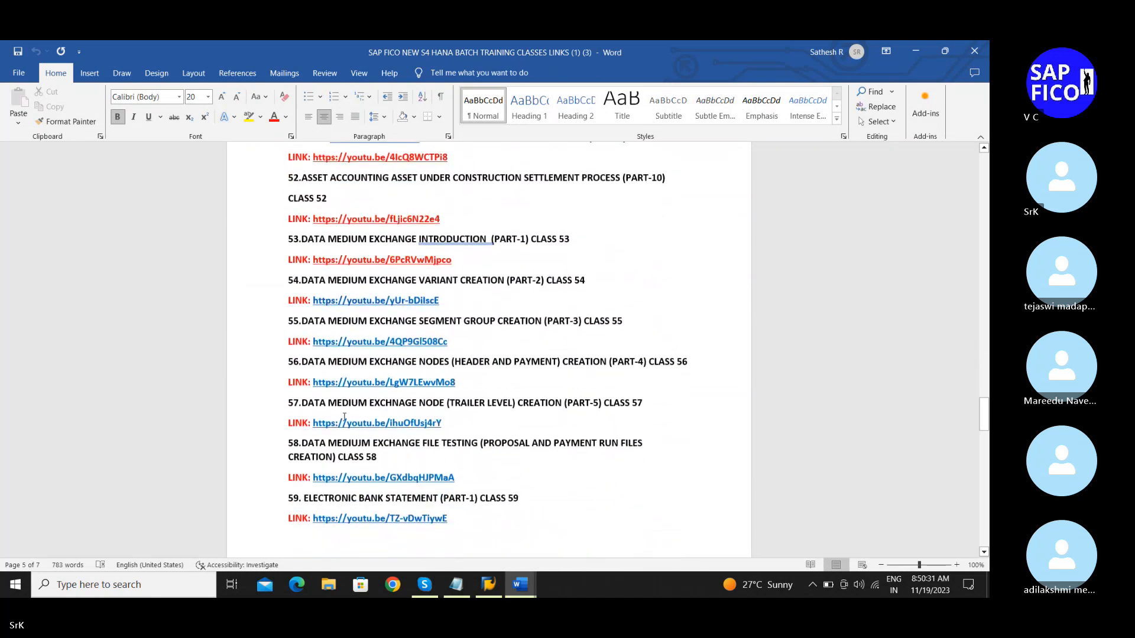
scroll(344, 417, down, 6)
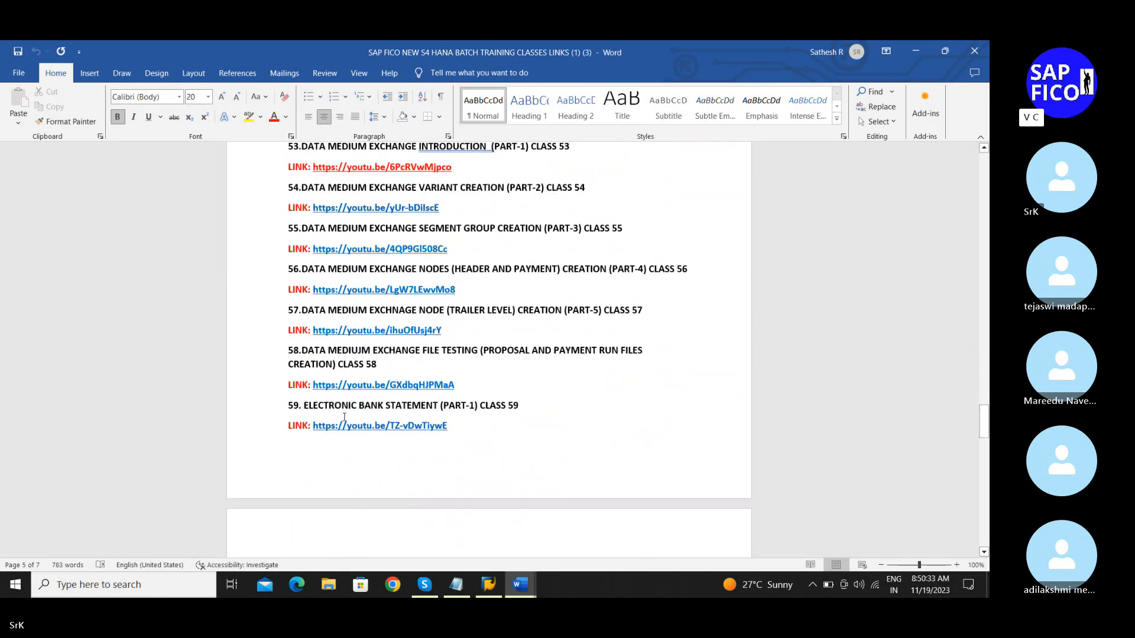
scroll(344, 417, down, 9)
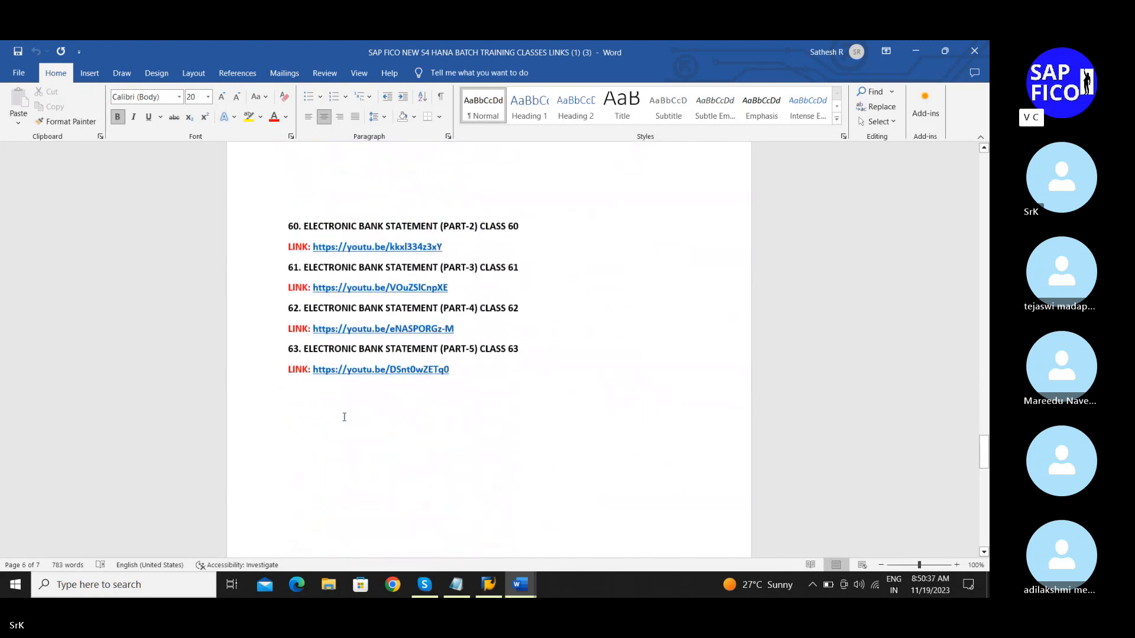
scroll(345, 416, up, 20)
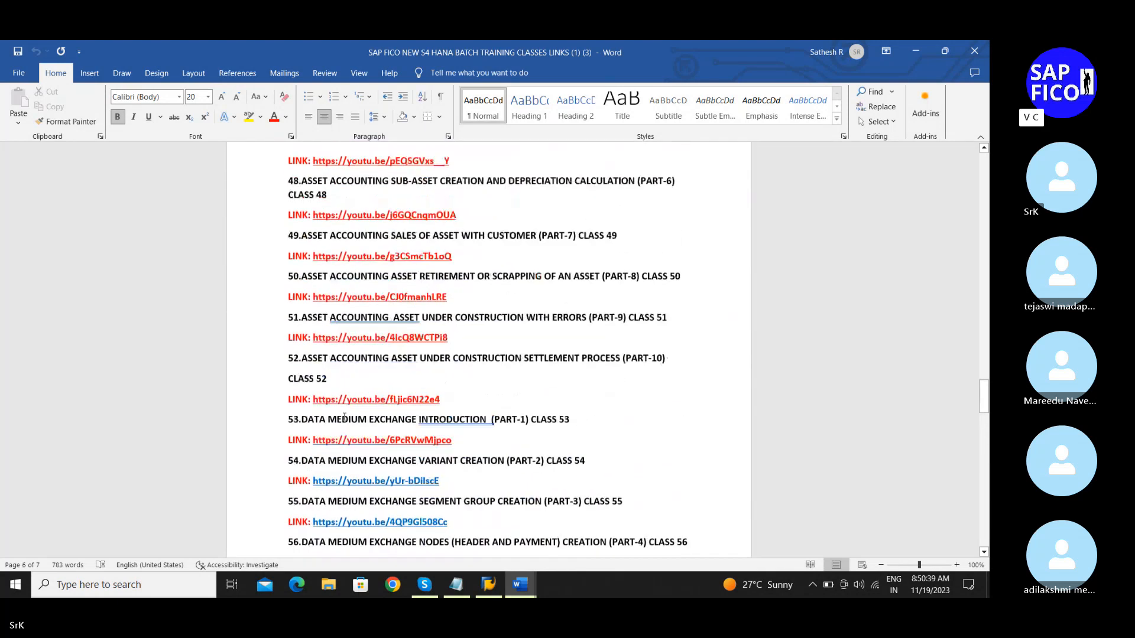
scroll(344, 416, up, 10)
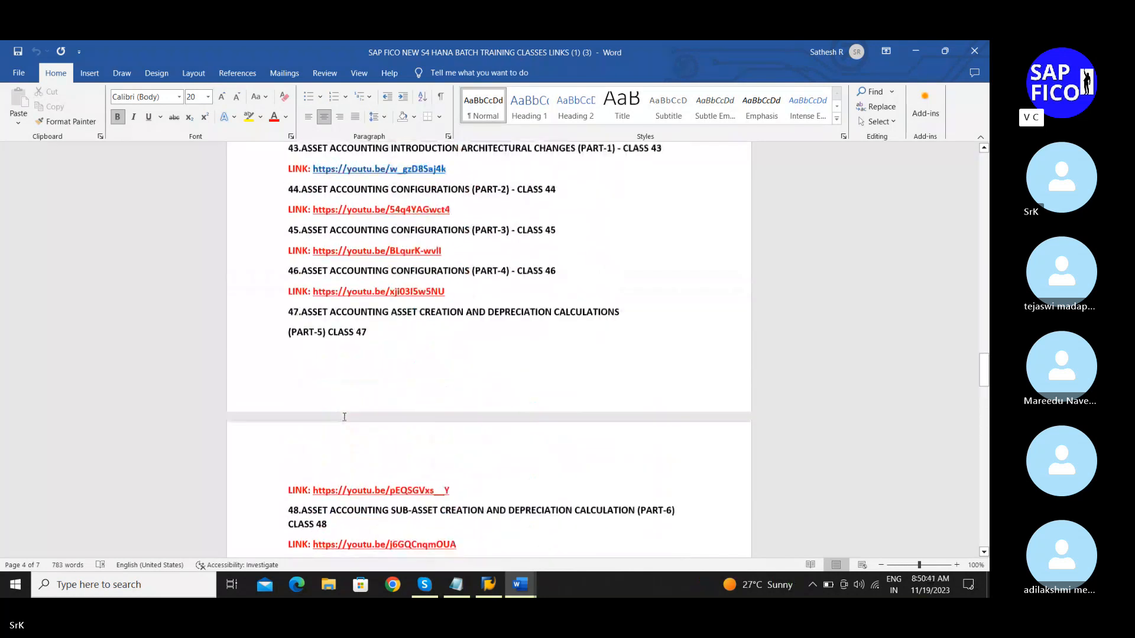
scroll(345, 417, up, 8)
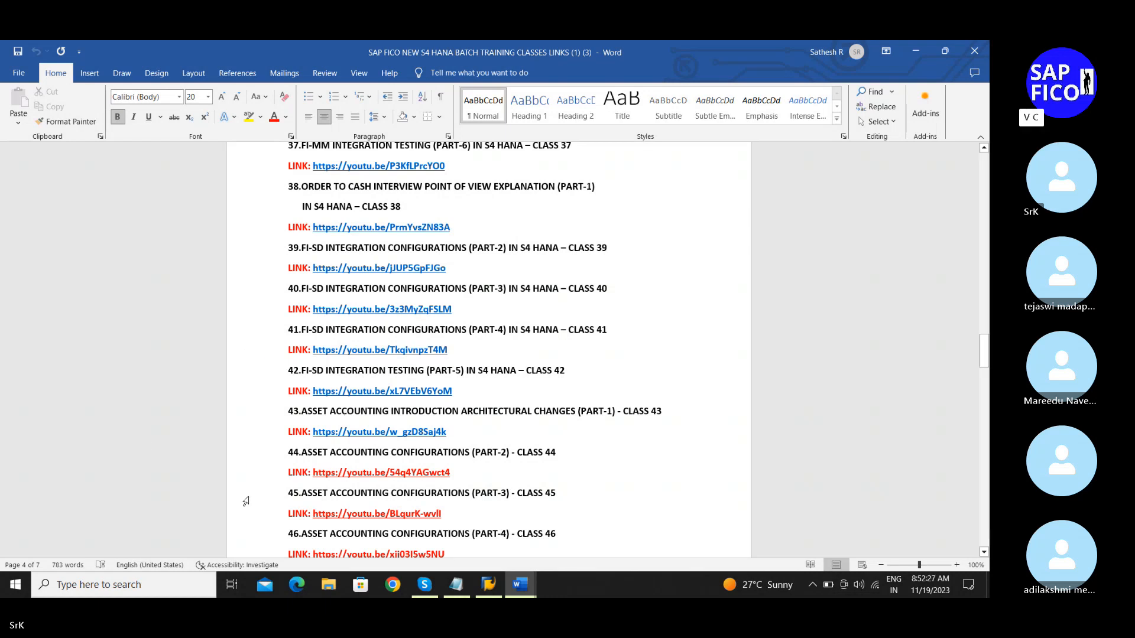
key(XF86AudioRaiseVolume)
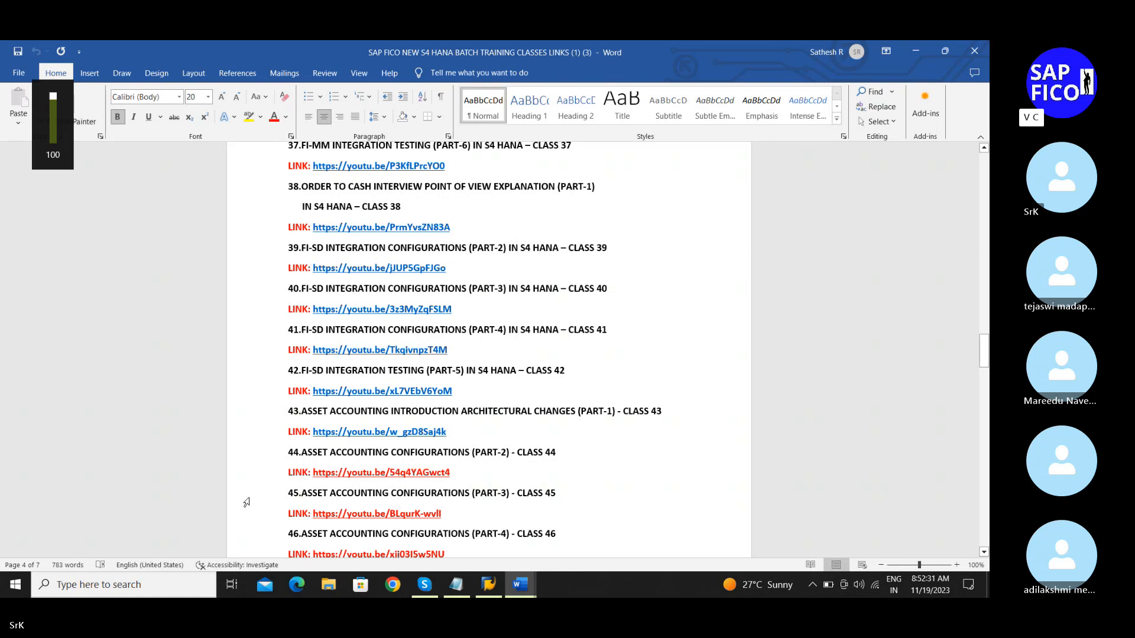
key(XF86AudioLowerVolume)
key(XF86AudioLowerVolume)
key(XF86AudioLowerVolume)
key(XF86AudioLowerVolume)
key(XF86AudioLowerVolume)
key(XF86AudioLowerVolume)
key(XF86AudioLowerVolume)
key(XF86AudioLowerVolume)
key(XF86AudioLowerVolume)
key(XF86AudioLowerVolume)
key(XF86AudioLowerVolume)
key(XF86AudioLowerVolume)
key(XF86AudioLowerVolume)
key(XF86AudioLowerVolume)
key(XF86AudioLowerVolume)
key(XF86AudioLowerVolume)
key(XF86AudioLowerVolume)
key(XF86AudioLowerVolume)
key(XF86AudioLowerVolume)
key(XF86AudioLowerVolume)
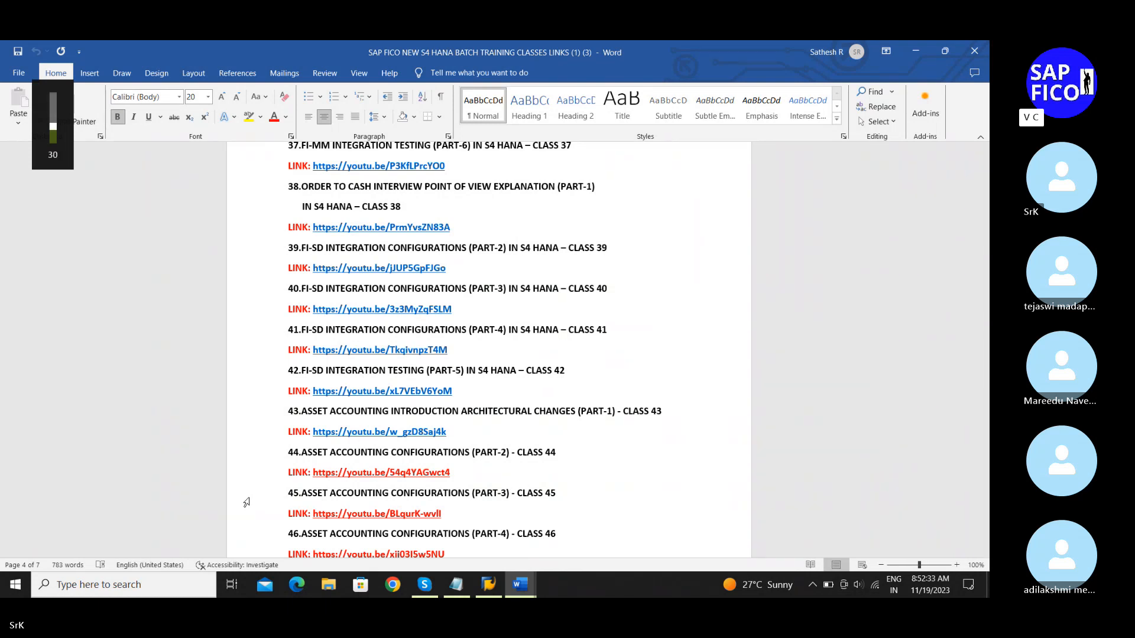
key(XF86AudioRaiseVolume)
key(XF86AudioRaiseVolume)
key(XF86AudioRaiseVolume)
key(XF86AudioRaiseVolume)
key(XF86AudioRaiseVolume)
key(XF86AudioRaiseVolume)
key(XF86AudioRaiseVolume)
key(XF86AudioRaiseVolume)
key(XF86AudioRaiseVolume)
key(XF86AudioRaiseVolume)
key(XF86AudioRaiseVolume)
key(XF86AudioRaiseVolume)
key(XF86AudioRaiseVolume)
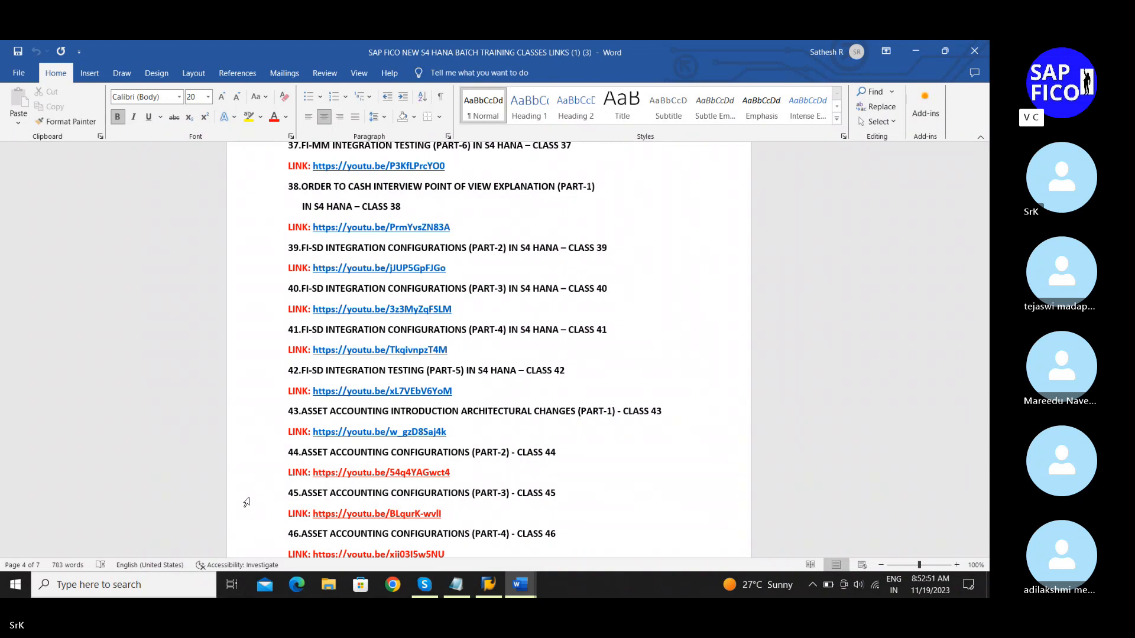
key(XF86AudioLowerVolume)
key(XF86AudioLowerVolume)
Step: Minimize the class-links document and bring the asset accounting Notepad notes forward
click(918, 53)
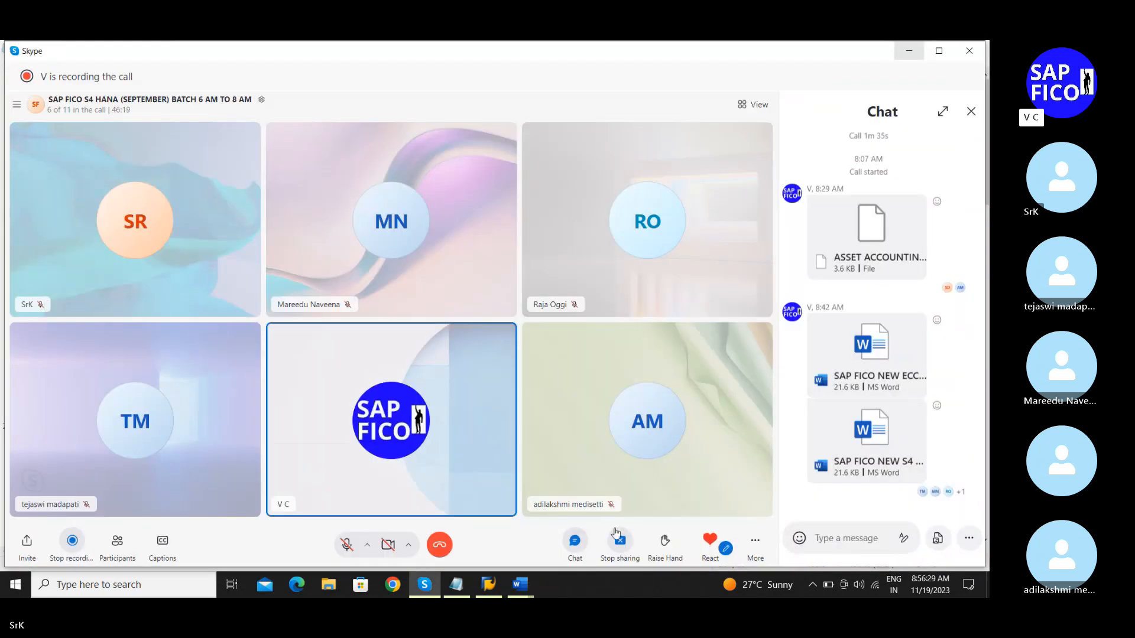
click(457, 585)
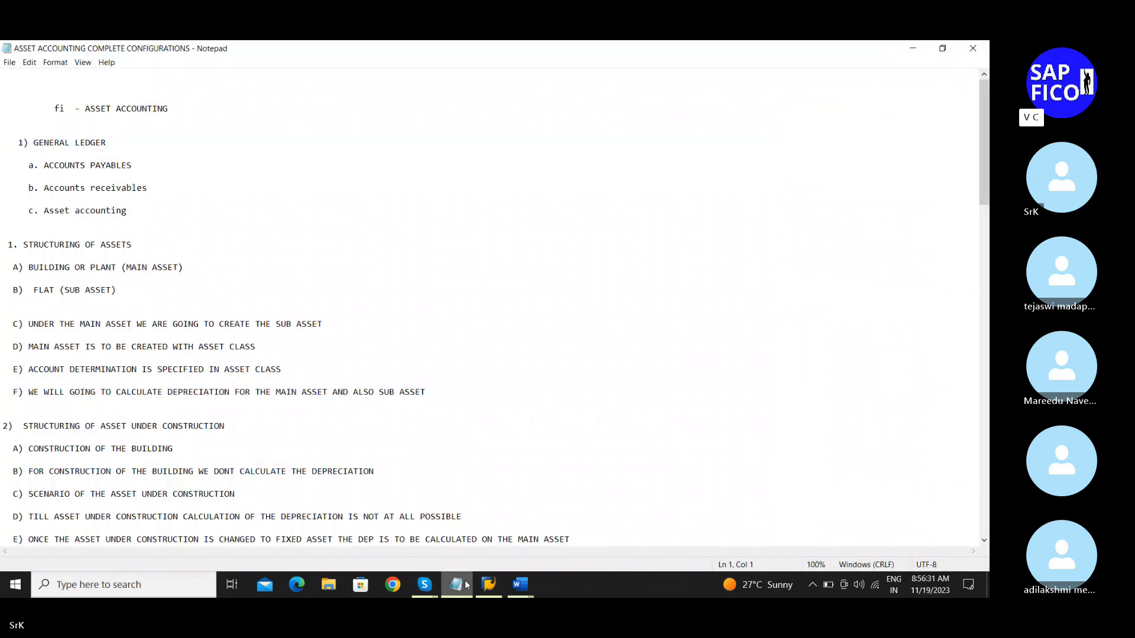
click(894, 136)
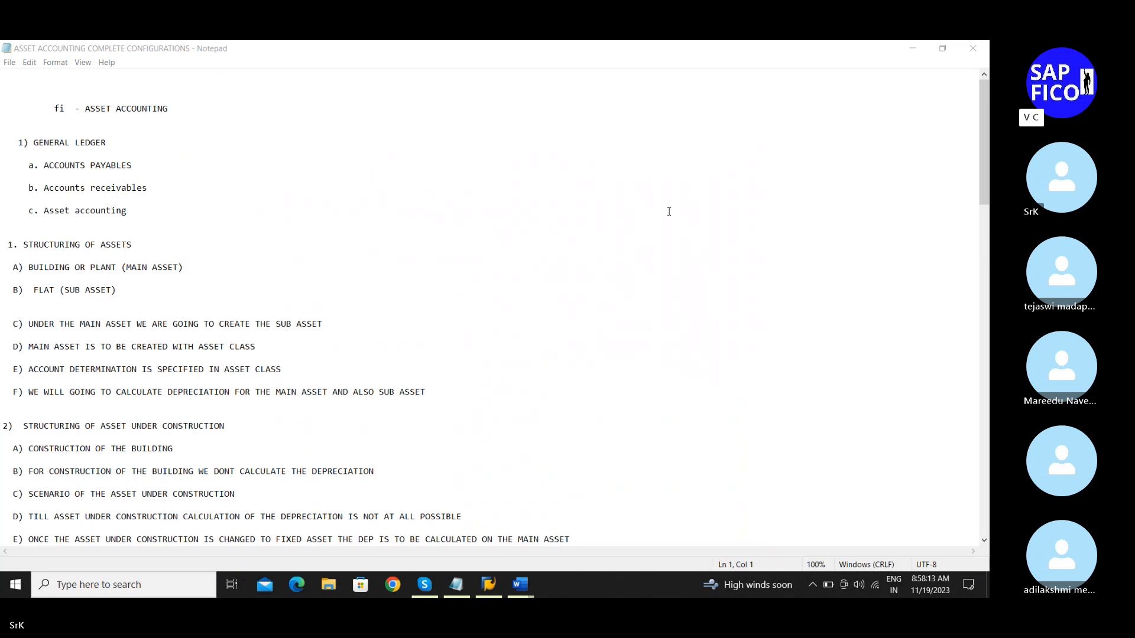
Step: Scroll the ASSET ACCOUNTING COMPLETE CONFIGURATIONS notes to the General Ledger outline and Structuring of Assets
scroll(669, 212, down, 3)
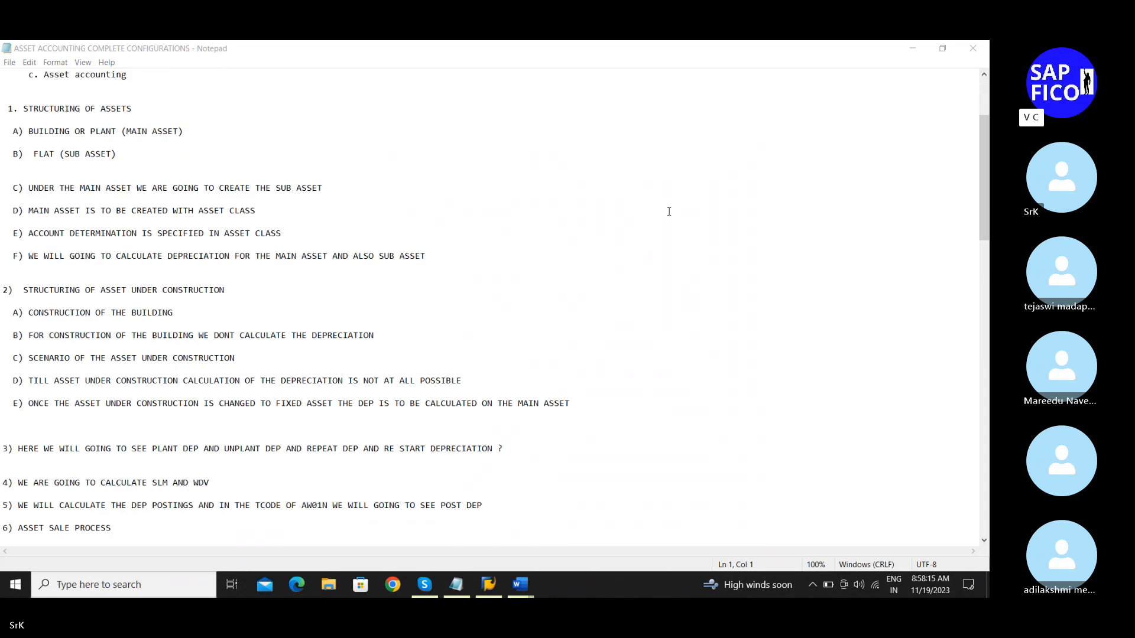
scroll(669, 211, up, 4)
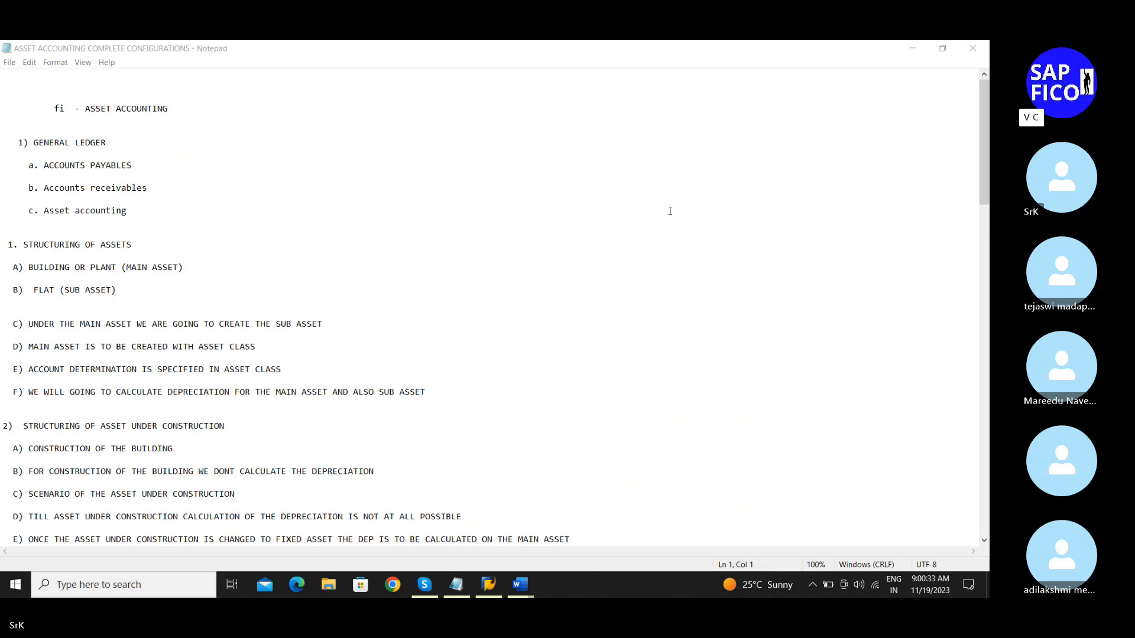
scroll(670, 211, down, 1)
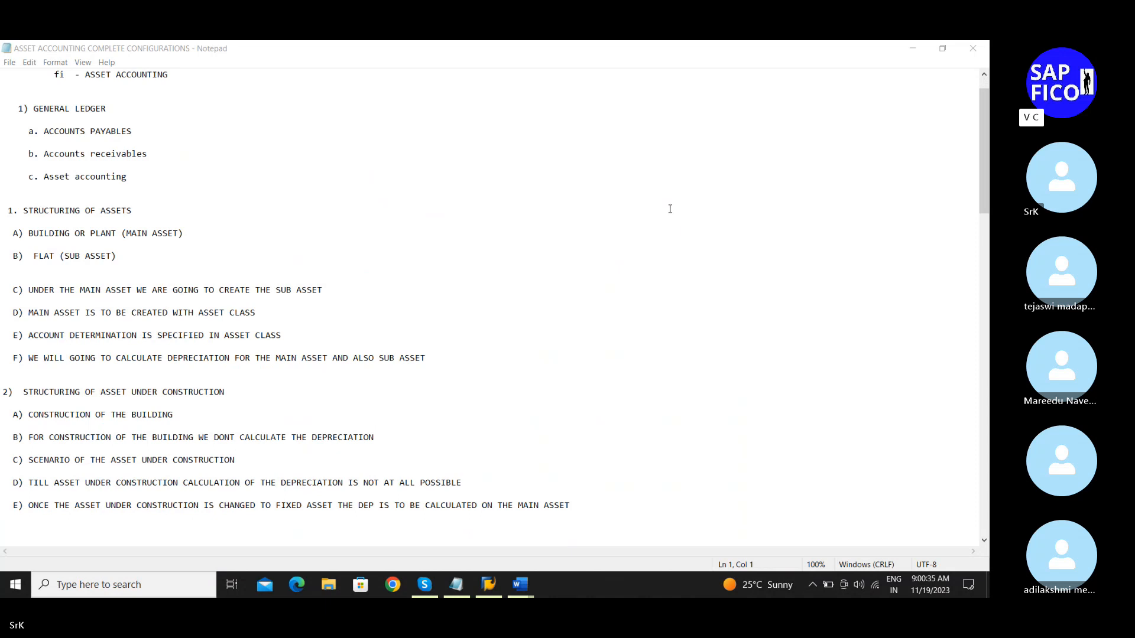
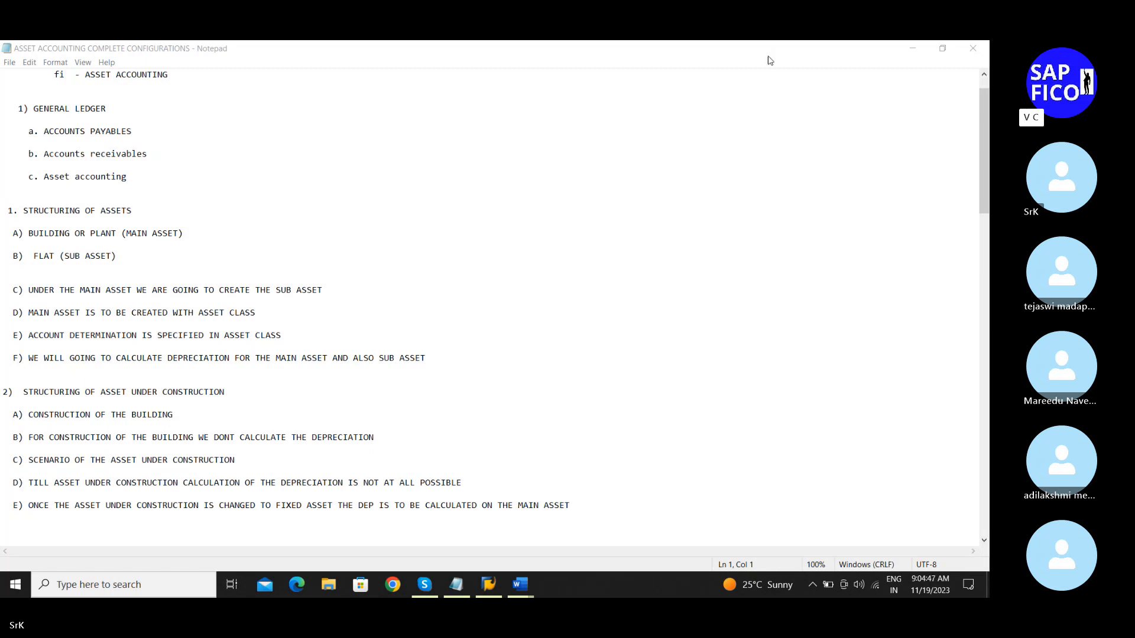
Step: Minimize the notes and close the call's chat so only the six participants show
click(903, 52)
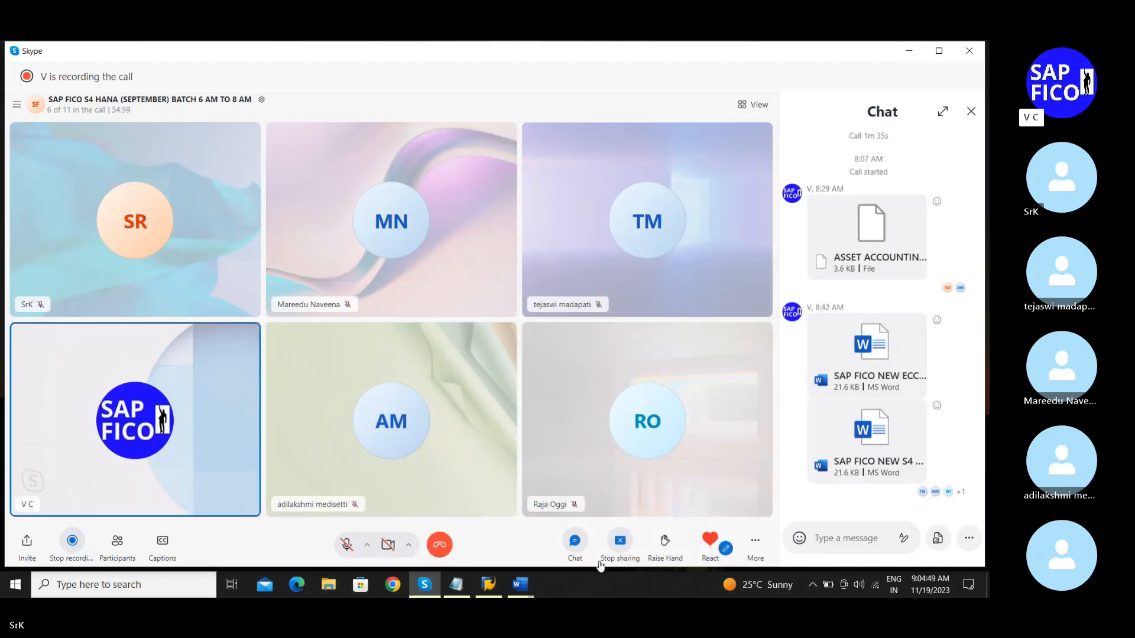
click(575, 545)
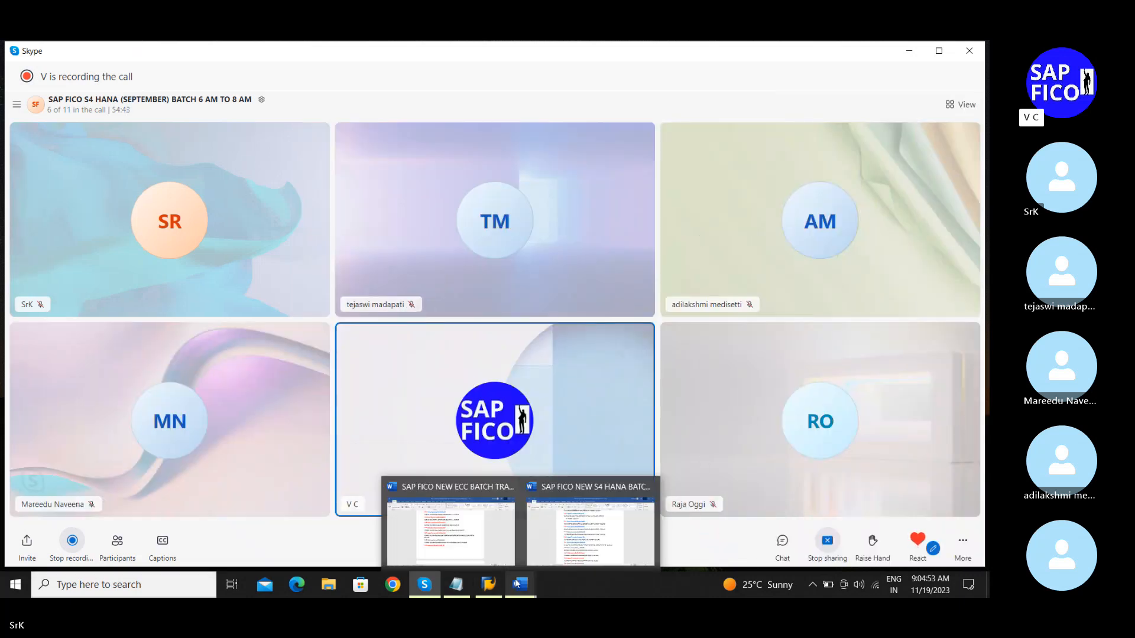
mouse_move(433, 588)
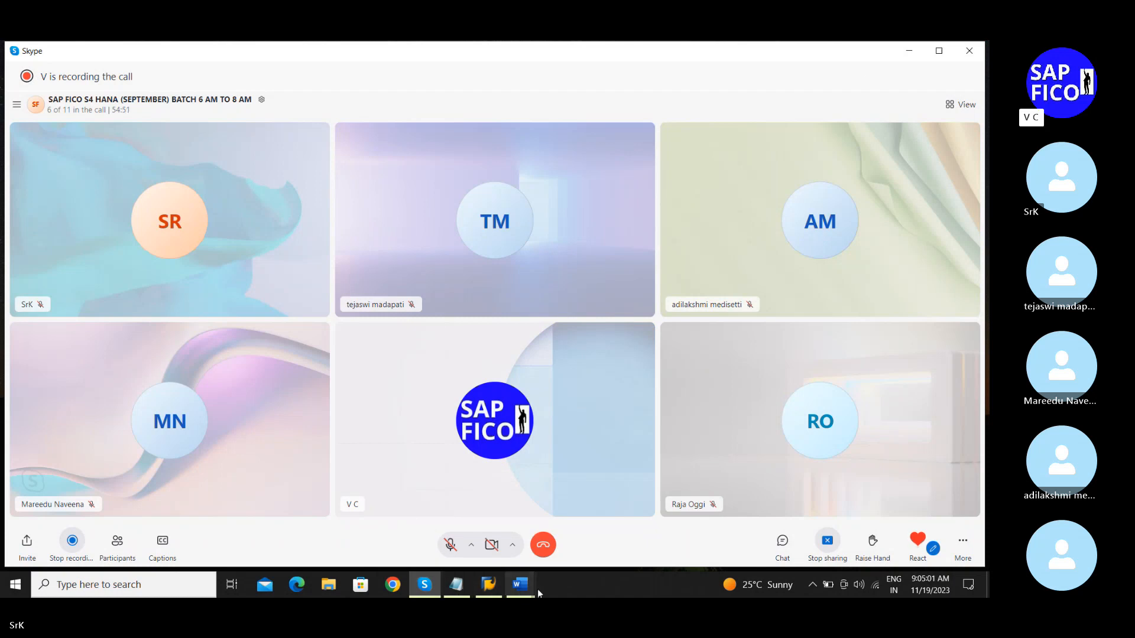
Step: Restore the ASSET ACCOUNTING COMPLETE CONFIGURATIONS Notepad window from the taskbar
click(464, 584)
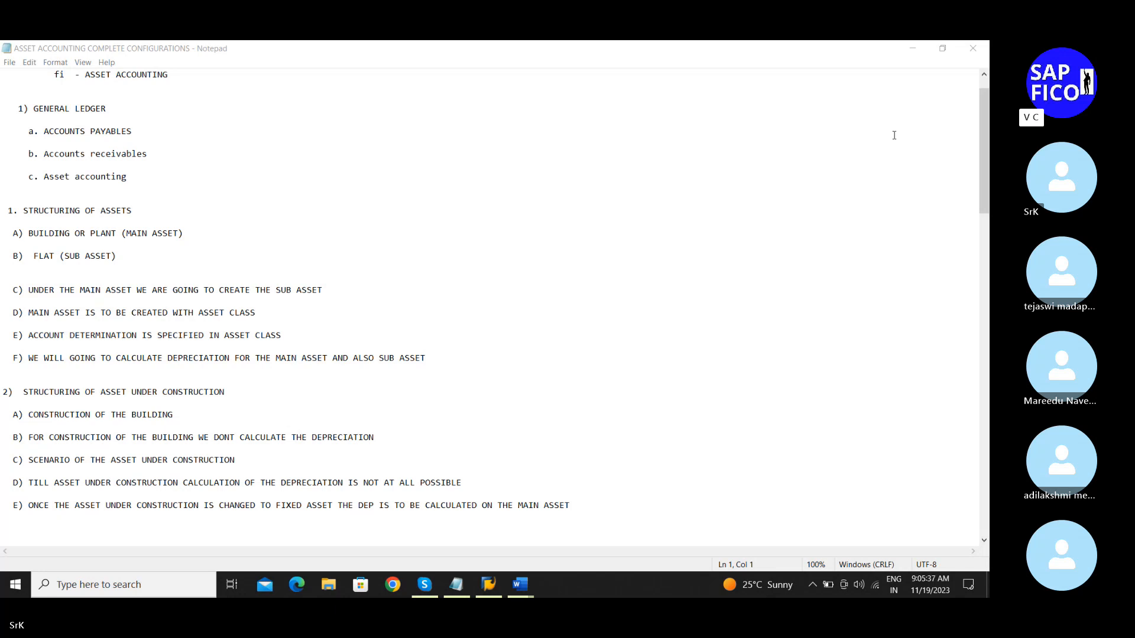
Step: Scroll to the 17 numbered configuration steps, EC08 through AS01, lowering the volume
scroll(894, 135, down, 3)
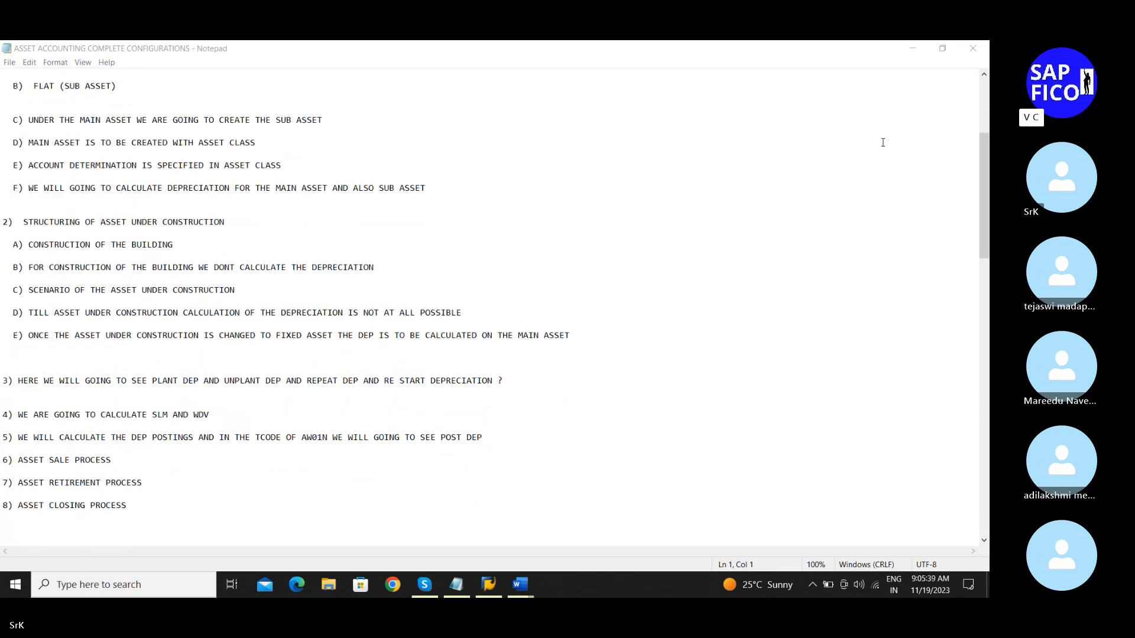
scroll(884, 143, down, 2)
scroll(880, 151, down, 4)
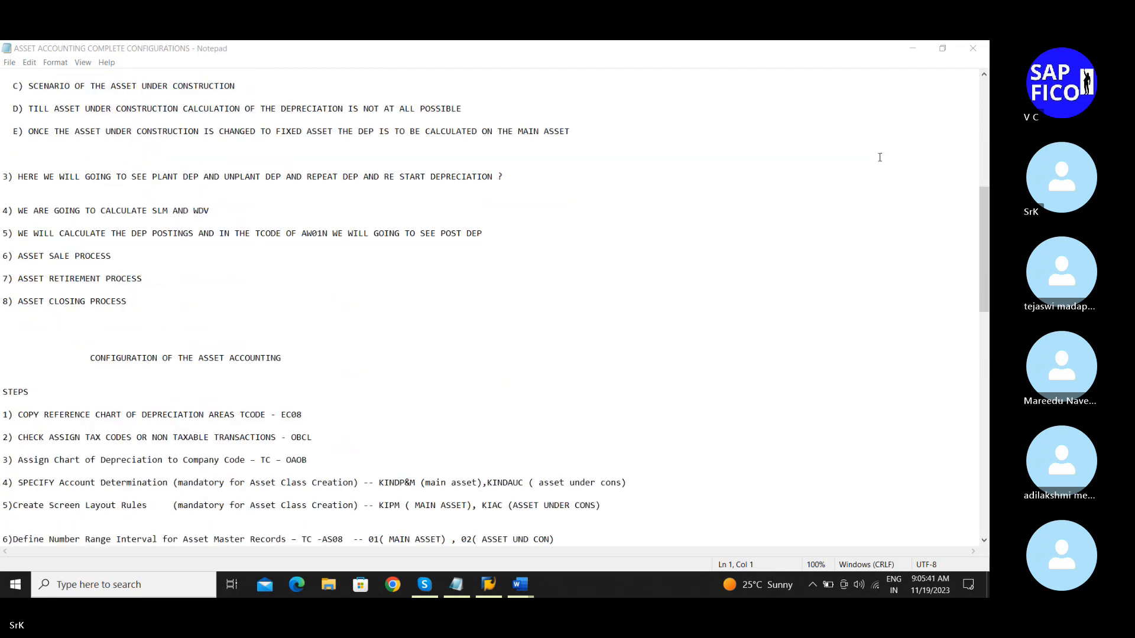
scroll(881, 156, down, 3)
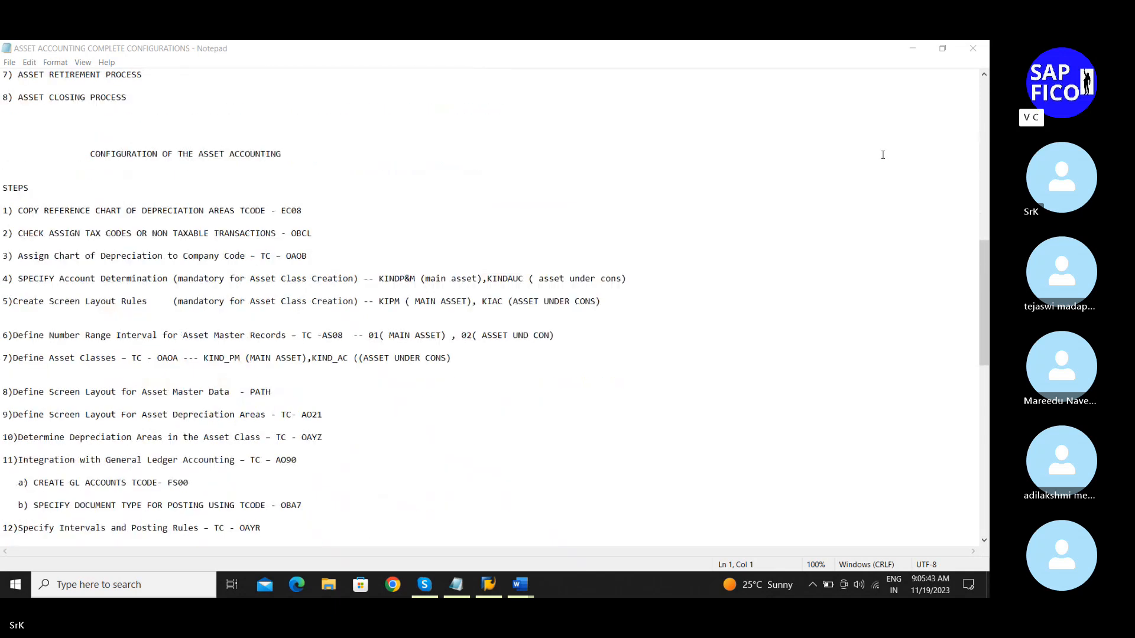
scroll(882, 154, down, 1)
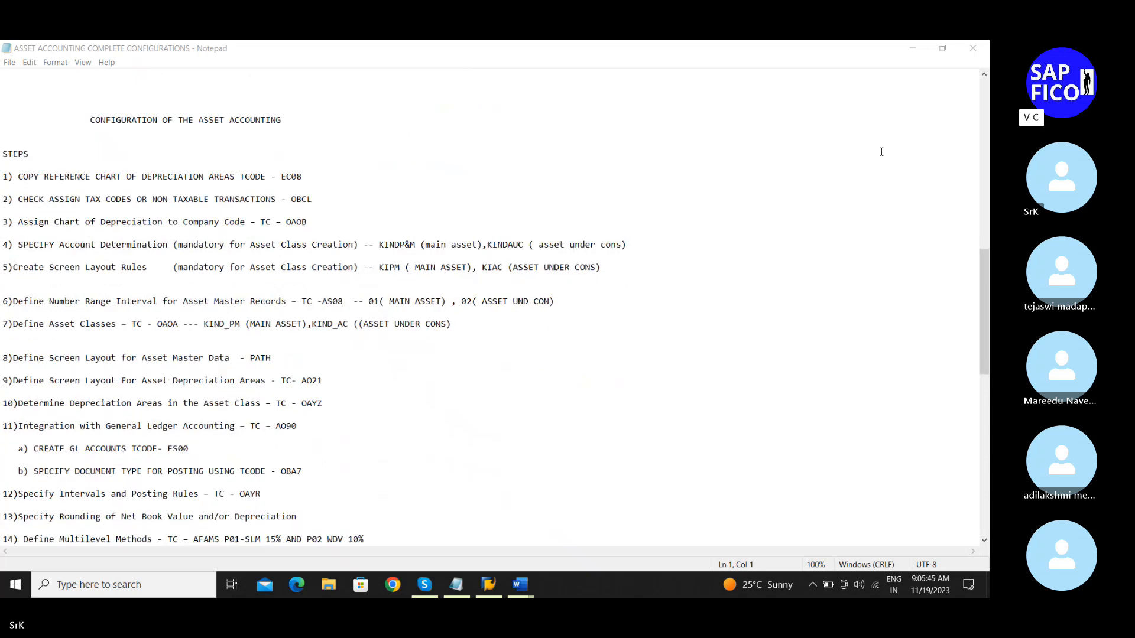
key(XF86AudioLowerVolume)
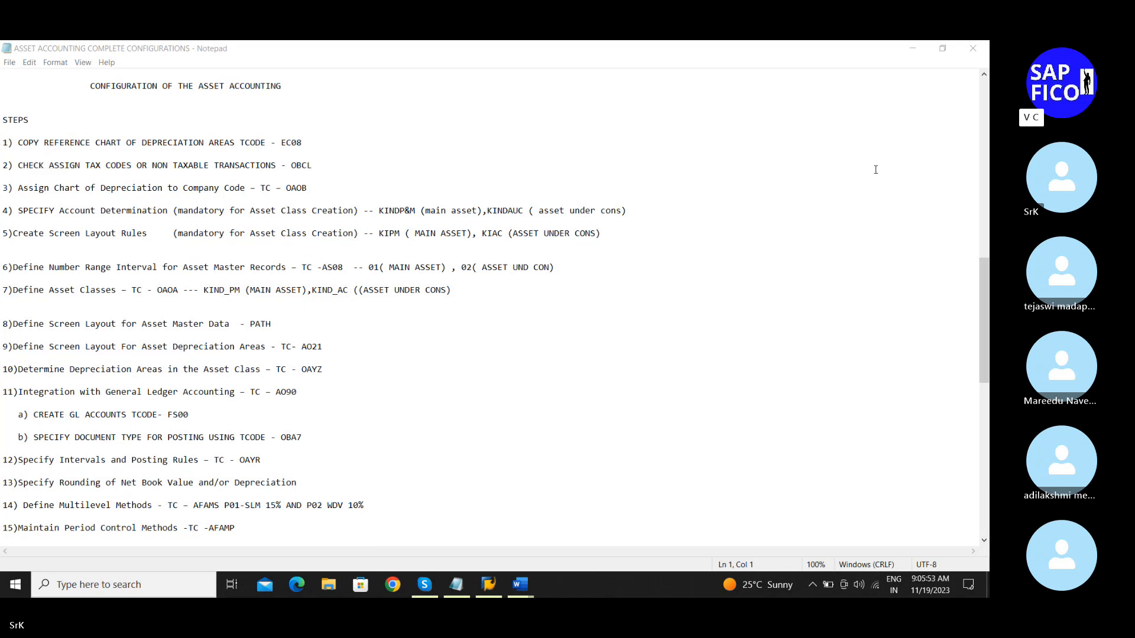
scroll(875, 170, down, 1)
scroll(875, 170, up, 1)
scroll(876, 170, down, 1)
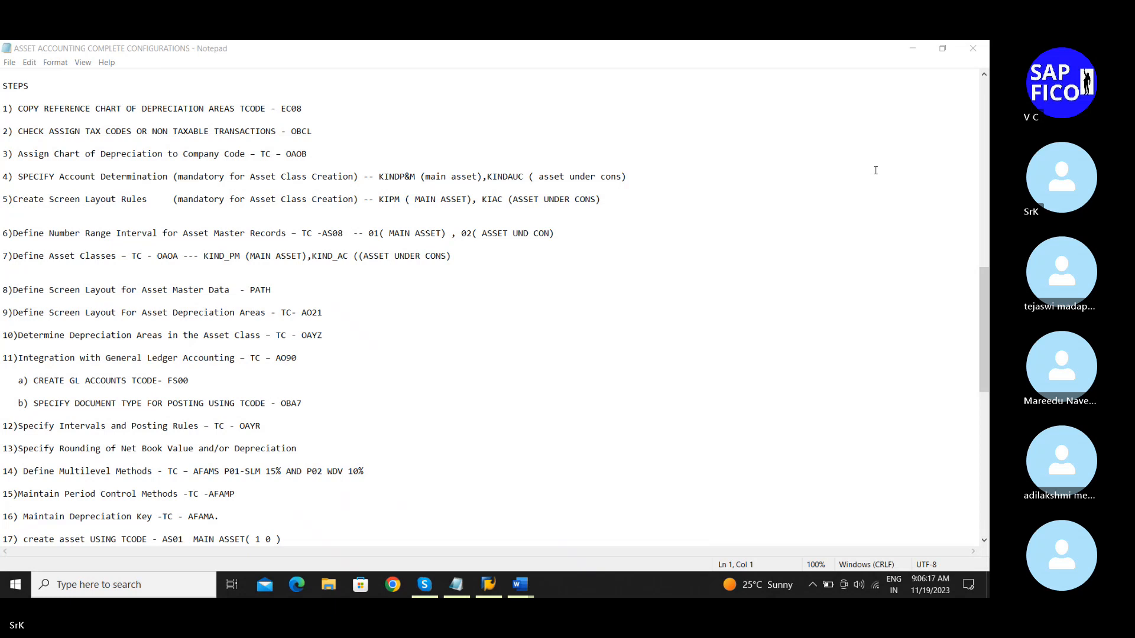
key(XF86AudioLowerVolume)
key(XF86AudioLowerVolume)
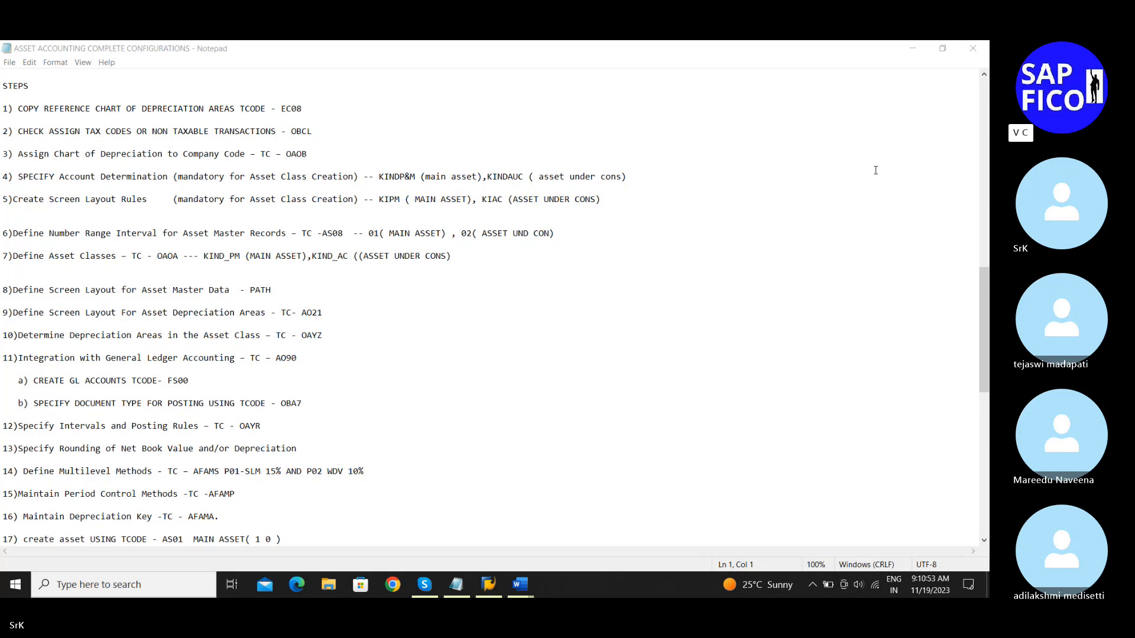
Step: Review configuration steps 1 to 17 in the asset accounting notes
scroll(875, 170, down, 2)
scroll(872, 171, up, 1)
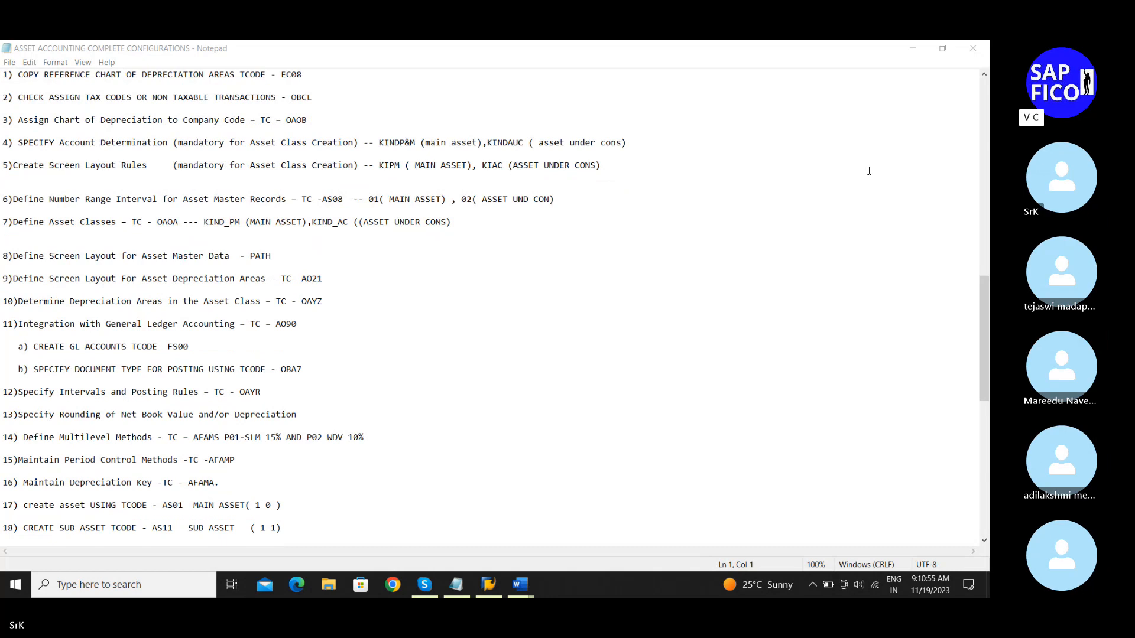
scroll(869, 170, up, 1)
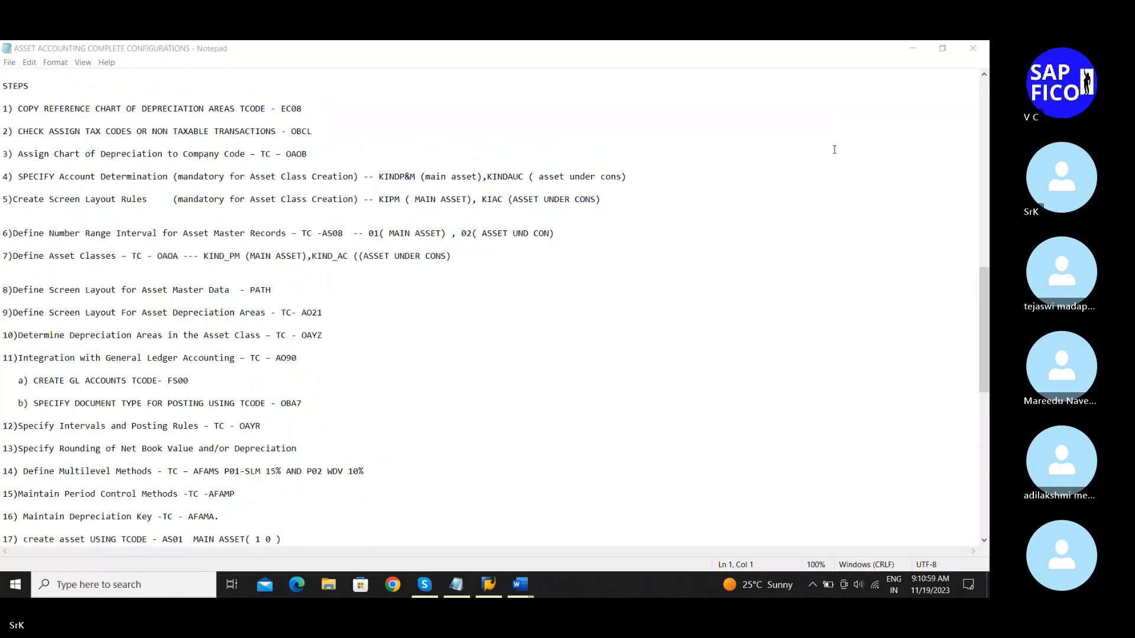
click(854, 157)
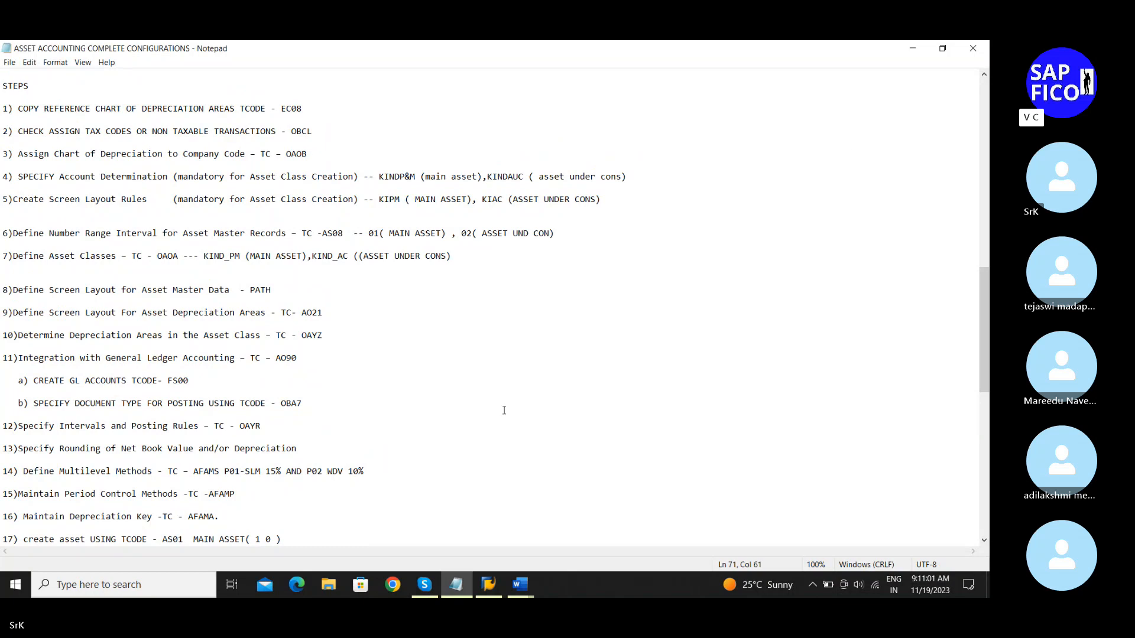
Step: Log on to the fico IDES ECC 6.0 connection and run EC08 for charts of depreciation
click(489, 584)
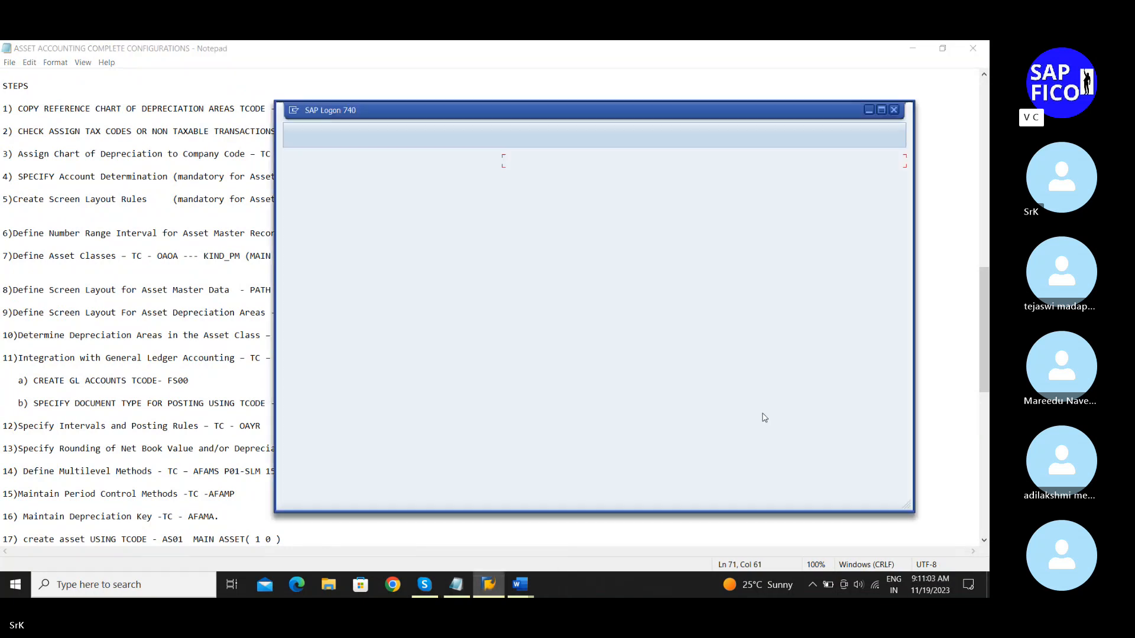
click(300, 139)
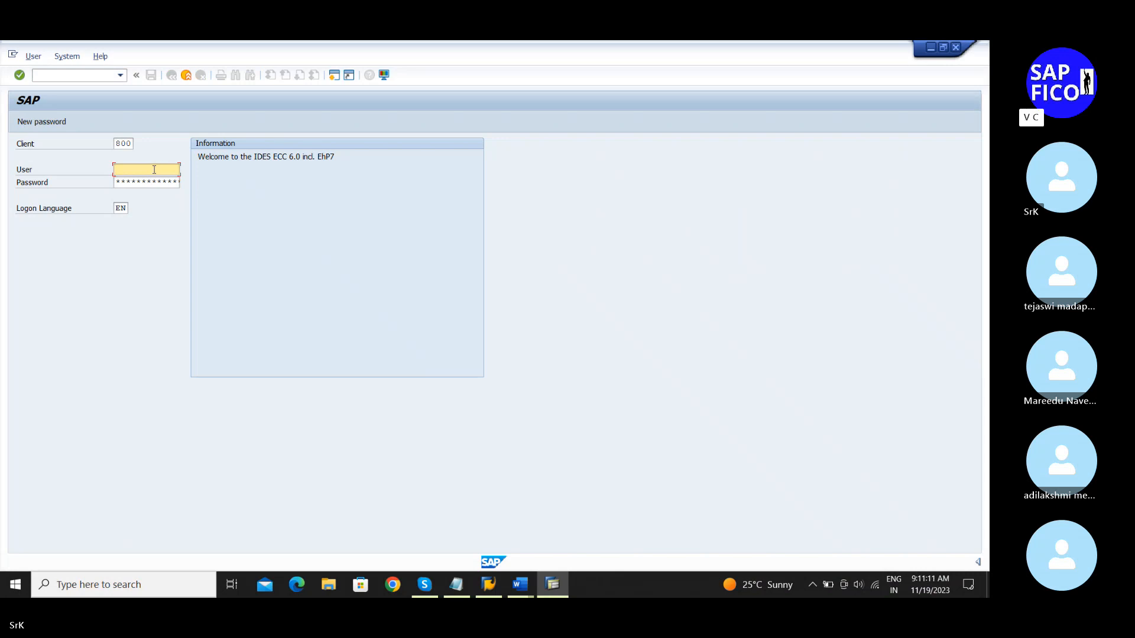
text(a)
key(Return)
key(Tab)
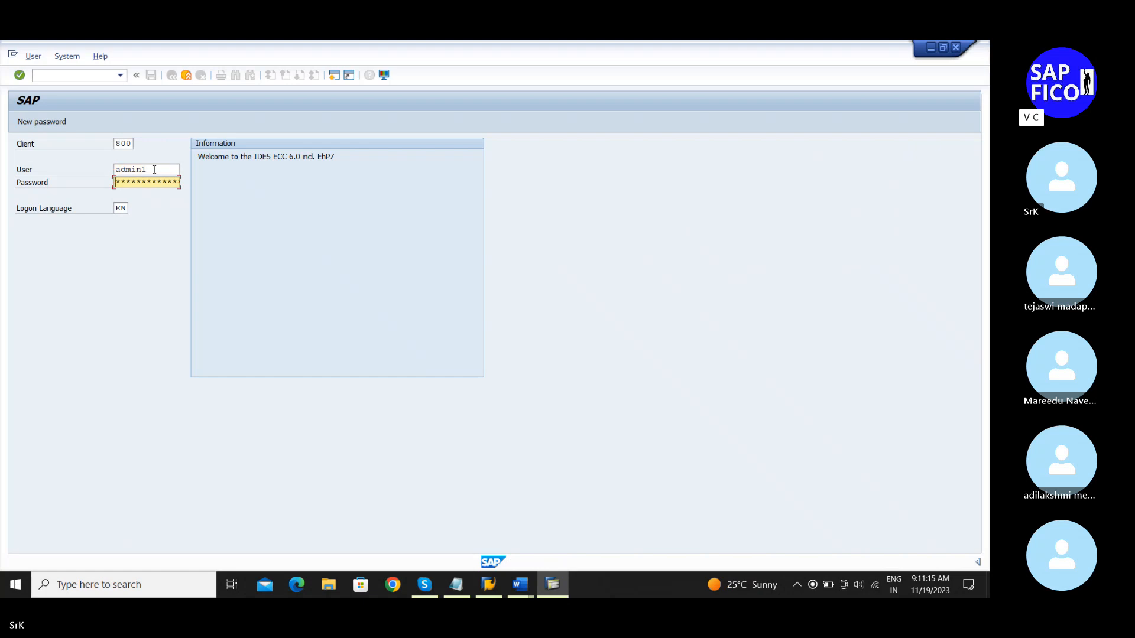
text(***)
key(Return)
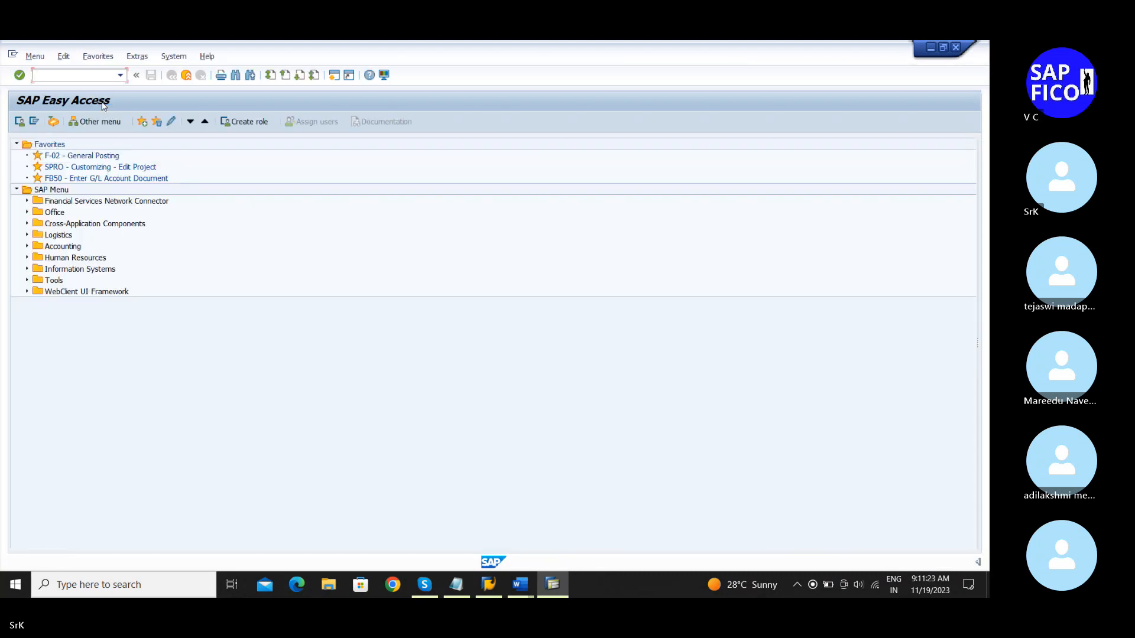
text(ec08)
key(Return)
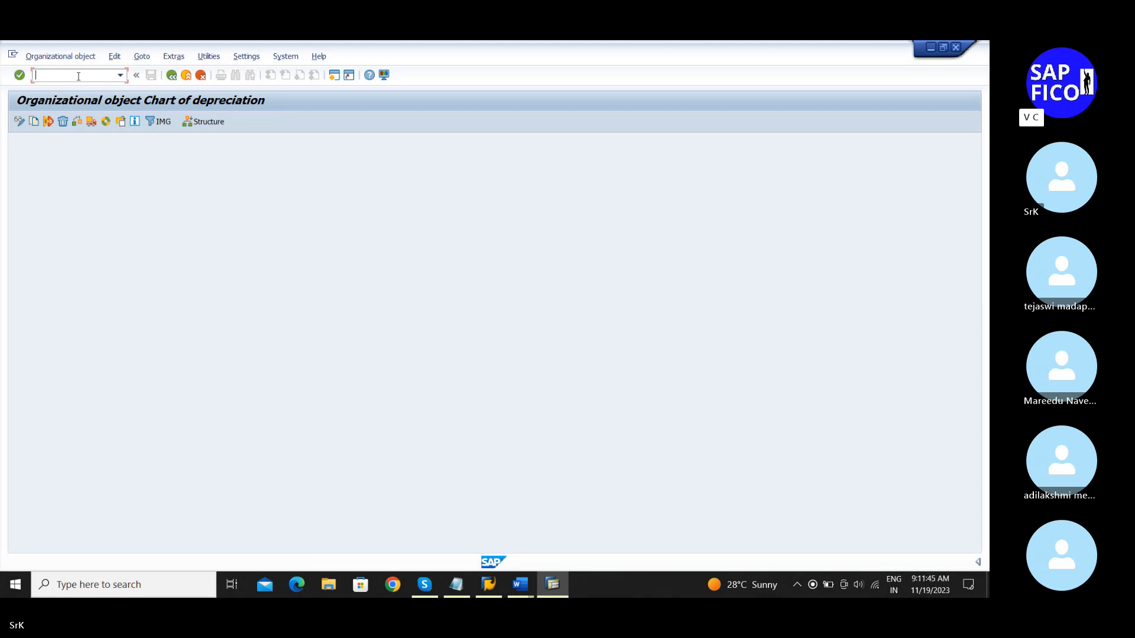
Step: Via /nspro, open Copy Reference Chart under Financial Accounting (New) > Asset Accounting > Organizational Structures
text(/nspro)
key(Return)
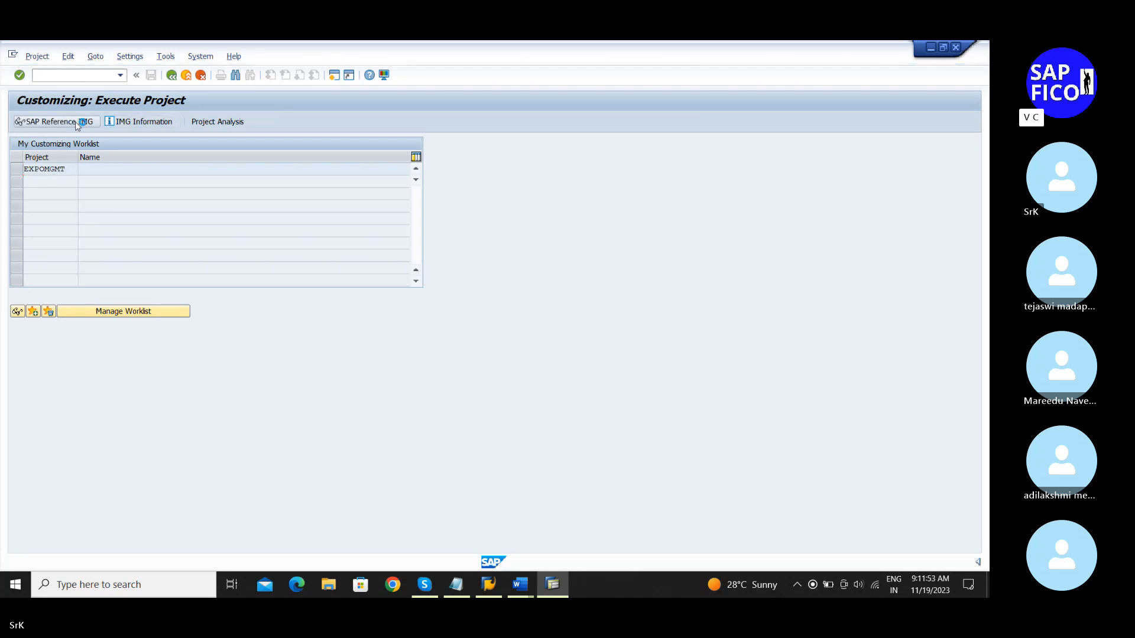
click(76, 121)
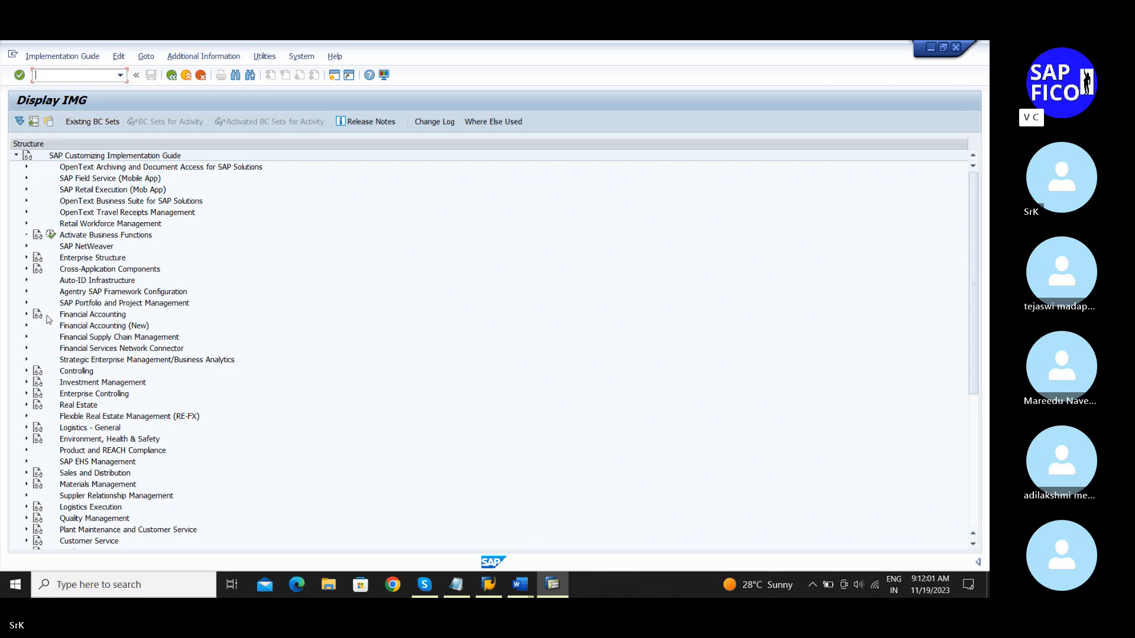
click(26, 325)
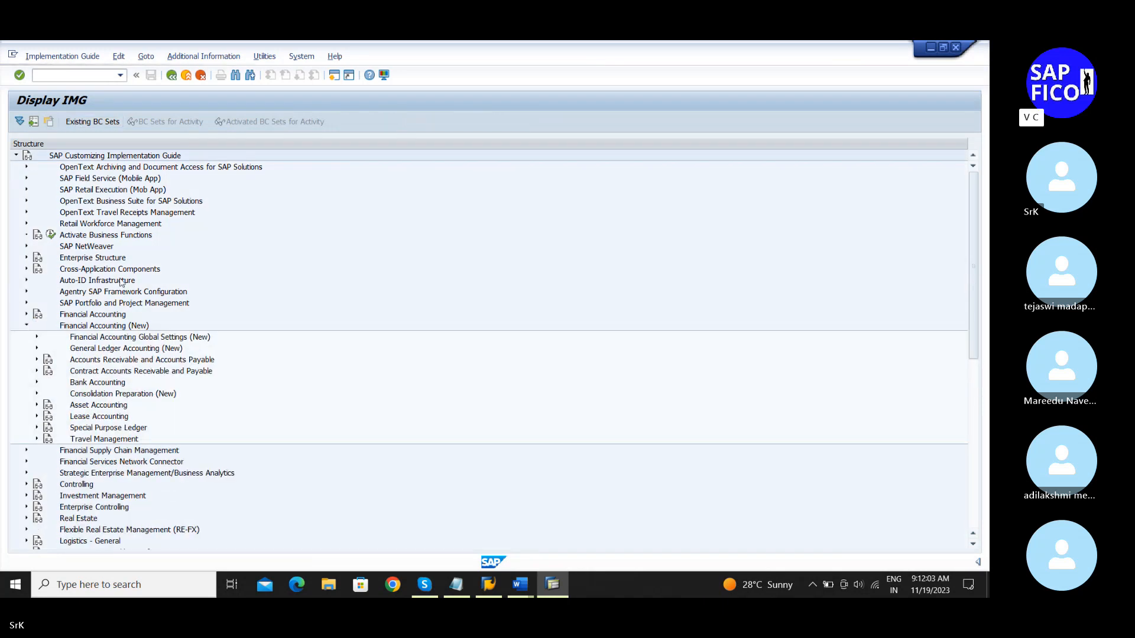
scroll(162, 274, down, 5)
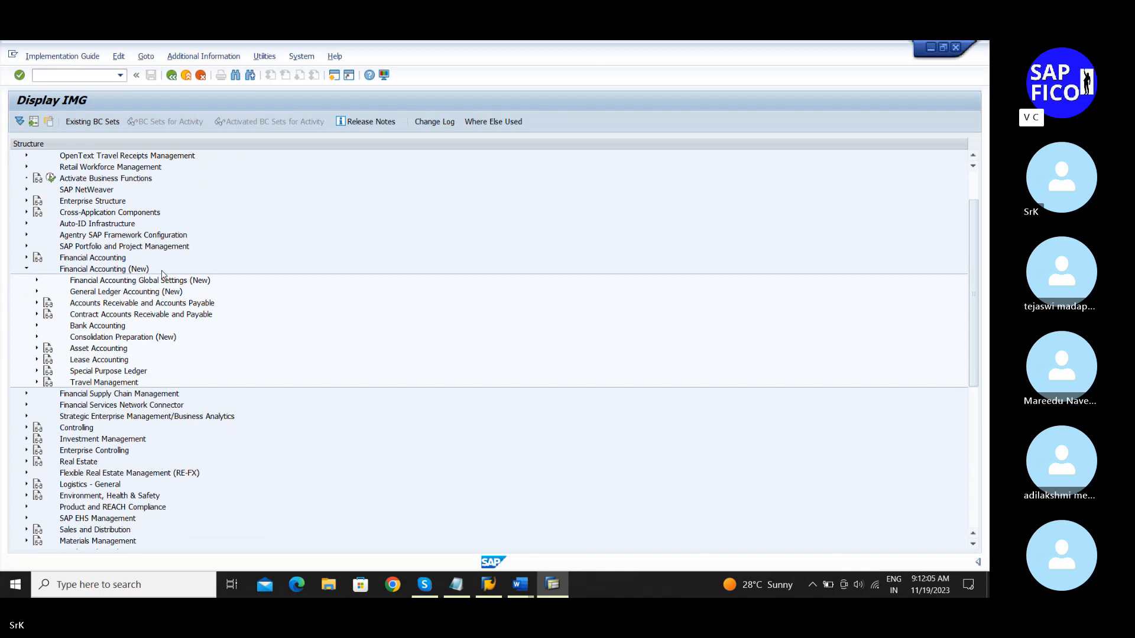
key(XF86MonBrightnessUp)
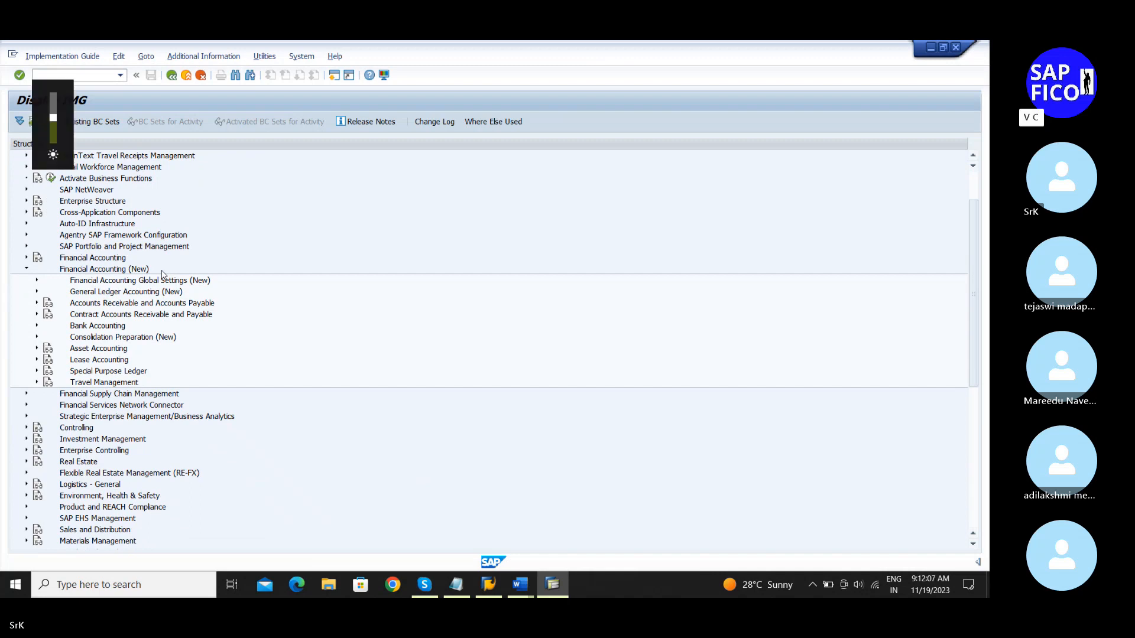
click(37, 348)
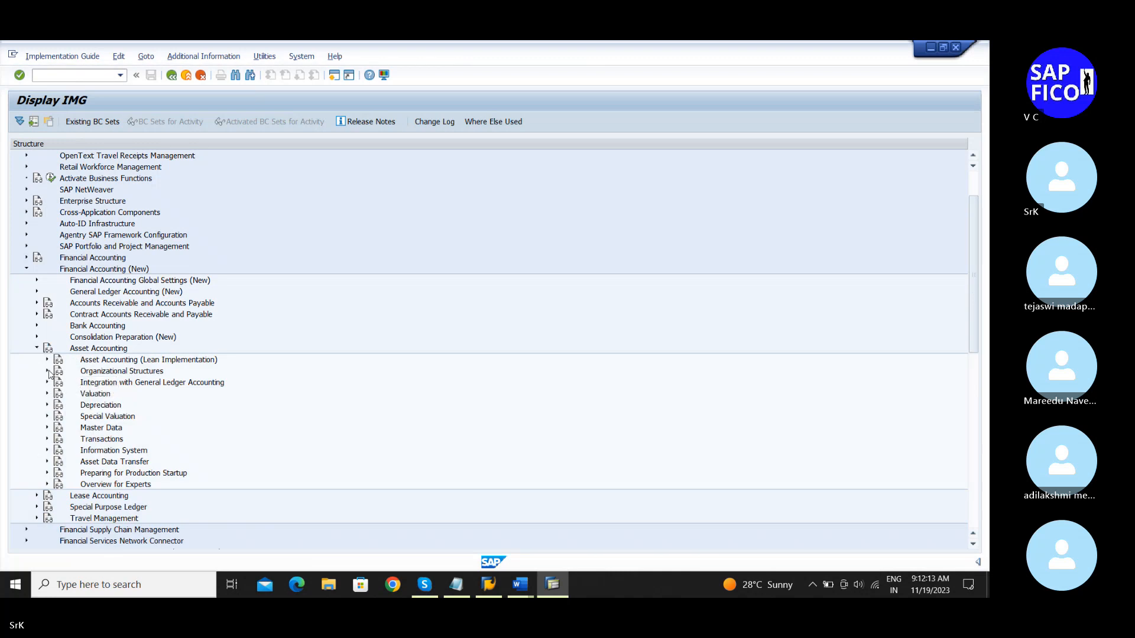
click(48, 371)
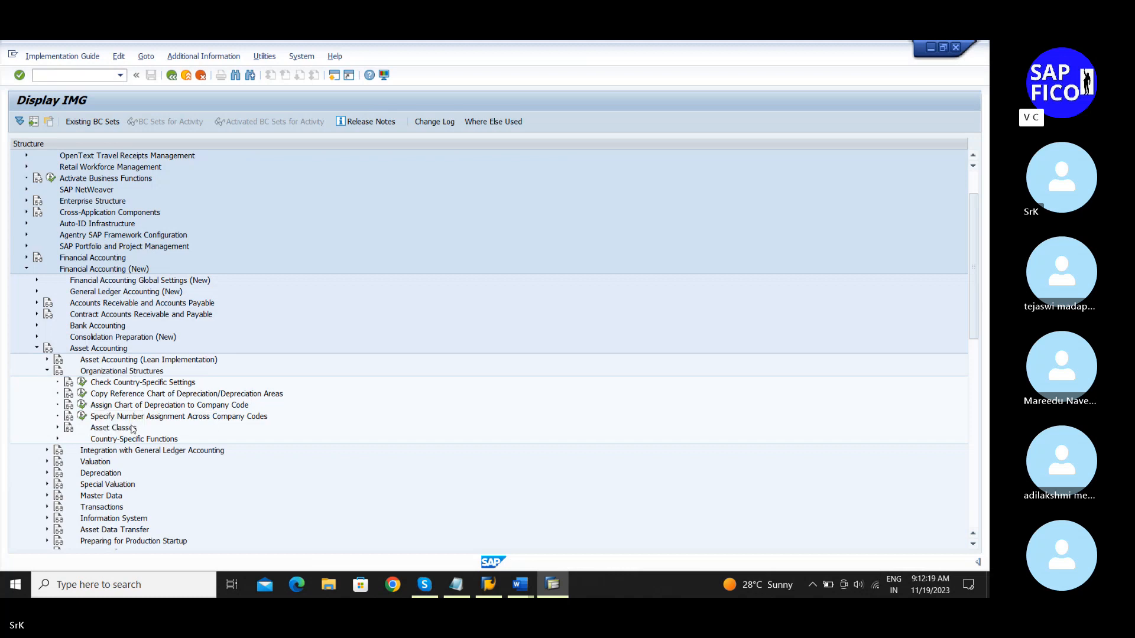
click(83, 394)
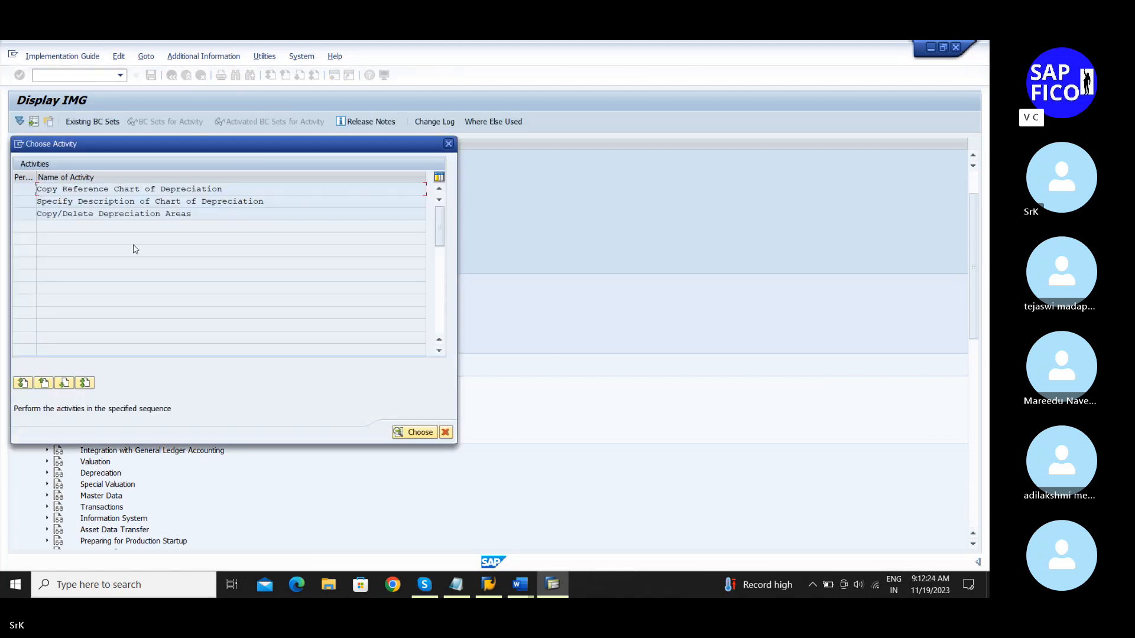
Step: Run Copy Reference Chart of Depreciation from the Choose Activity dialog
double_click(169, 189)
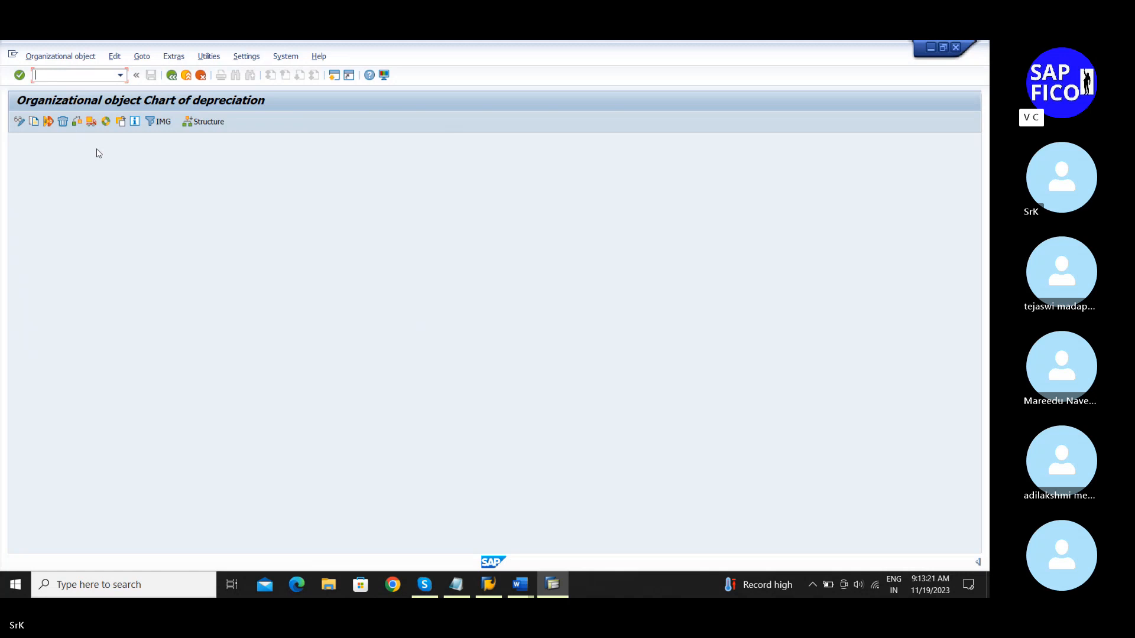
click(33, 125)
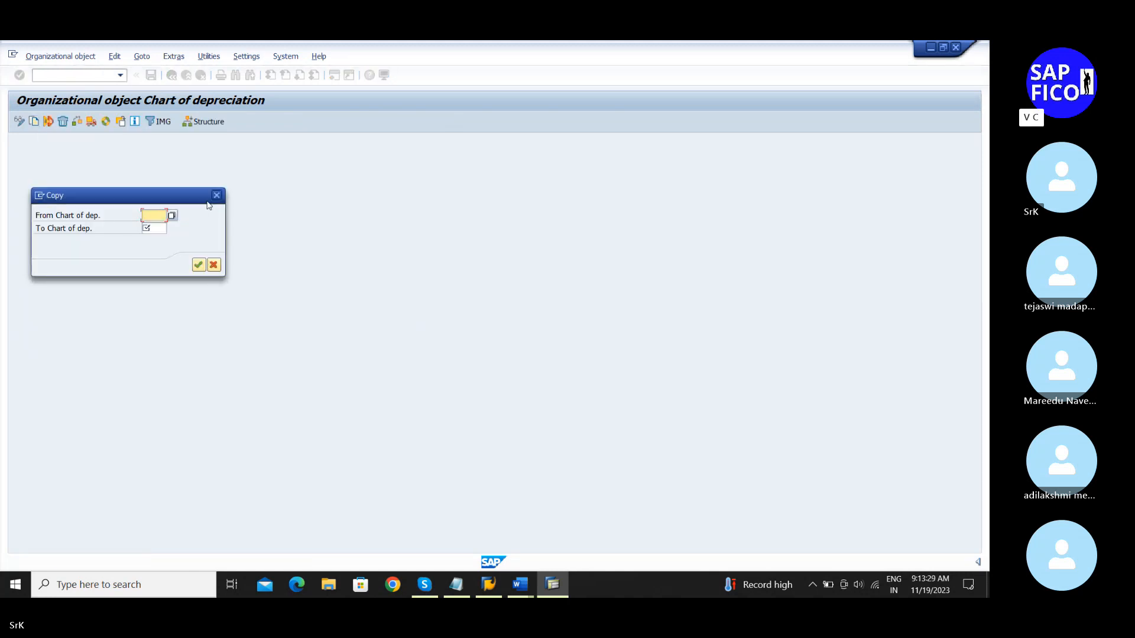
click(172, 217)
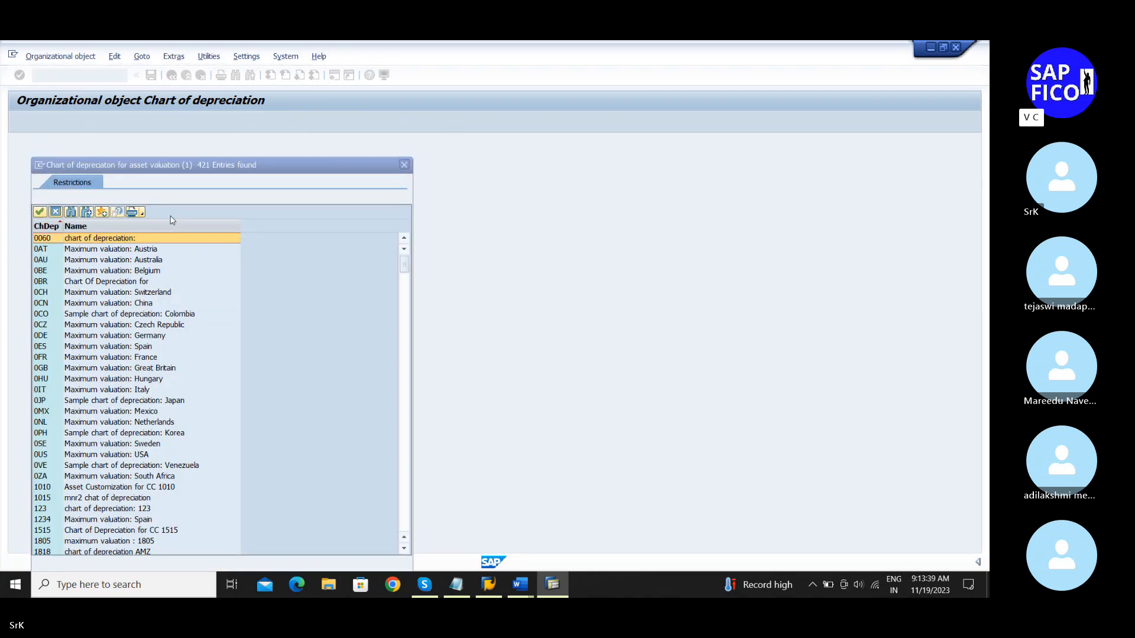
drag(192, 163, 247, 109)
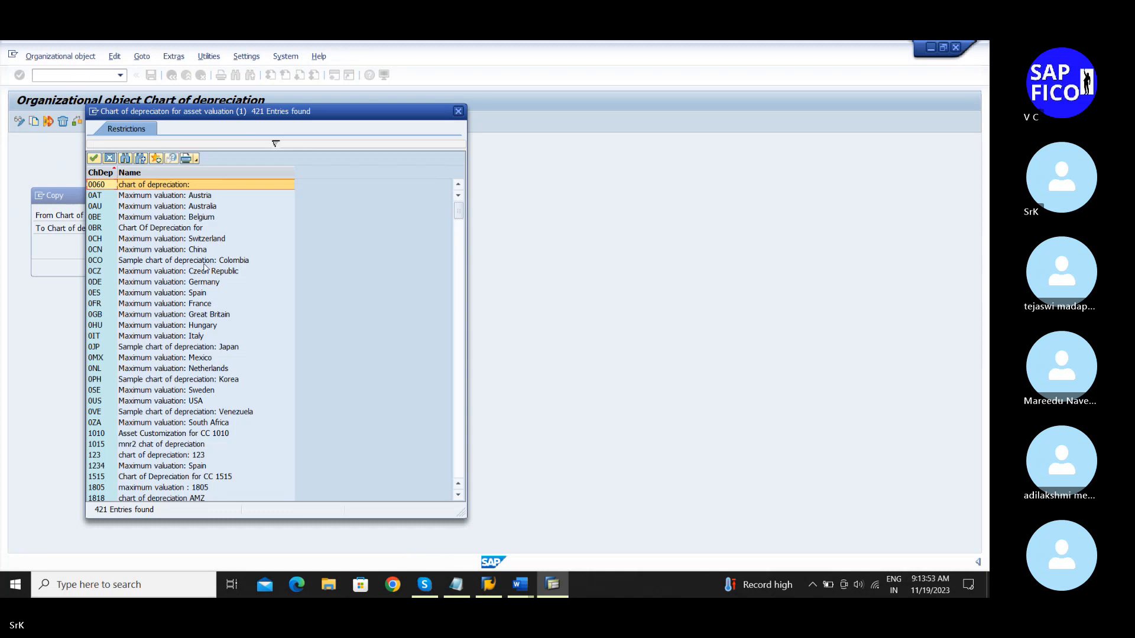
scroll(204, 267, down, 1)
scroll(205, 269, down, 1)
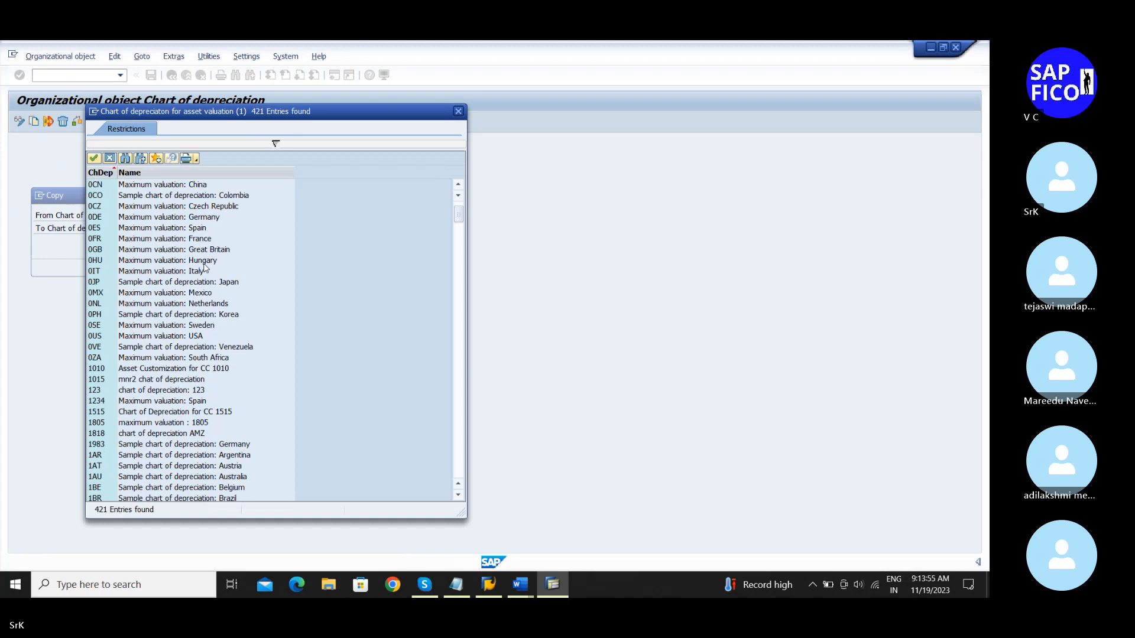
scroll(205, 269, down, 3)
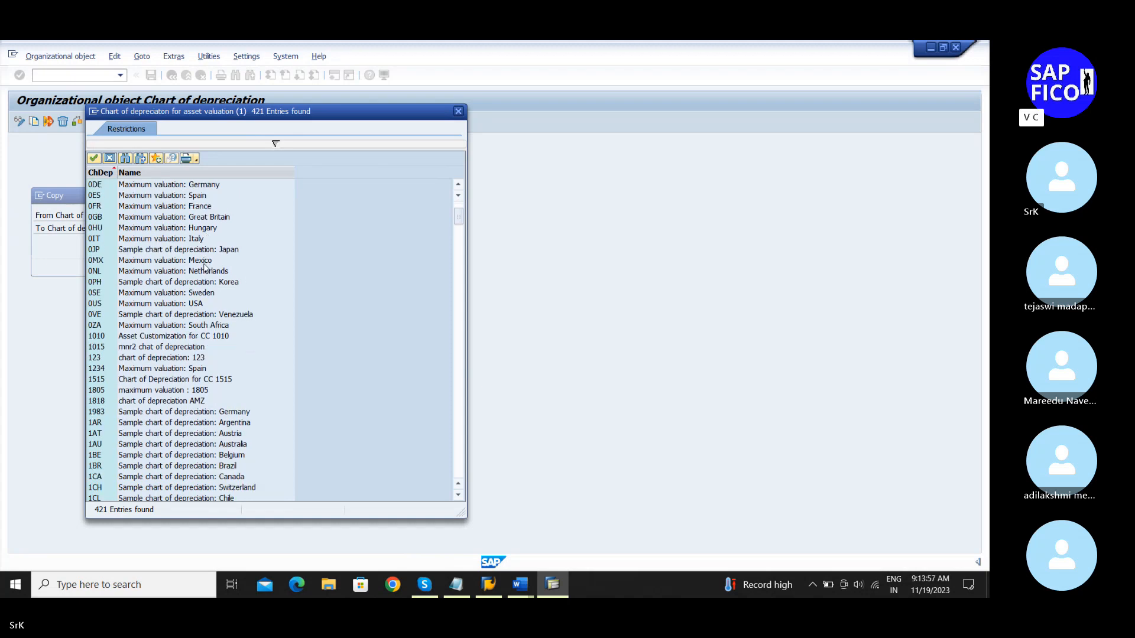
scroll(205, 269, down, 1)
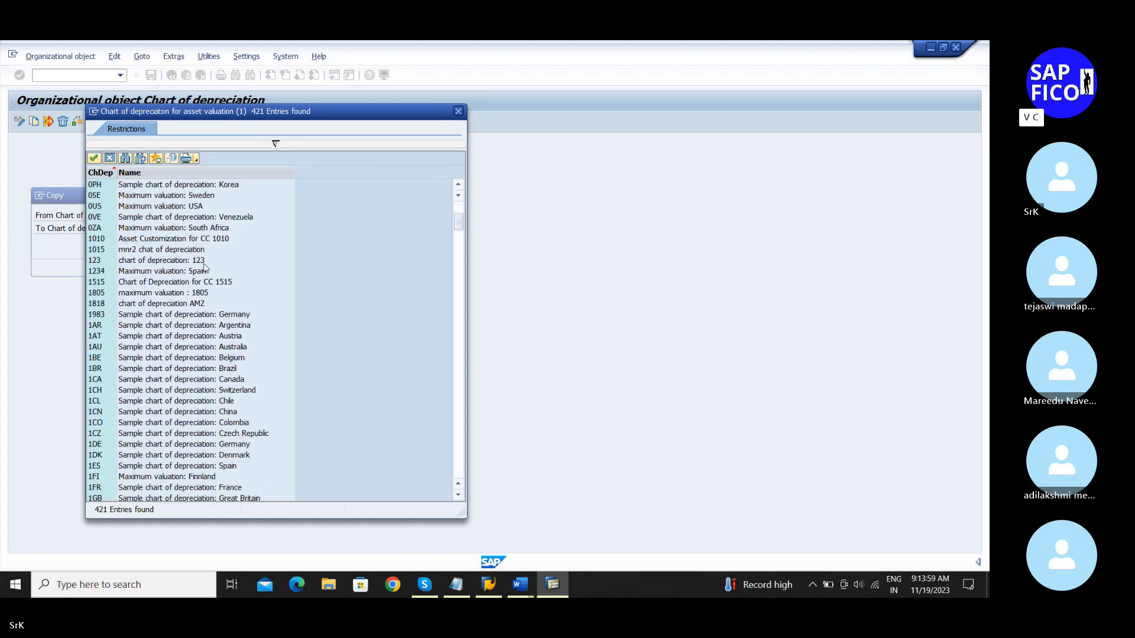
scroll(205, 269, up, 2)
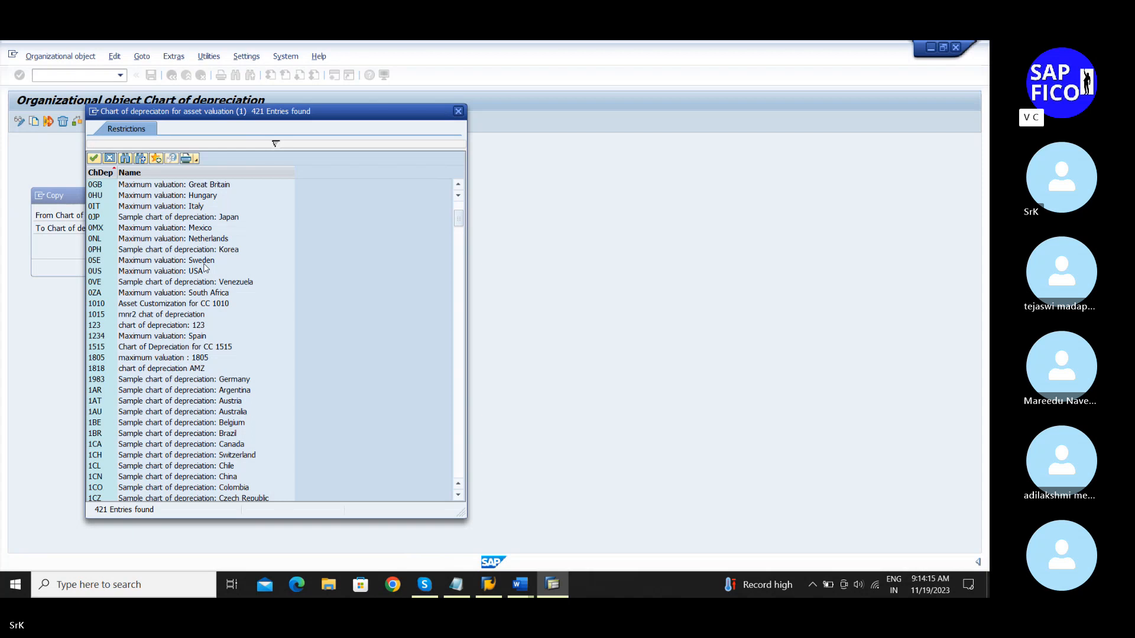
scroll(205, 268, up, 1)
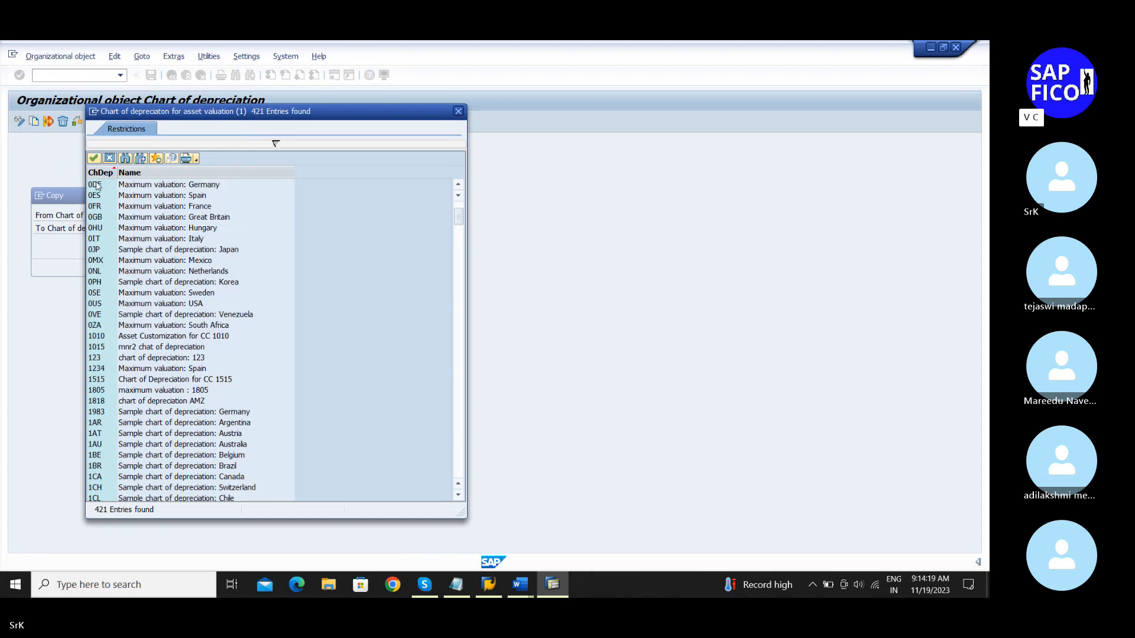
Step: Copy reference chart of depreciation 0DE to new chart SrK1 and confirm
double_click(141, 187)
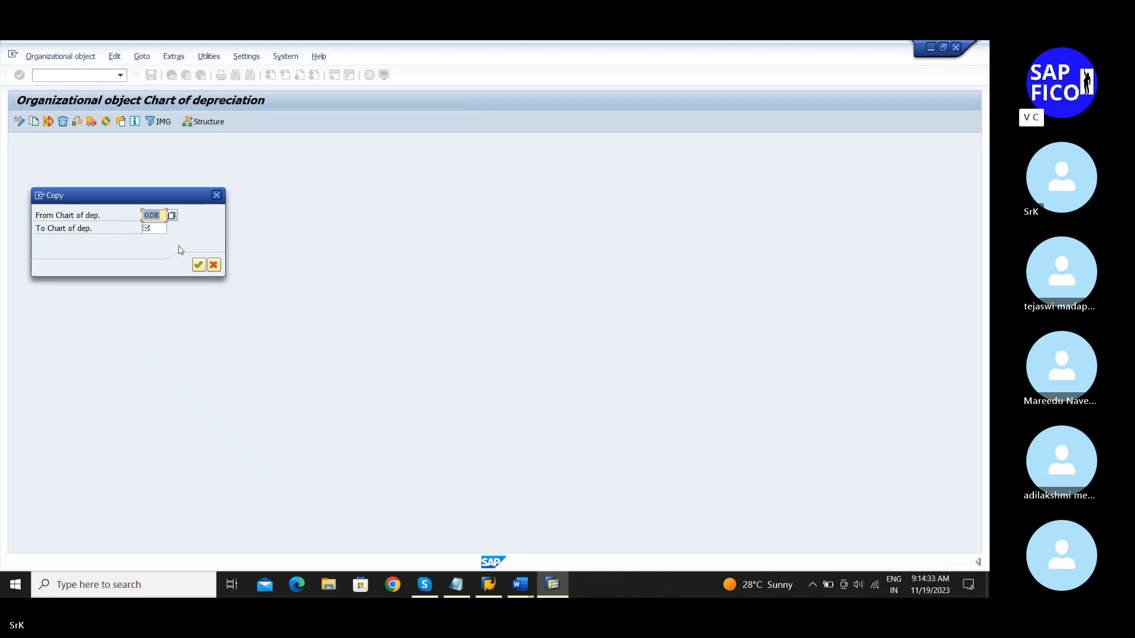
click(155, 228)
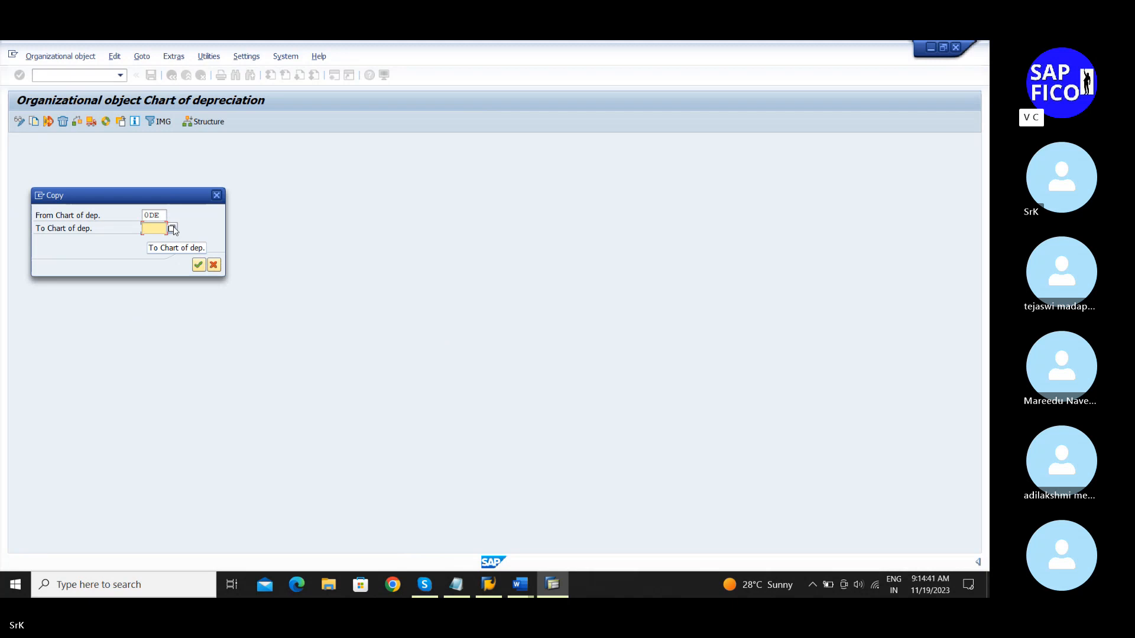
text(S)
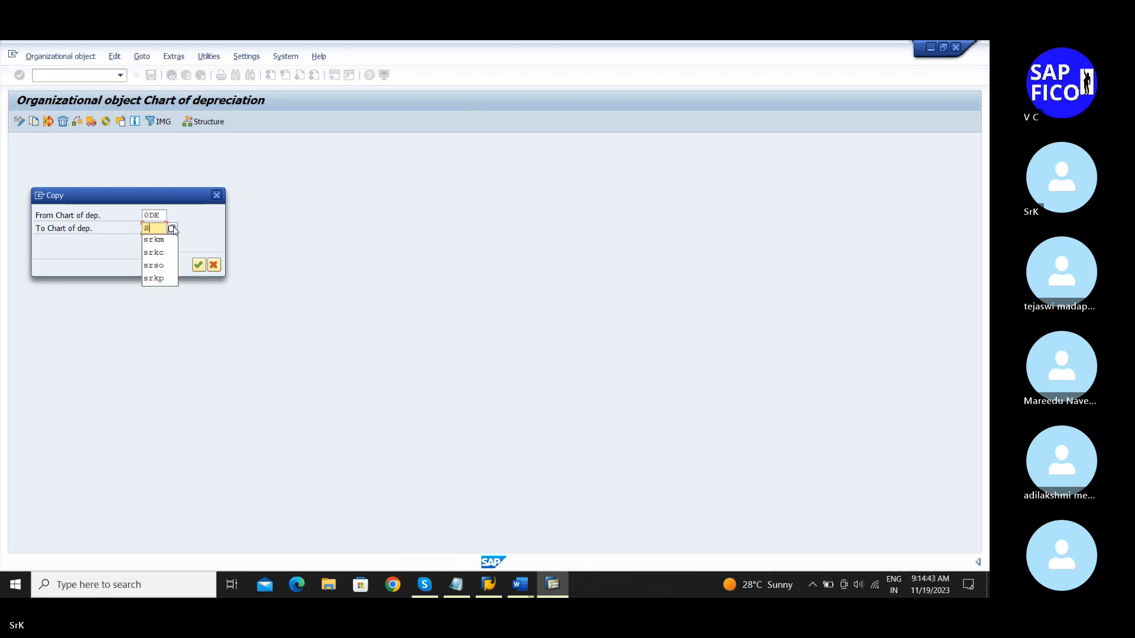
text(rK)
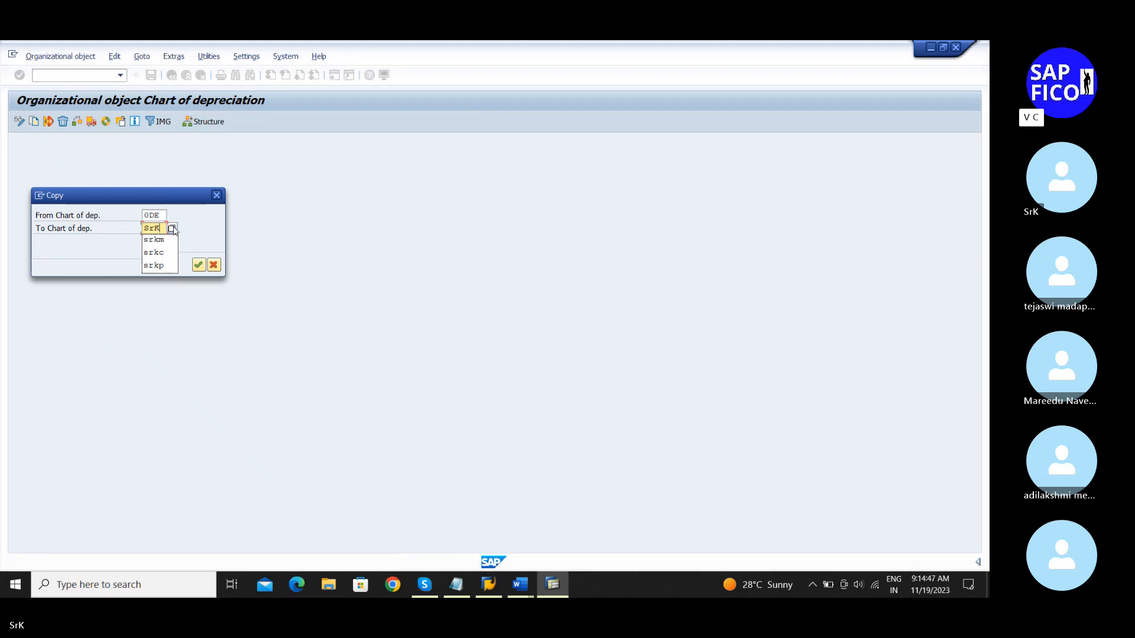
text(1)
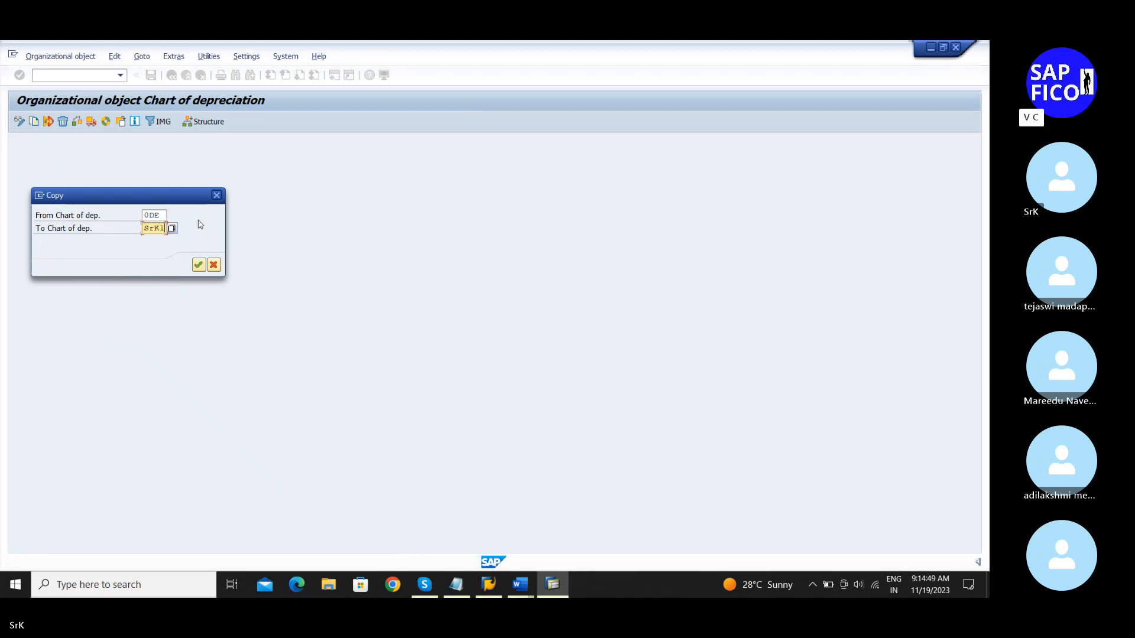
click(198, 265)
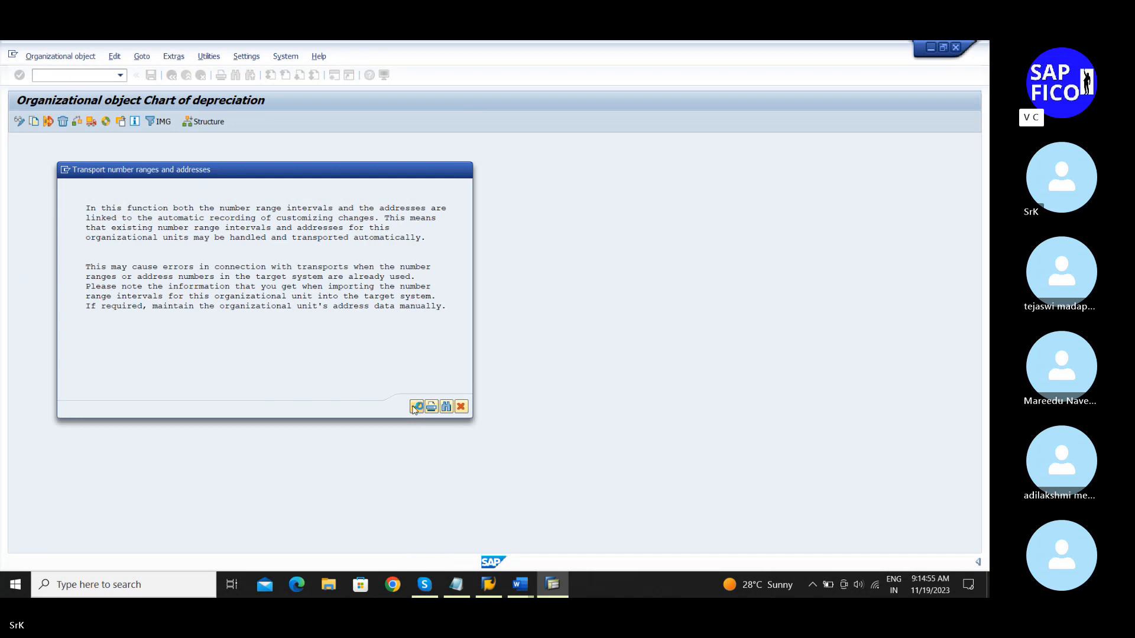
Step: Accept the notice, transport the number ranges, confirm the customizing request, and dismiss the completion message
click(417, 407)
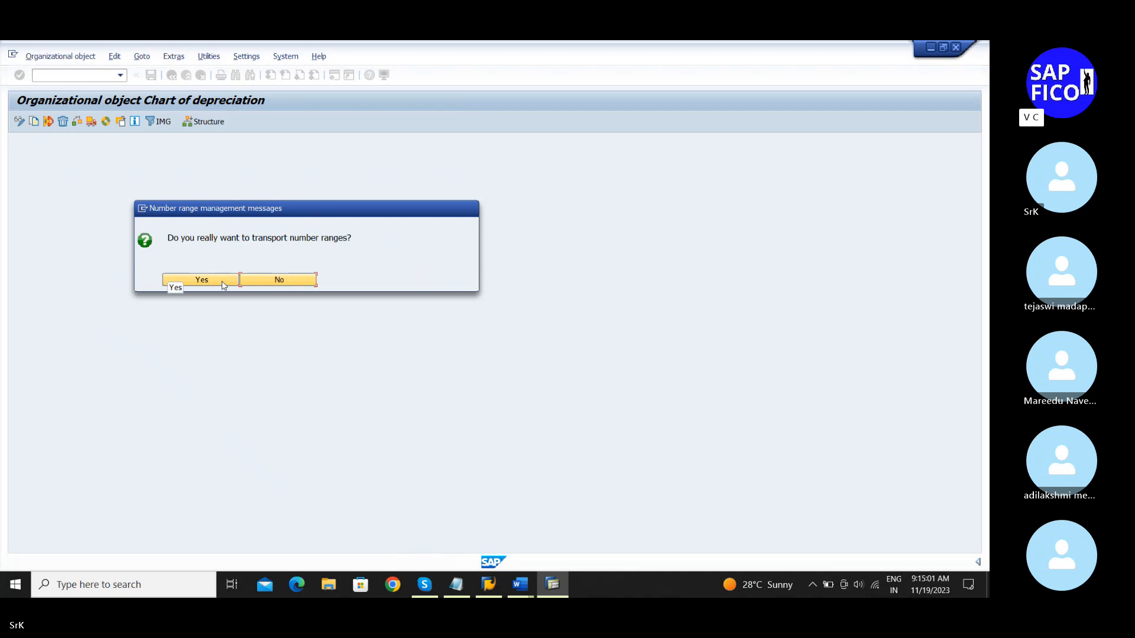
click(224, 286)
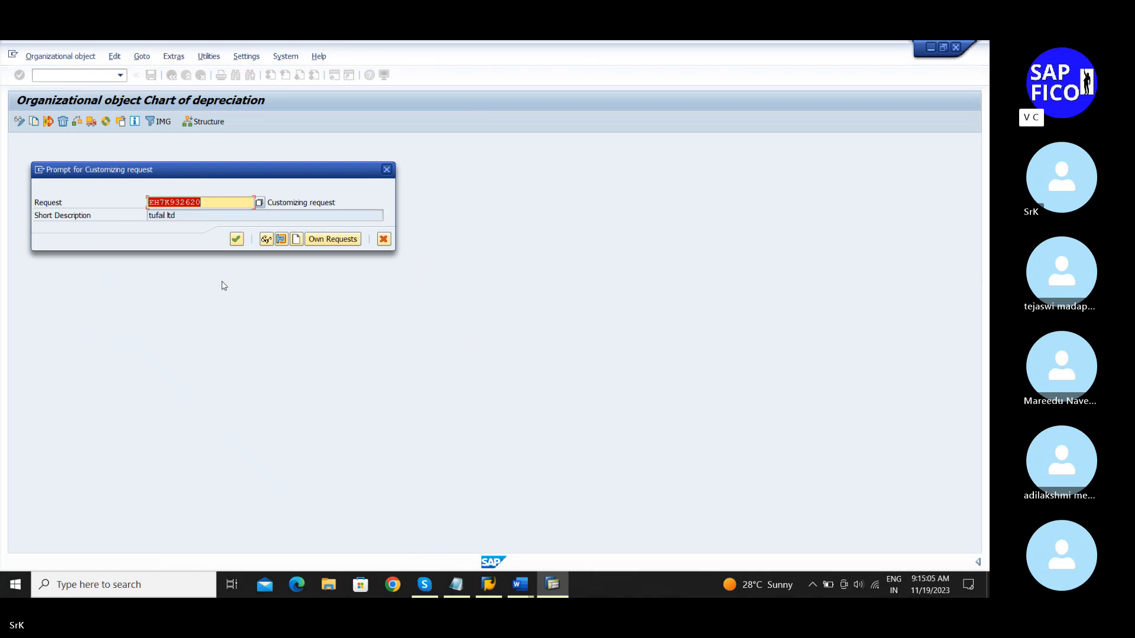
click(237, 240)
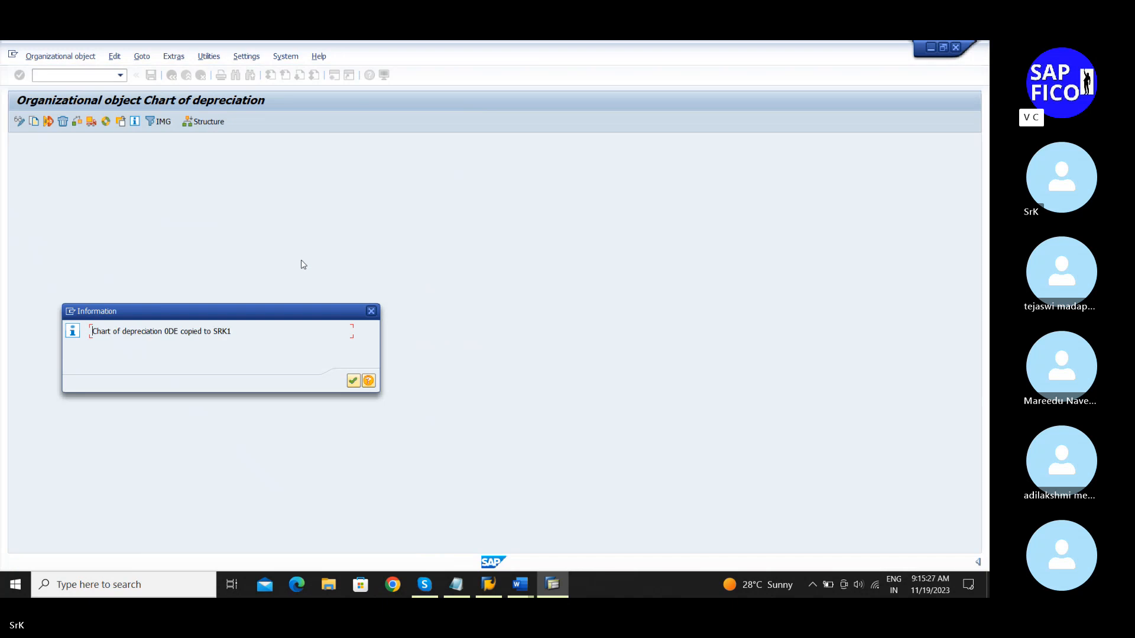
click(354, 383)
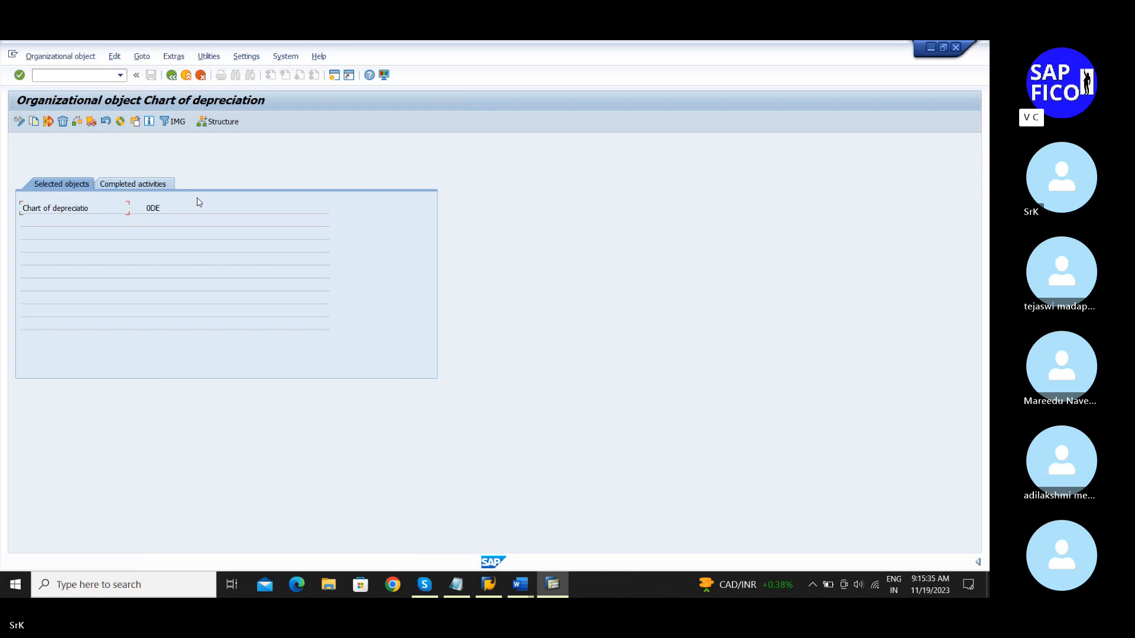
Step: Go back and open Specify Description of Chart of Depreciation
click(172, 76)
click(172, 76)
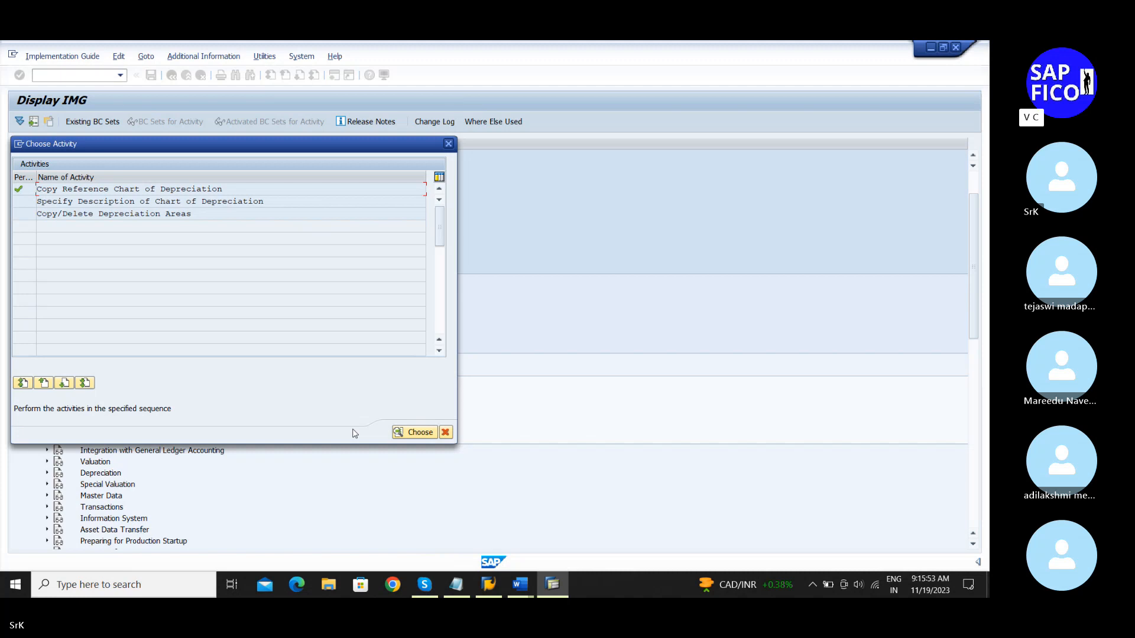
double_click(185, 200)
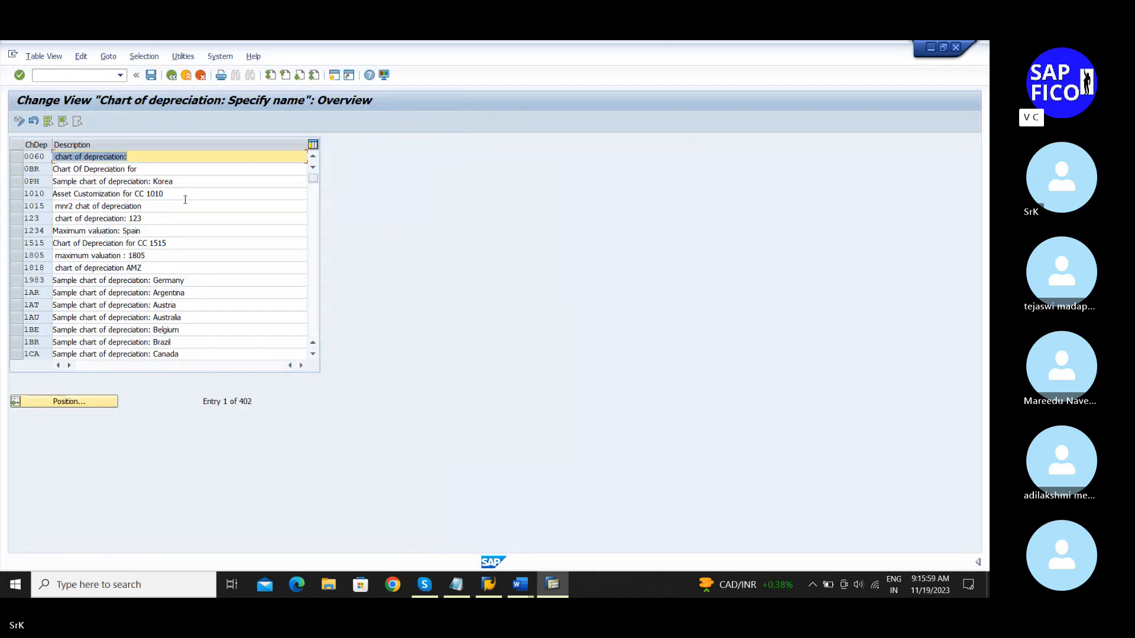
Step: Jump to chart SRK1 and retype its description as 'Chart of Depreciation for SRKM'
click(66, 402)
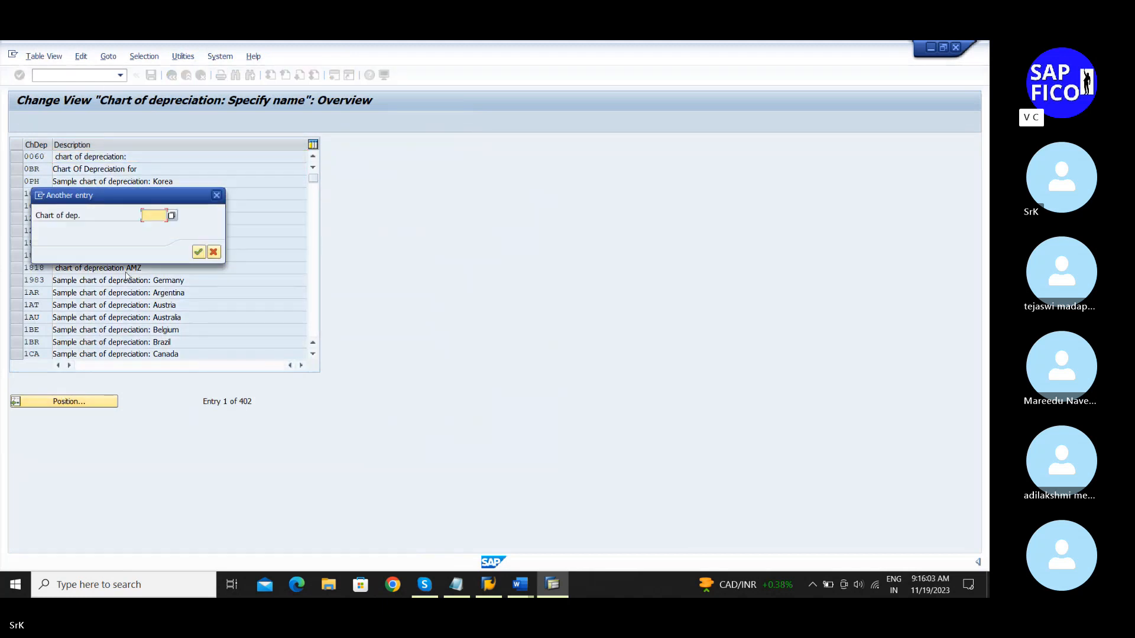
text(sr)
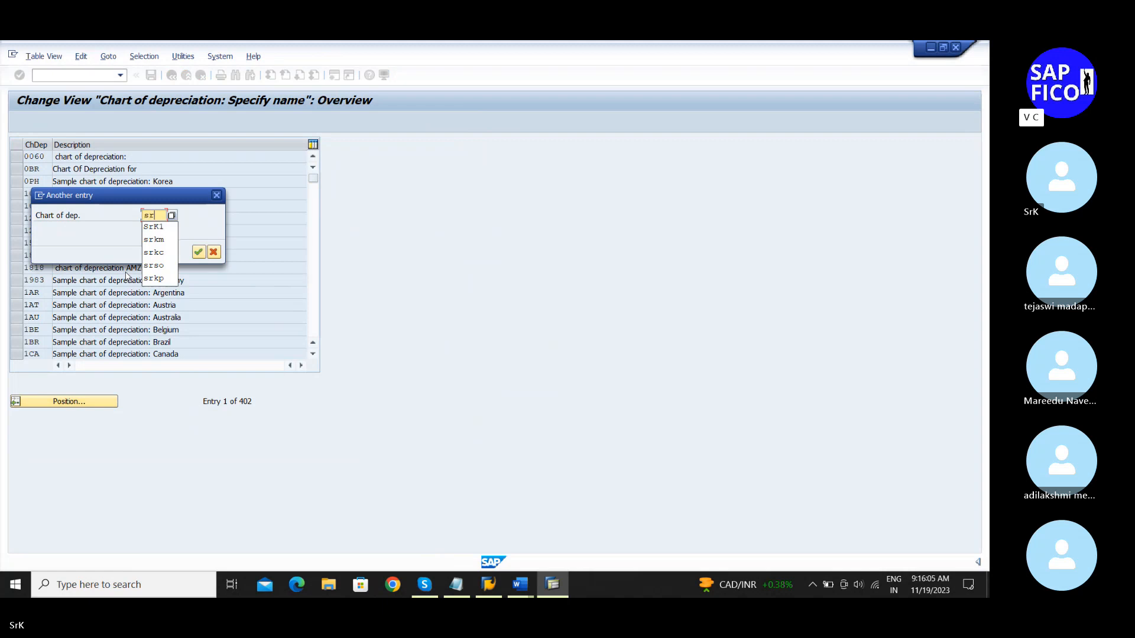
text(k)
click(161, 228)
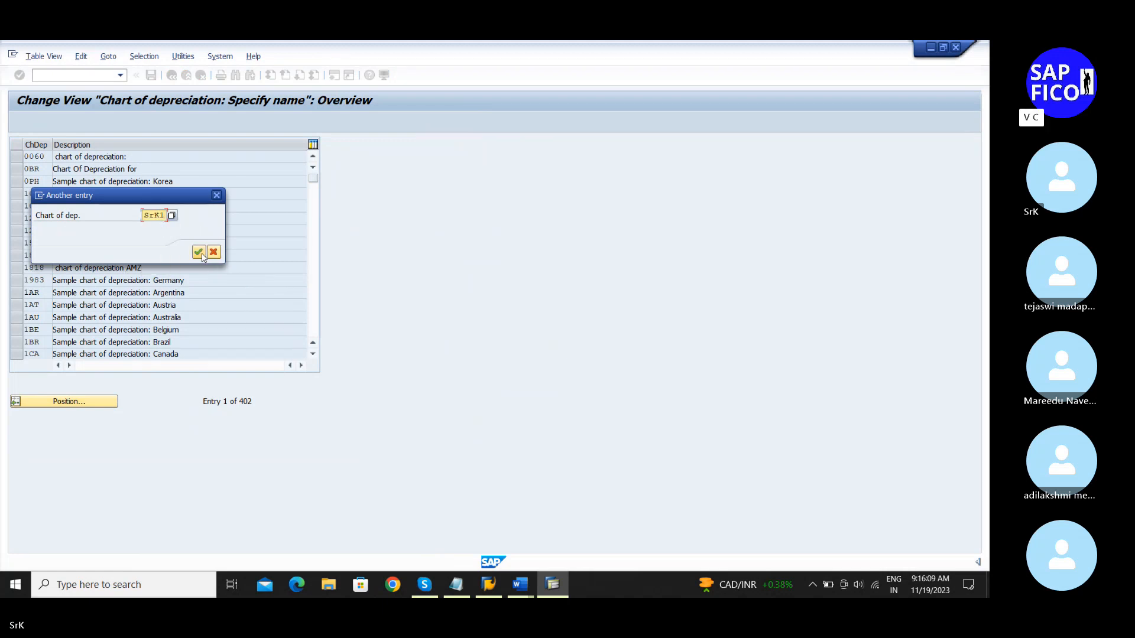
click(198, 252)
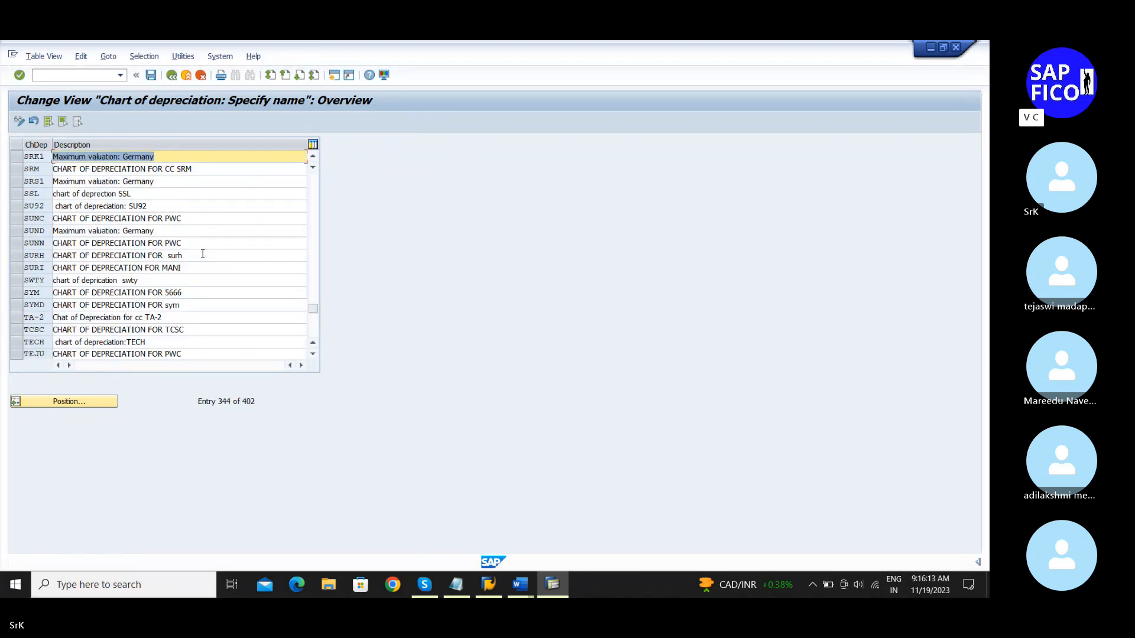
key(Delete)
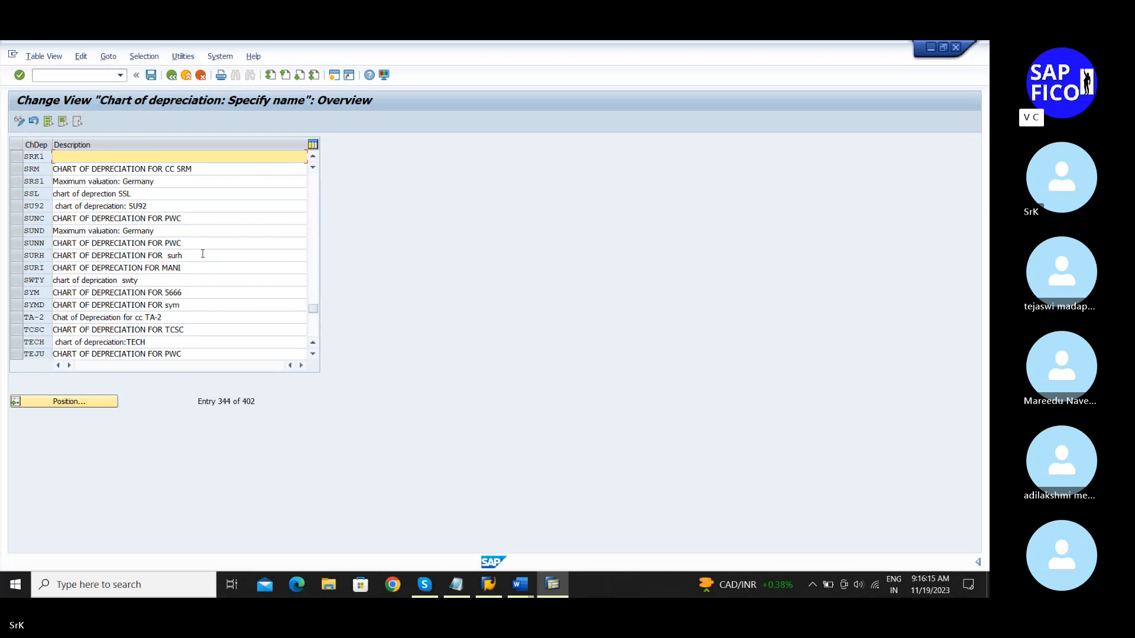
text(d)
text(Chart)
key(BackSpace)
key(BackSpace)
key(BackSpace)
text(art of Depreciatio)
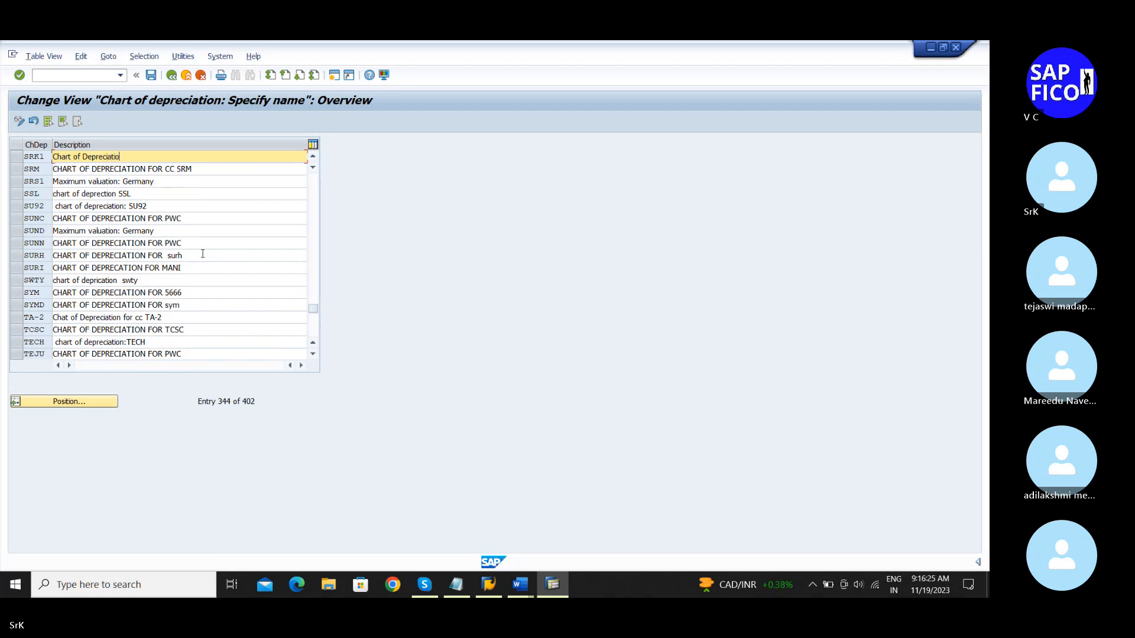
text(n for SRKM)
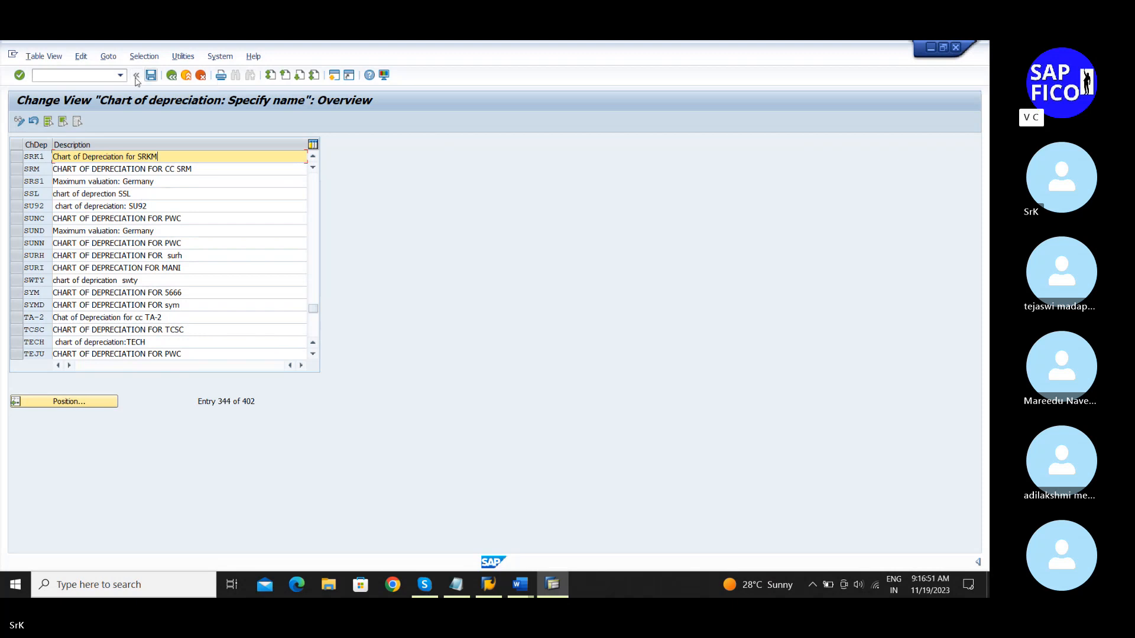
Step: Leave the table and save SRK1's new description under the customizing request
click(173, 76)
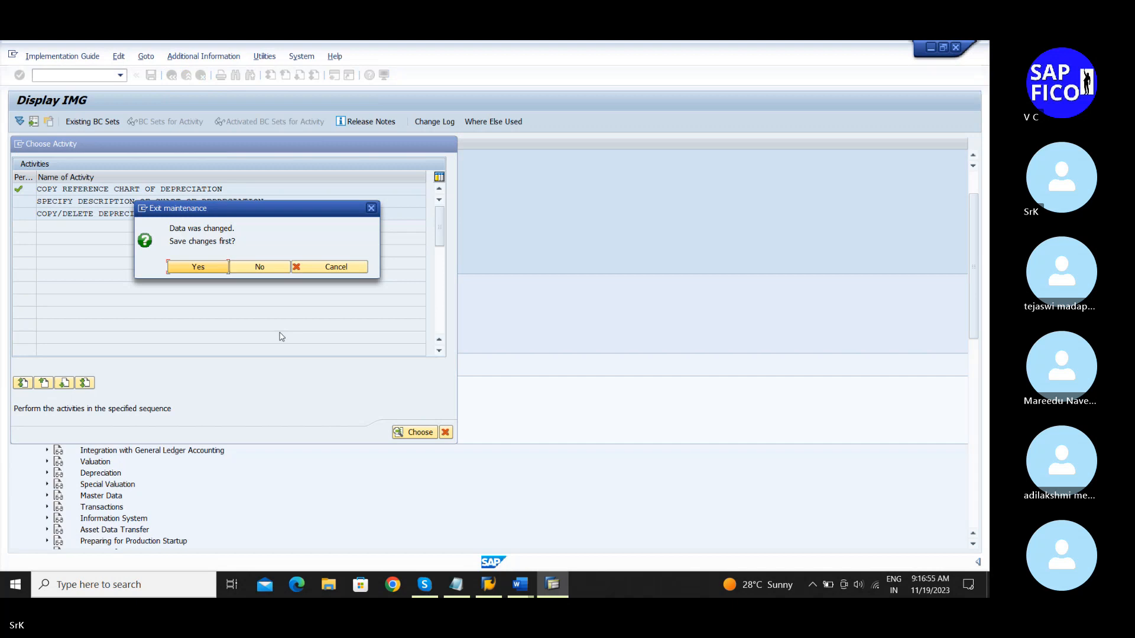
click(199, 268)
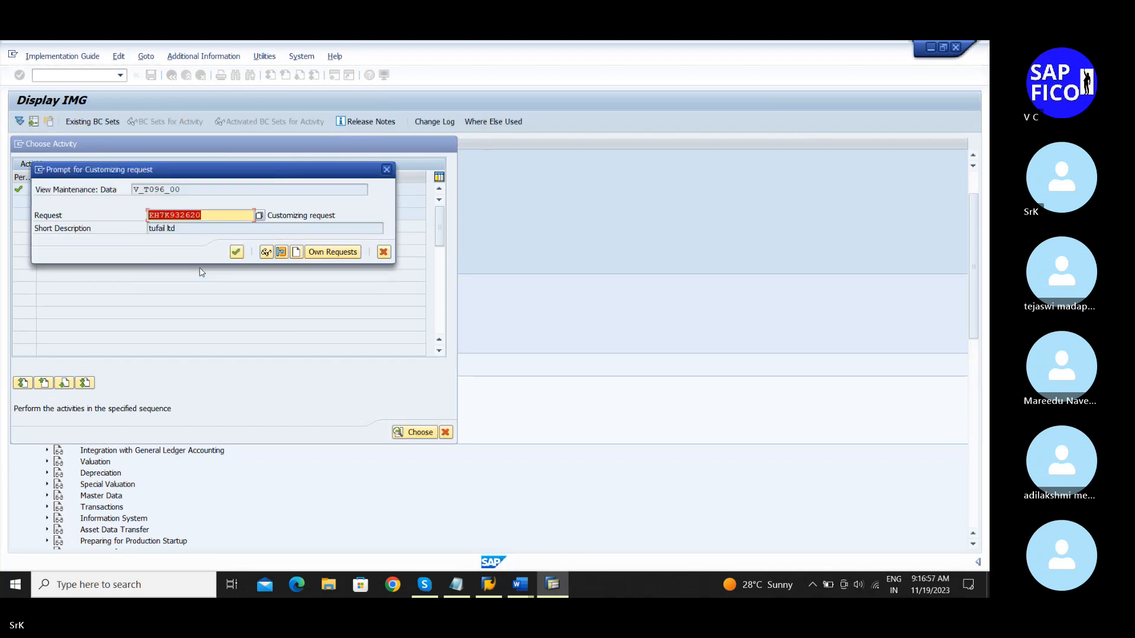
click(237, 253)
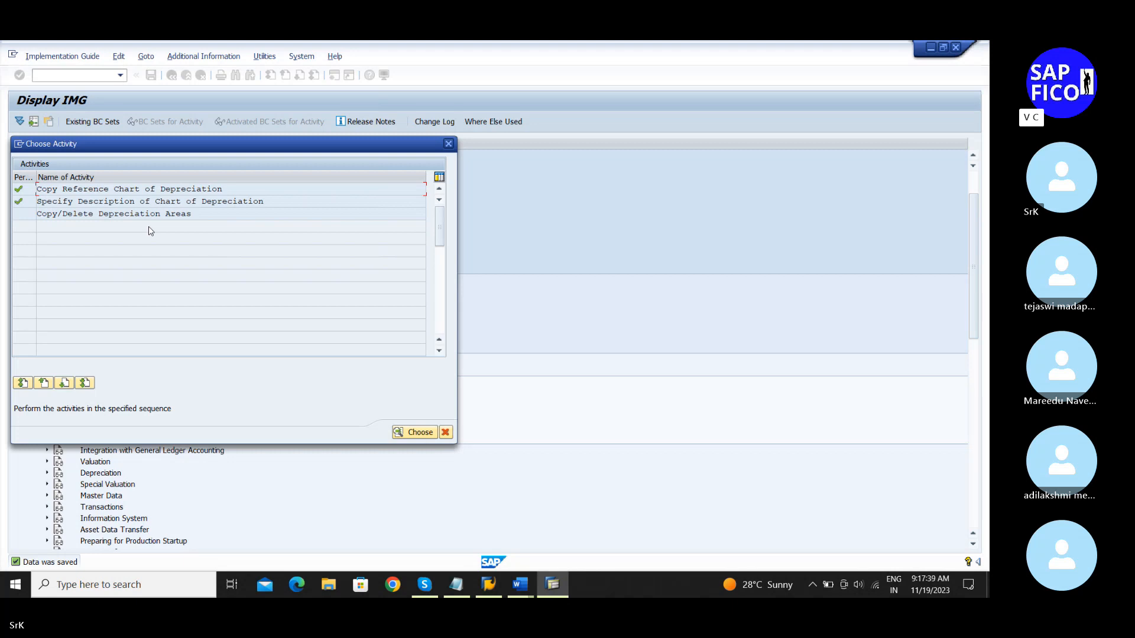
Step: Start the Copy/Delete Depreciation Areas activity with SRK1 as the work area
double_click(128, 214)
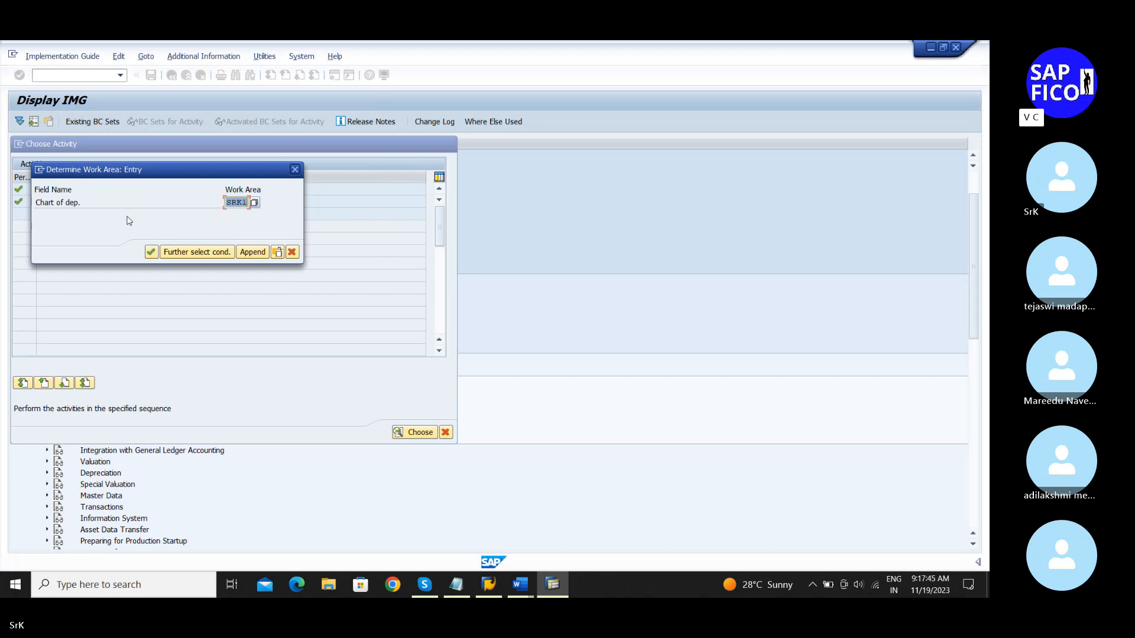
click(150, 253)
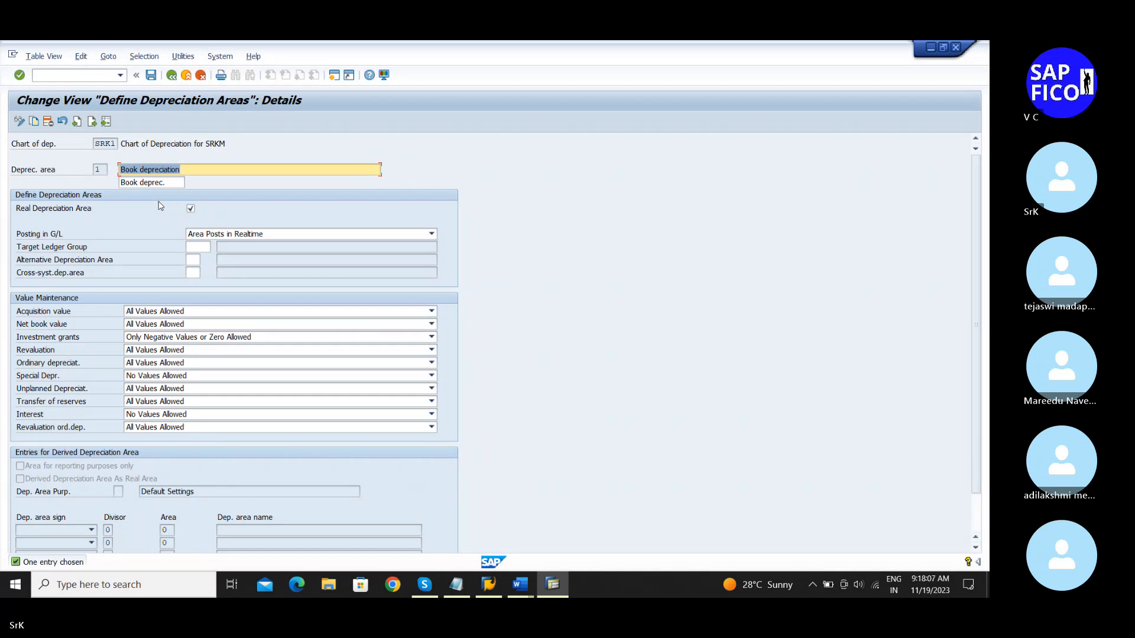
click(171, 76)
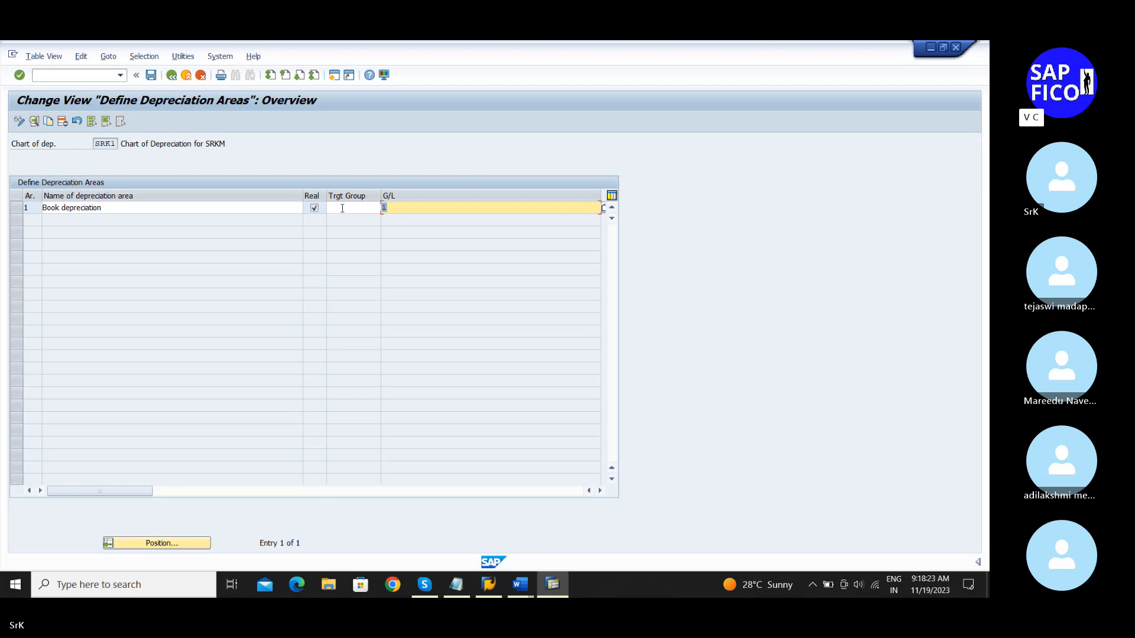
click(151, 76)
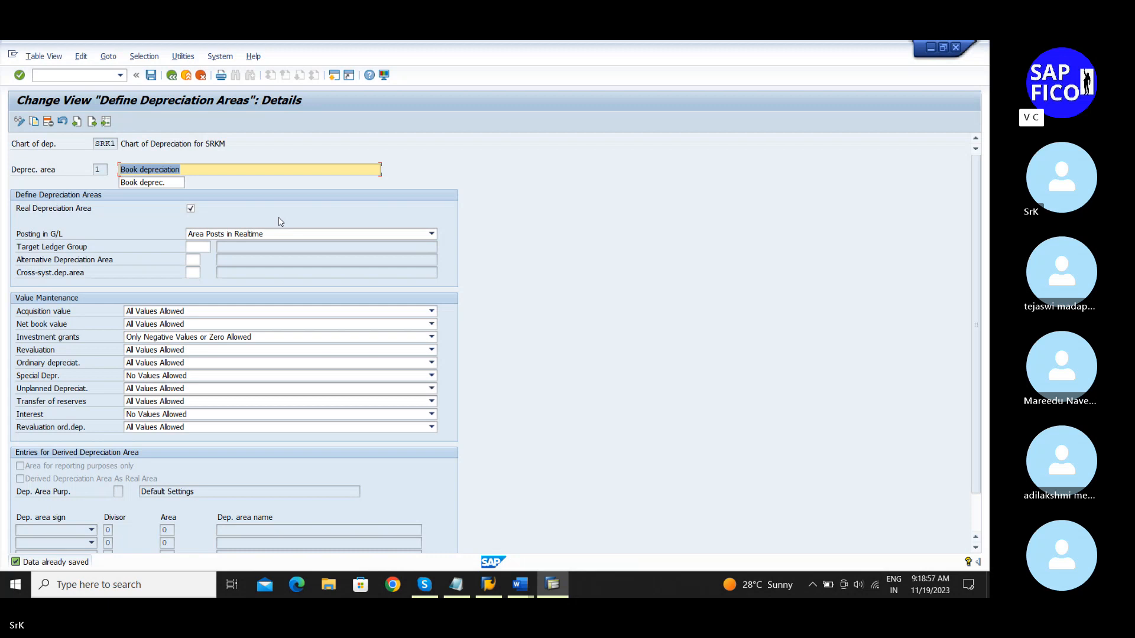
key(XF86AudioLowerVolume)
key(XF86AudioLowerVolume)
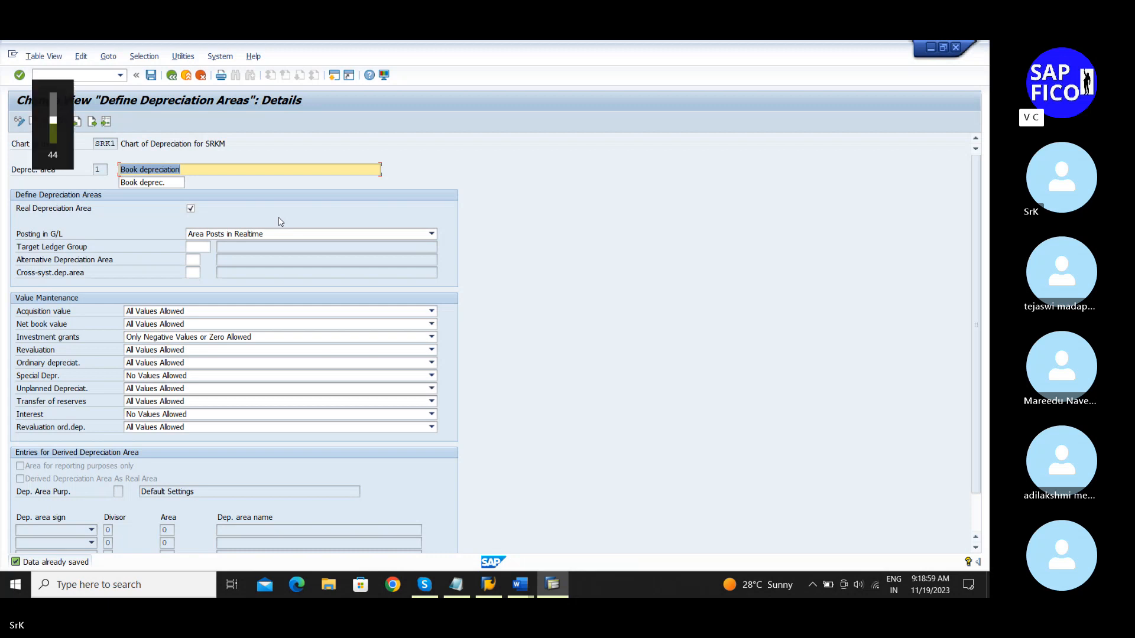
key(XF86AudioRaiseVolume)
key(XF86AudioRaiseVolume)
key(XF86AudioRaiseVolume)
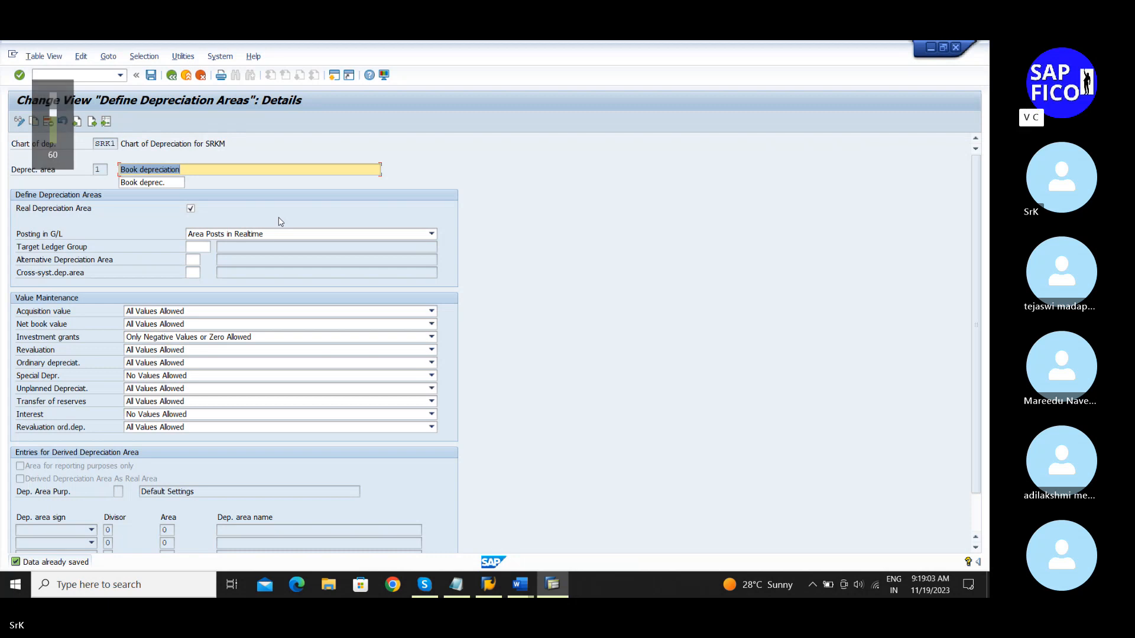
key(XF86AudioRaiseVolume)
key(XF86AudioRaiseVolume)
key(XF86AudioRaiseVolume)
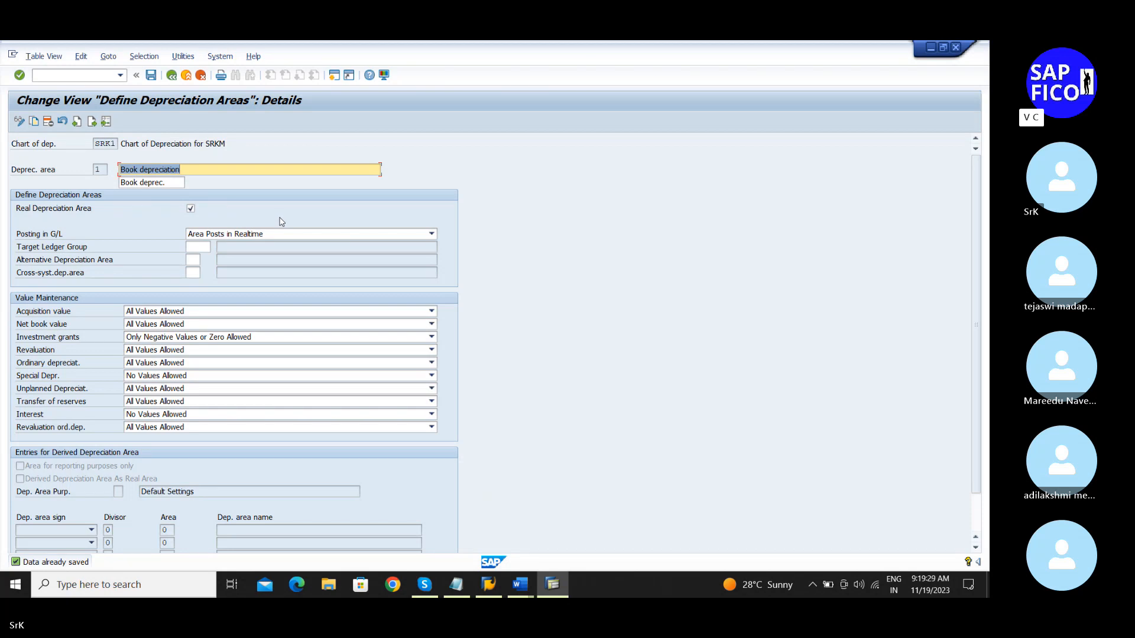
click(152, 76)
click(456, 585)
Step: Add SRK1 after EC08 on step 1 of the notes and save them
scroll(357, 169, up, 2)
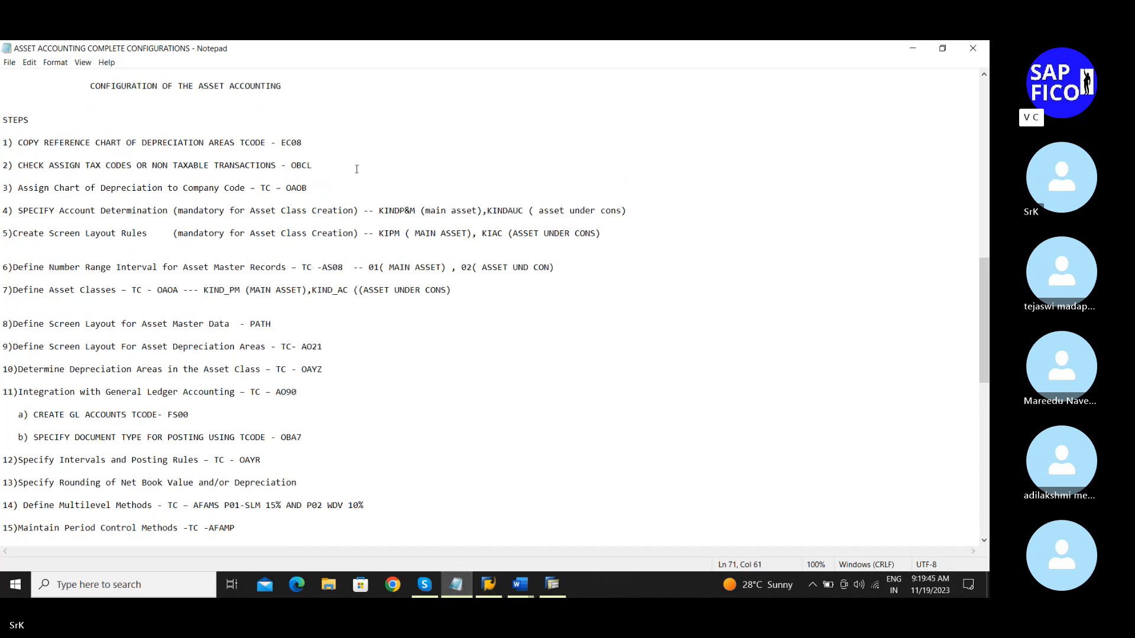
click(372, 143)
text(S)
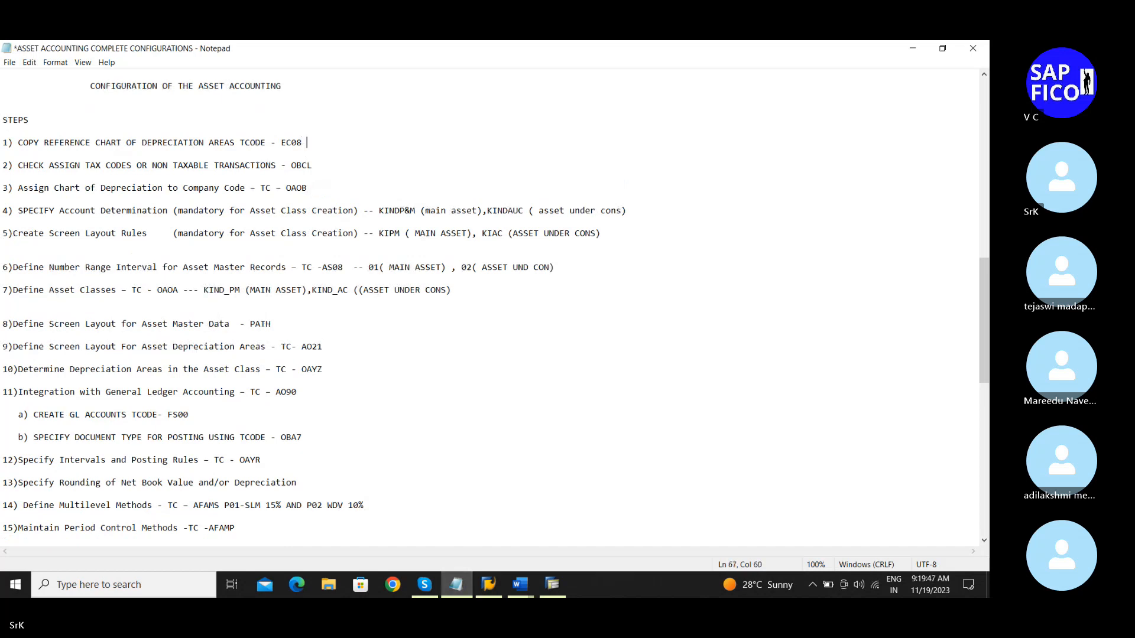
text(RK1)
key(ctrl+s)
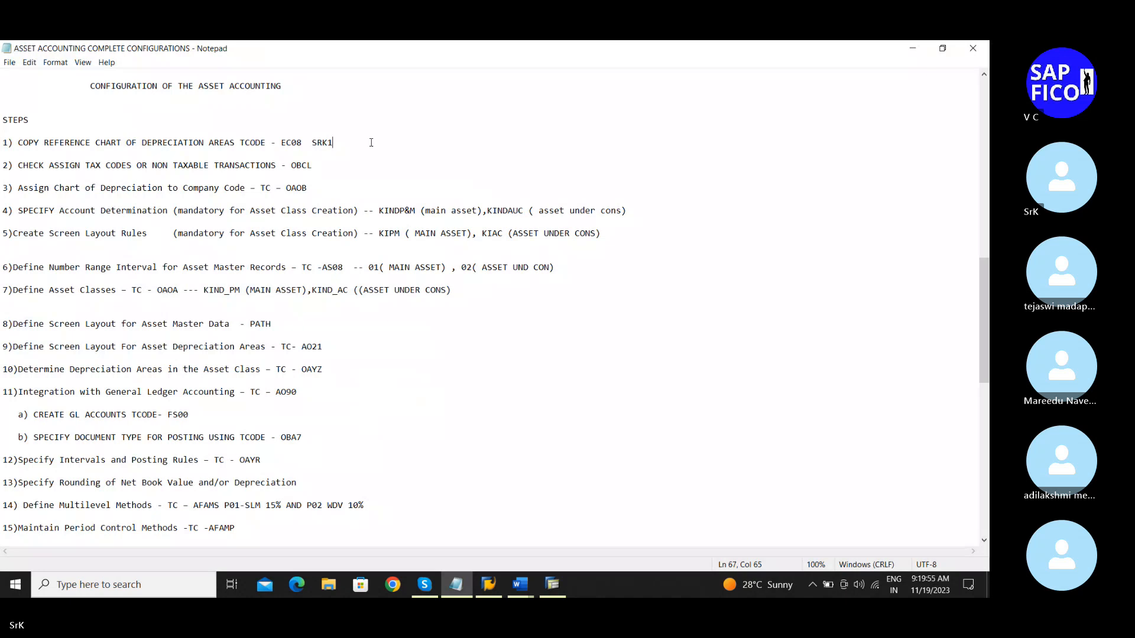
key(Down)
key(Down)
Step: Run /nOBC and jump to company code SRKM in the non-taxable transactions table
click(555, 585)
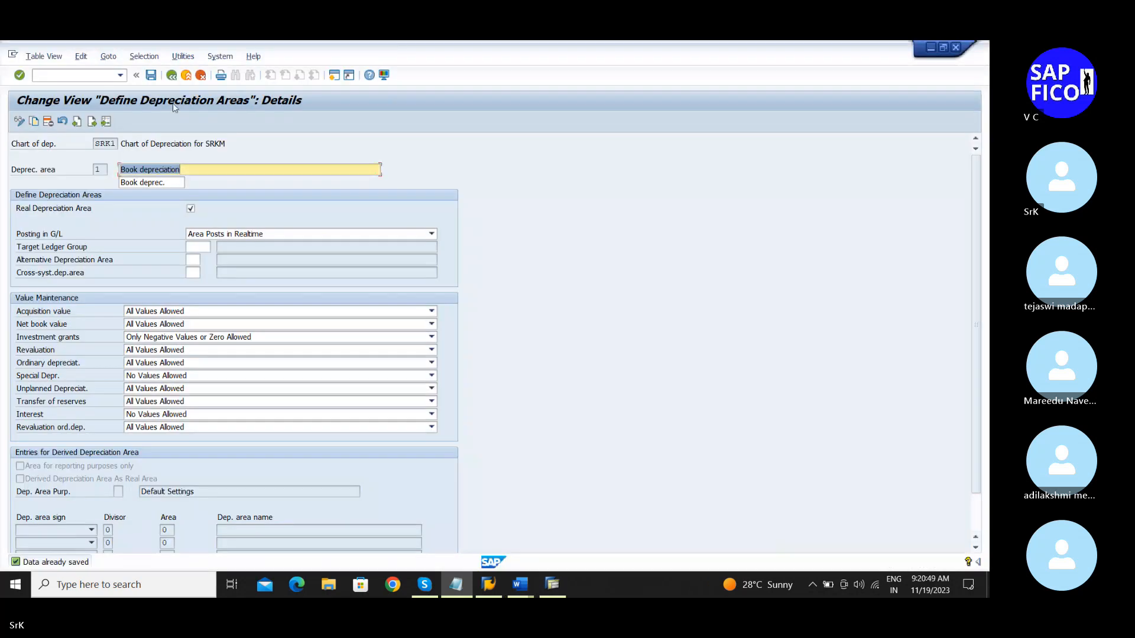
text(/nobck)
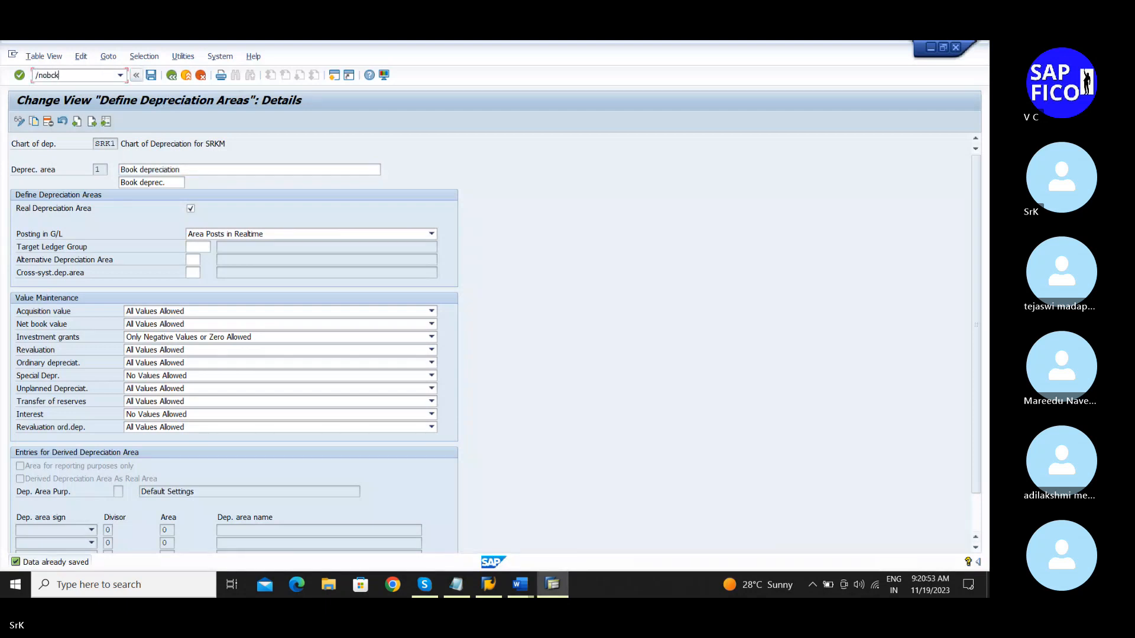
key(BackSpace)
key(Return)
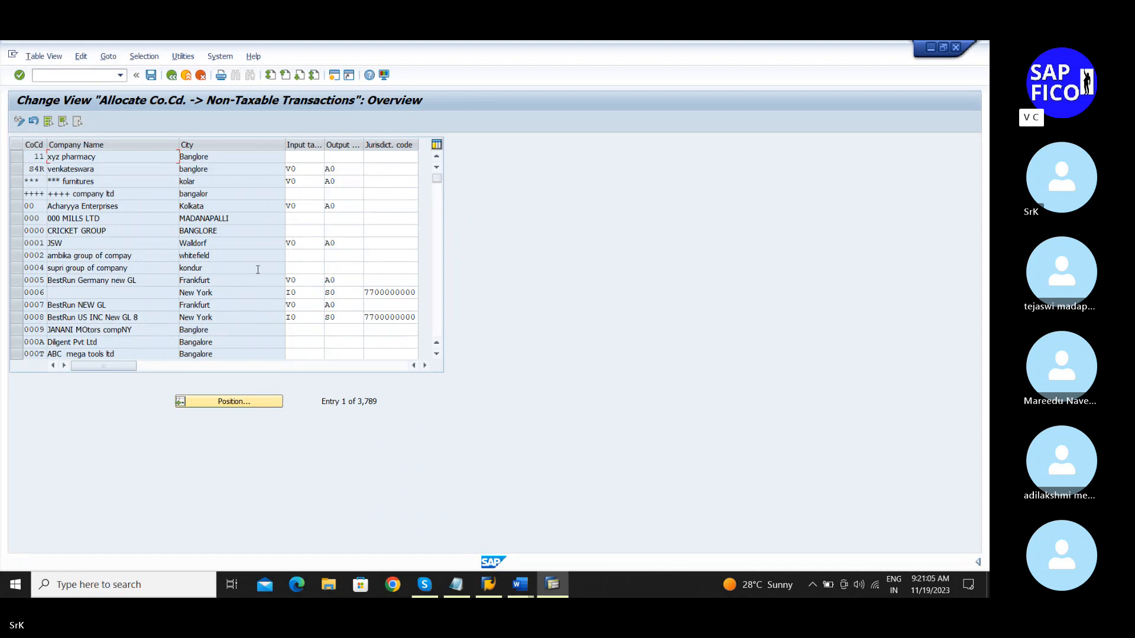
click(214, 401)
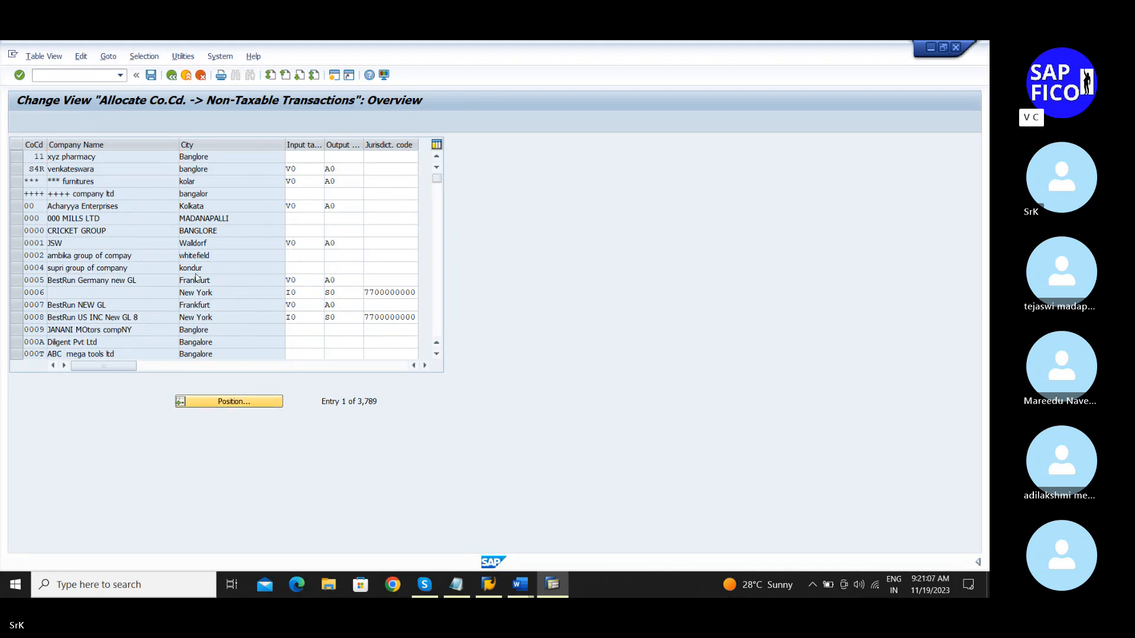
text(srl,)
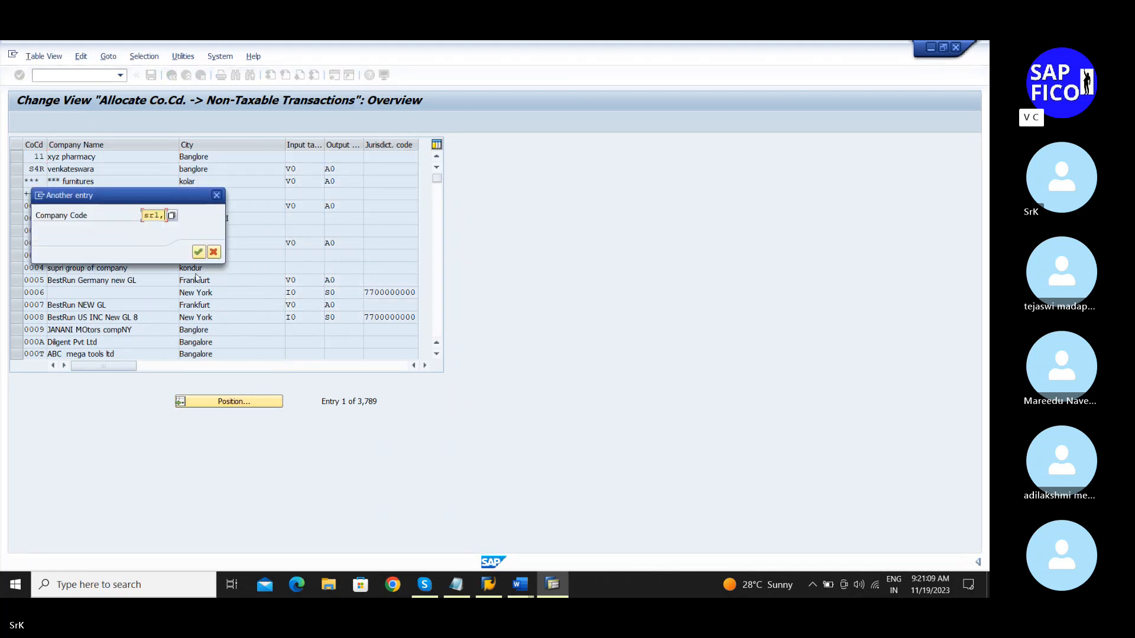
key(BackSpace)
key(BackSpace)
text(km)
key(Return)
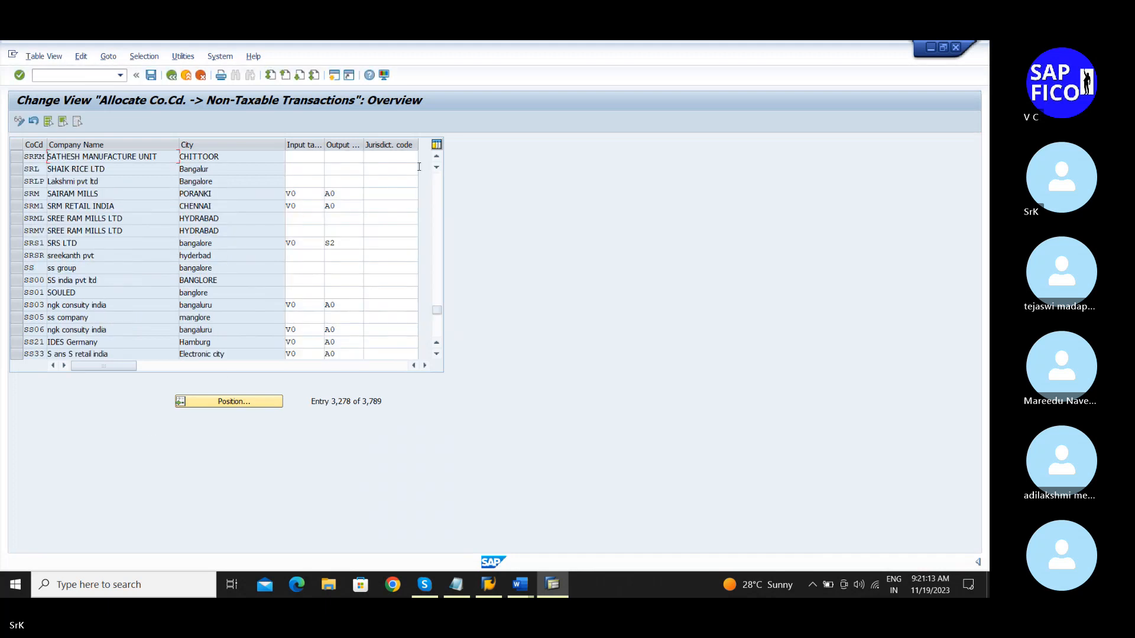
Step: Give SRKM input tax V0 and output tax A0 and save under the customizing request
click(304, 159)
key(F4)
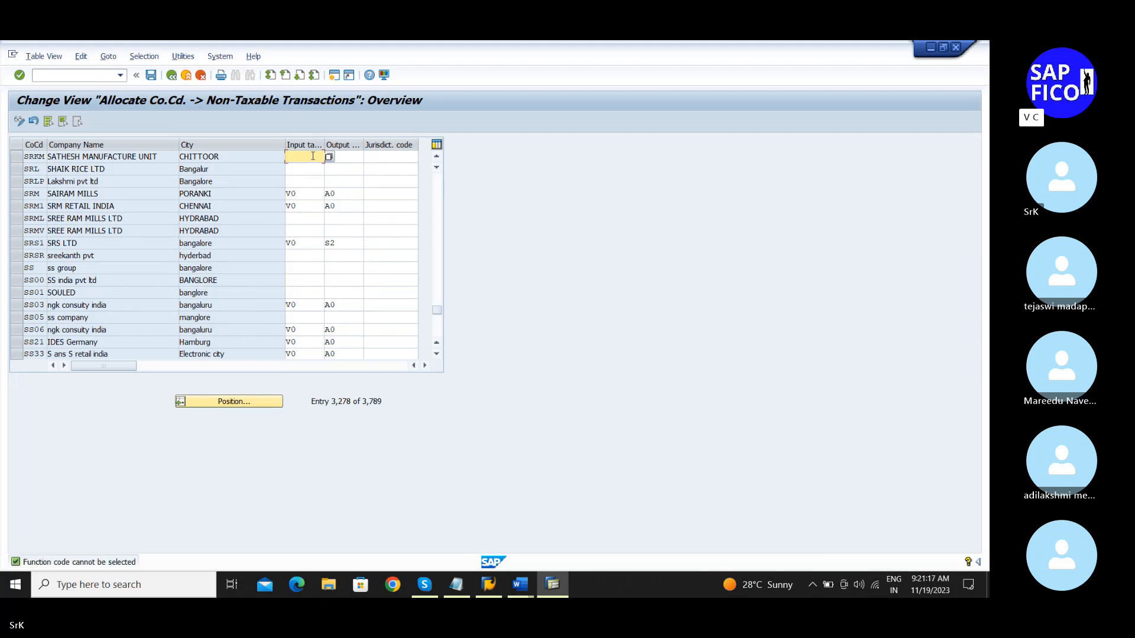
text(V0)
key(Tab)
text(A0)
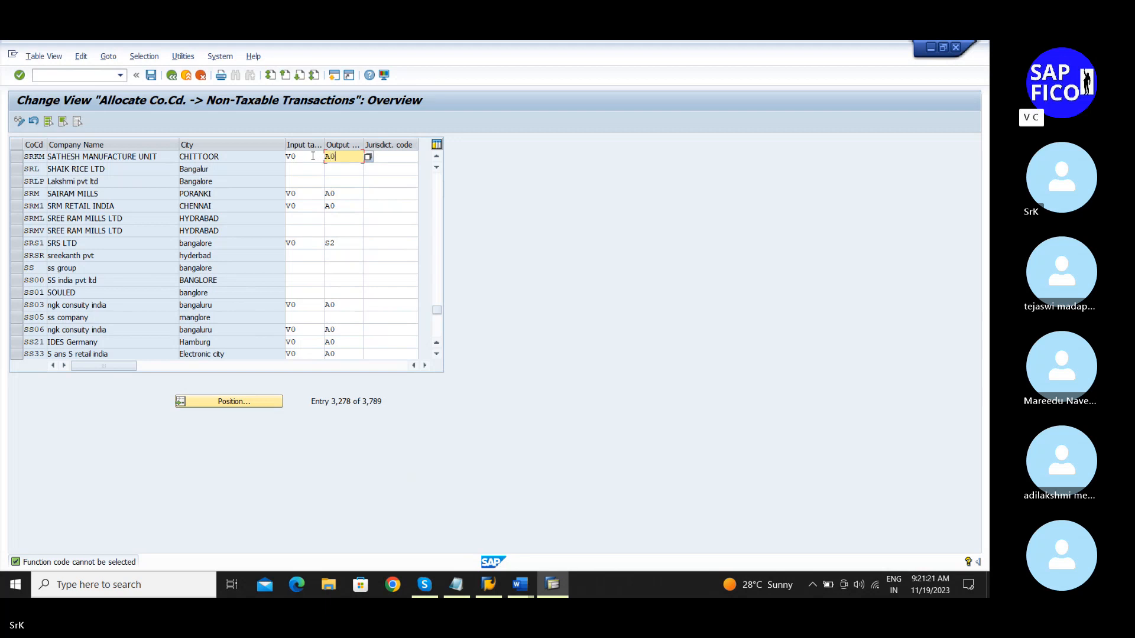
key(Return)
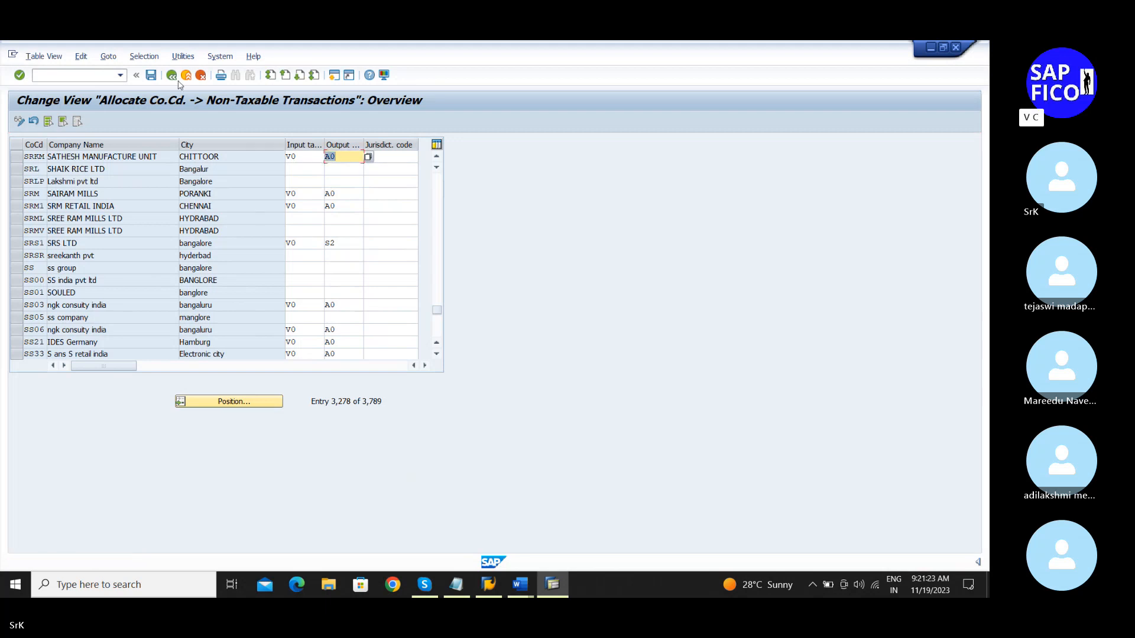
click(150, 74)
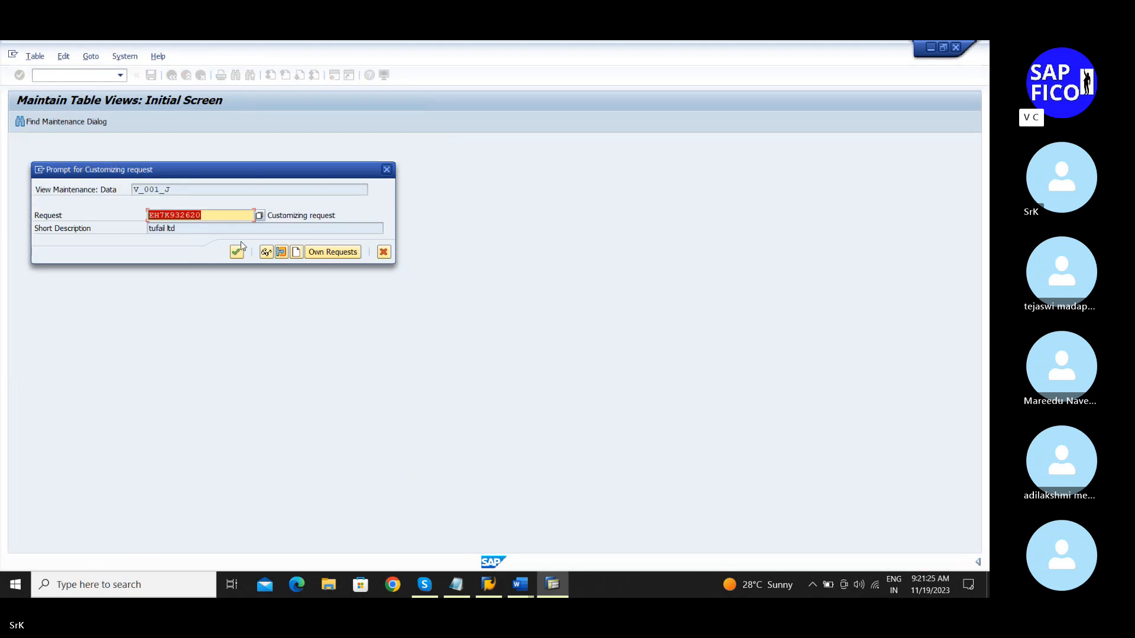
click(236, 253)
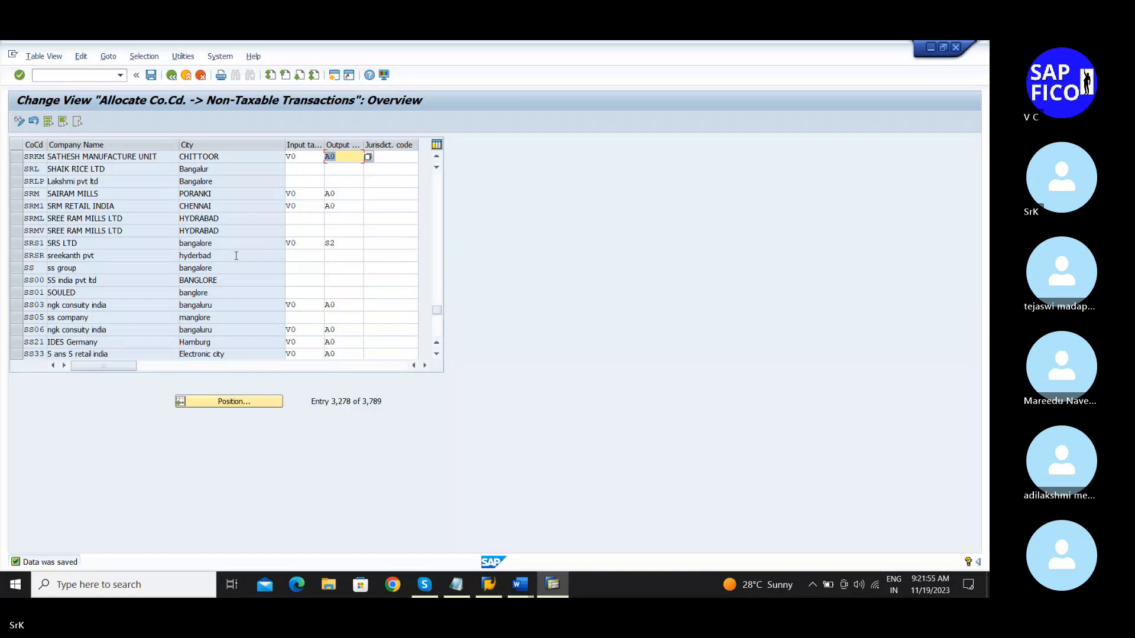
click(450, 583)
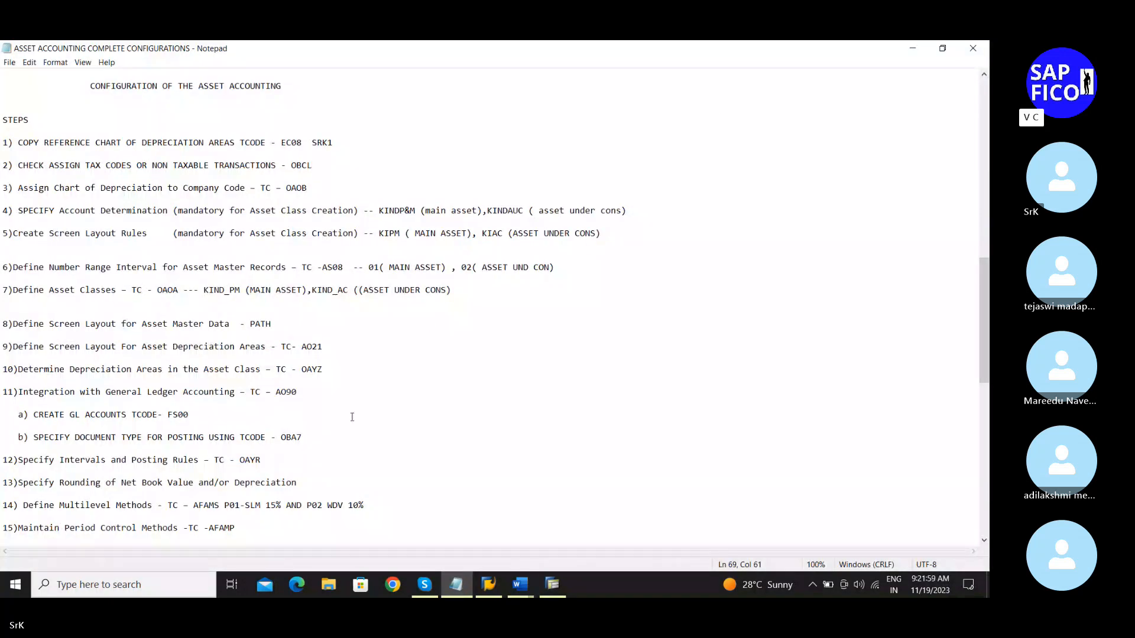
Step: Minimize the notes and restore A0 as SRKM's output tax code in SAP
click(915, 50)
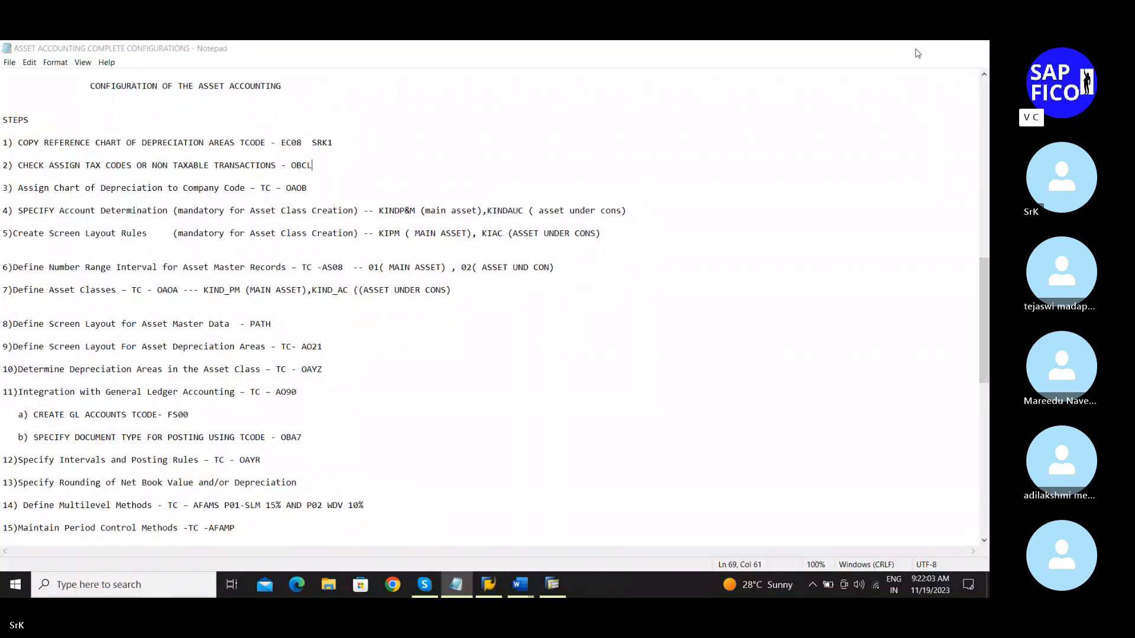
click(73, 78)
key(Return)
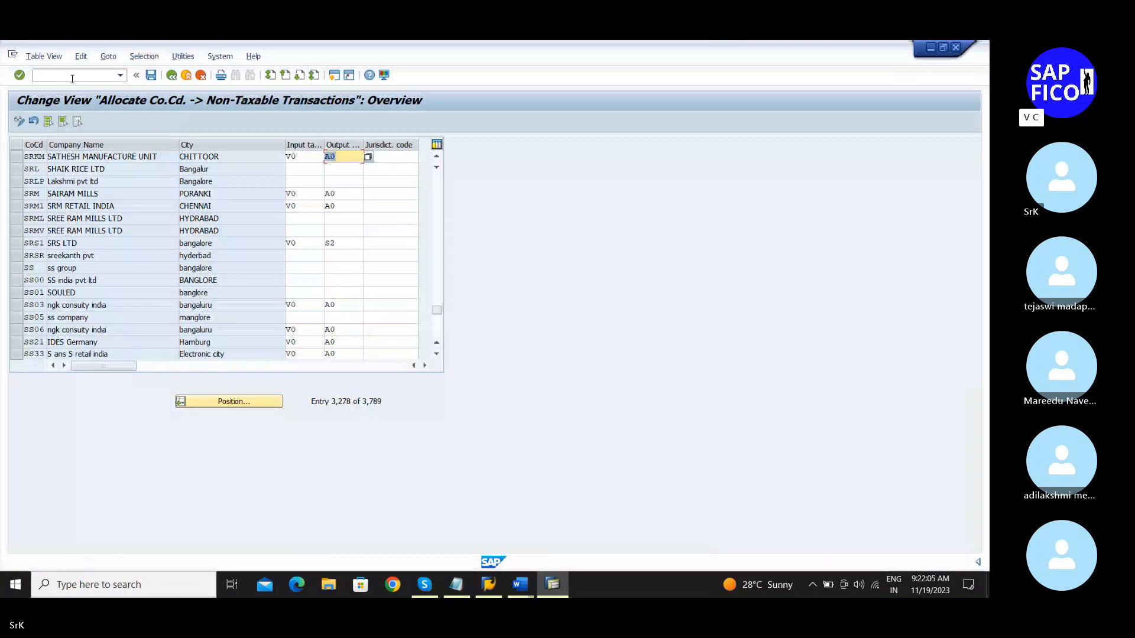
text(/n)
key(BackSpace)
key(BackSpace)
click(333, 170)
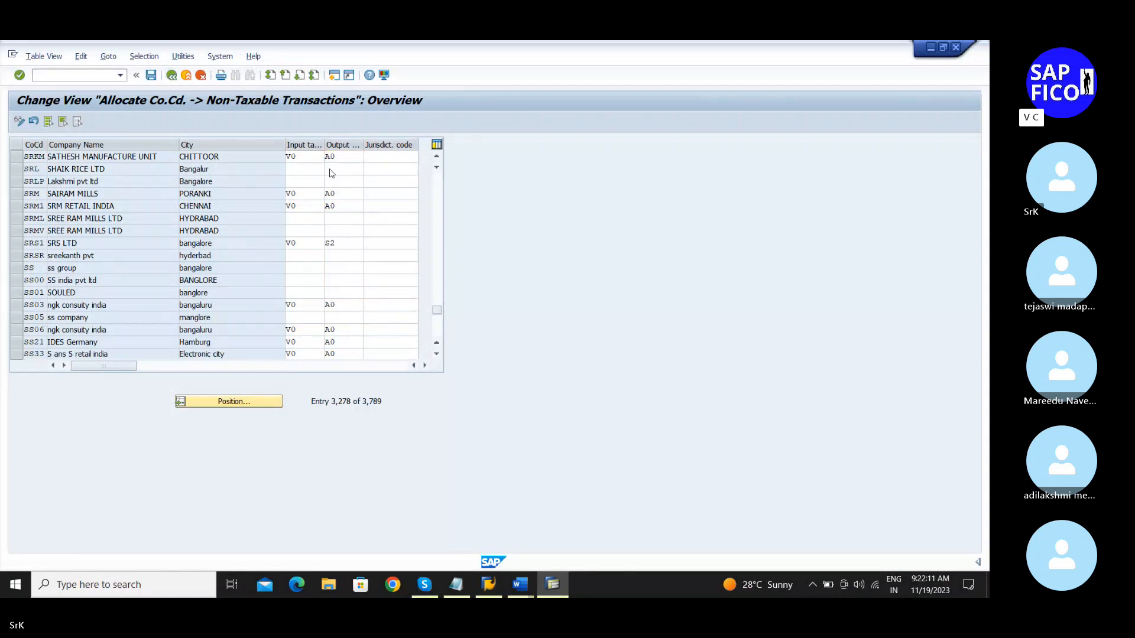
Step: Run /nOAOB and jump to company code SRKM in the assignment table
click(82, 75)
text(/noaob)
key(Return)
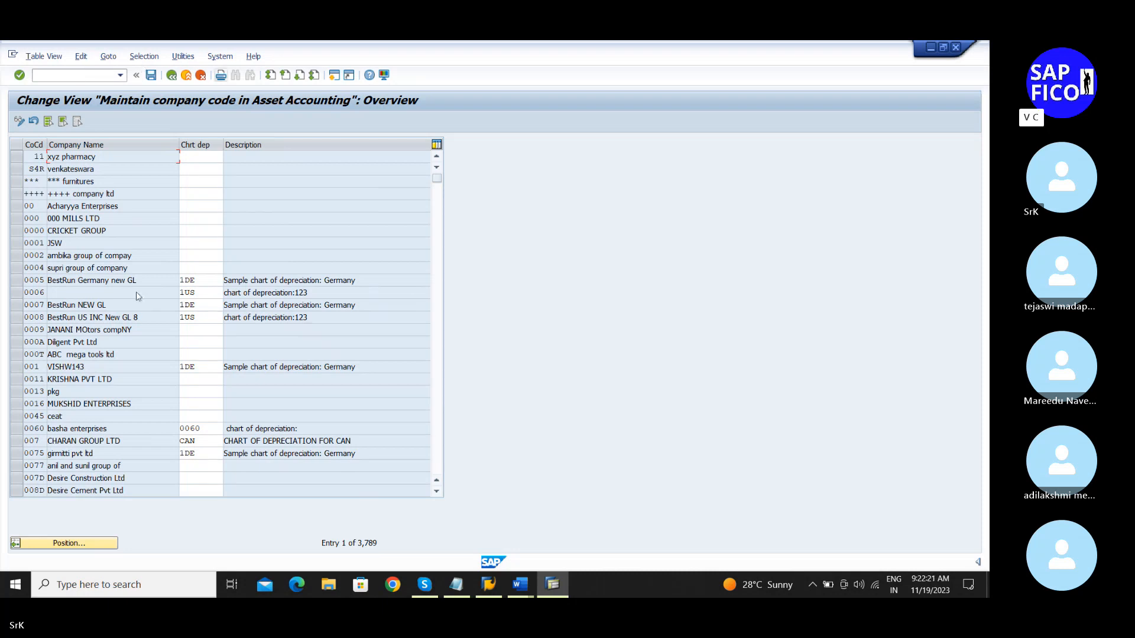
click(72, 544)
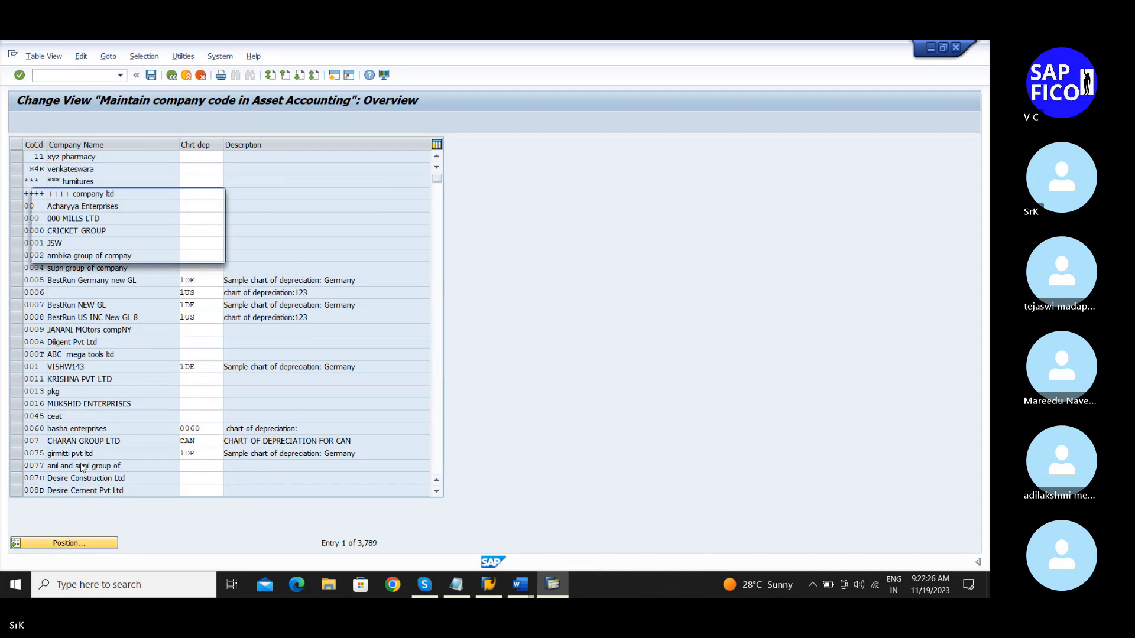
text(sr)
key(Down)
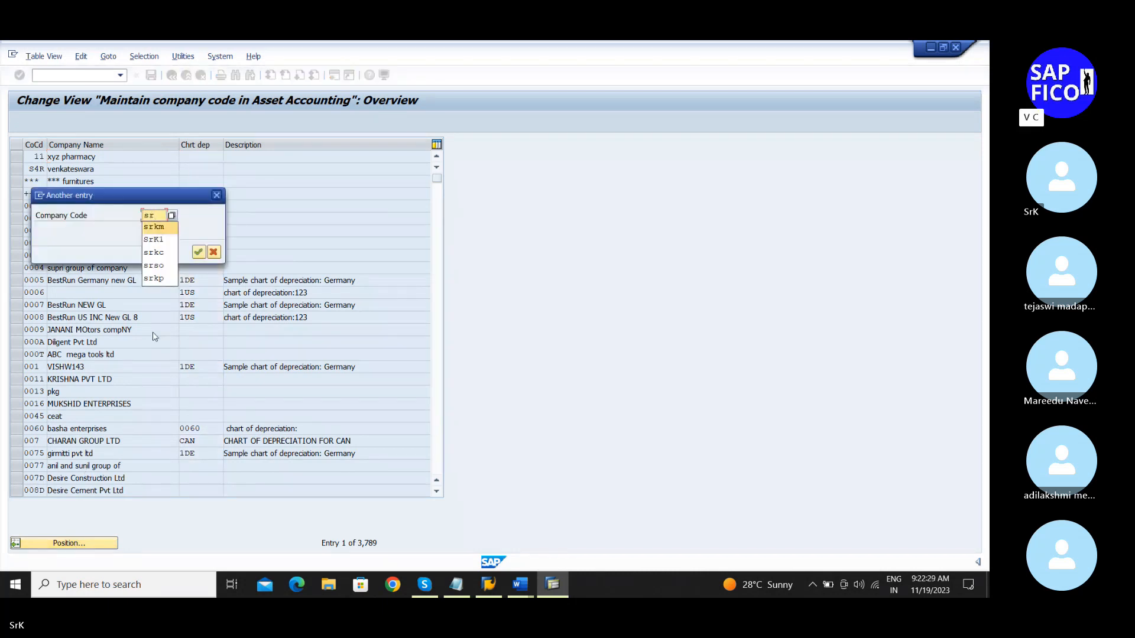
key(Return)
key(Return)
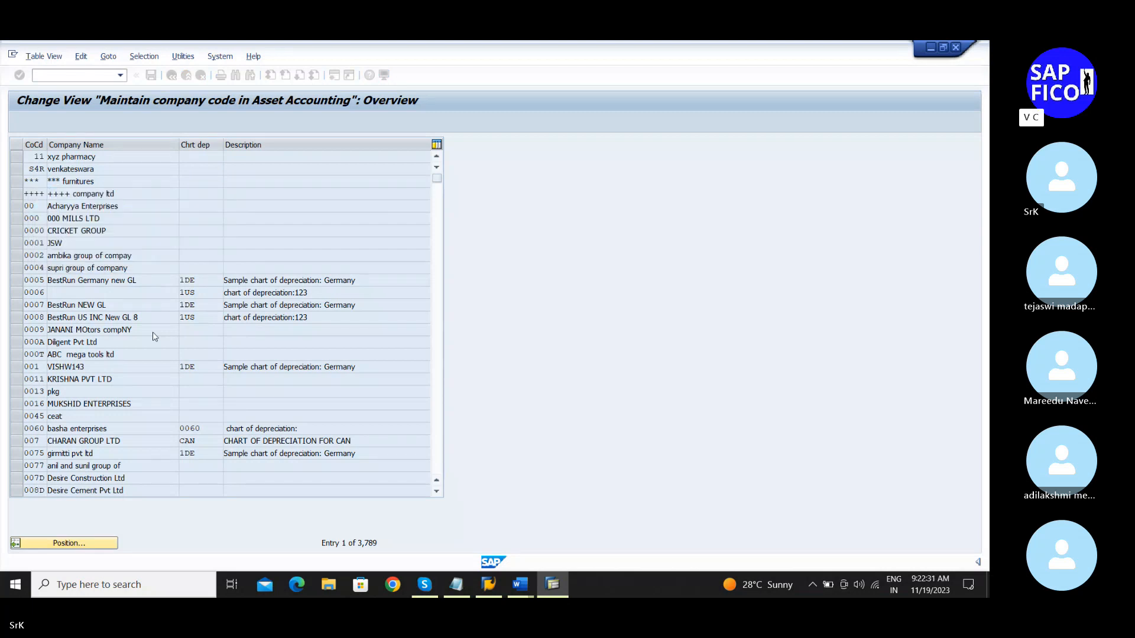
Step: Enter chart of depreciation SRK1 for SRKM and save under the customizing request
click(201, 156)
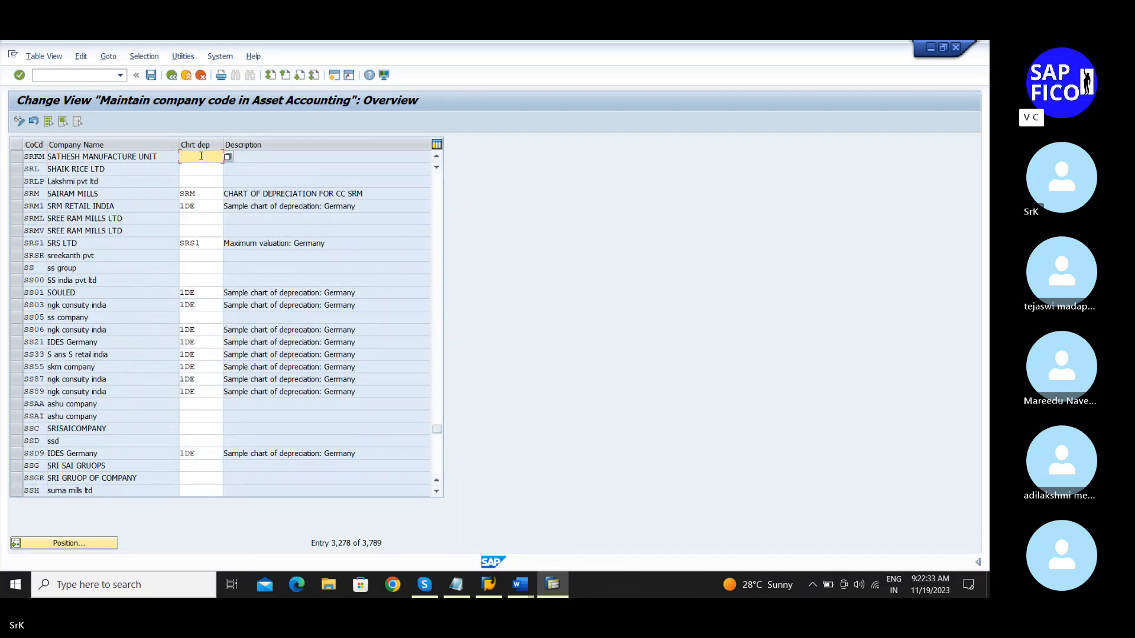
text(srk1)
key(Return)
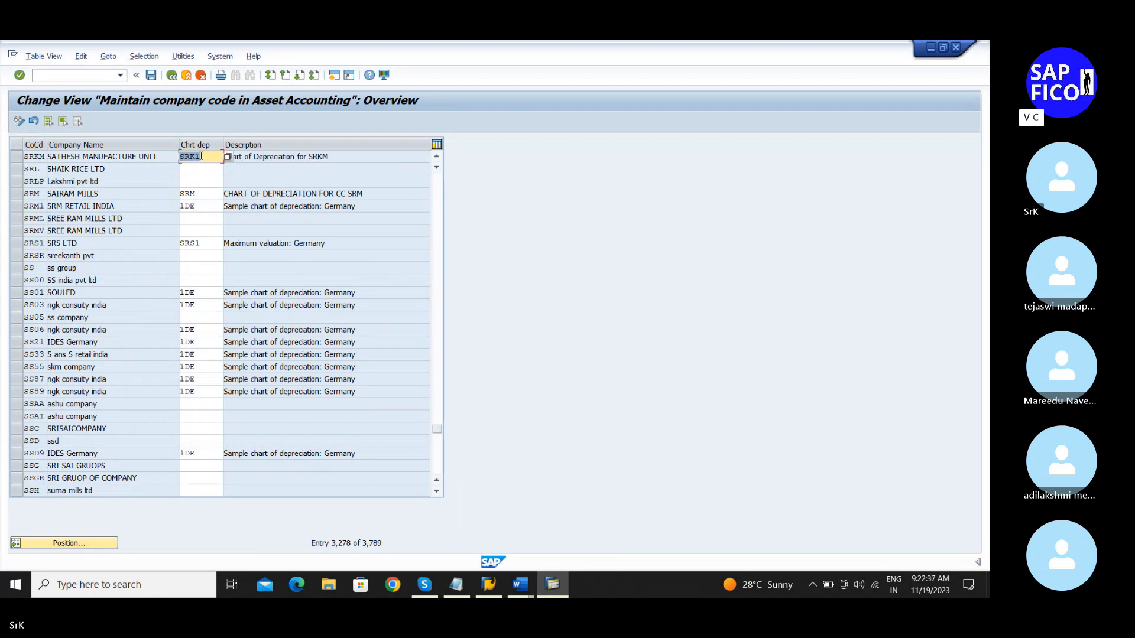
click(151, 75)
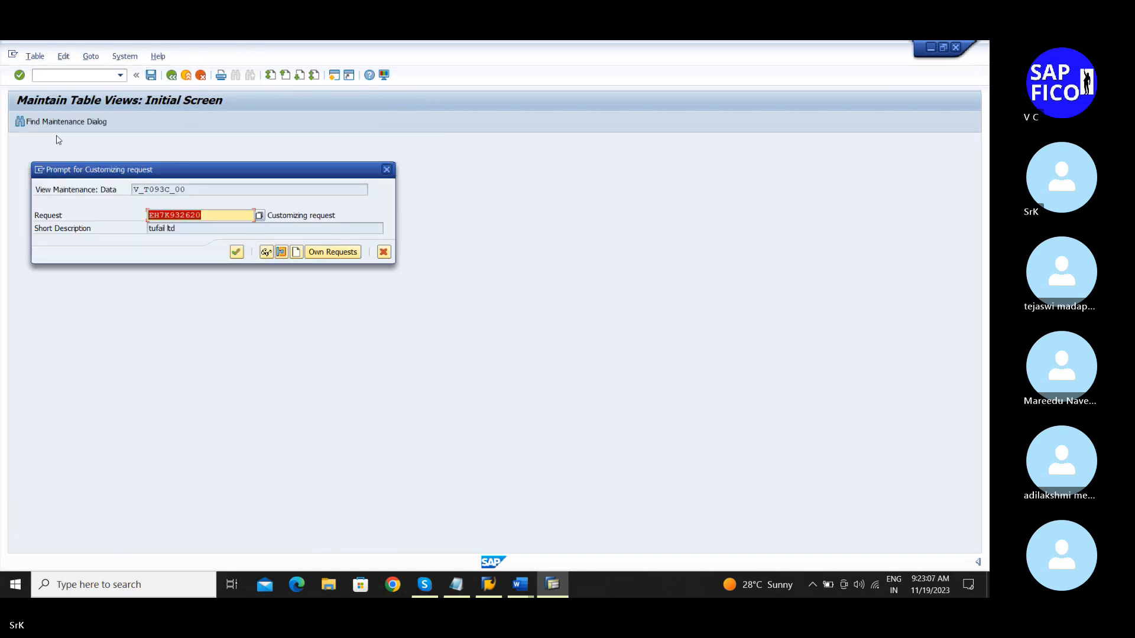
click(236, 252)
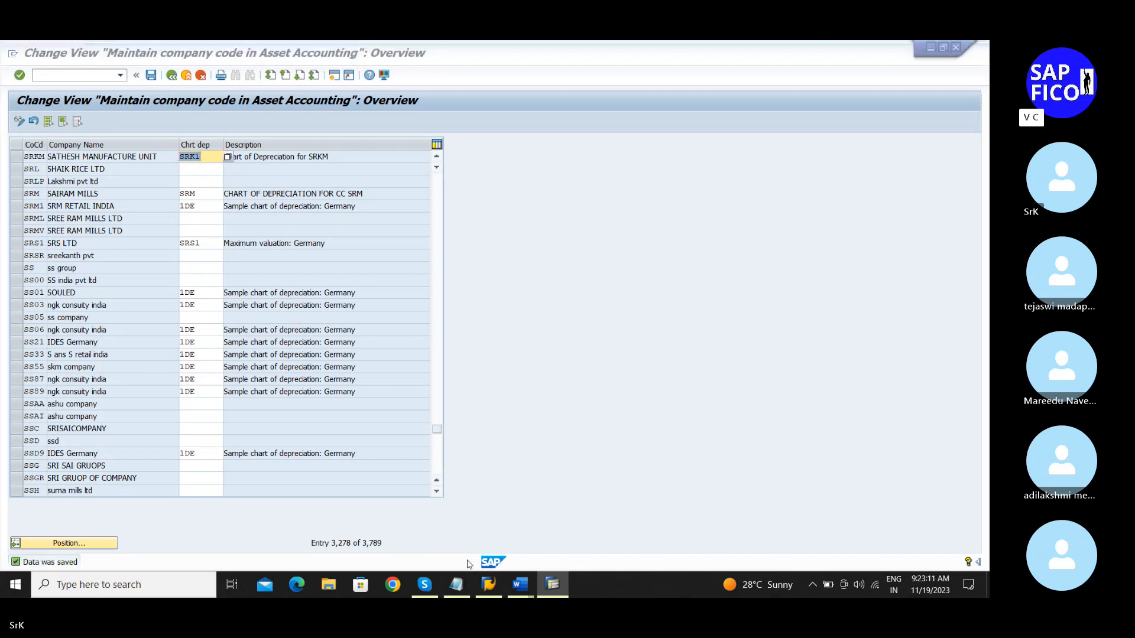
key(alt+Tab)
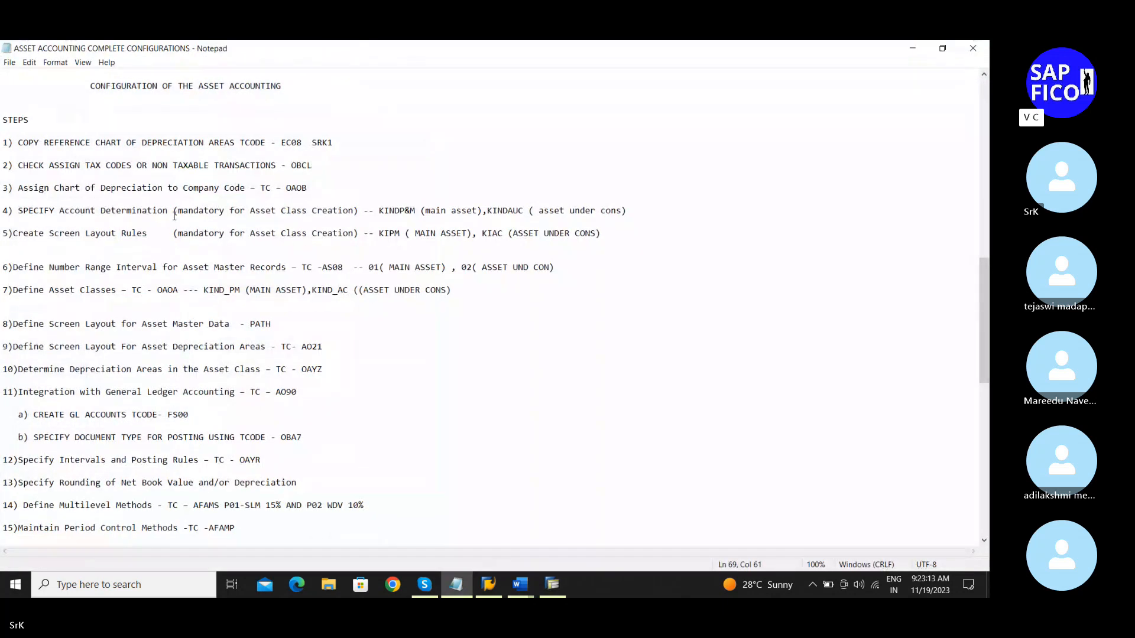
scroll(201, 236, down, 1)
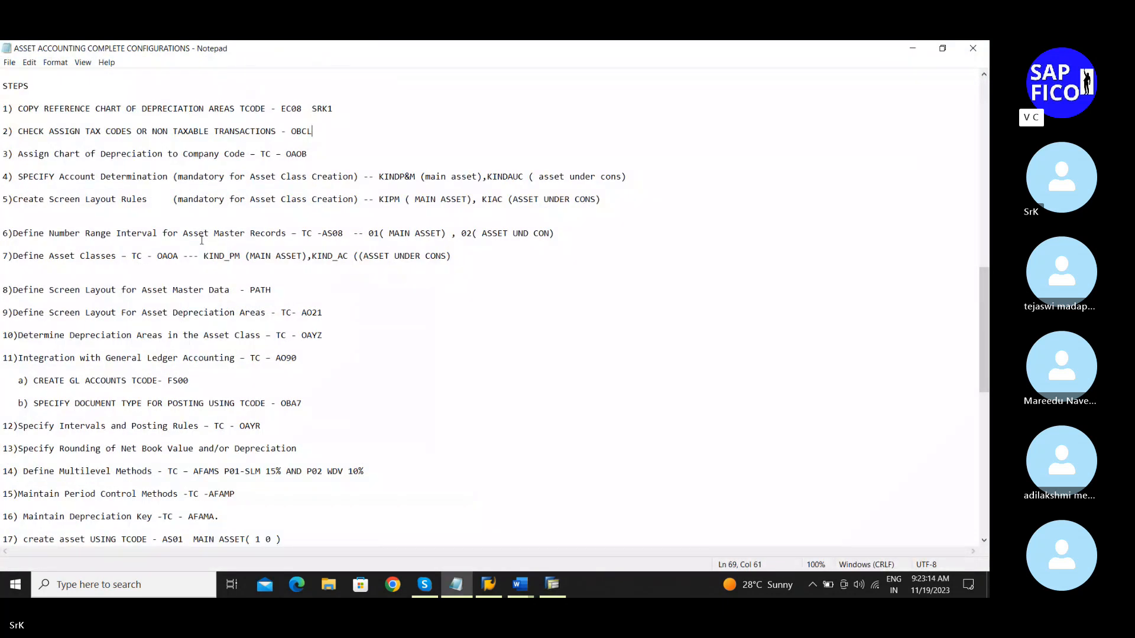
click(14, 177)
Step: Run /nSPRO and open the SAP Reference IMG
key(alt+Tab)
text(/)
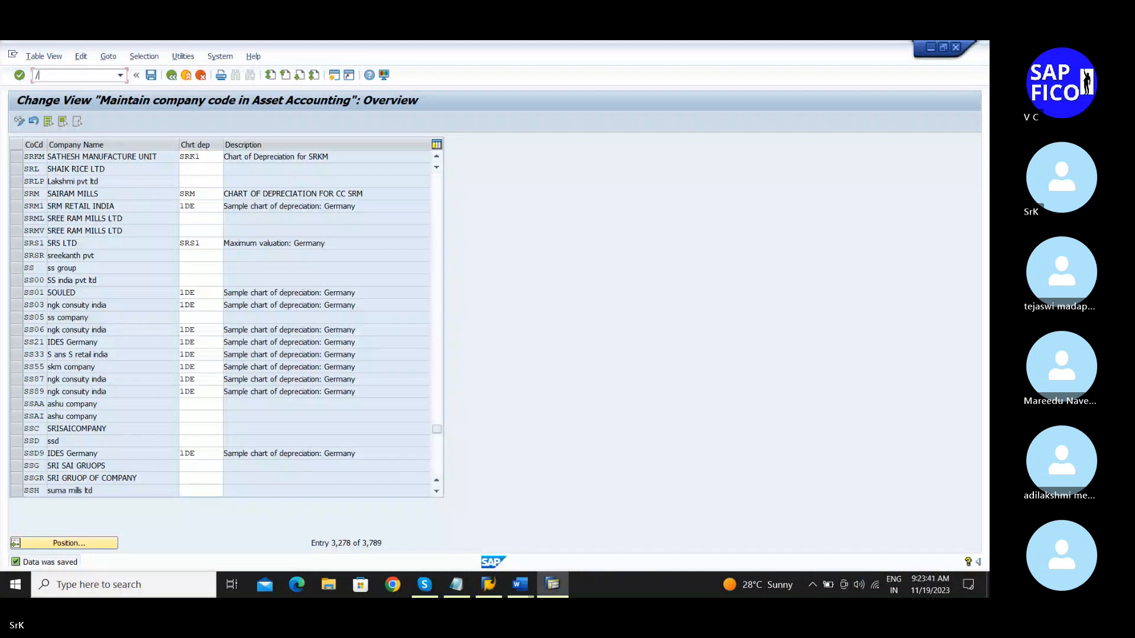
text(nspro)
key(Return)
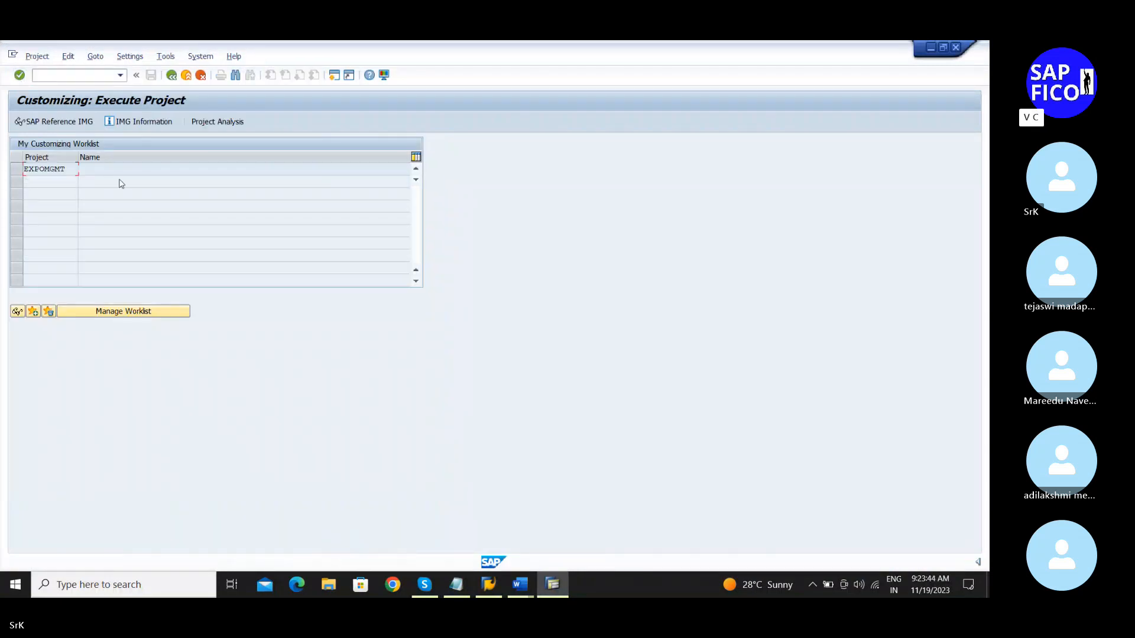
click(63, 121)
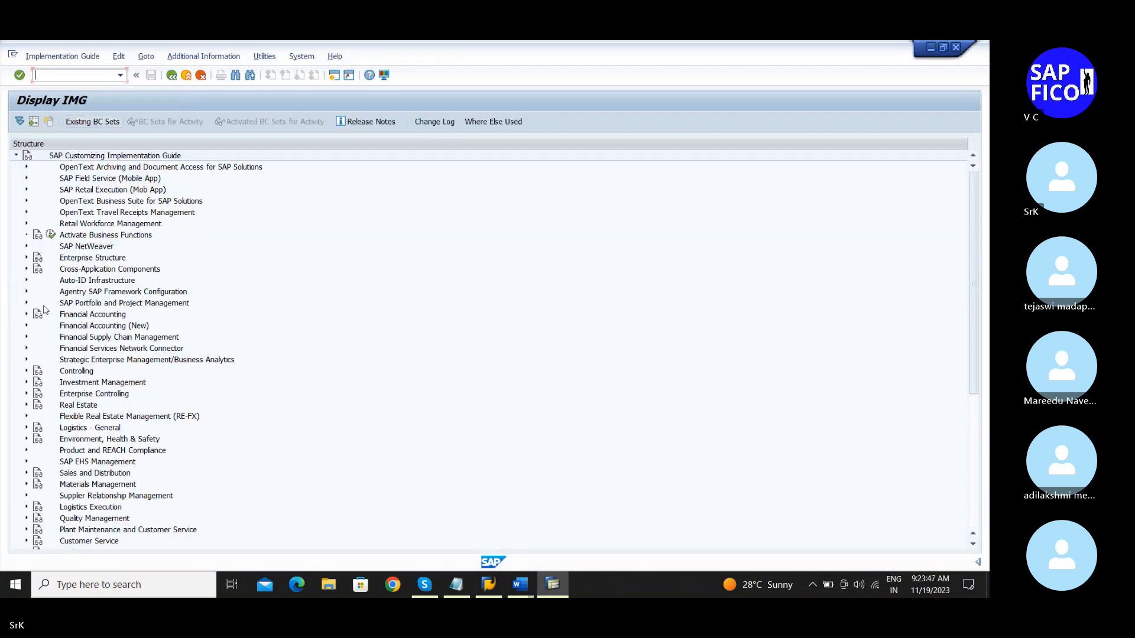
Step: Expand Financial Accounting > Asset Accounting > Organizational Structures > Asset Classes
click(26, 326)
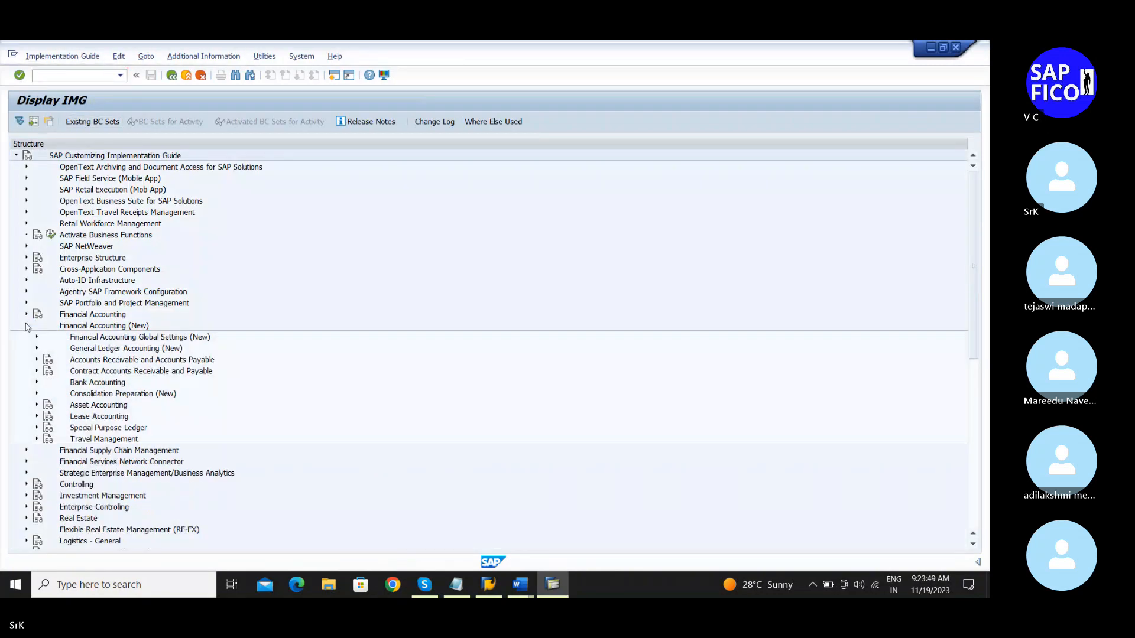
scroll(26, 326, down, 5)
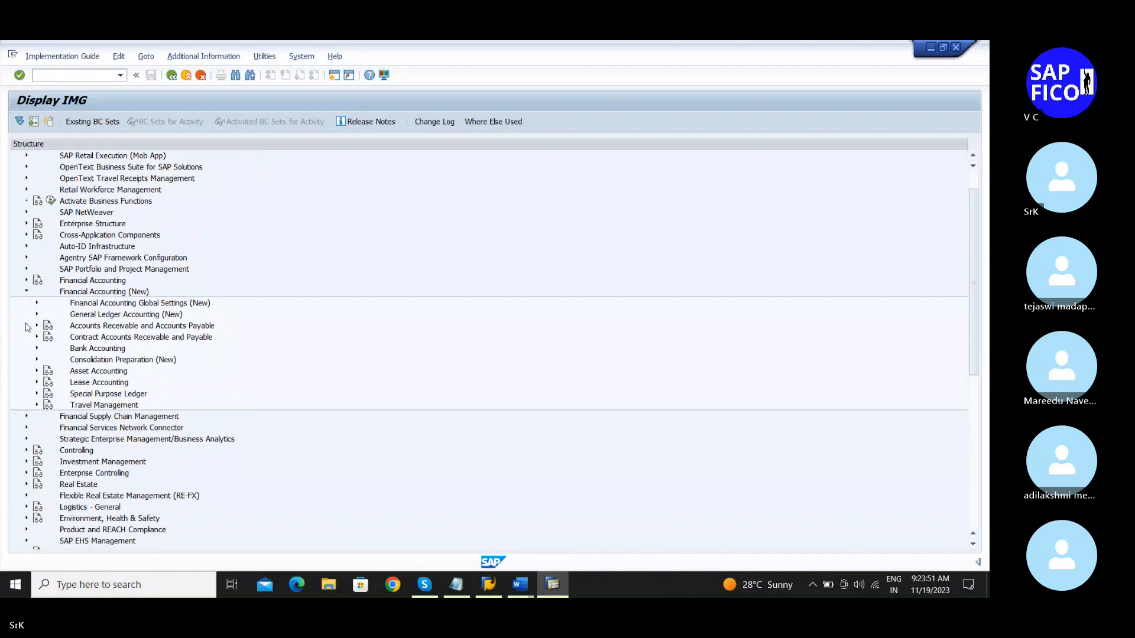
scroll(26, 326, down, 2)
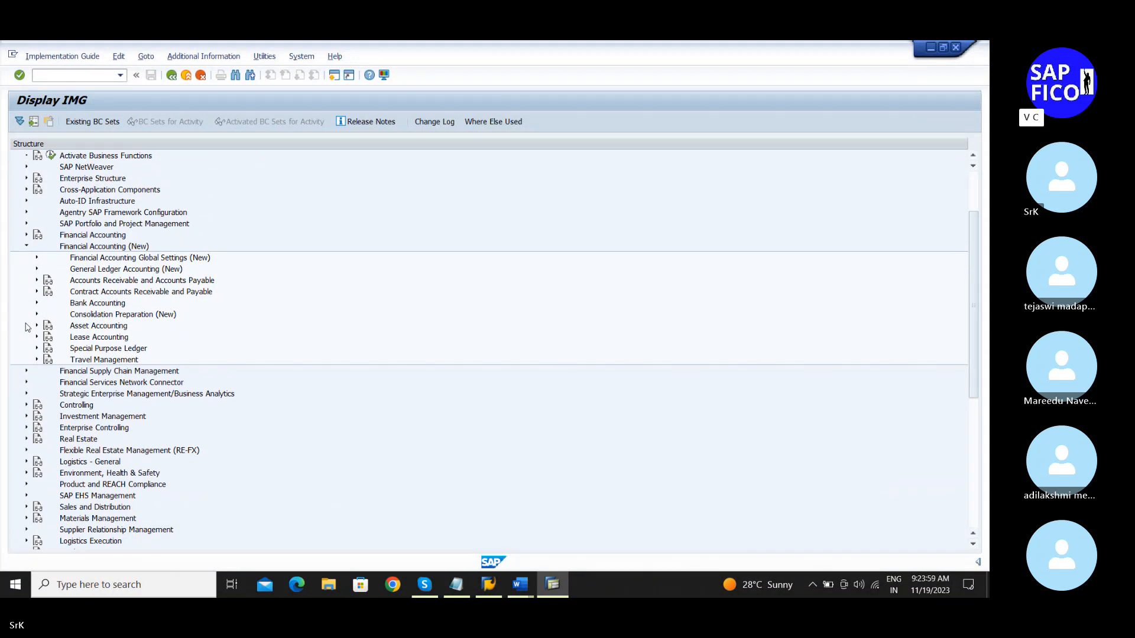
click(26, 246)
click(26, 235)
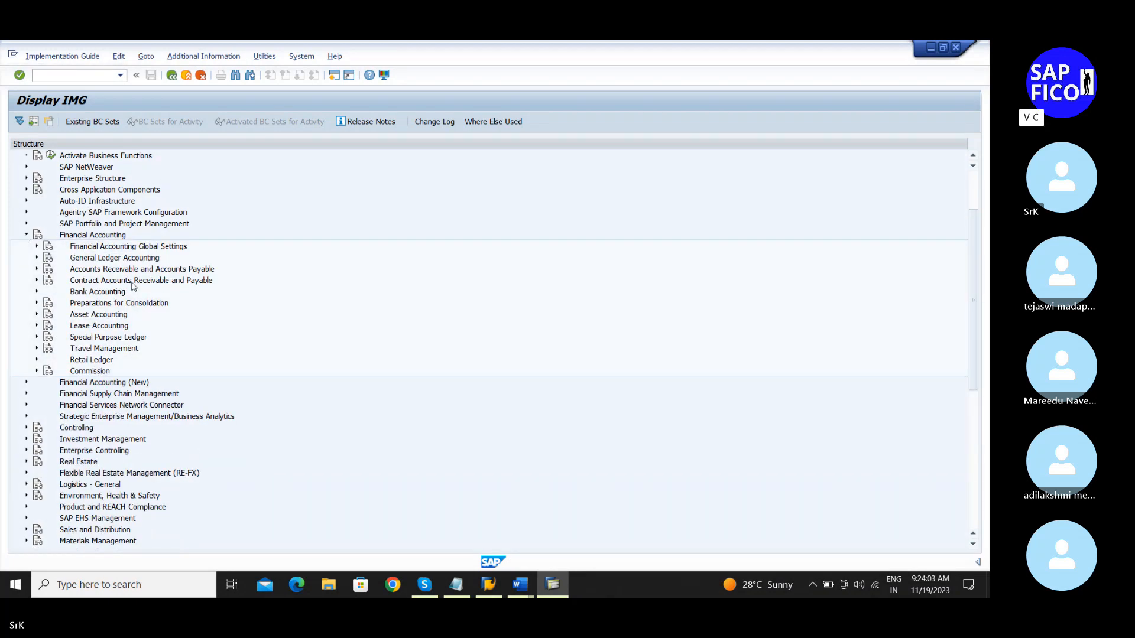
click(37, 314)
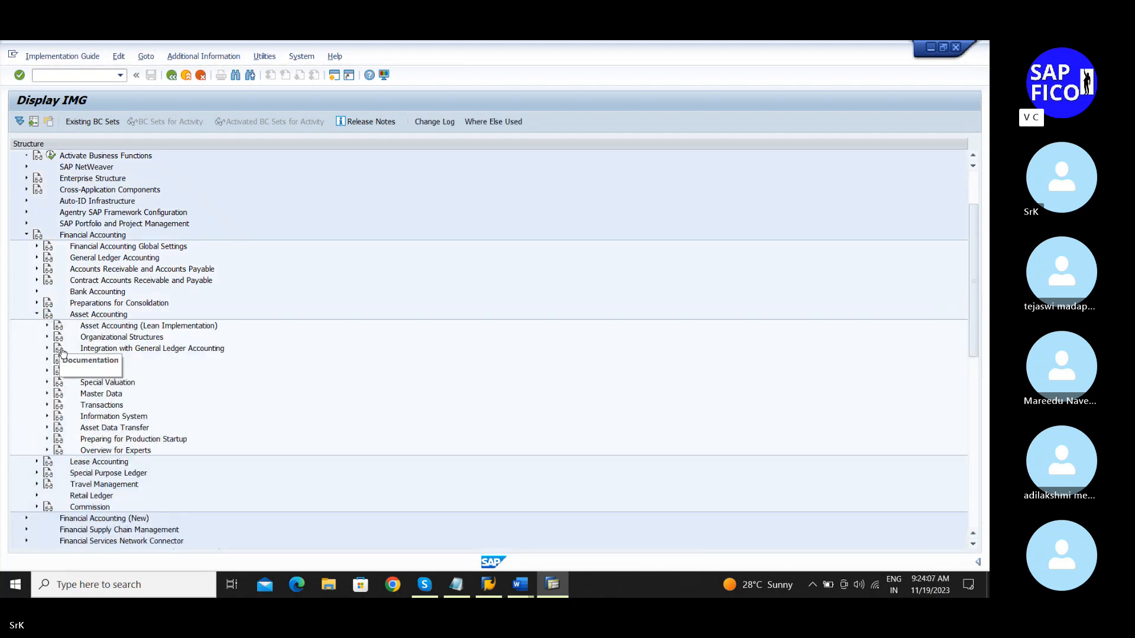
click(48, 337)
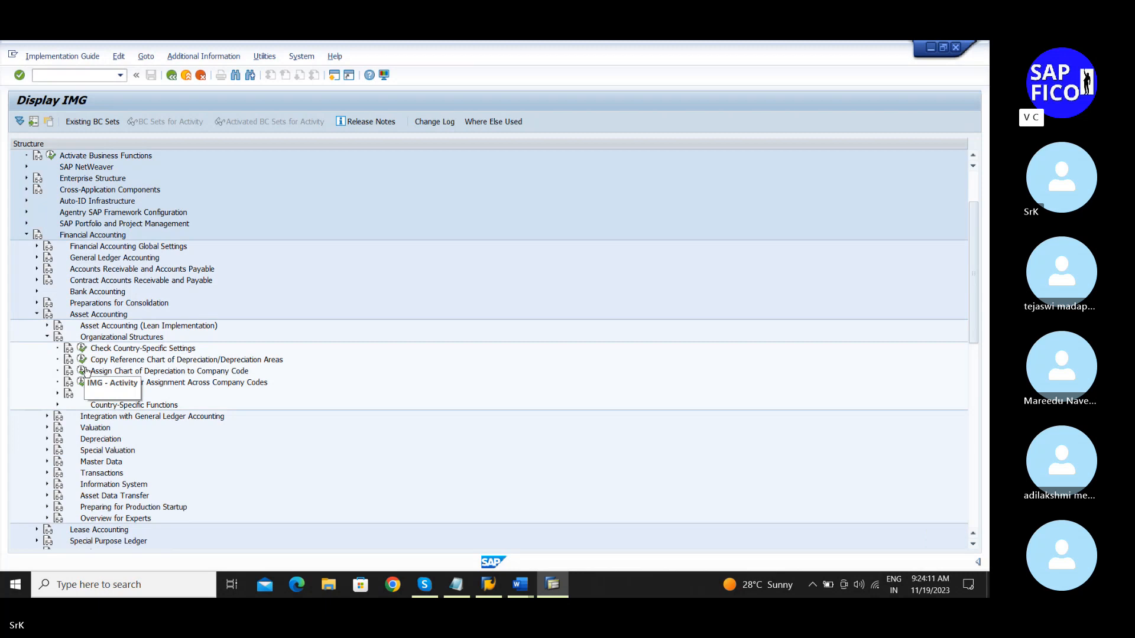
click(58, 394)
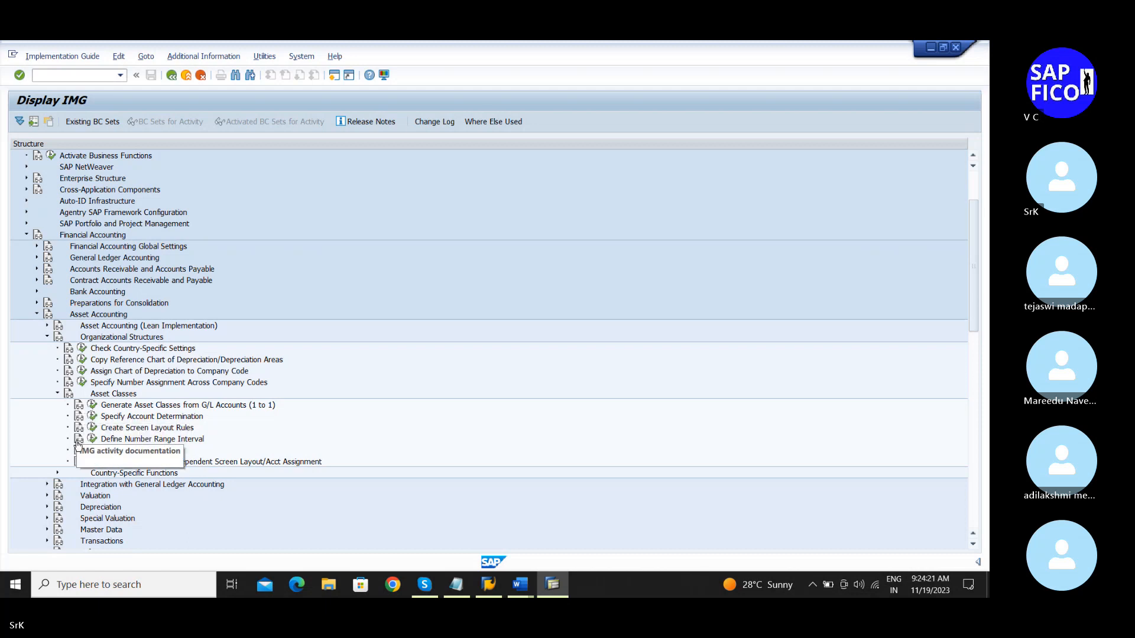
Step: Run Specify Account Determination and start a new entry
click(92, 420)
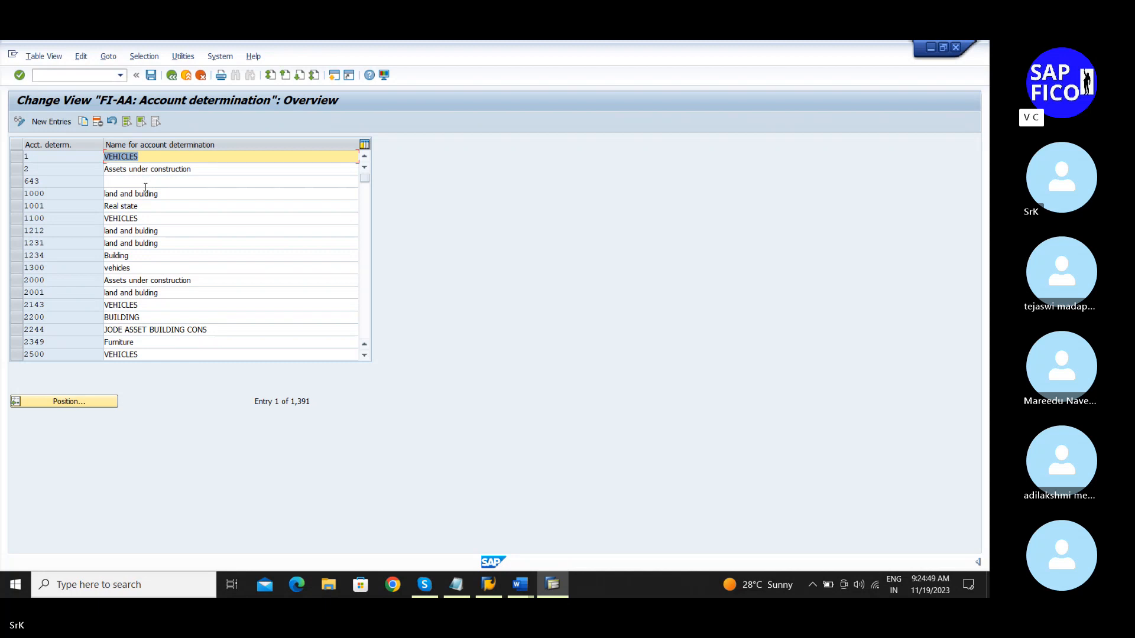
click(51, 121)
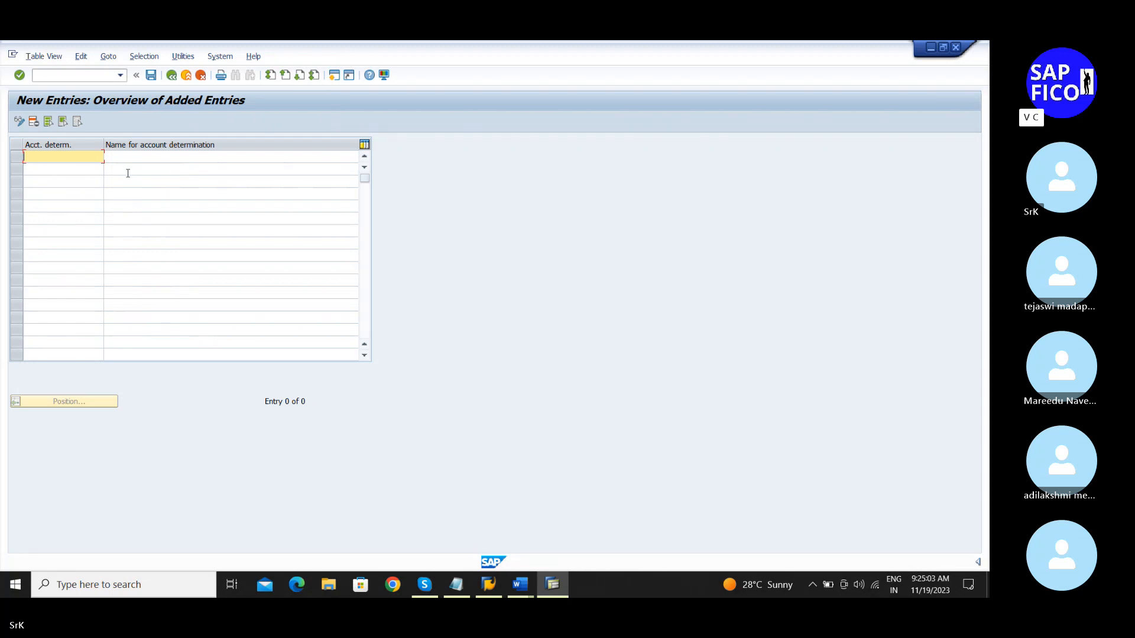
Step: Enter SRK1P&L as the account determination key
text(SR)
text(K)
text(PL)
key(BackSpace)
key(BackSpace)
text(K1PL)
key(BackSpace)
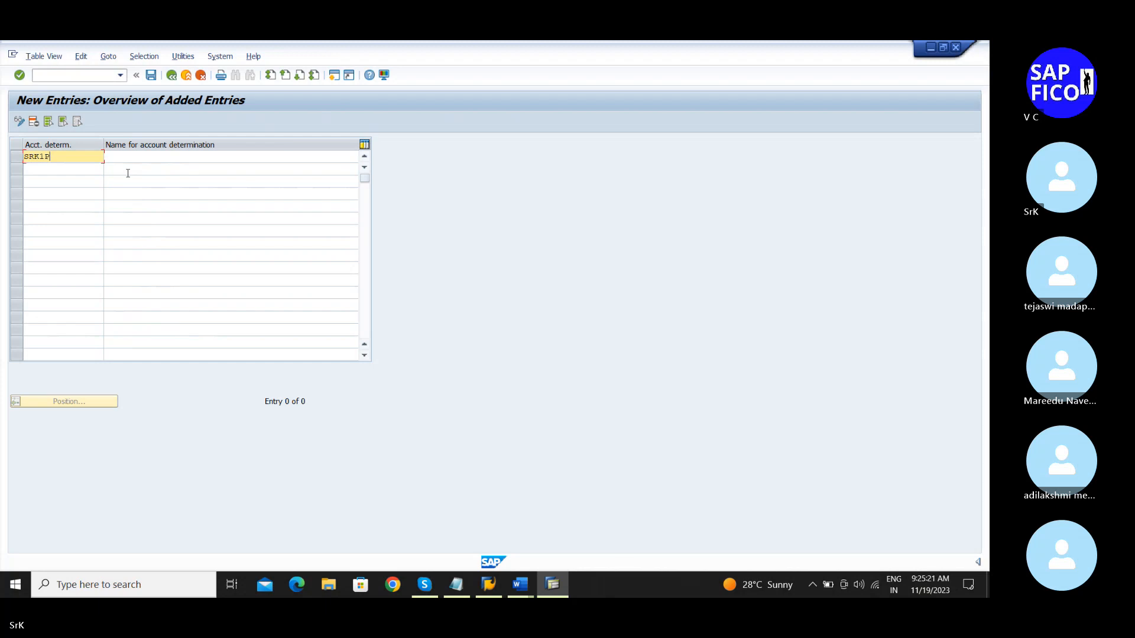
text(&)
key(BackSpace)
text(&)
key(BackSpace)
text(&L)
Step: Name the entry 'Plant and Machinery SRKM' and accept it
key(Tab)
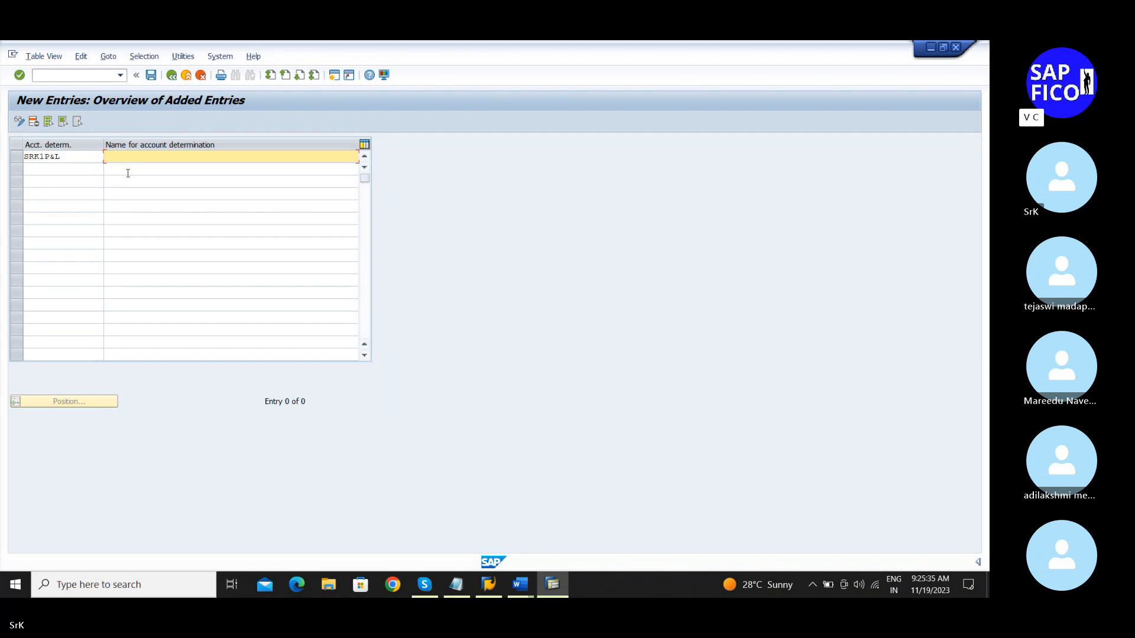
text(Plant and Machinery Sr)
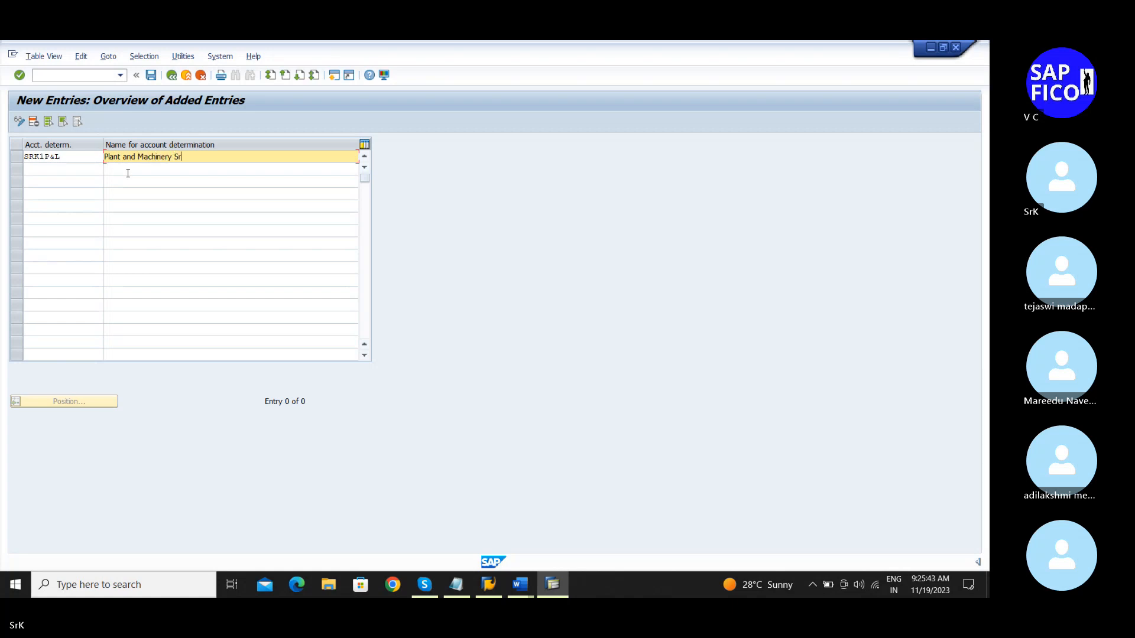
key(BackSpace)
text(RKM)
drag(90, 156, 20, 158)
click(84, 158)
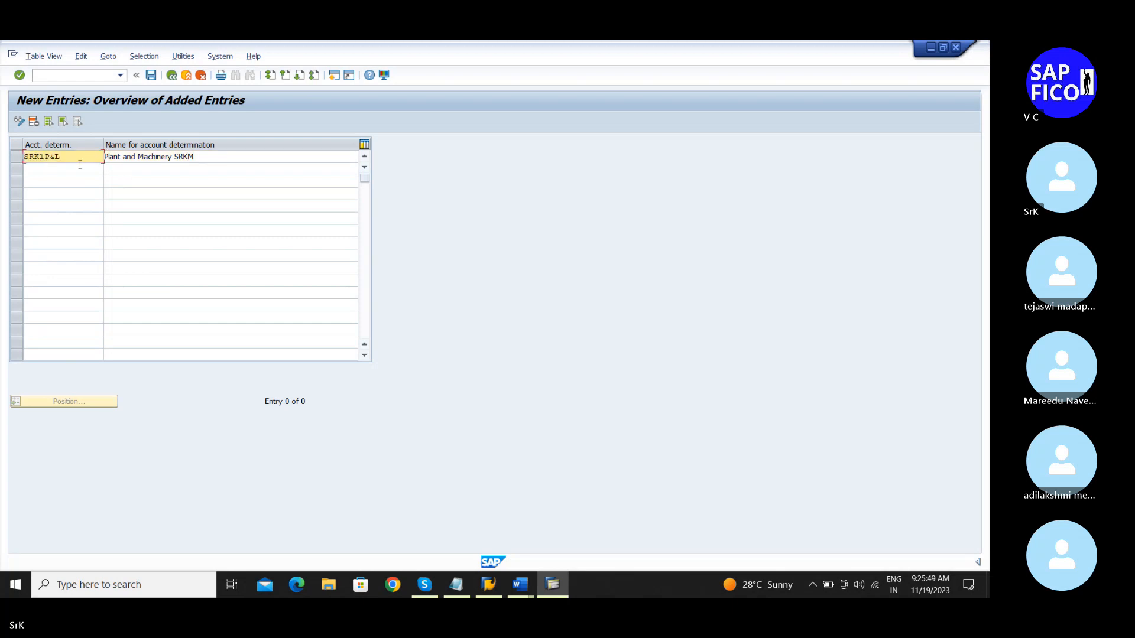
key(Return)
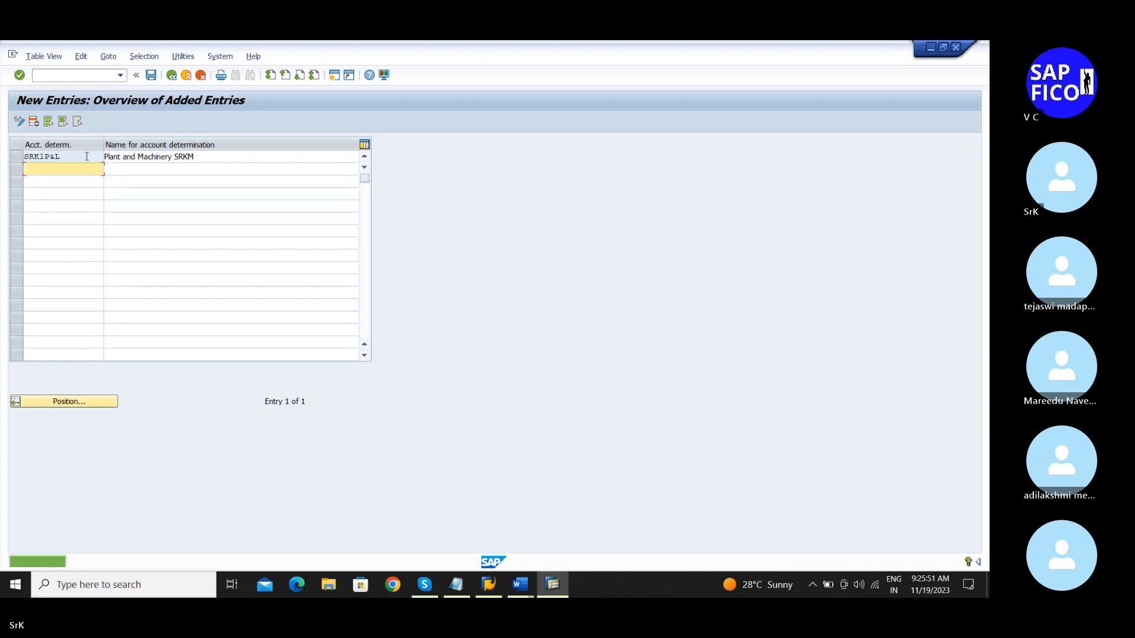
Step: Save the new account determination under the customizing request
click(157, 76)
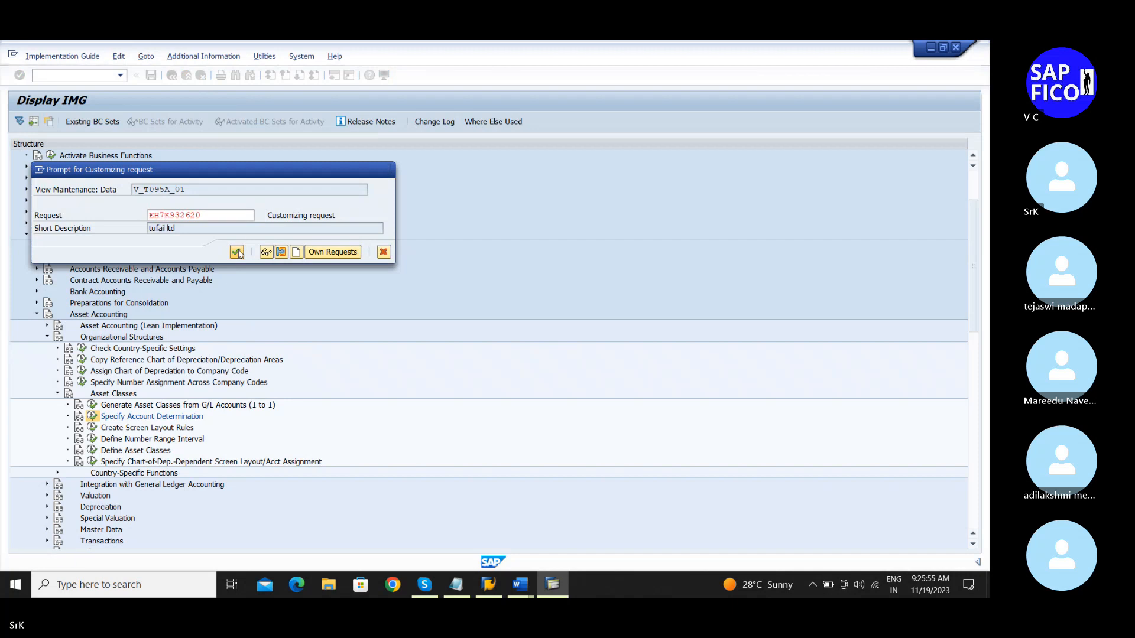
click(236, 253)
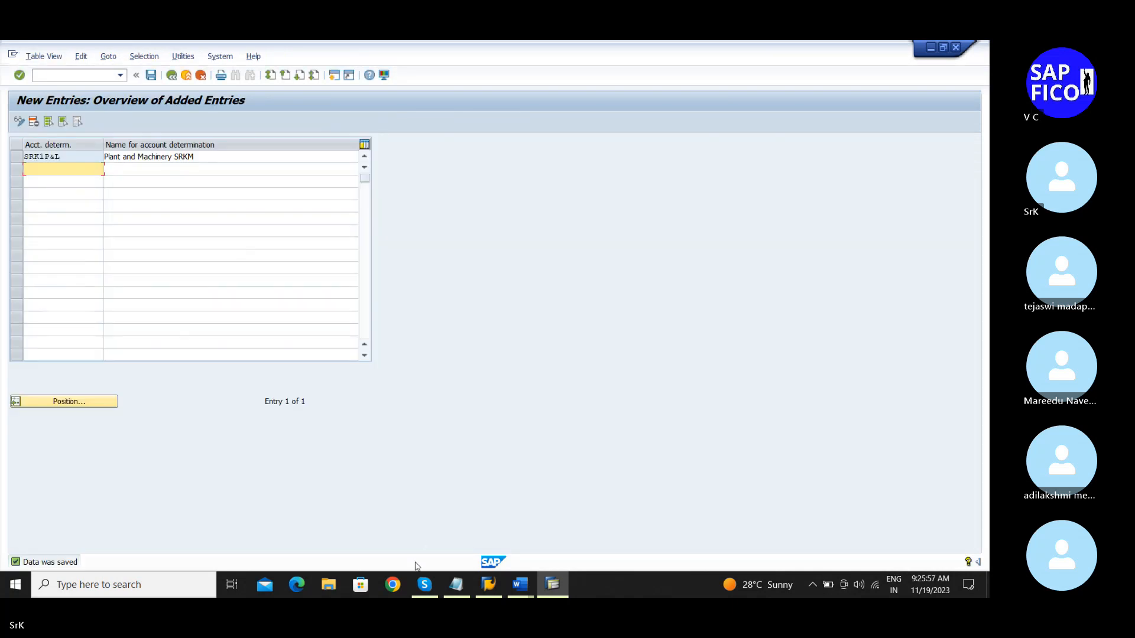
mouse_move(457, 585)
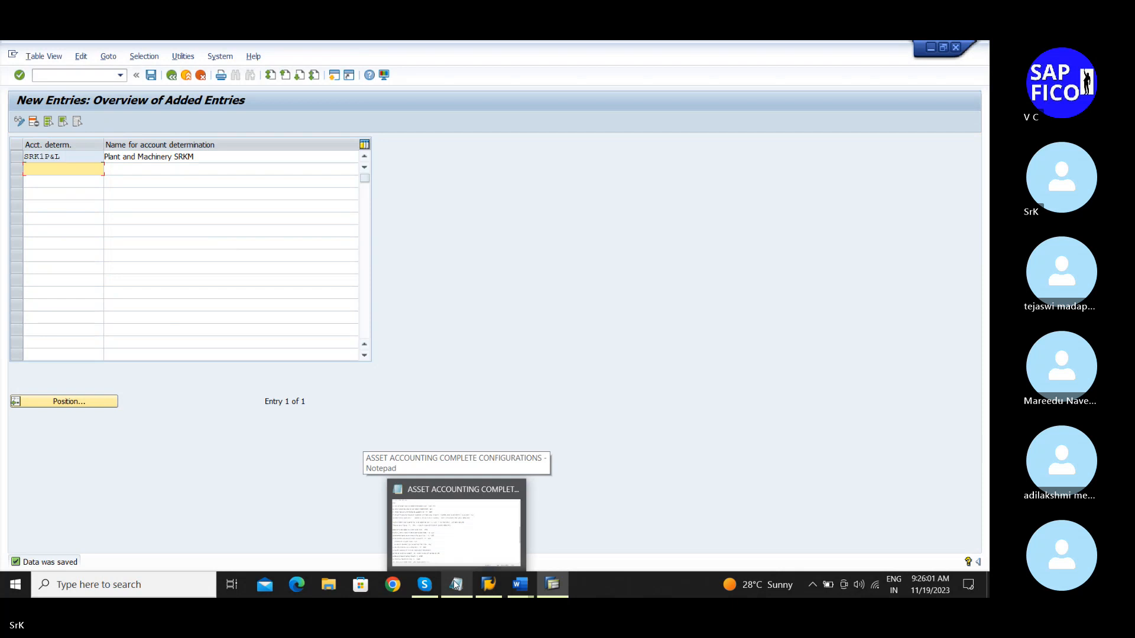
Step: Replace KINDP&M with SRK1P&L as the main-asset key in step 4 of the notes, then save and minimize them
click(455, 584)
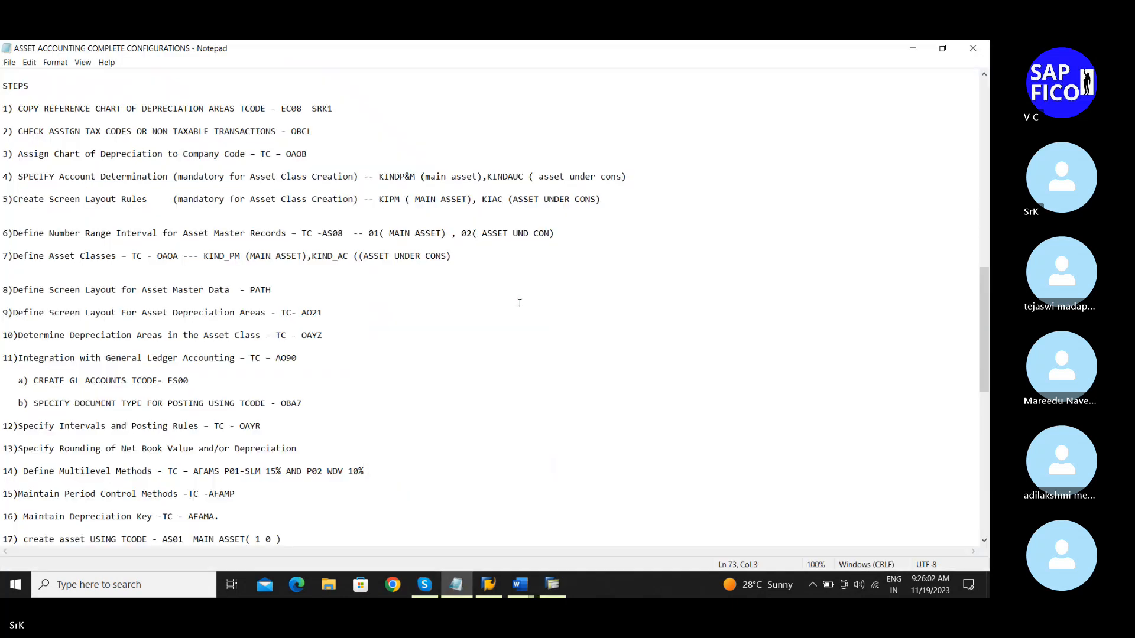
click(419, 176)
key(BackSpace)
key(BackSpace)
key(BackSpace)
key(BackSpace)
key(BackSpace)
key(BackSpace)
key(BackSpace)
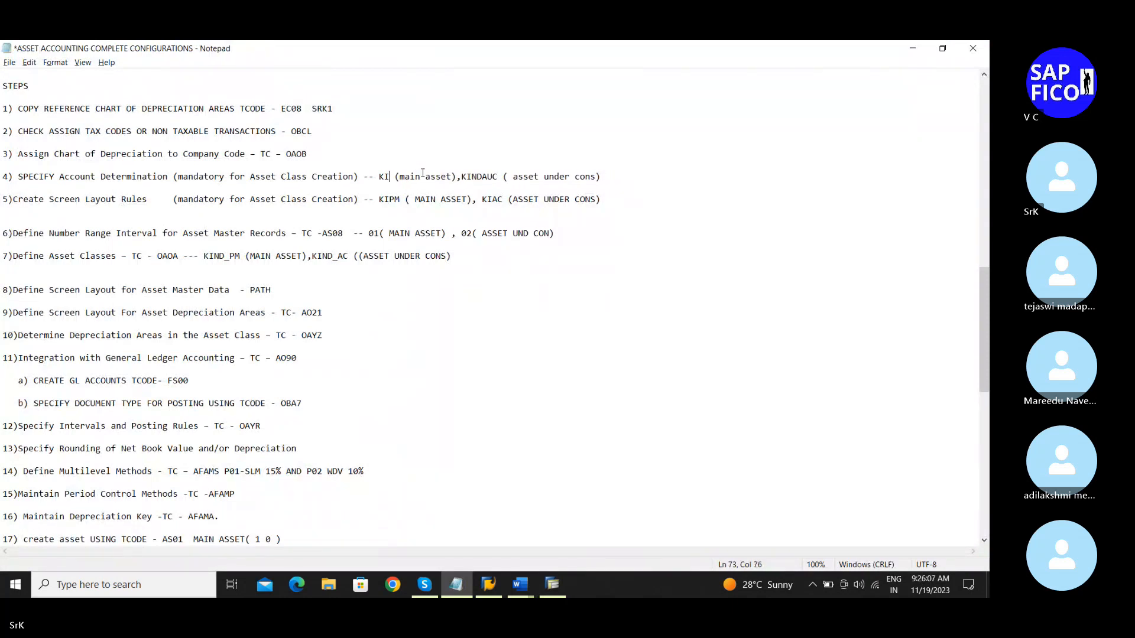
text(SRK1P&L)
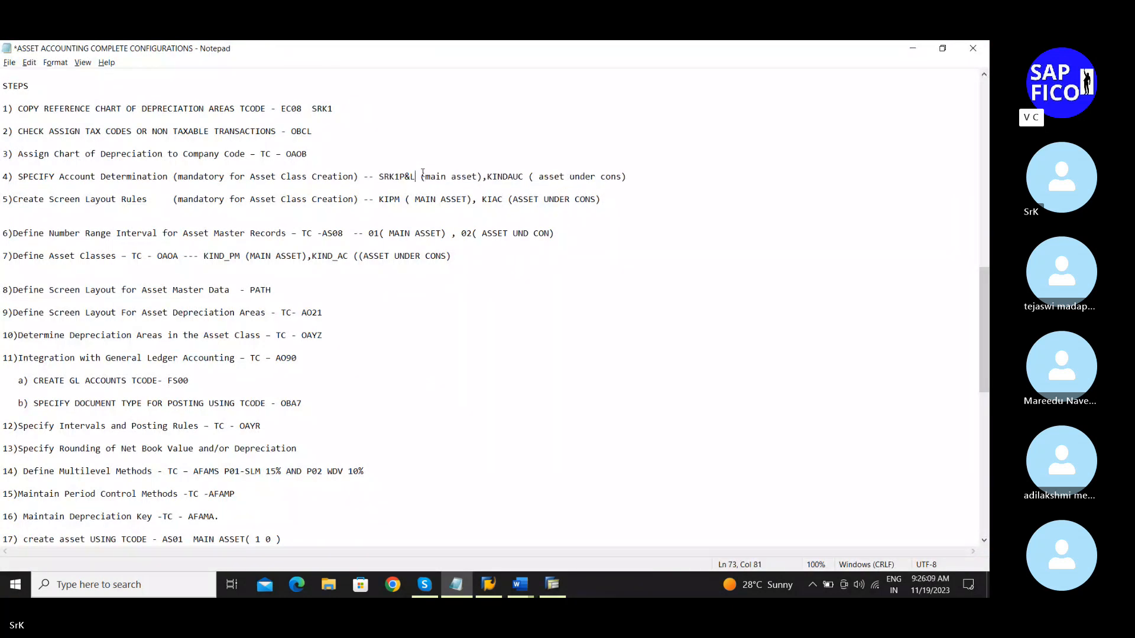
key(ctrl+s)
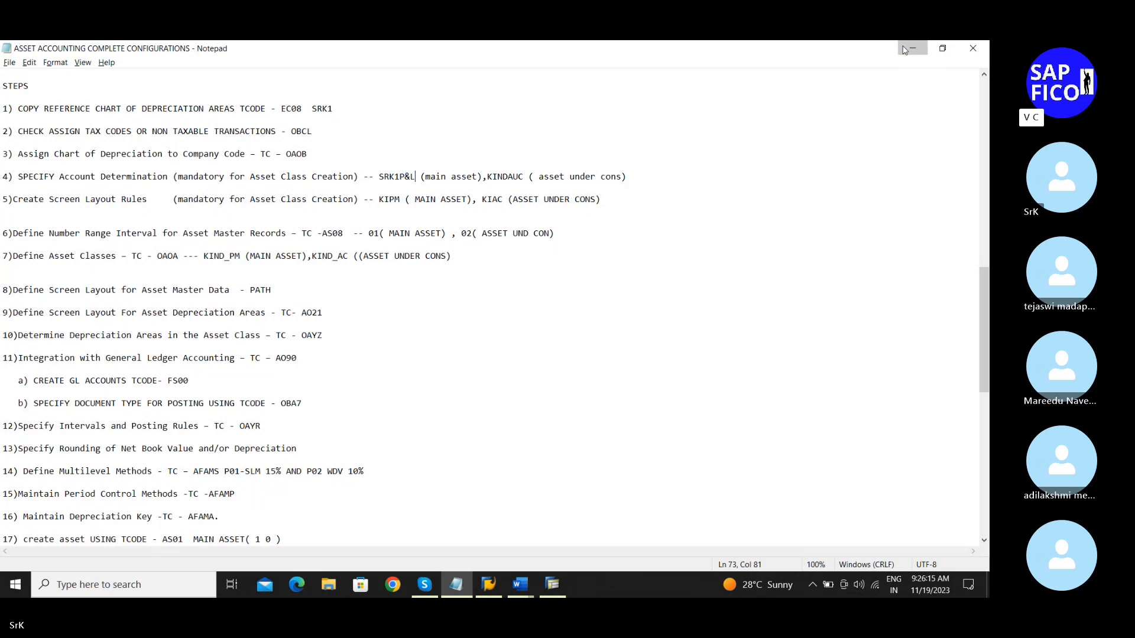
click(905, 49)
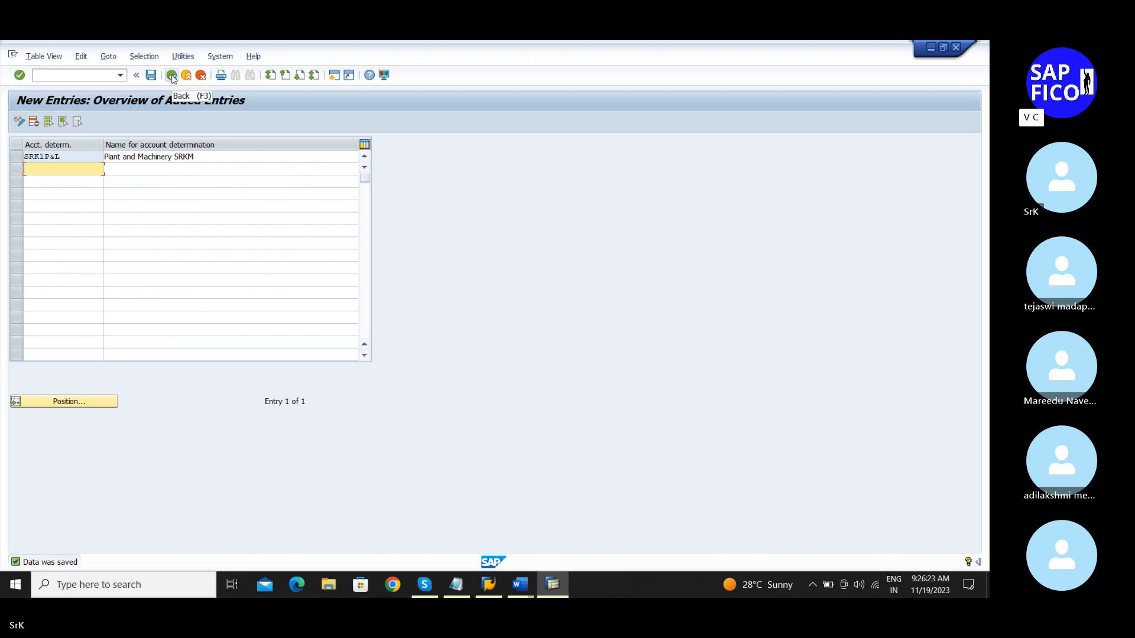
Step: Add account determination SRK1AUC named 'Assest account construction for SRKM' and save it
click(29, 171)
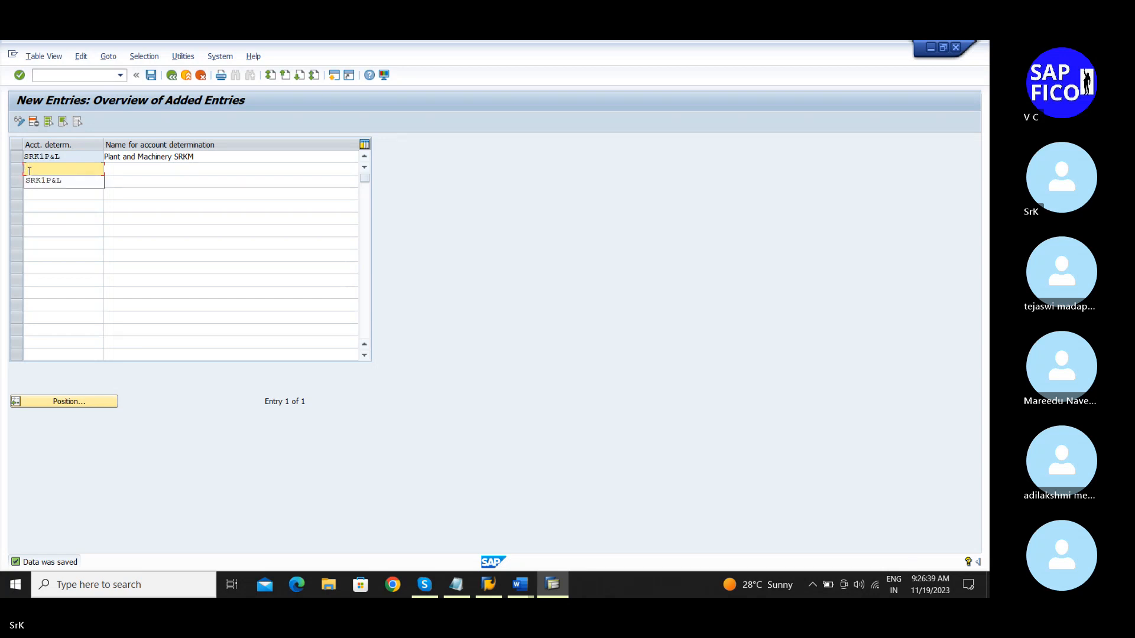
text(SRK1A)
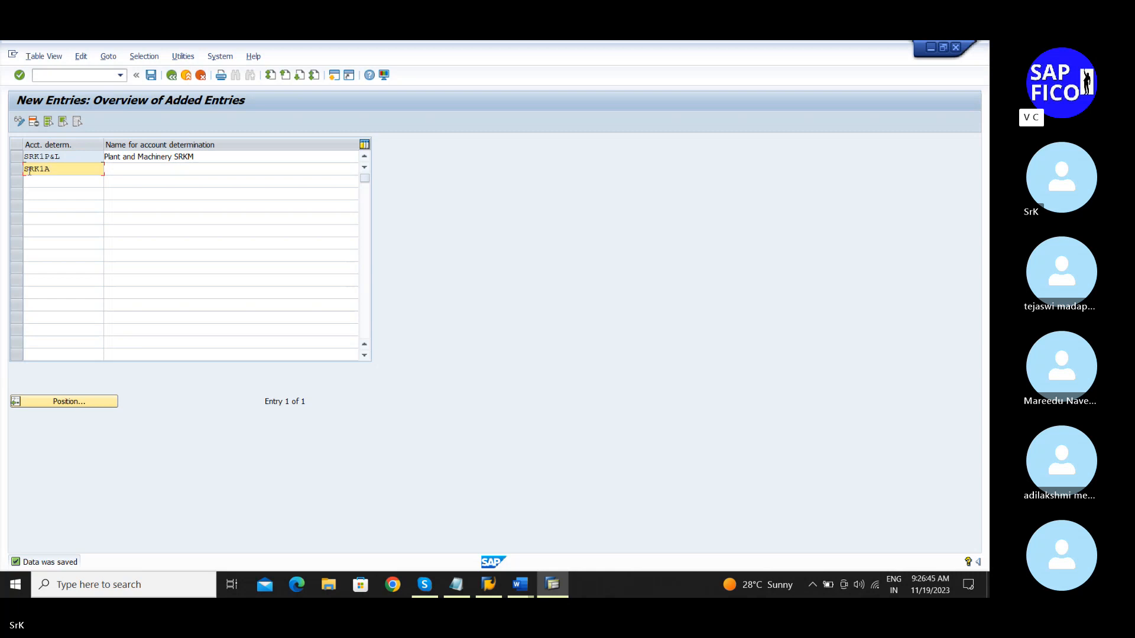
text(UC)
key(Tab)
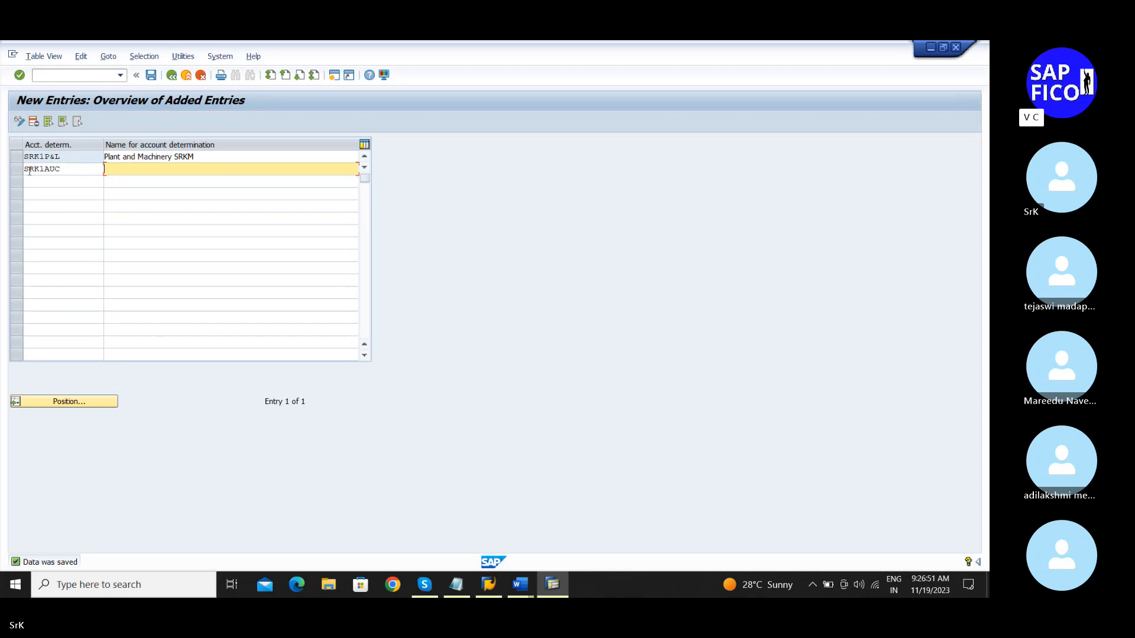
text(P)
key(BackSpace)
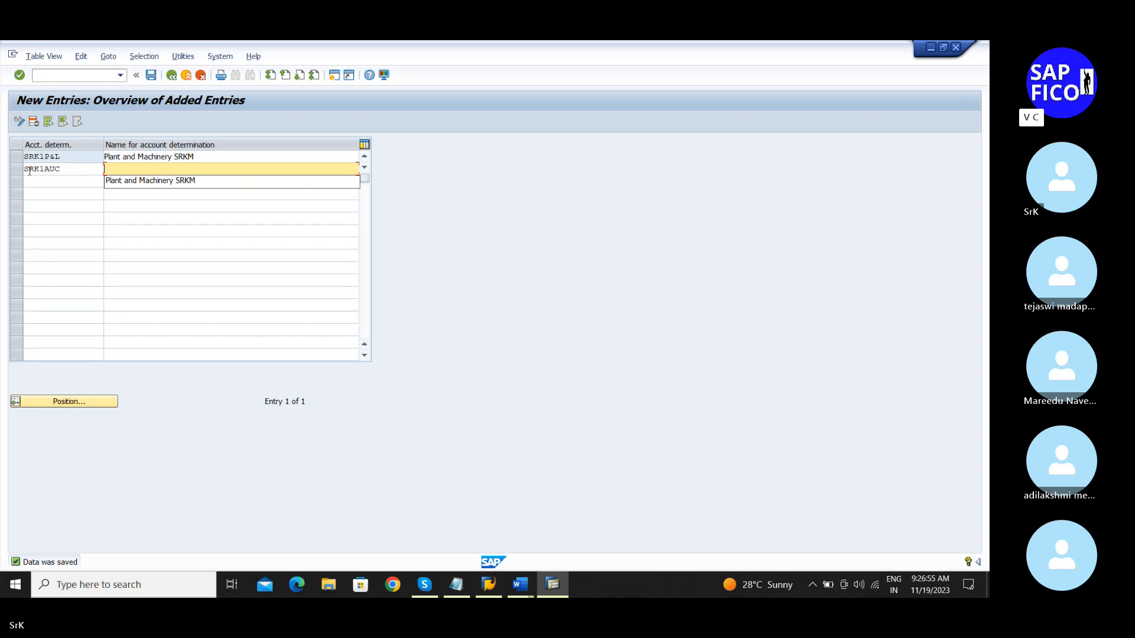
text(Ass)
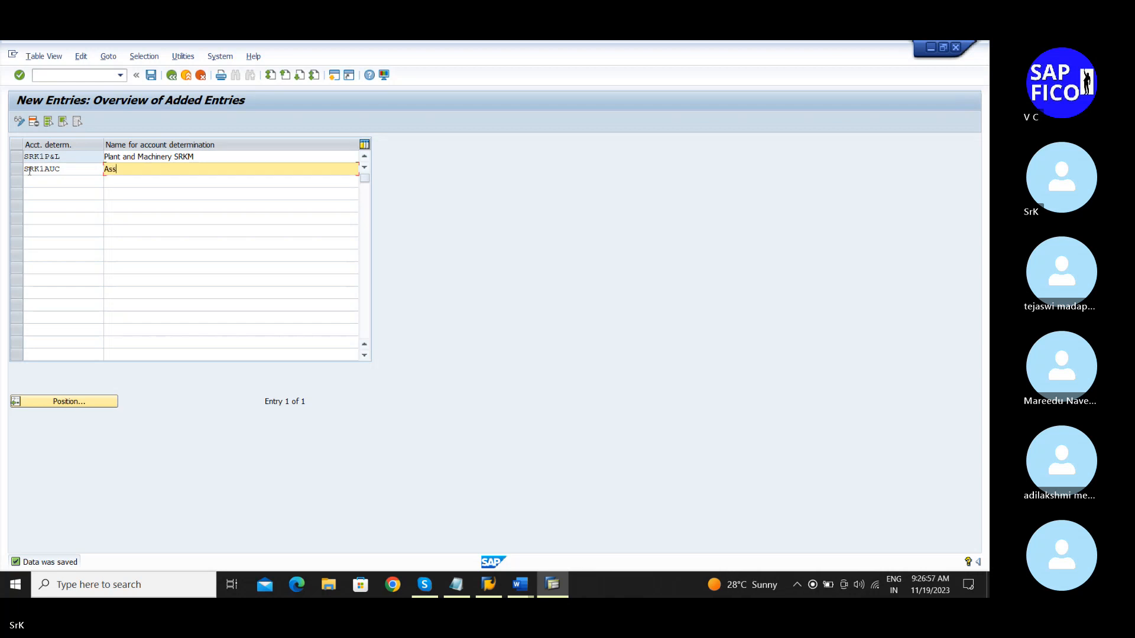
text(est account construction for SRKM)
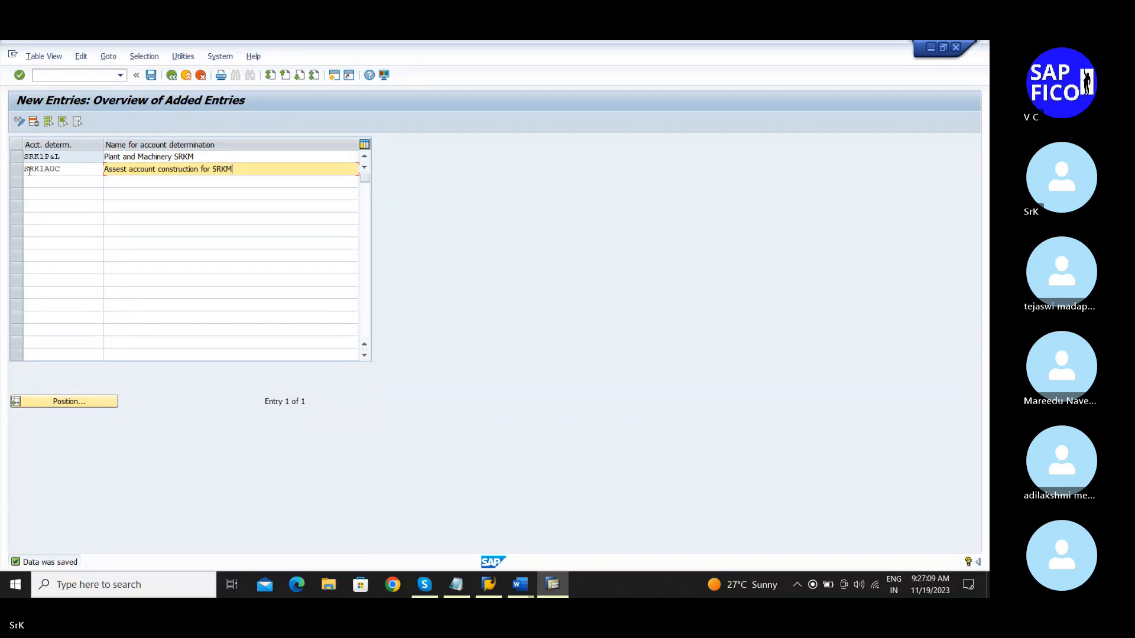
click(25, 170)
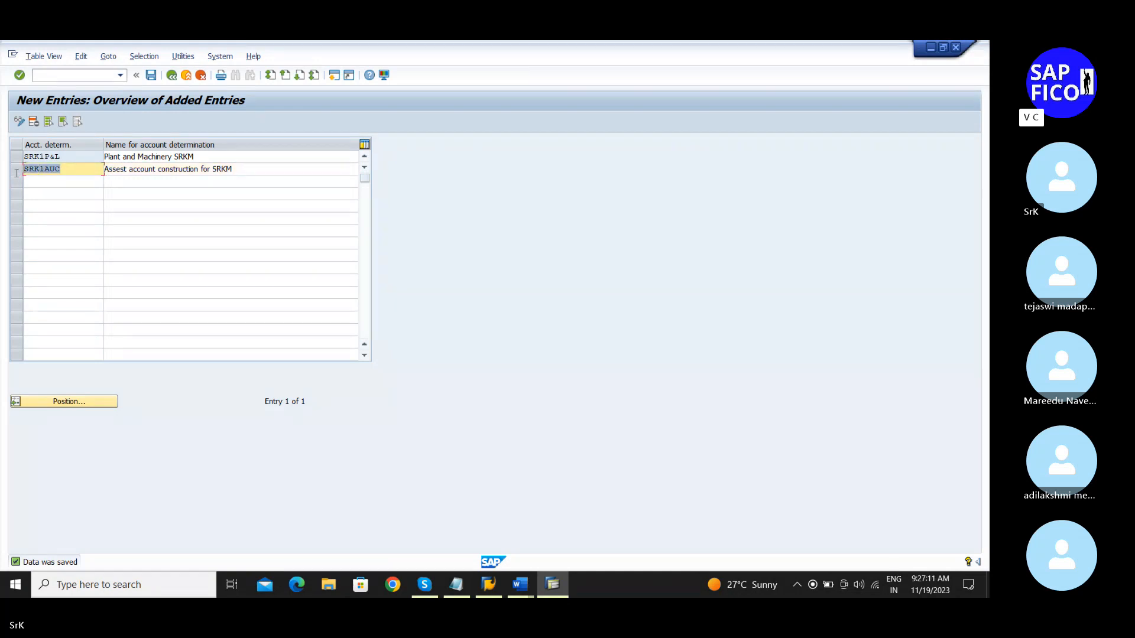
click(150, 75)
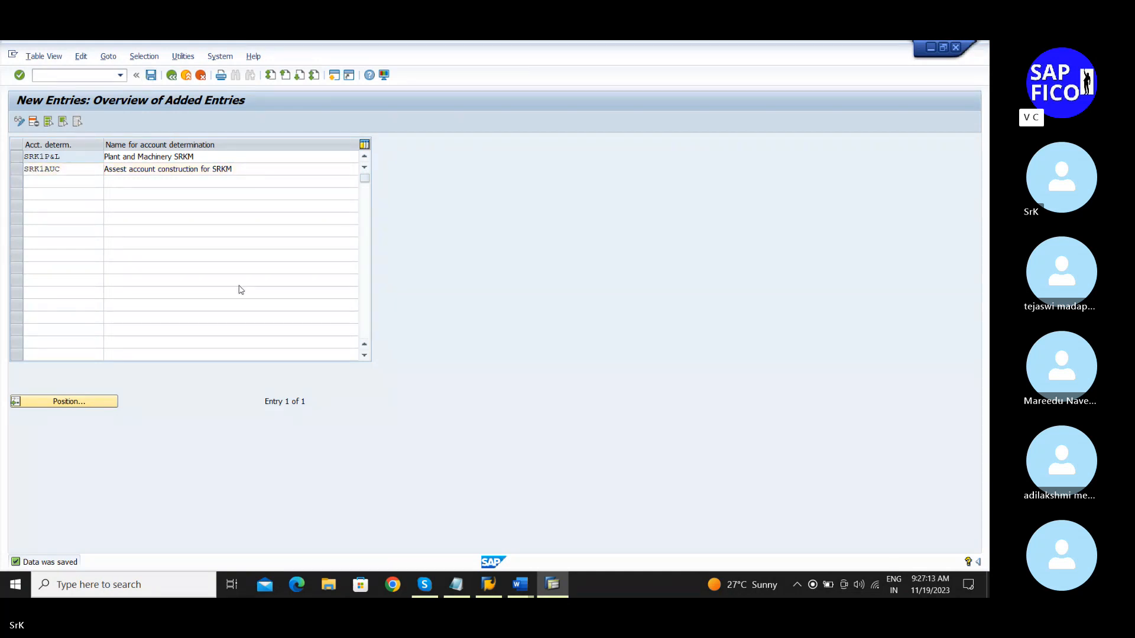
Step: Change KINDAUC to SRK1AUC in step 4 of the notes, save, and return to SAP's full list
click(451, 583)
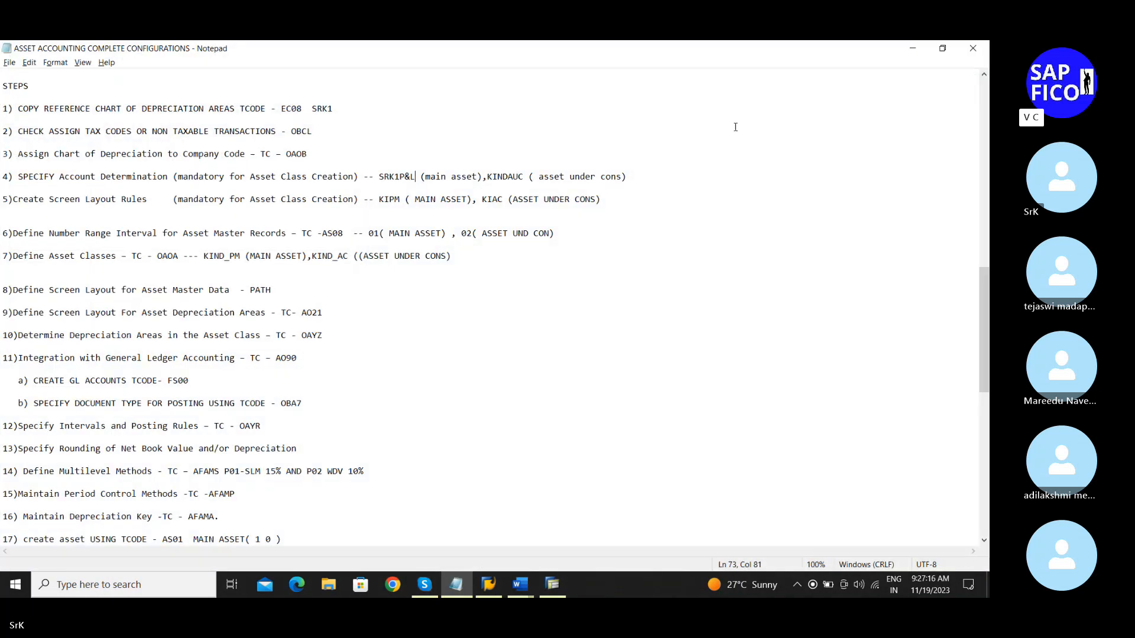
click(525, 173)
key(BackSpace)
key(BackSpace)
key(BackSpace)
key(BackSpace)
key(BackSpace)
key(BackSpace)
key(BackSpace)
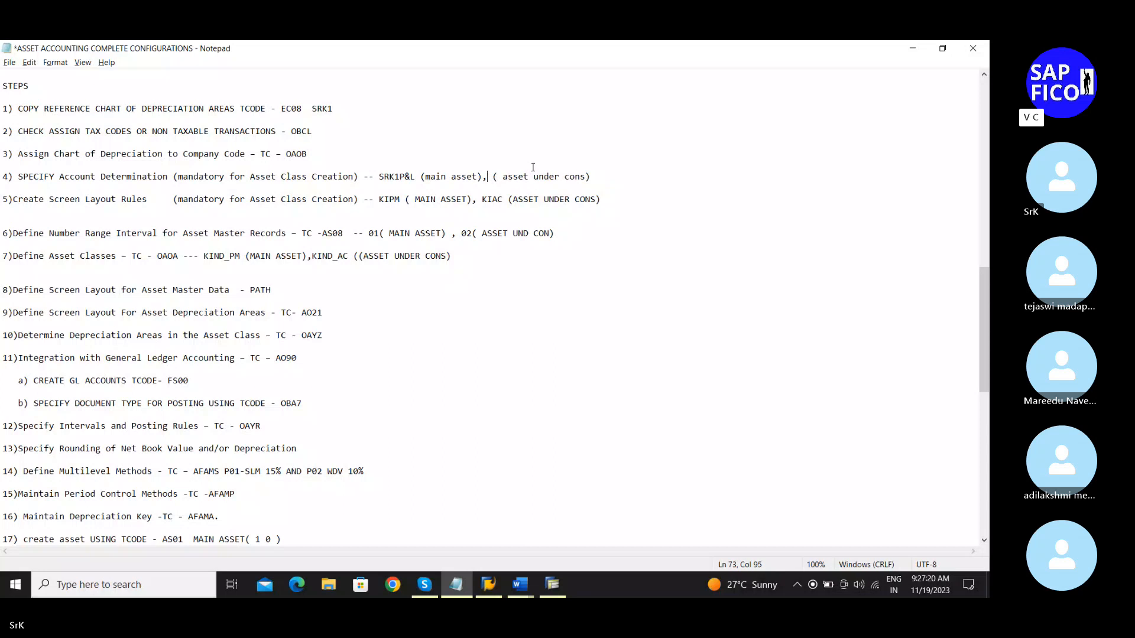
text(SRK1AUC)
key(ctrl+s)
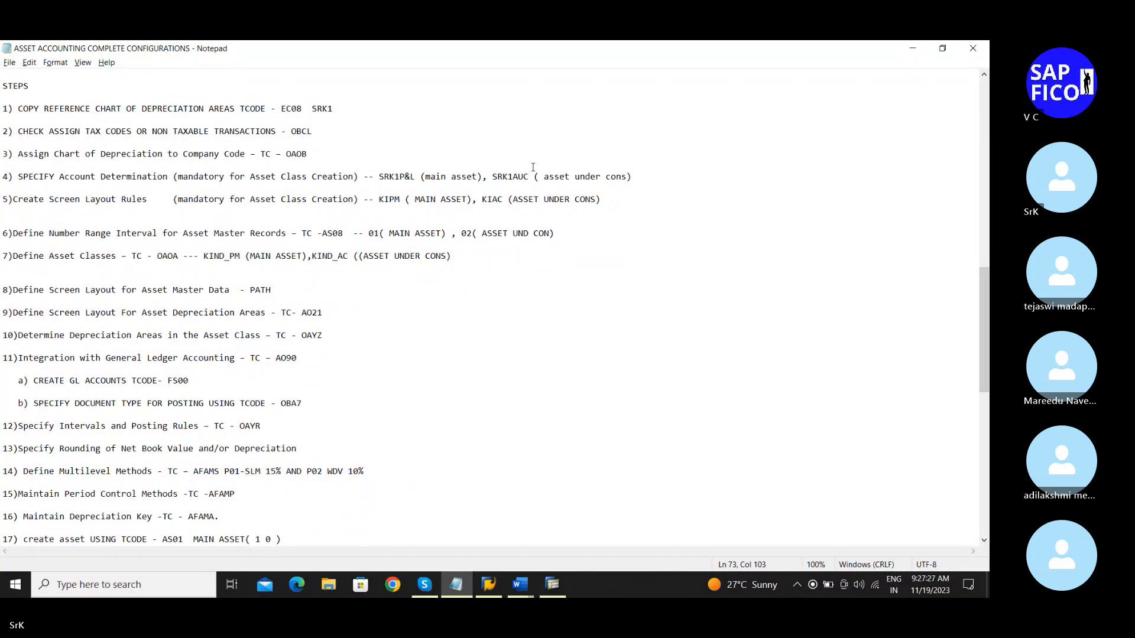
scroll(533, 167, down, 1)
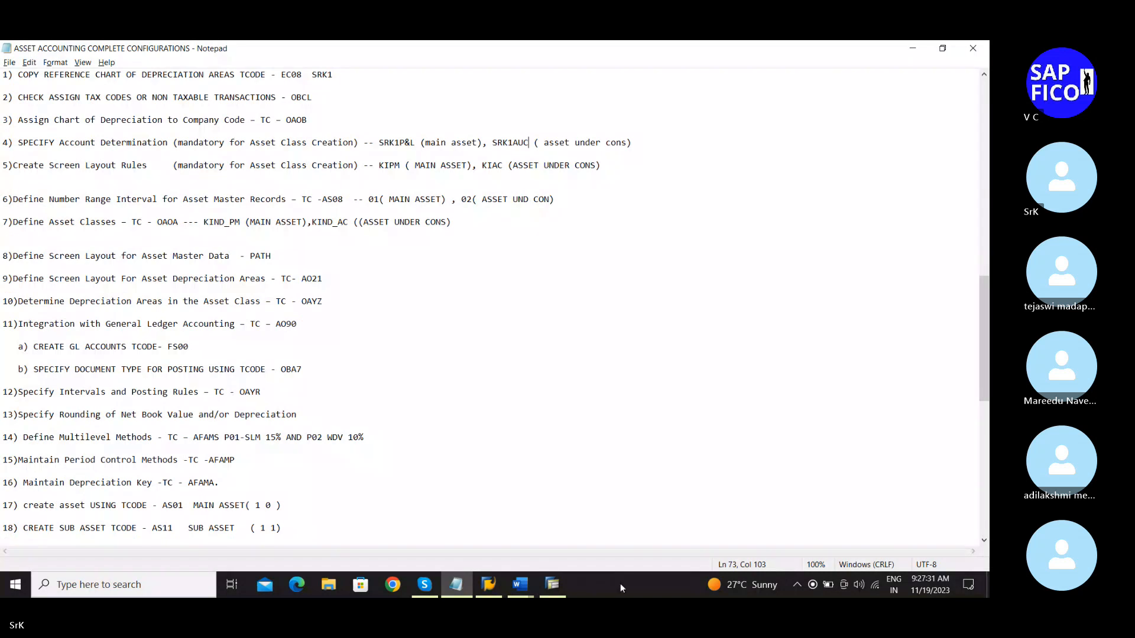
click(553, 585)
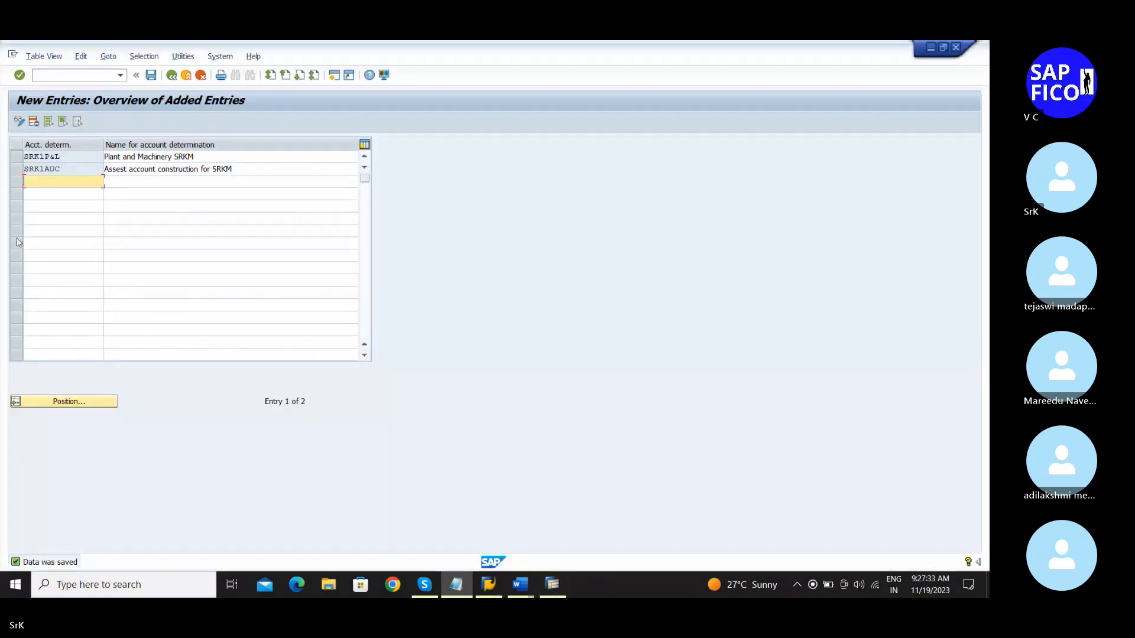
click(171, 75)
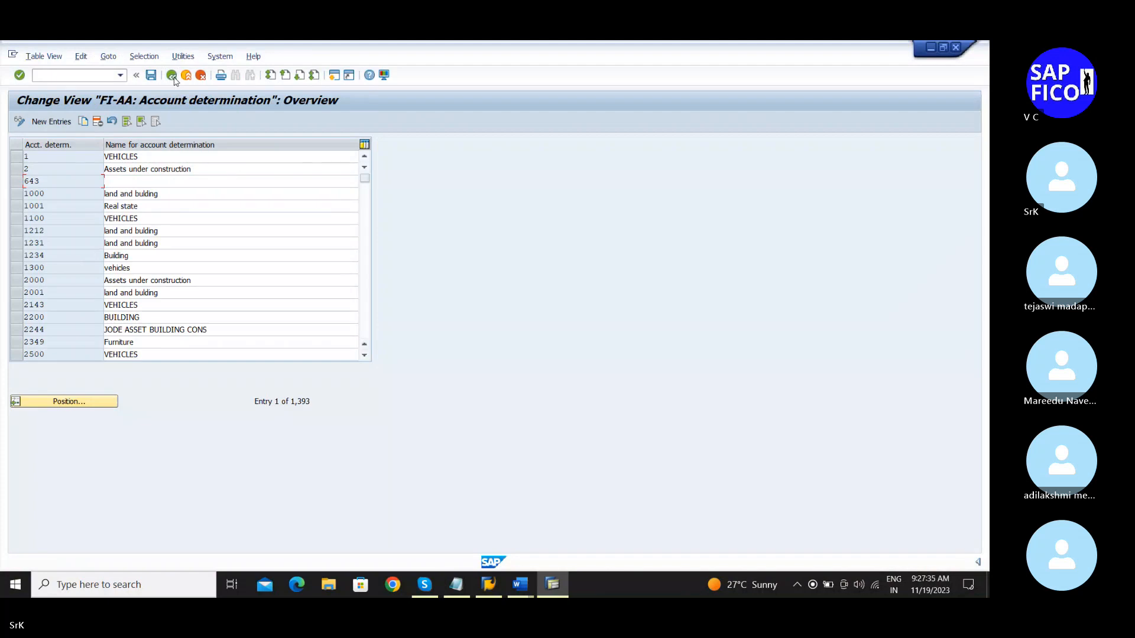
Step: Position the account determination list at SrK1 so SRK1AUC and SRK1P&L are visible
click(56, 402)
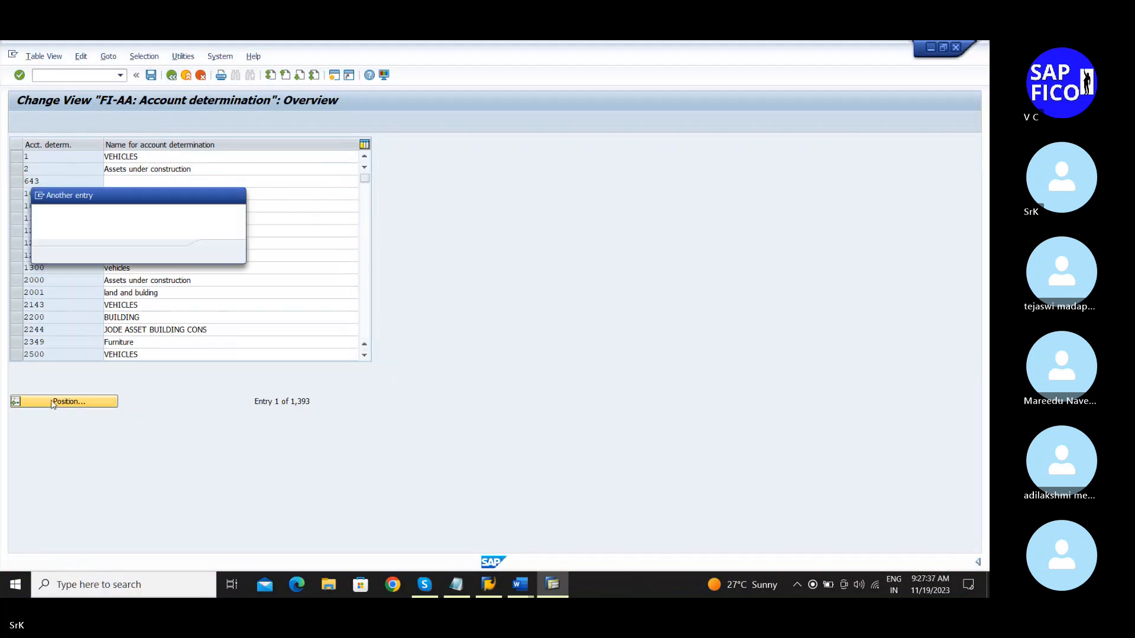
text(s)
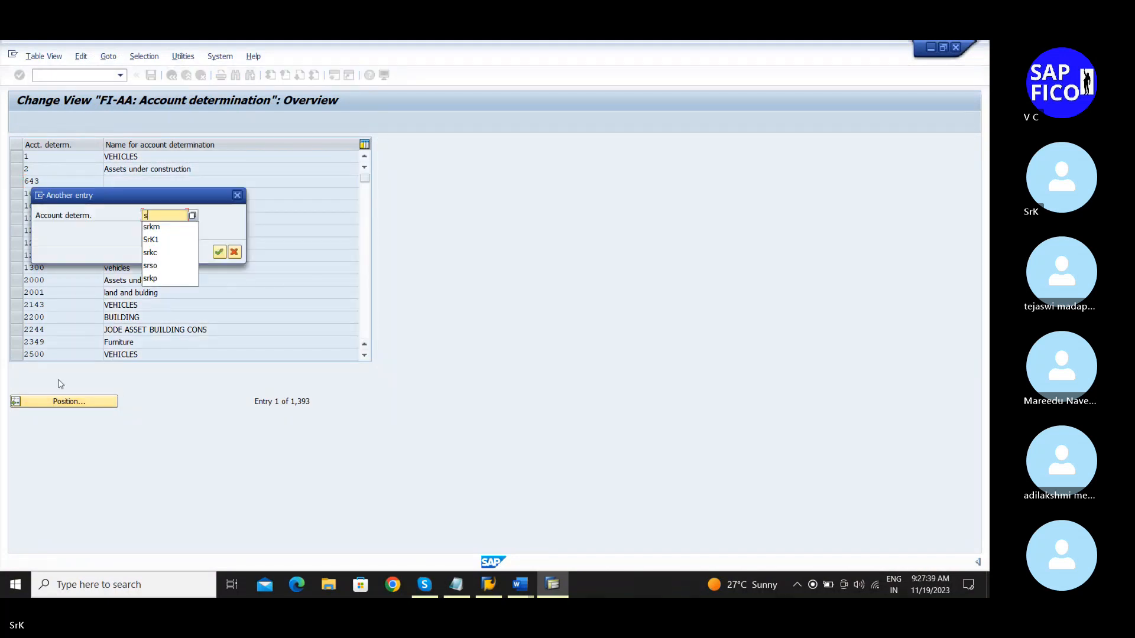
click(159, 241)
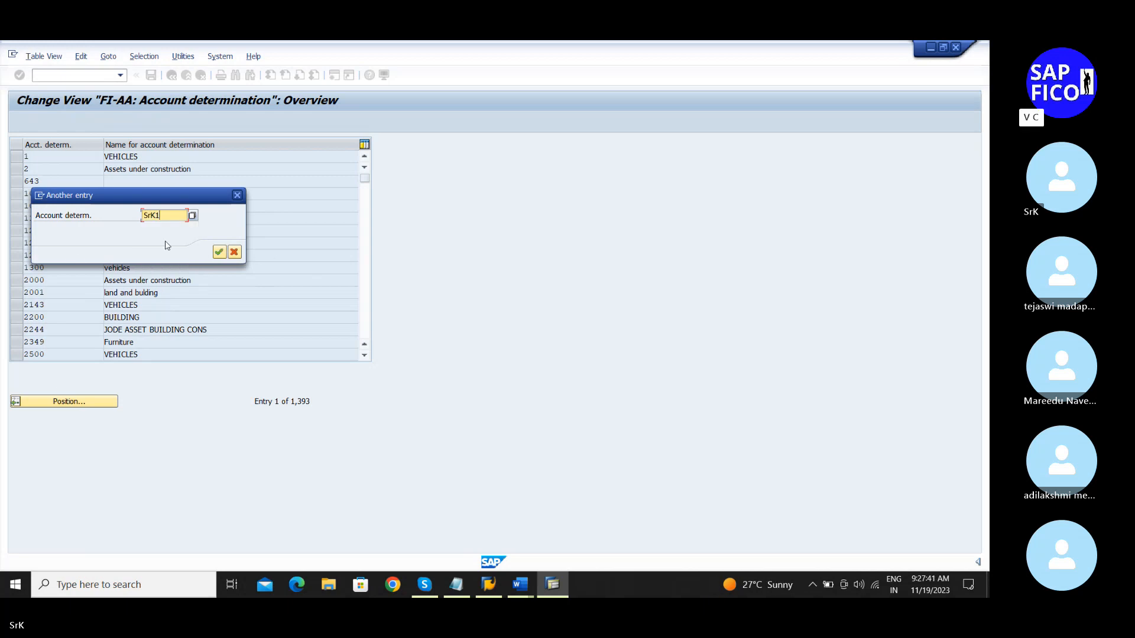
click(220, 253)
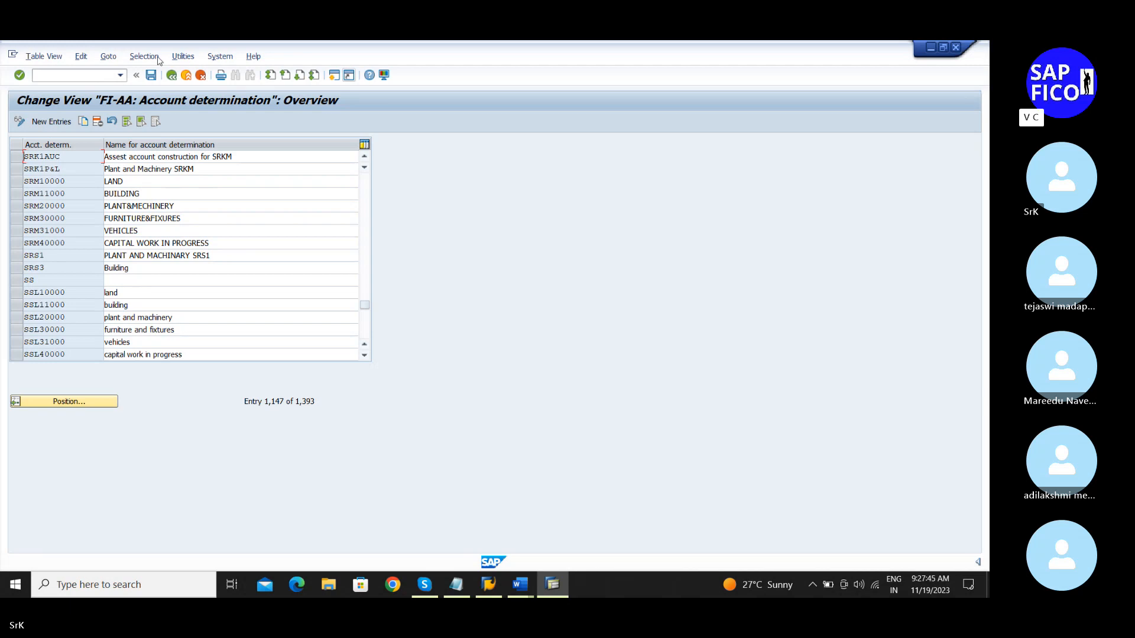
Step: Return to the IMG tree, review the notes, then bring SAP's Asset Classes activities forward
click(170, 76)
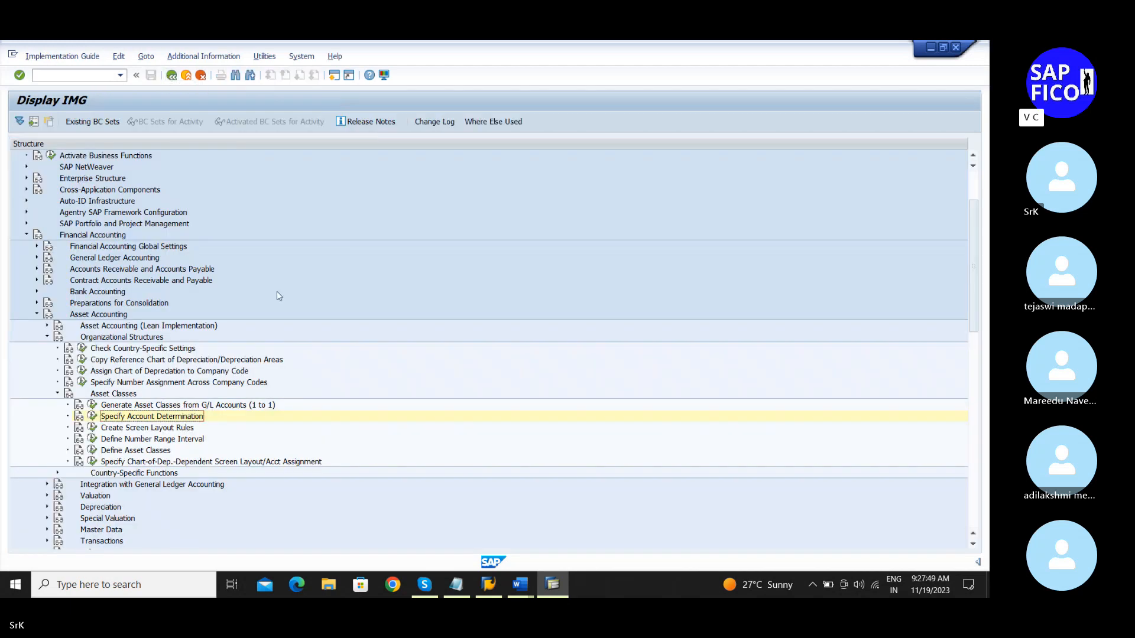
click(456, 587)
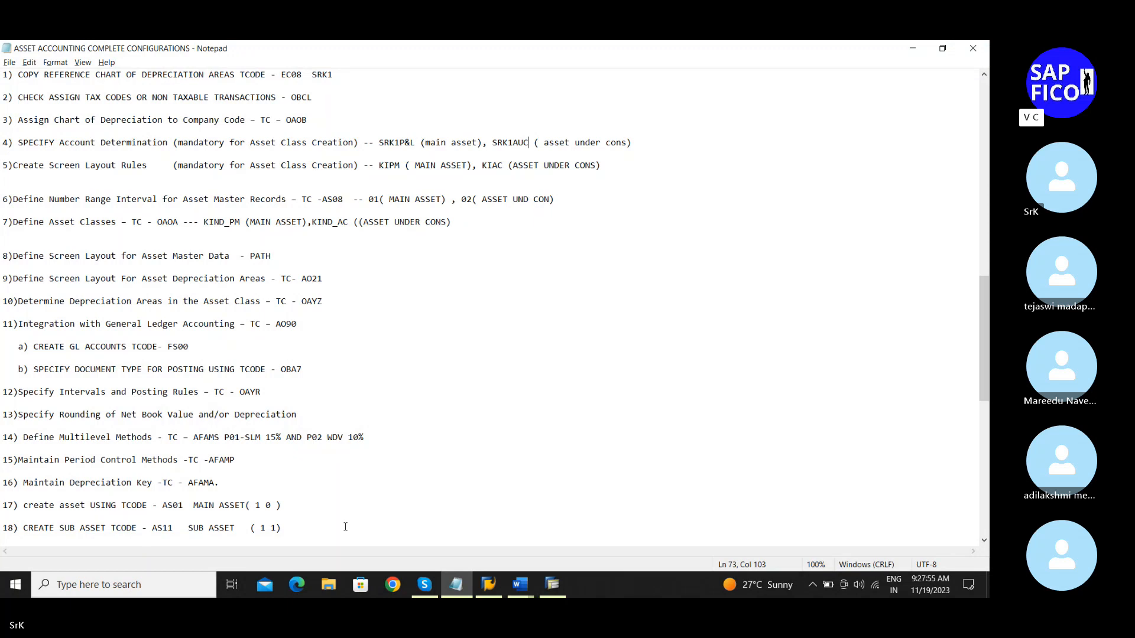
mouse_move(548, 589)
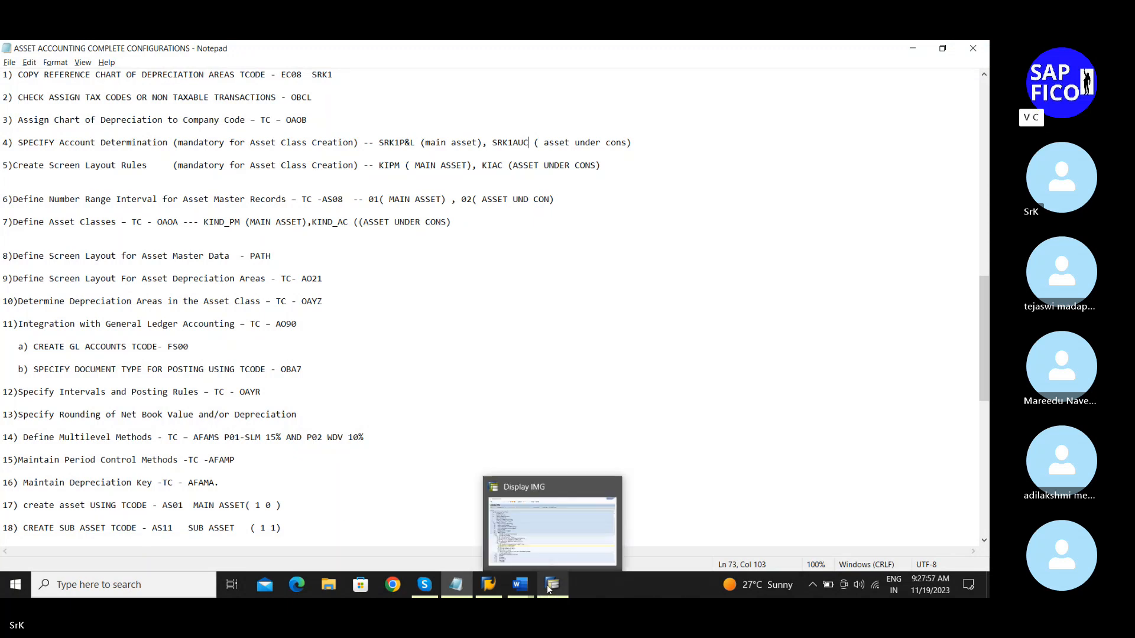
drag(518, 589, 475, 591)
mouse_move(474, 591)
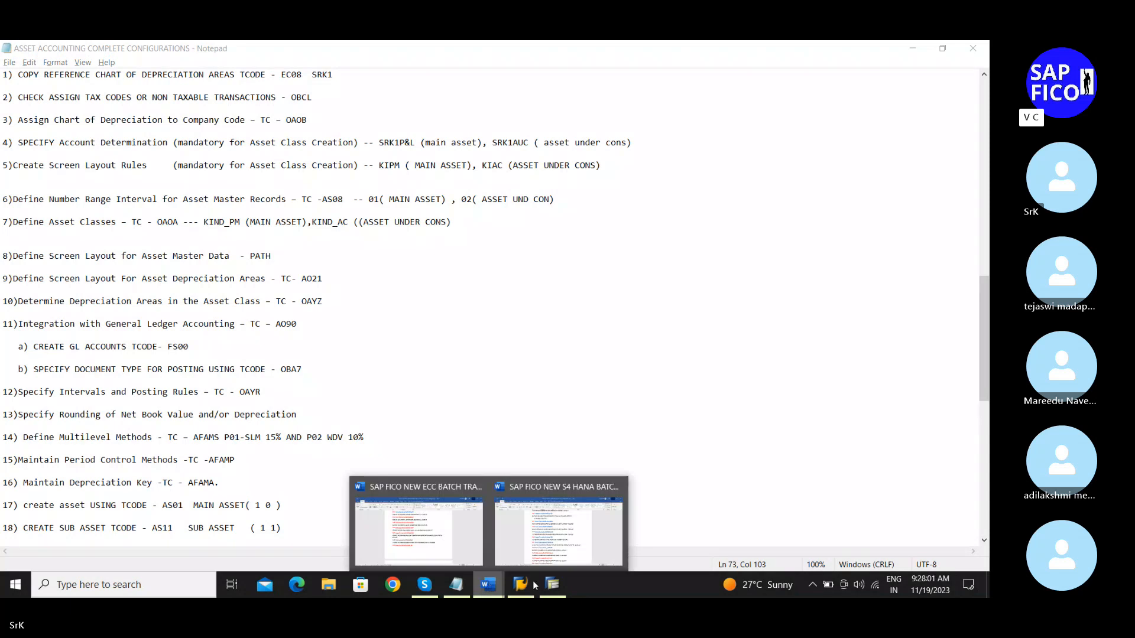
drag(497, 585, 463, 584)
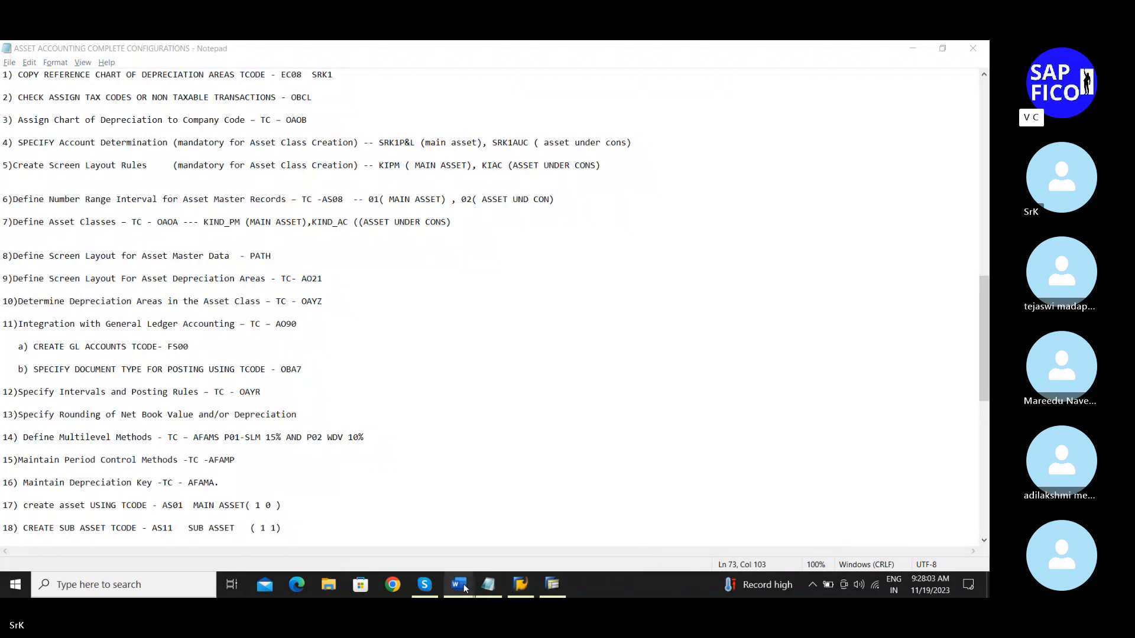
mouse_move(544, 580)
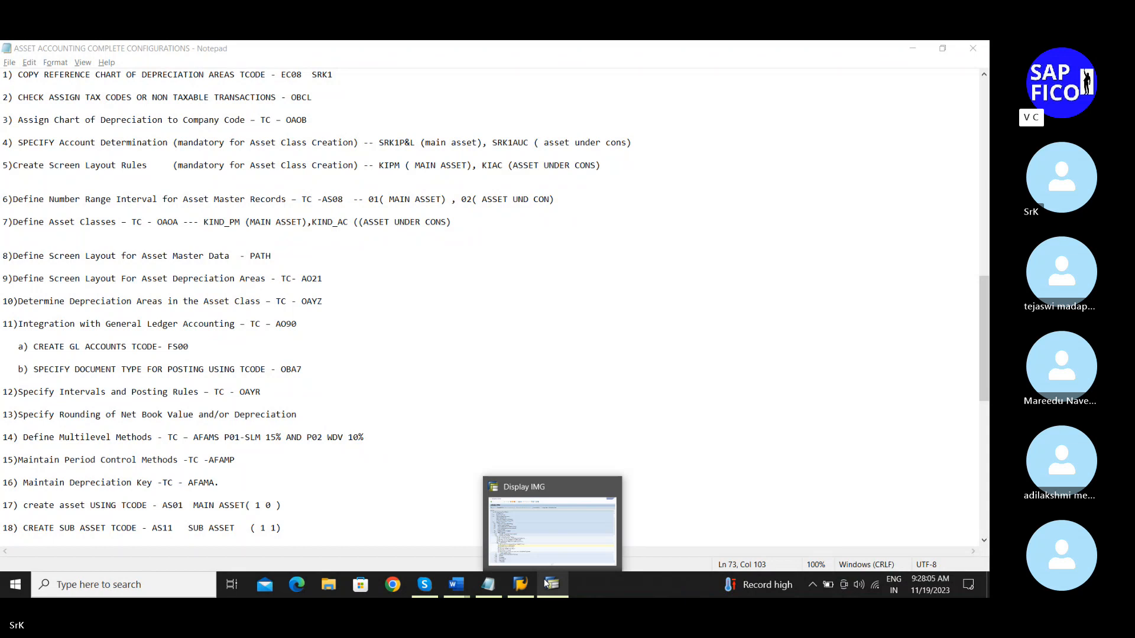
click(543, 579)
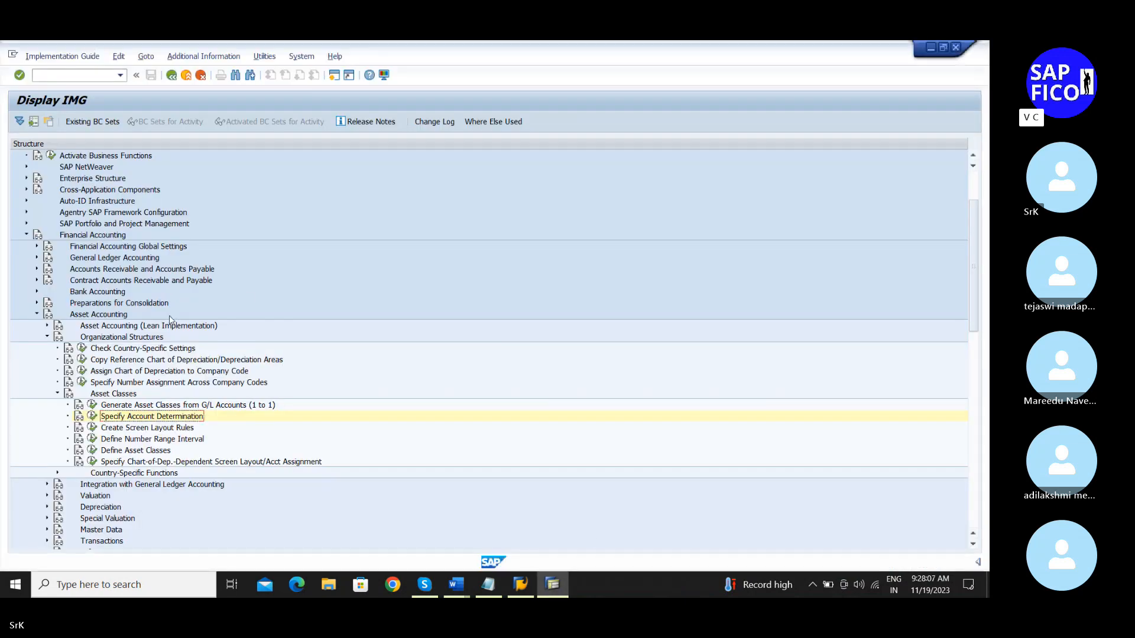
Step: Run Create Screen Layout Rules under Asset Classes in the IMG
scroll(171, 306, down, 2)
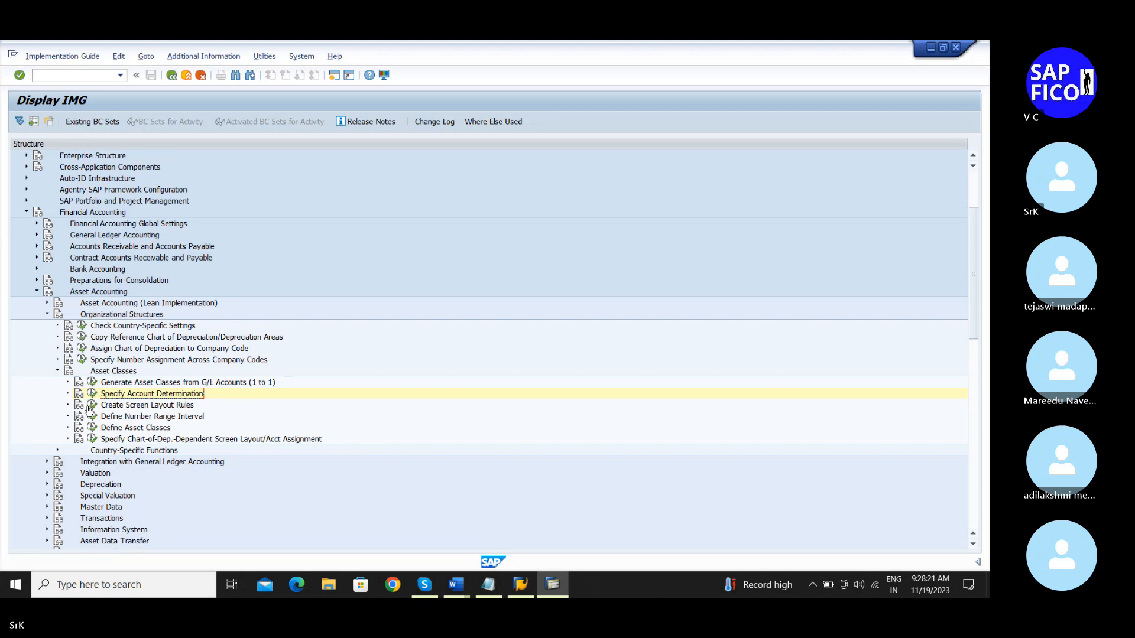
click(91, 406)
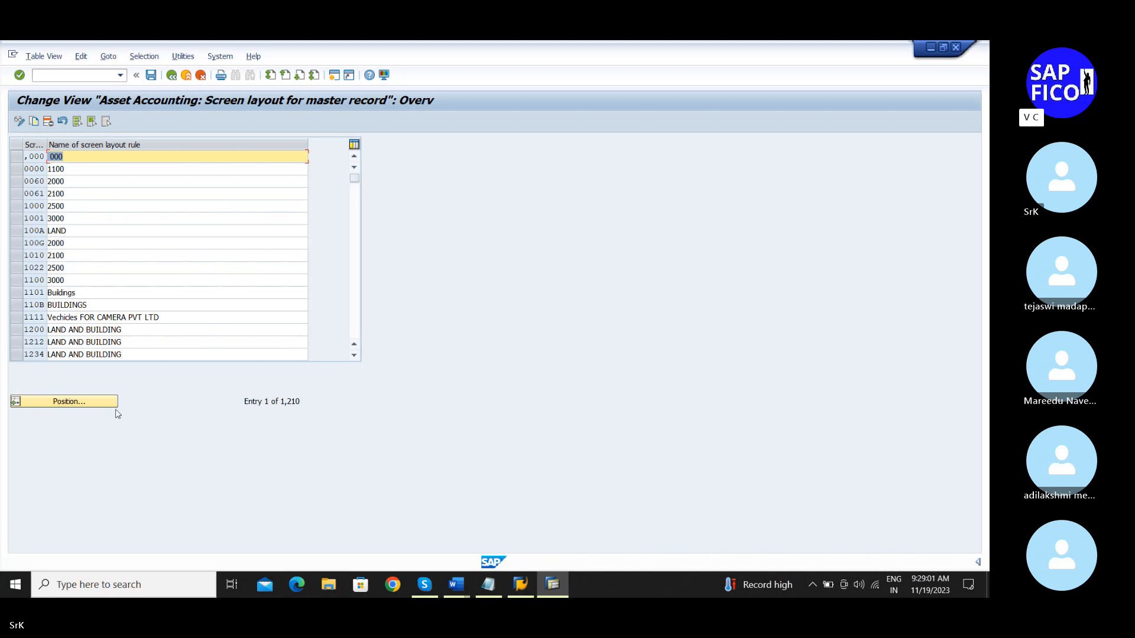
Step: Select the 1101 Buildings layout rule and reposition the rules list at 1200
click(25, 294)
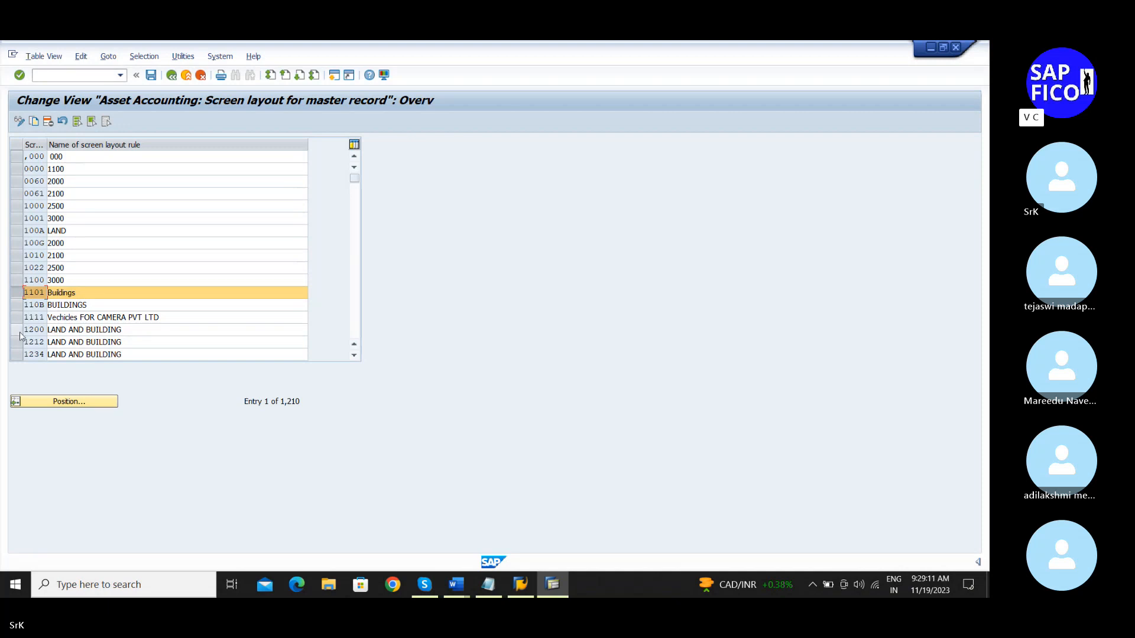
text(1200)
key(Return)
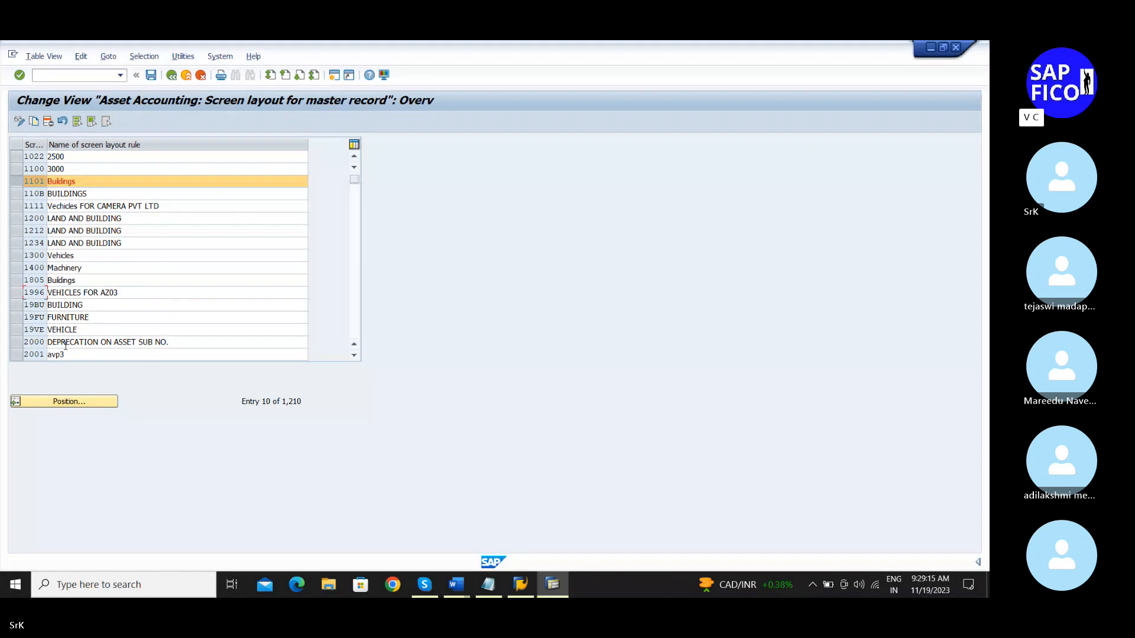
click(354, 355)
click(354, 355)
click(354, 356)
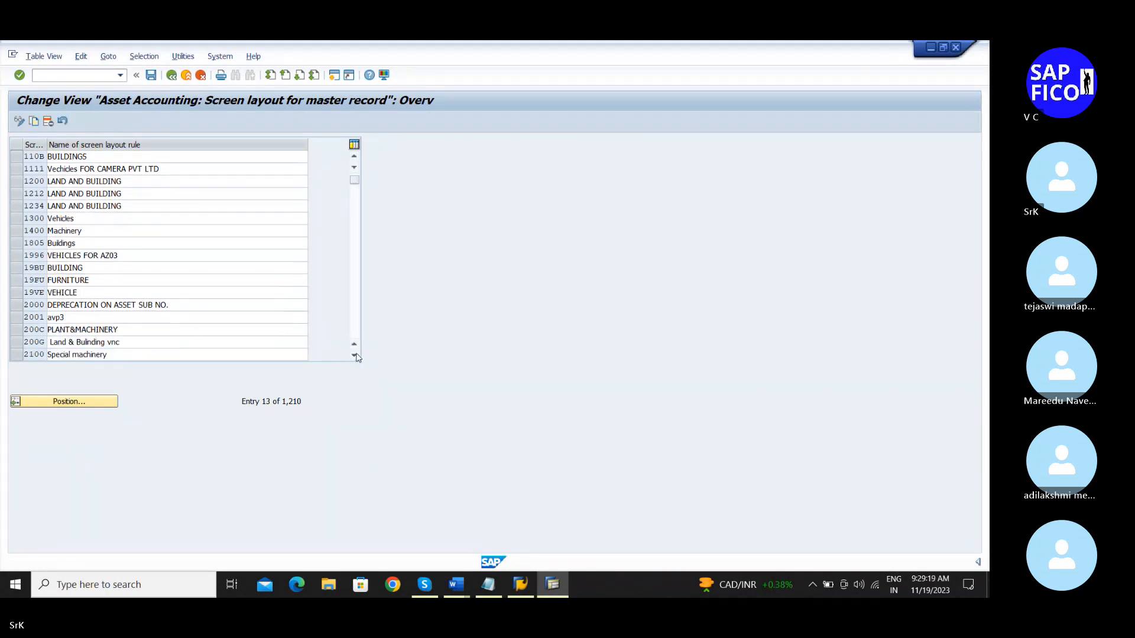
click(354, 355)
click(354, 355)
click(354, 356)
click(354, 356)
click(354, 356)
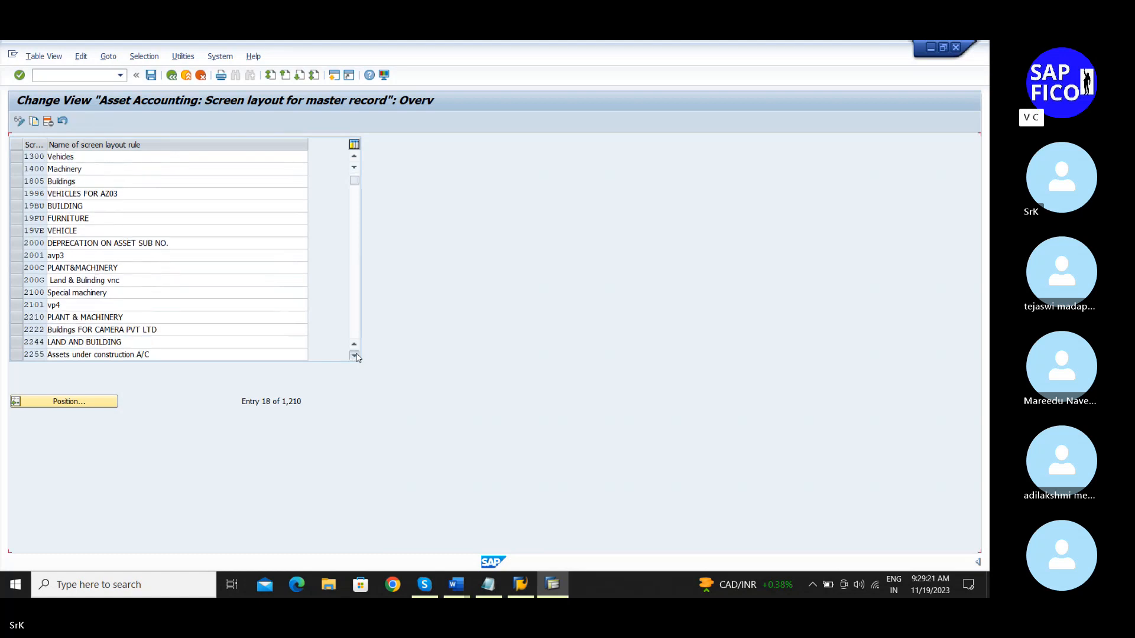
click(354, 355)
click(354, 356)
click(354, 355)
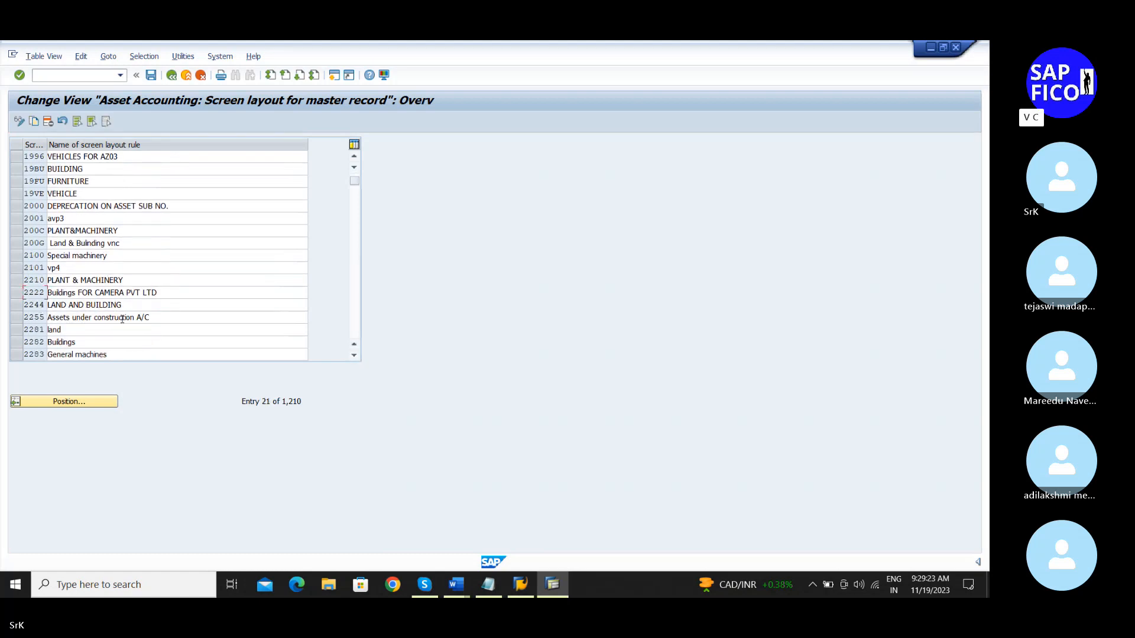
Step: Scroll down the rules and select 4000 Assets under constructionS as the second template
click(15, 318)
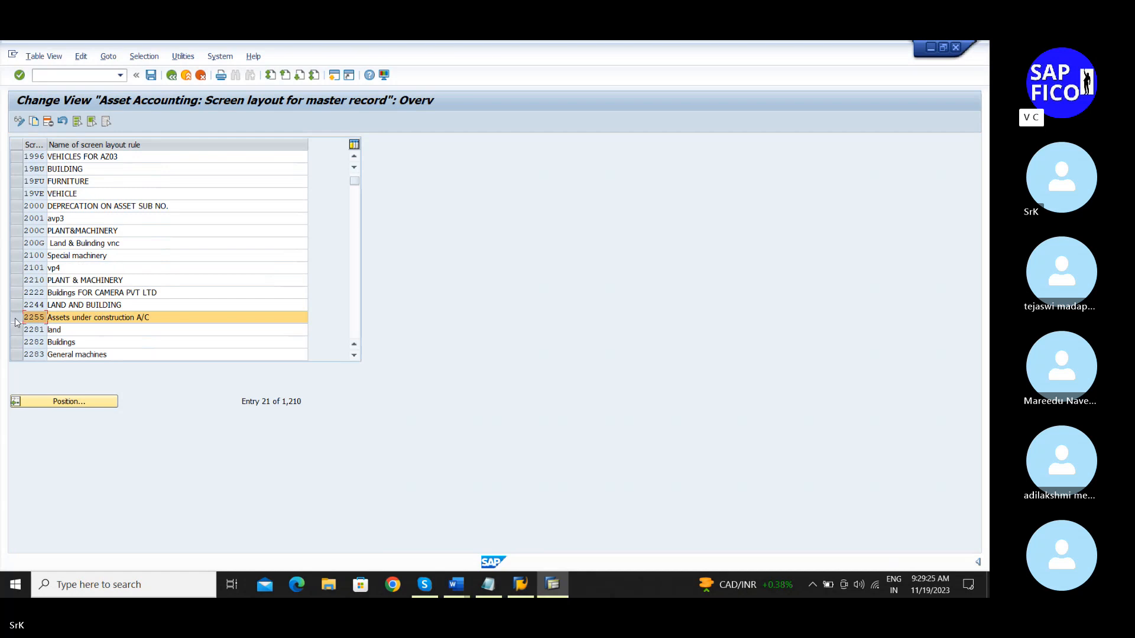
click(108, 321)
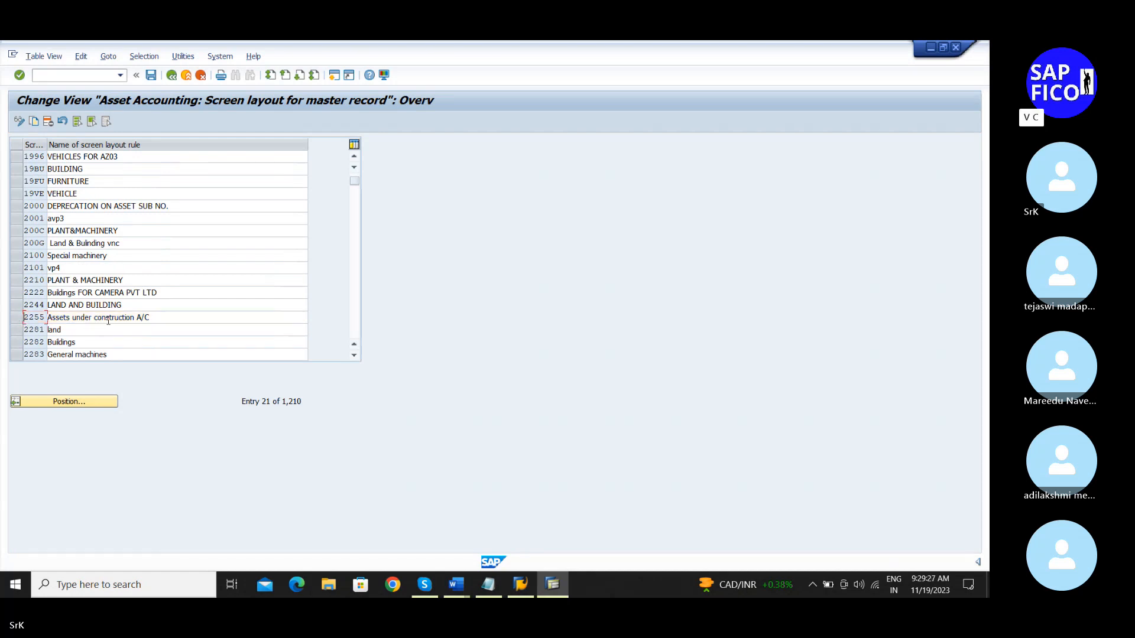
click(354, 356)
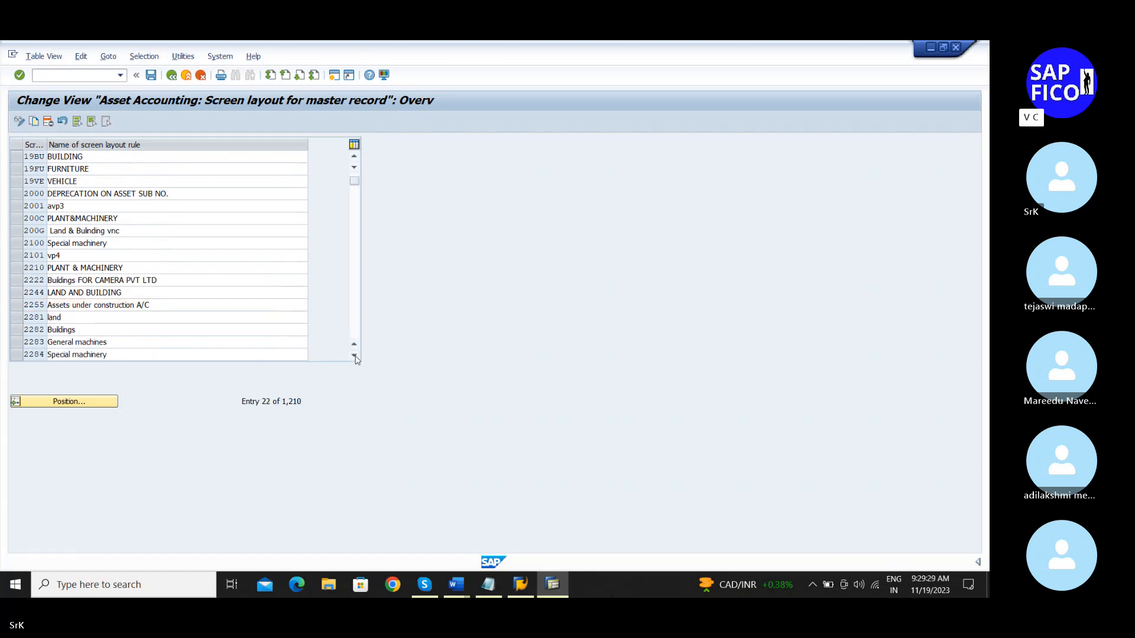
click(354, 356)
click(354, 356)
click(354, 356)
click(355, 356)
click(355, 356)
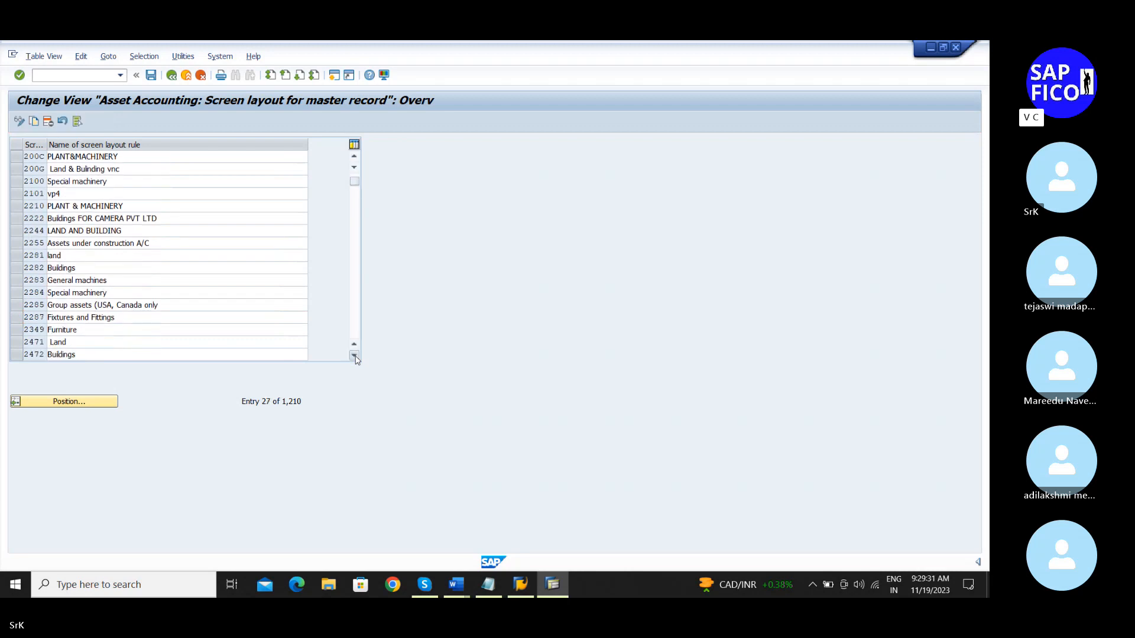
click(355, 356)
click(354, 356)
click(355, 356)
click(355, 356)
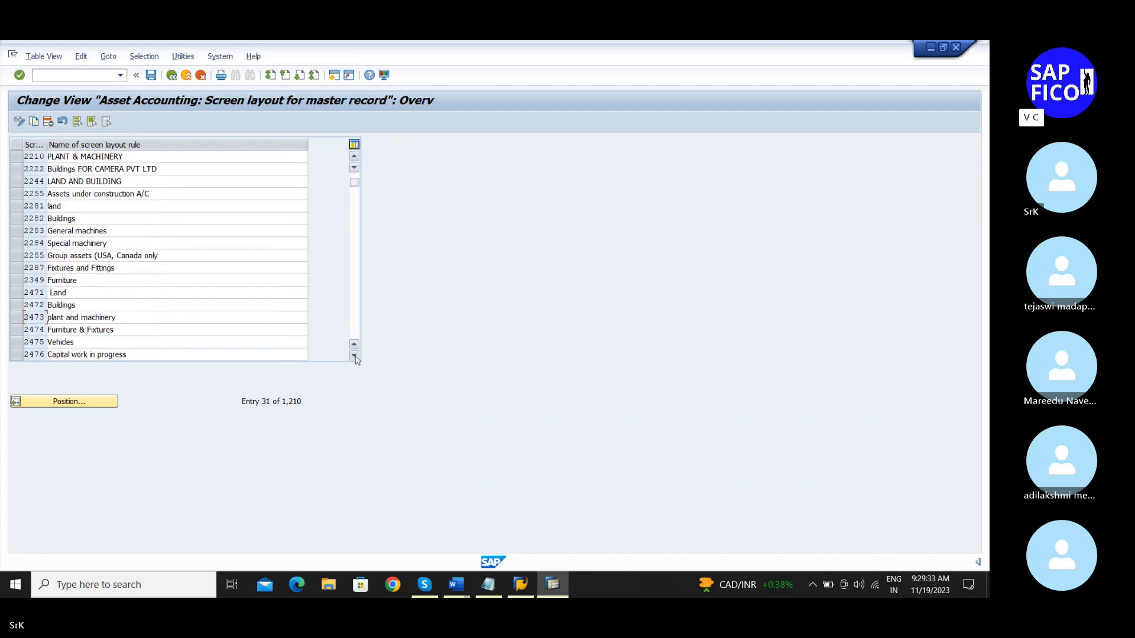
click(355, 356)
click(355, 356)
click(354, 356)
click(355, 356)
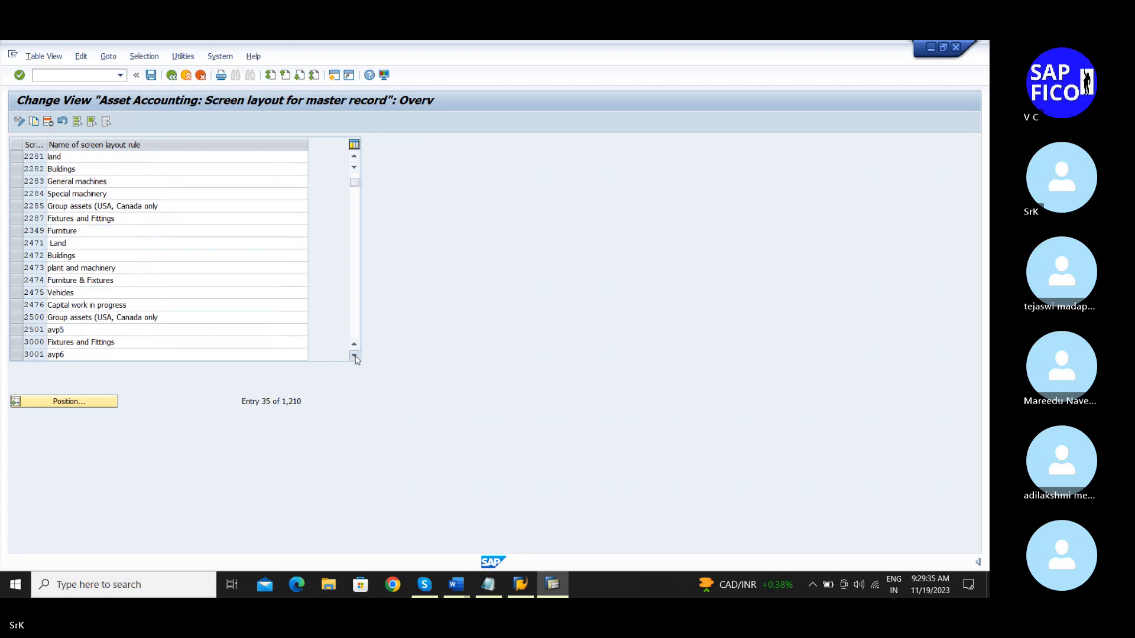
click(355, 356)
click(355, 356)
click(354, 356)
click(355, 356)
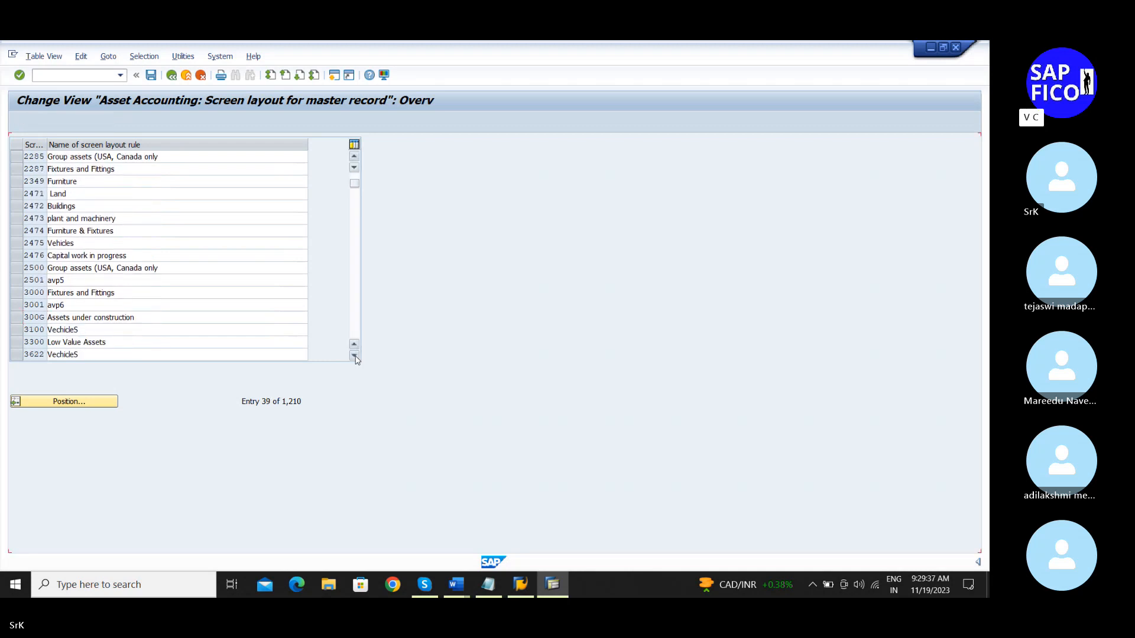
click(355, 356)
click(354, 355)
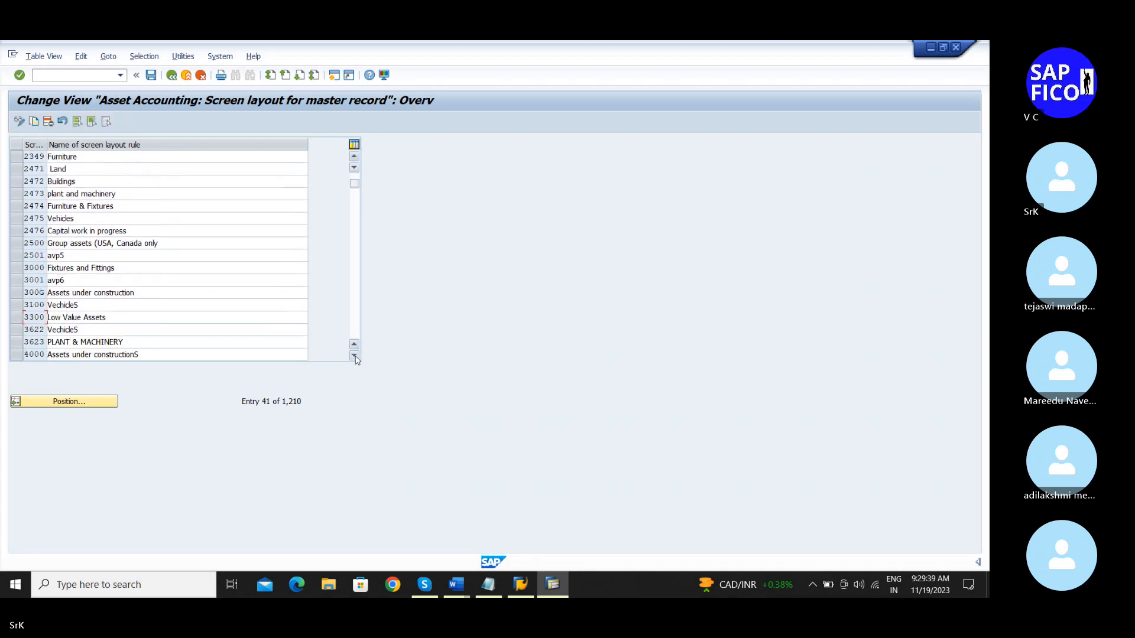
click(355, 356)
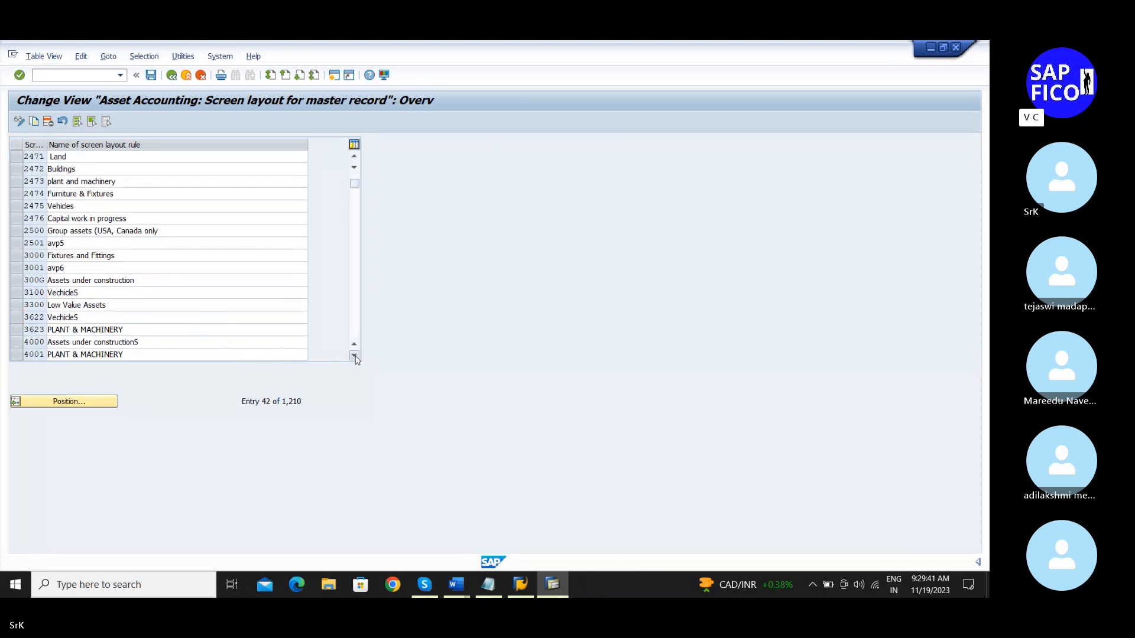
click(355, 356)
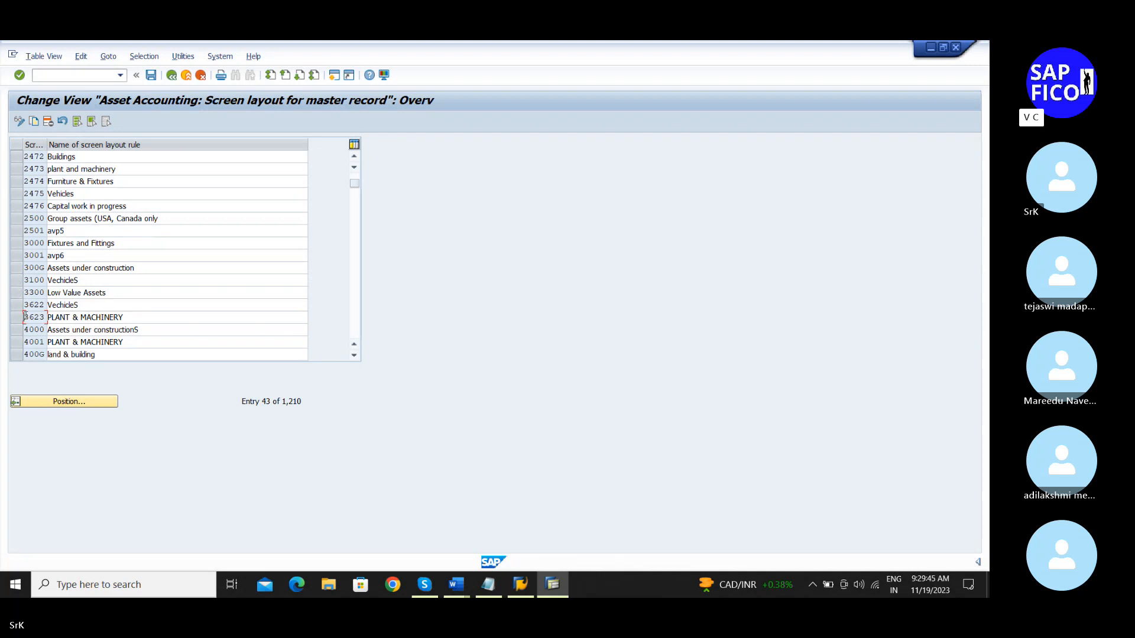
click(23, 332)
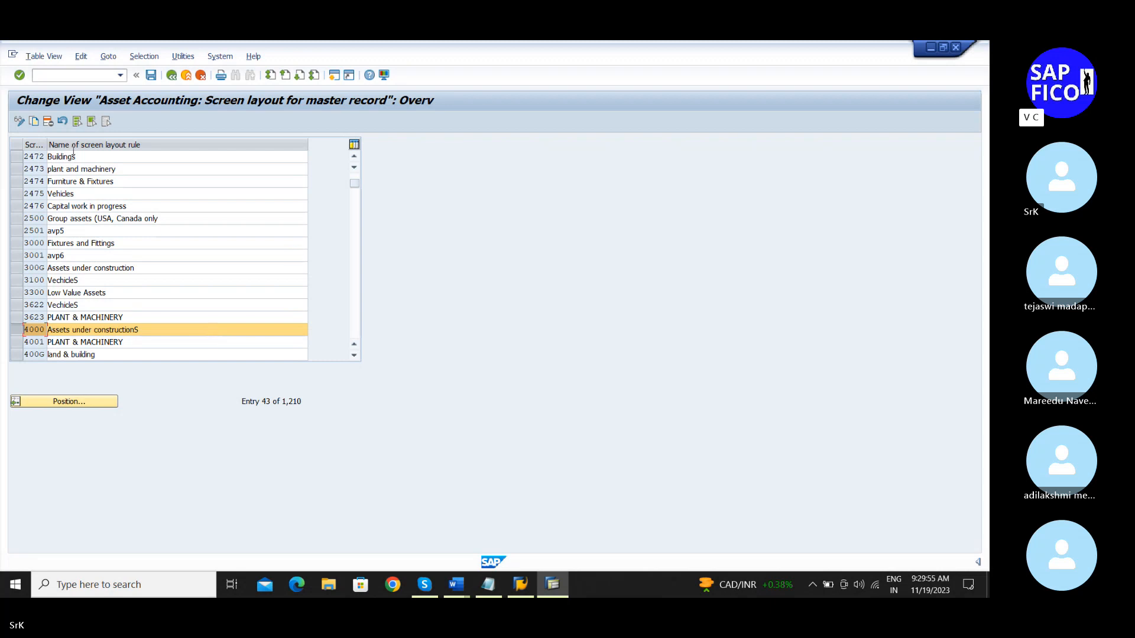
Step: Copy the two rules as SRPM and SRAC, then save under the customizing request
click(32, 123)
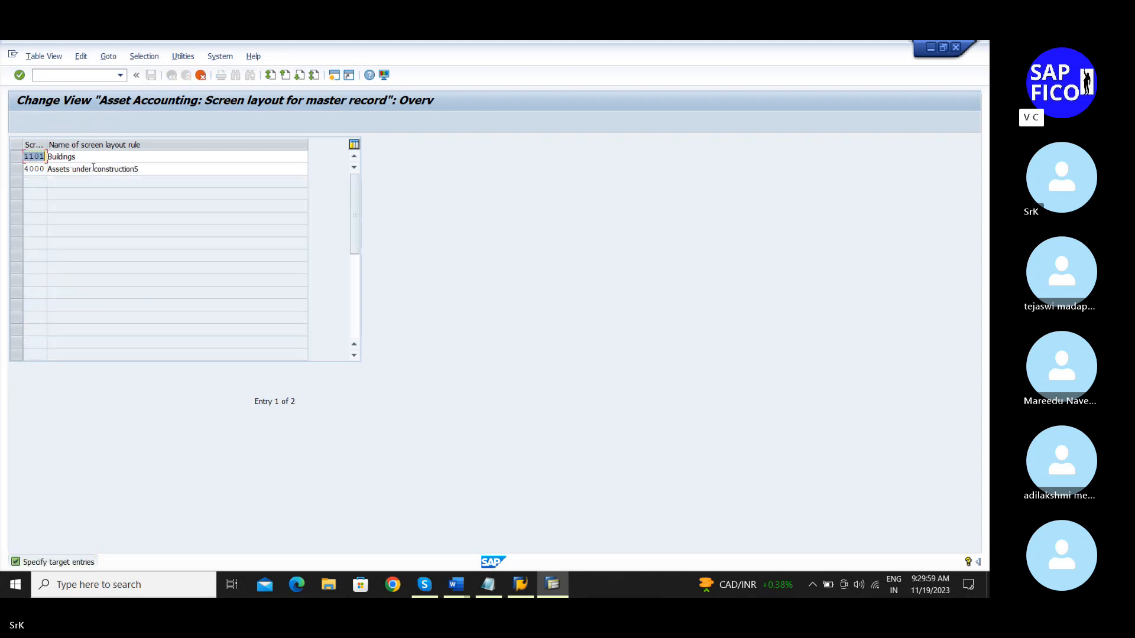
key(BackSpace)
text(Srk)
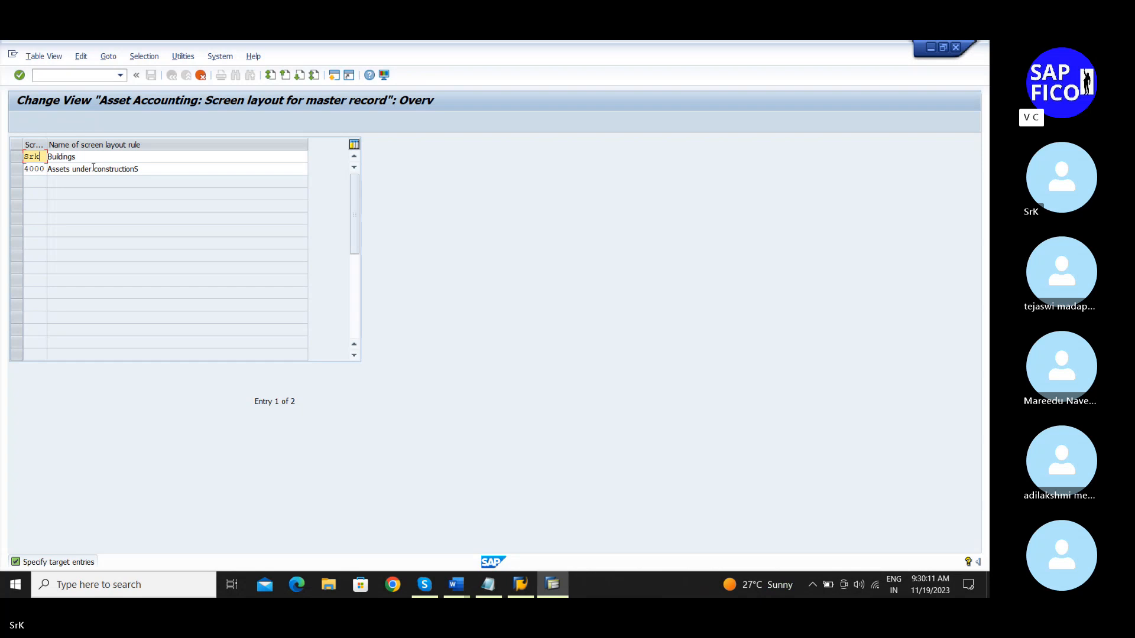
key(BackSpace)
key(BackSpace)
text(RPM)
click(46, 170)
key(BackSpace)
key(BackSpace)
key(BackSpace)
key(BackSpace)
text(SRAC)
key(Return)
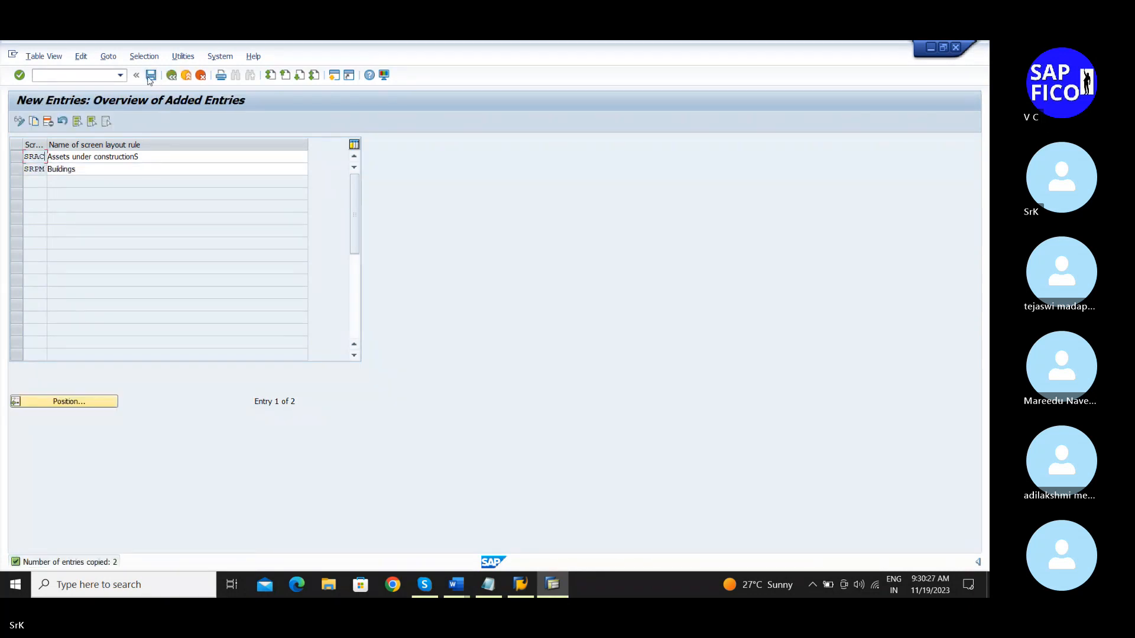
click(152, 75)
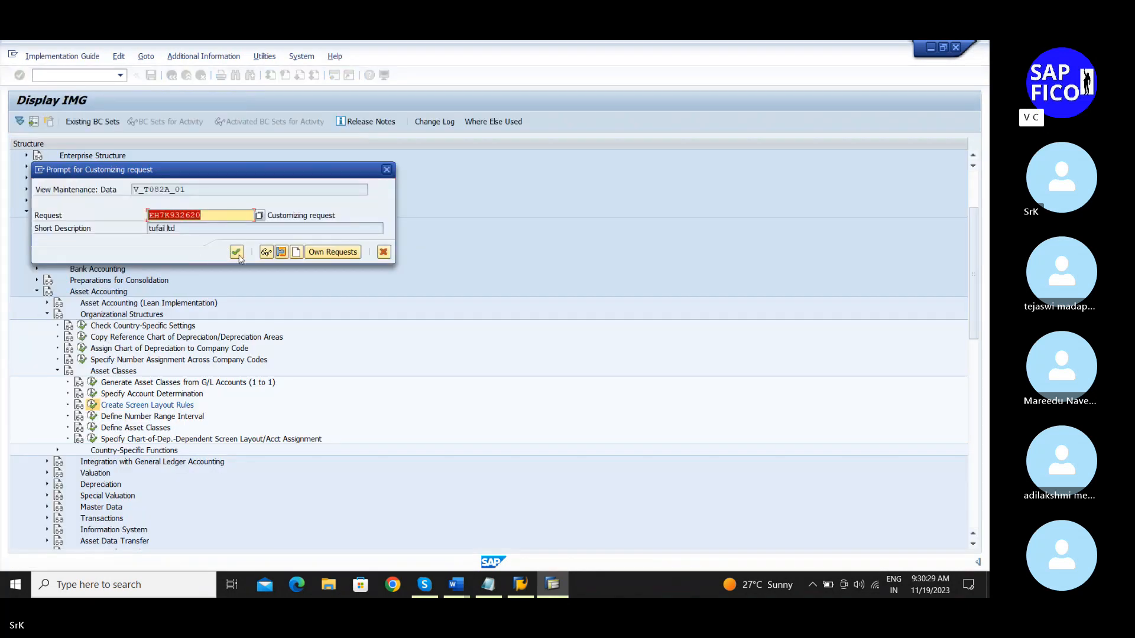
click(238, 255)
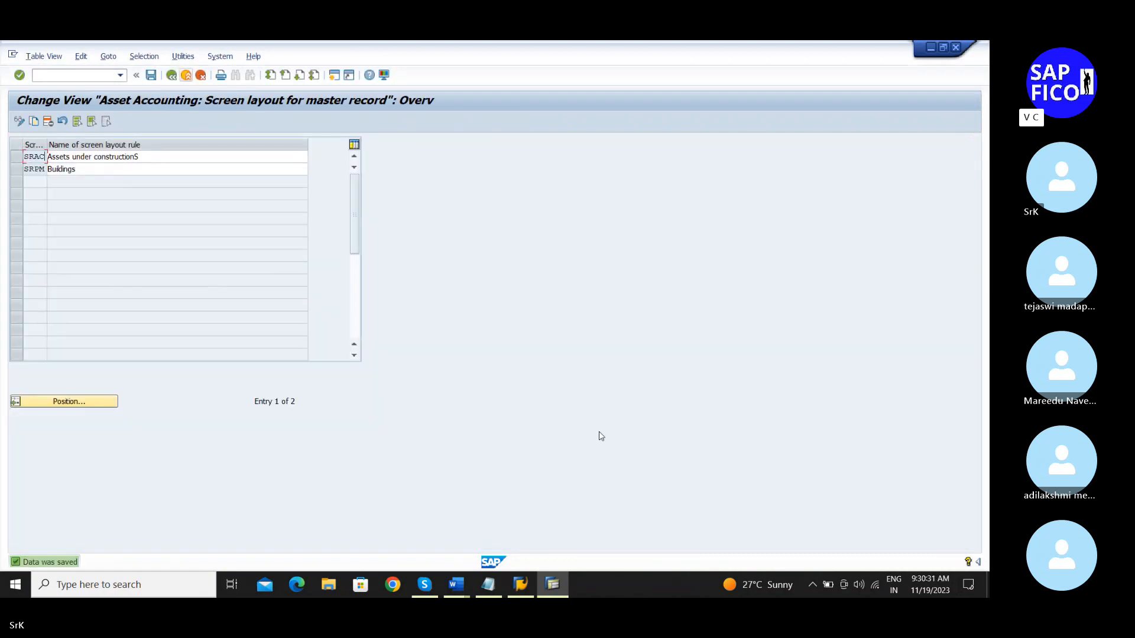
click(490, 591)
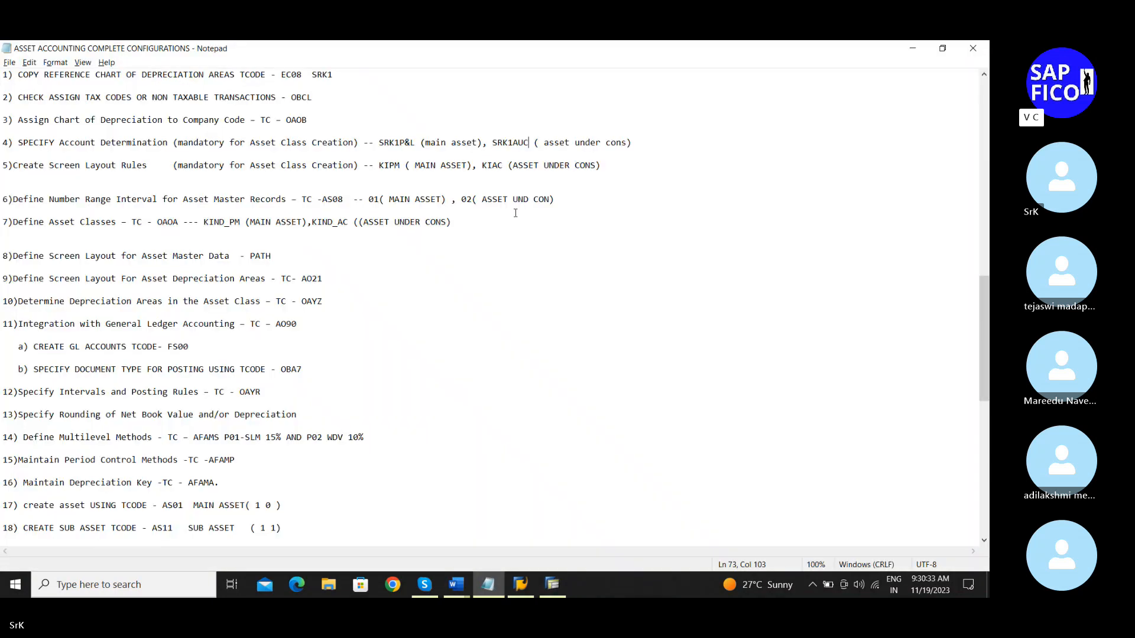
click(404, 166)
key(BackSpace)
key(BackSpace)
key(BackSpace)
key(BackSpace)
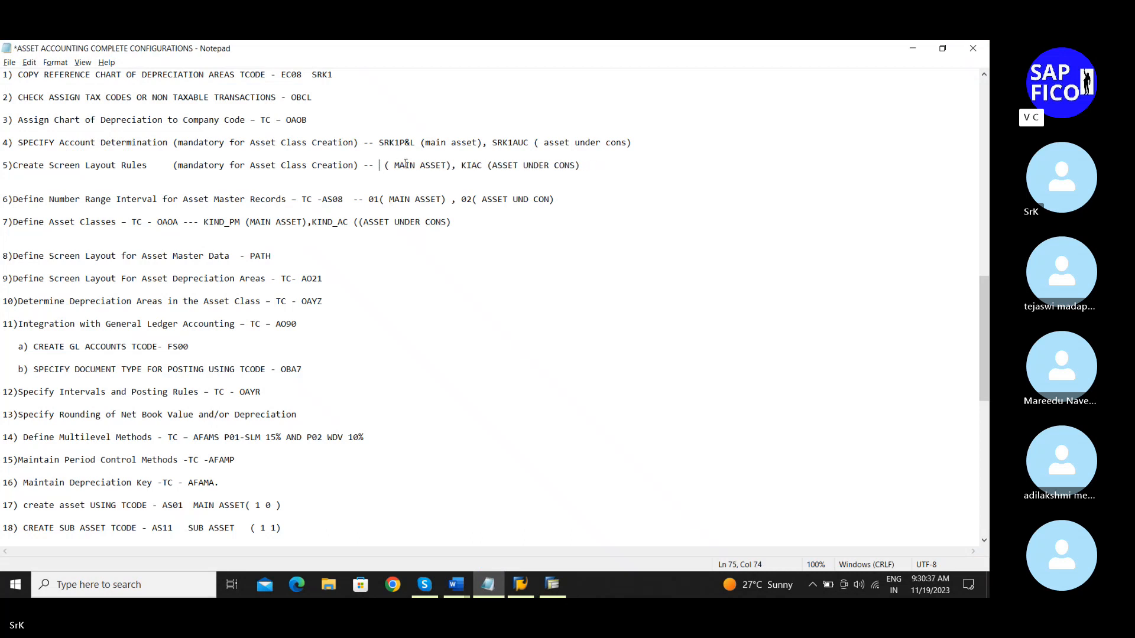
text(SR)
text(P<)
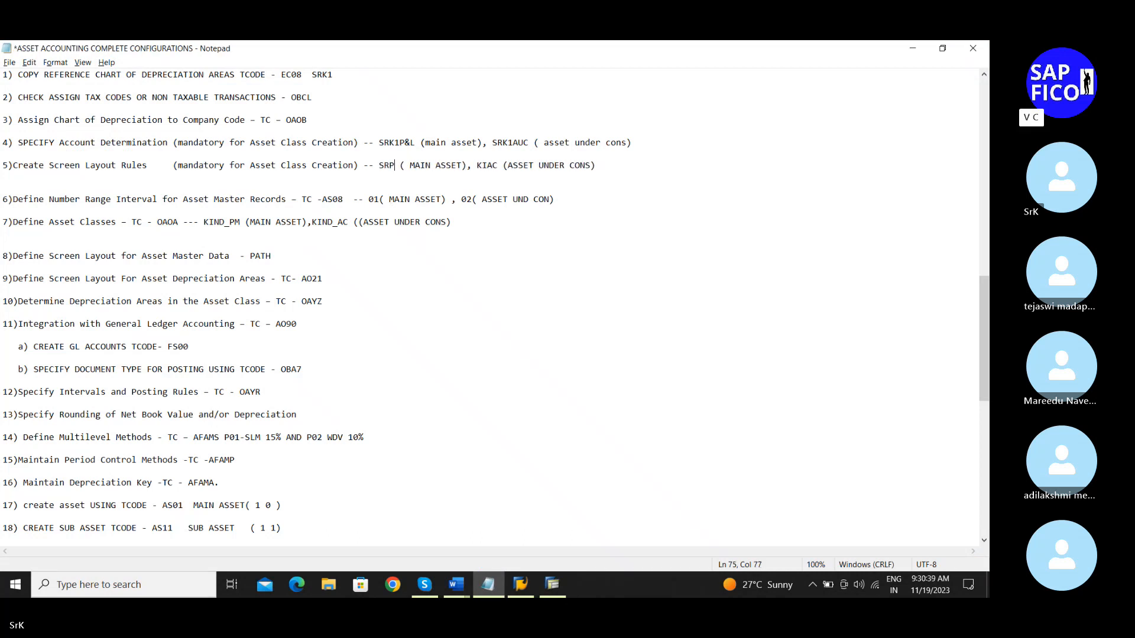
key(BackSpace)
text(M)
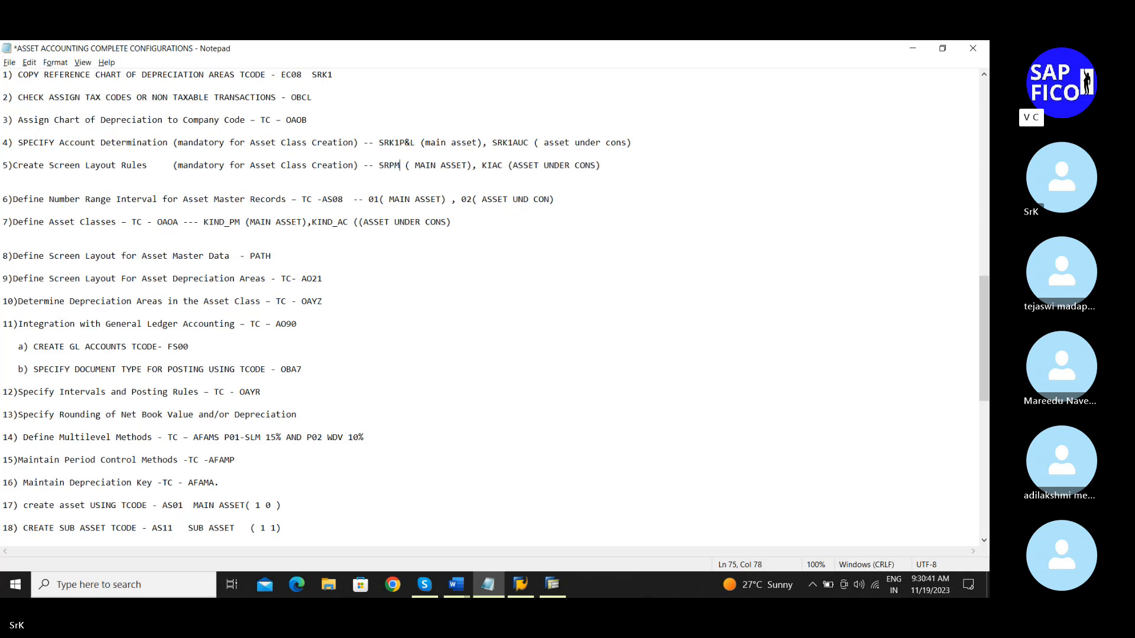
click(502, 165)
key(BackSpace)
key(BackSpace)
key(BackSpace)
key(BackSpace)
text(SR)
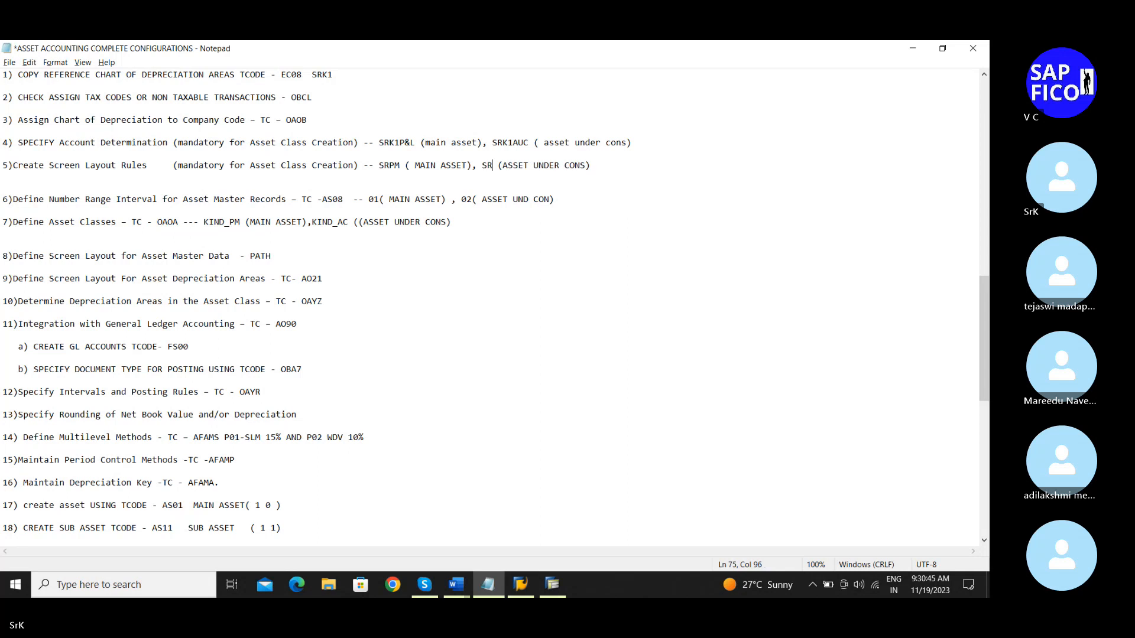
text(AC)
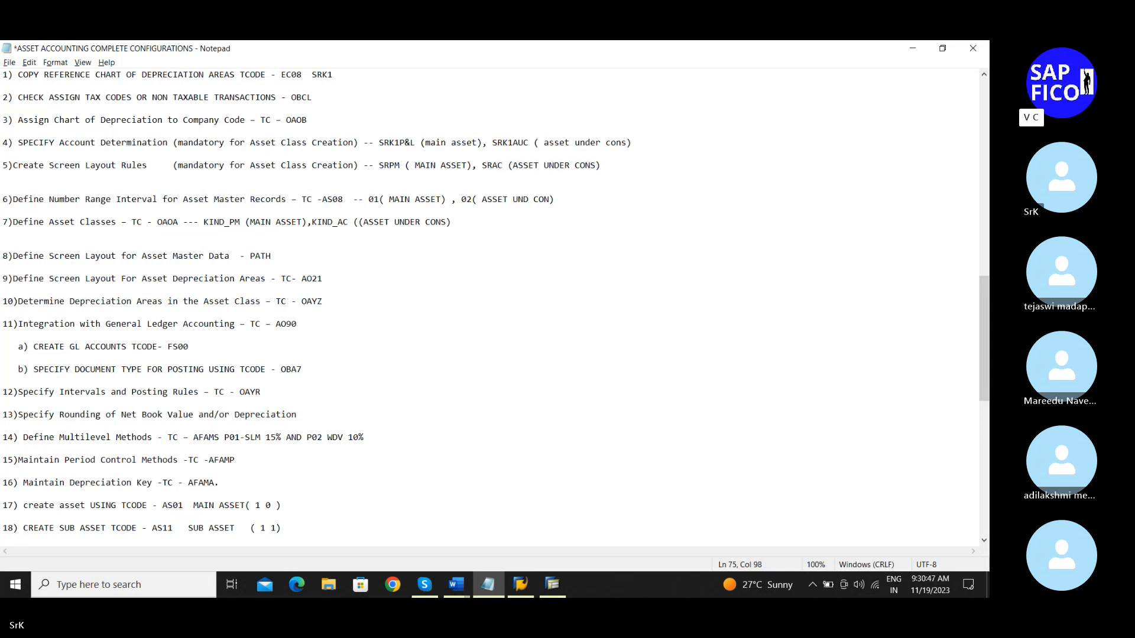
key(ctrl+s)
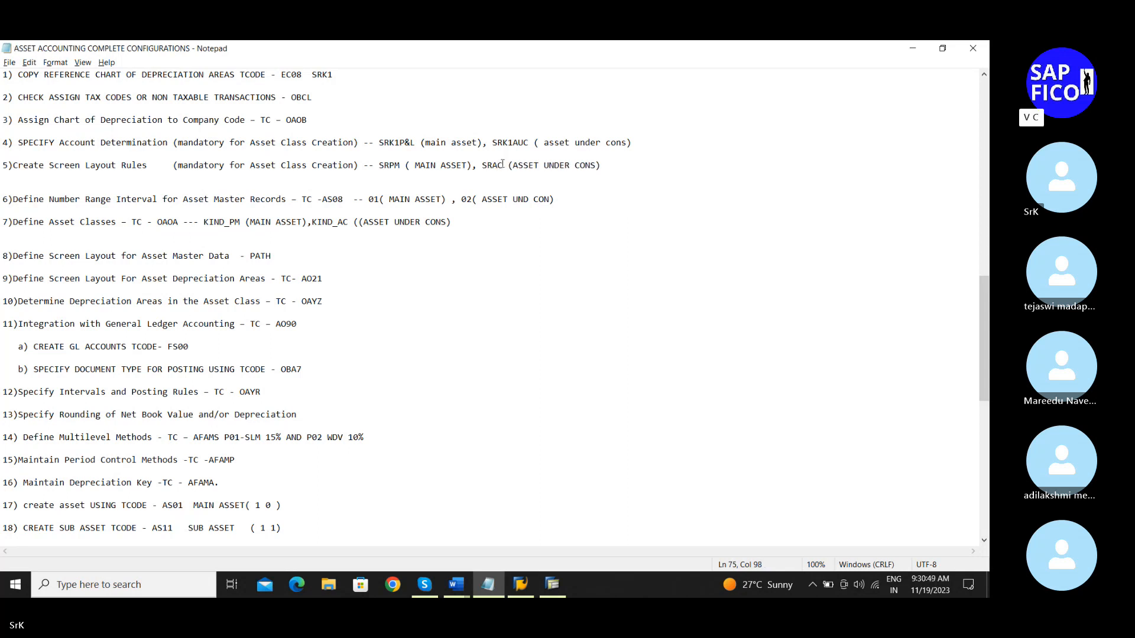
key(alt+Tab)
key(alt+Tab)
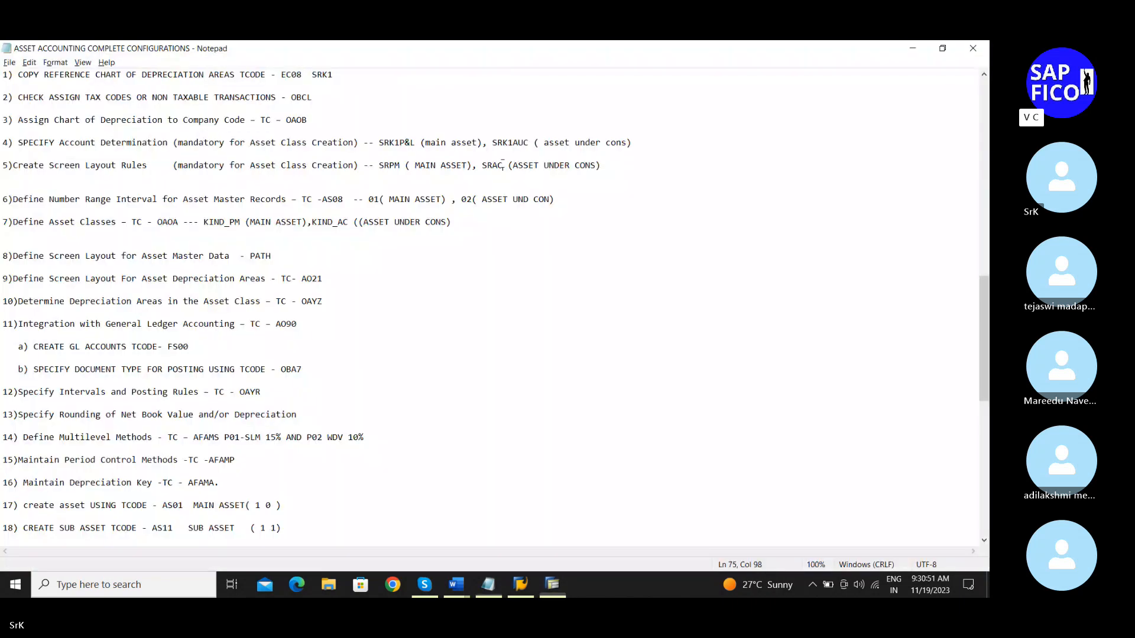
scroll(87, 214, down, 1)
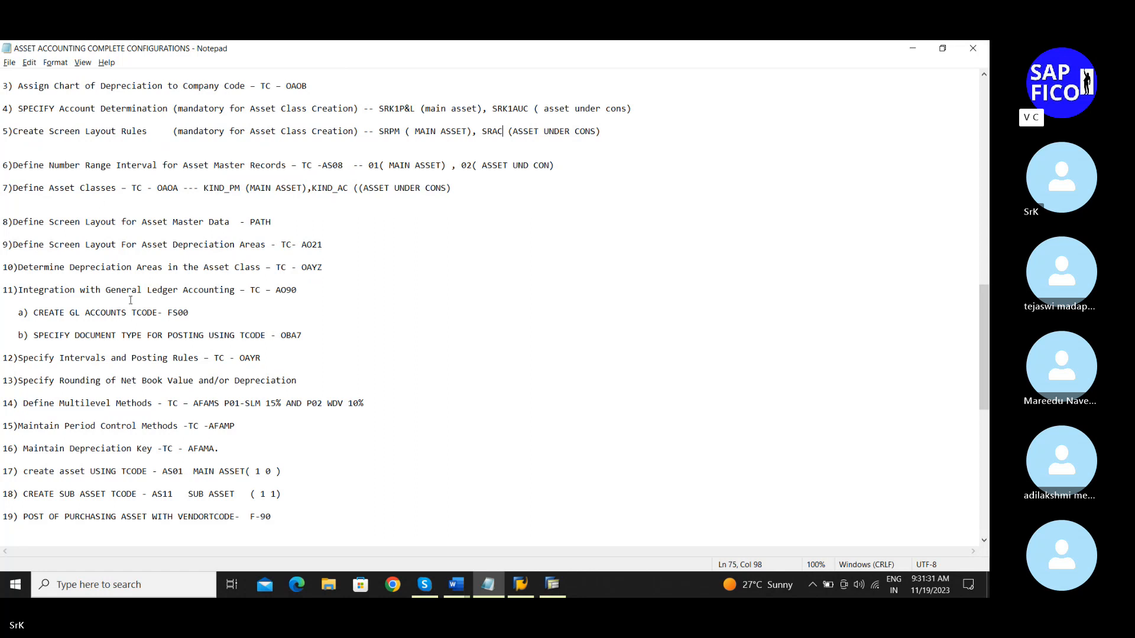
Step: Go back to the IMG, run Define Number Range Interval for company code SRKM, and edit intervals
click(560, 593)
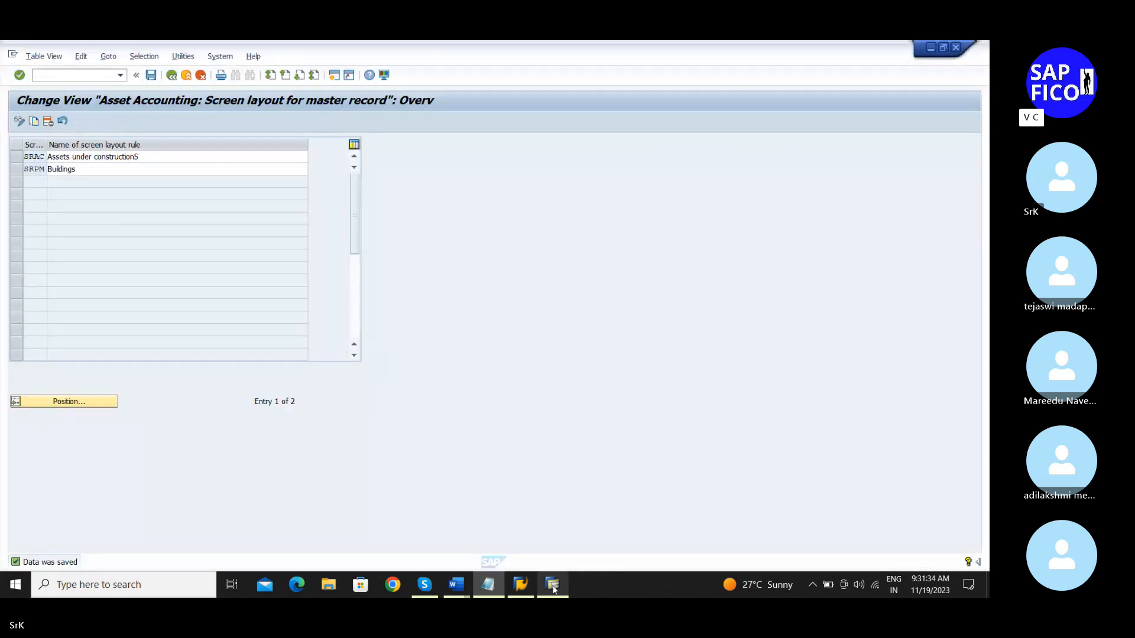
click(171, 77)
click(171, 76)
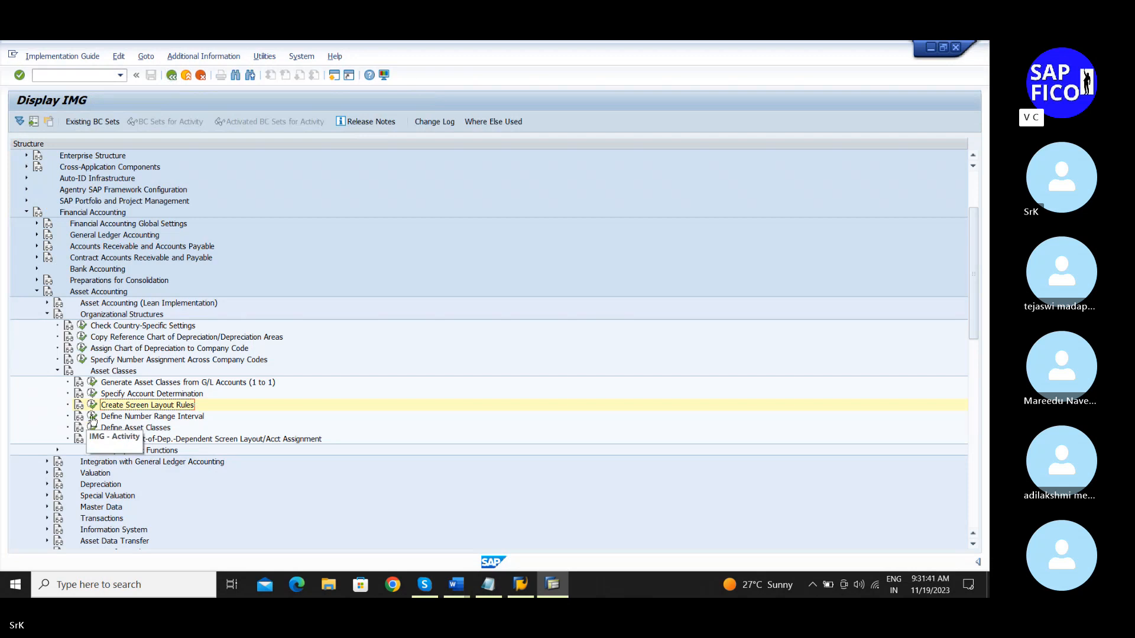
click(93, 418)
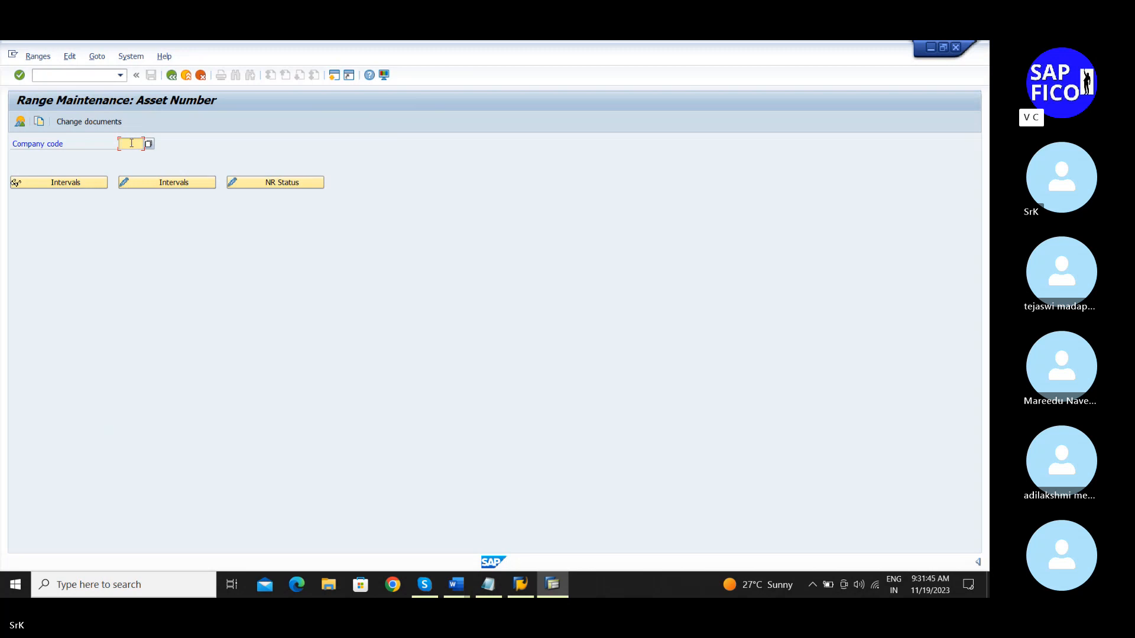
text(srkm)
key(Return)
click(157, 185)
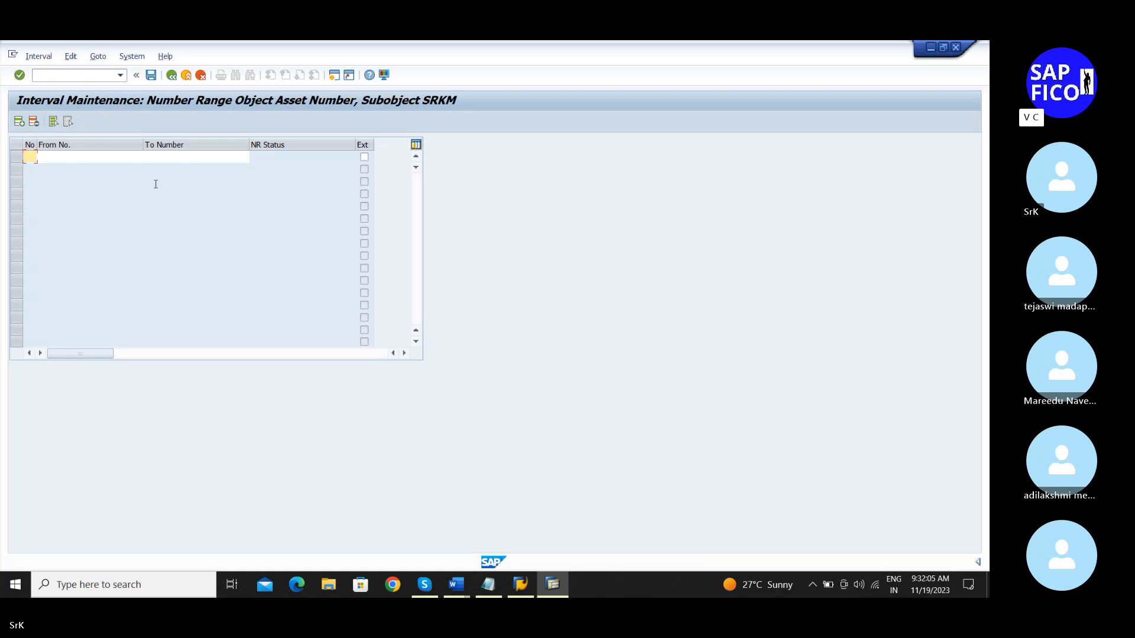
Step: Enter asset number interval 01 running from 900 to 9000
text(01)
key(Tab)
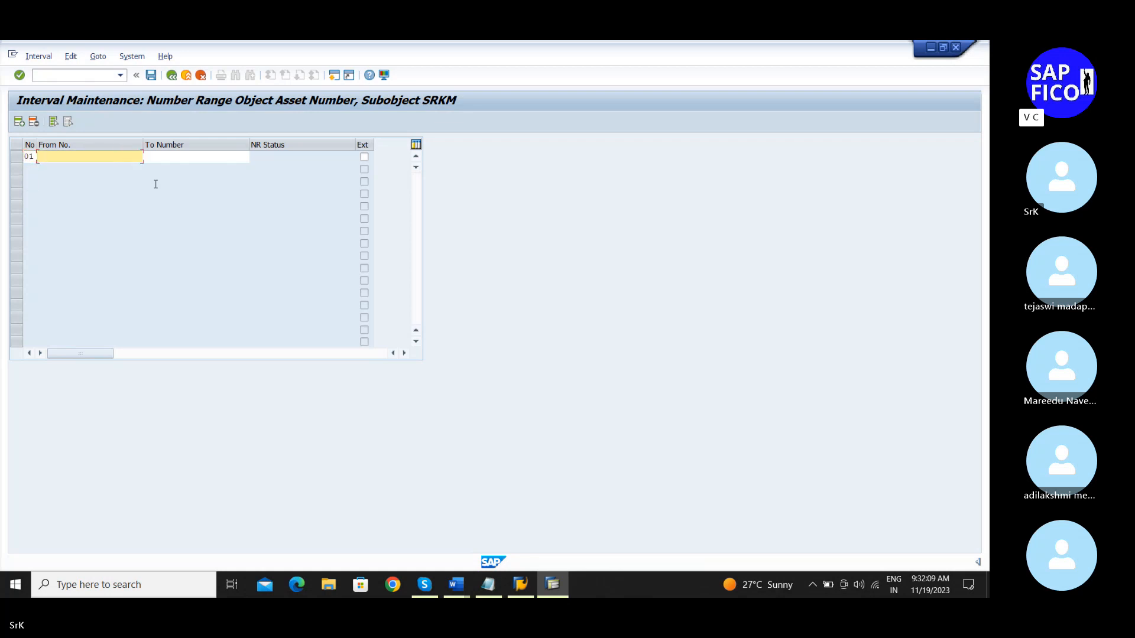
text(2023)
key(Tab)
text(100)
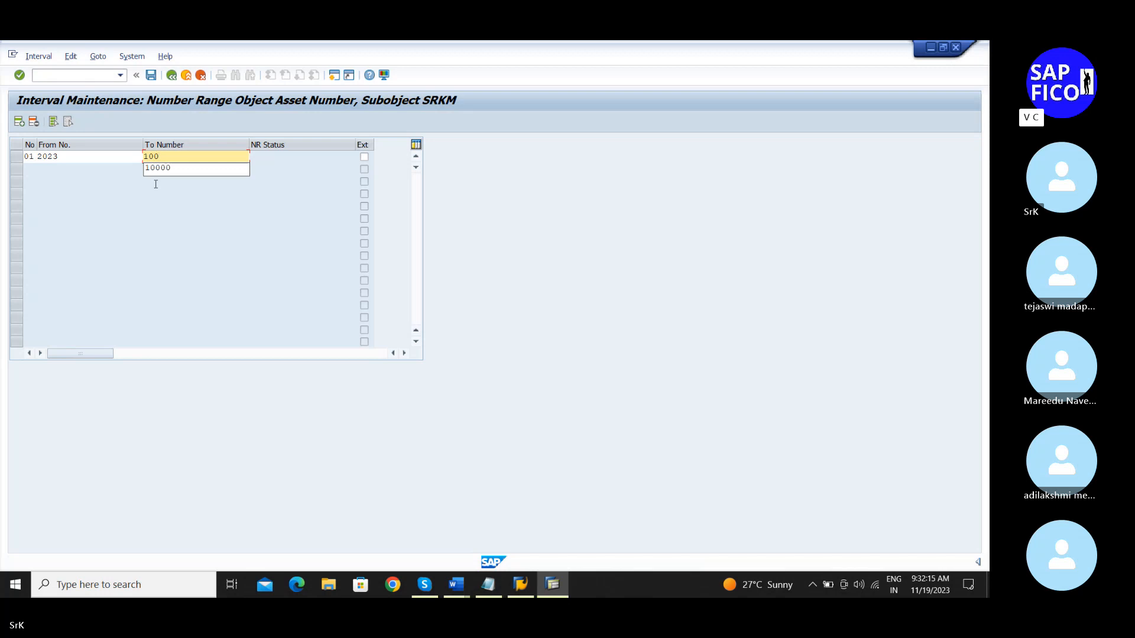
key(BackSpace)
key(BackSpace)
key(BackSpace)
click(107, 155)
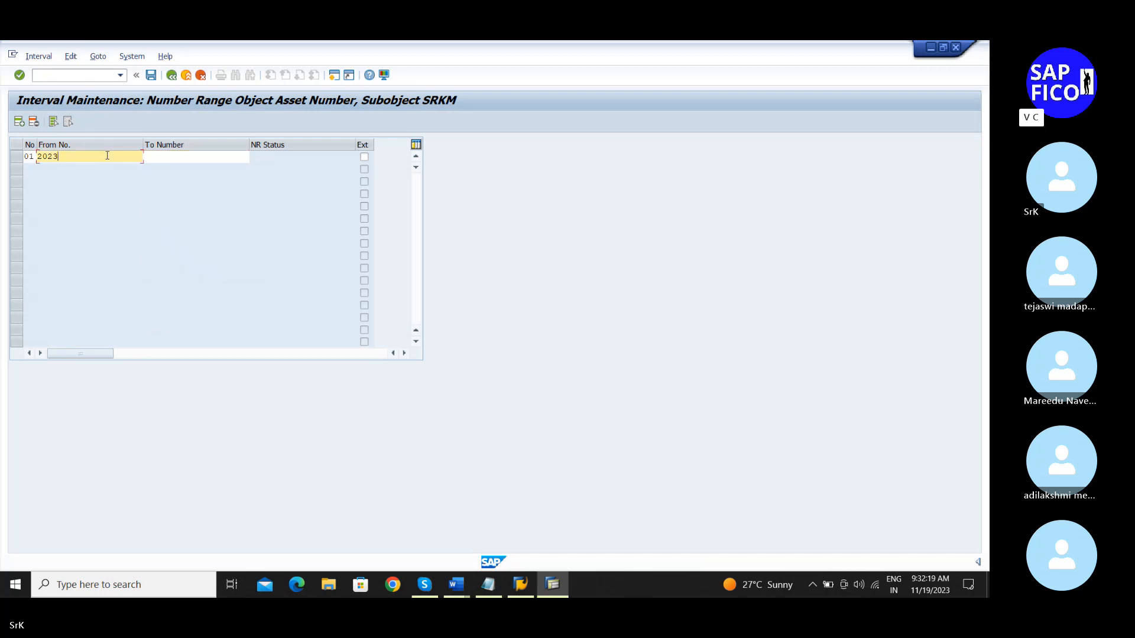
text(2023)
key(BackSpace)
key(BackSpace)
key(BackSpace)
key(BackSpace)
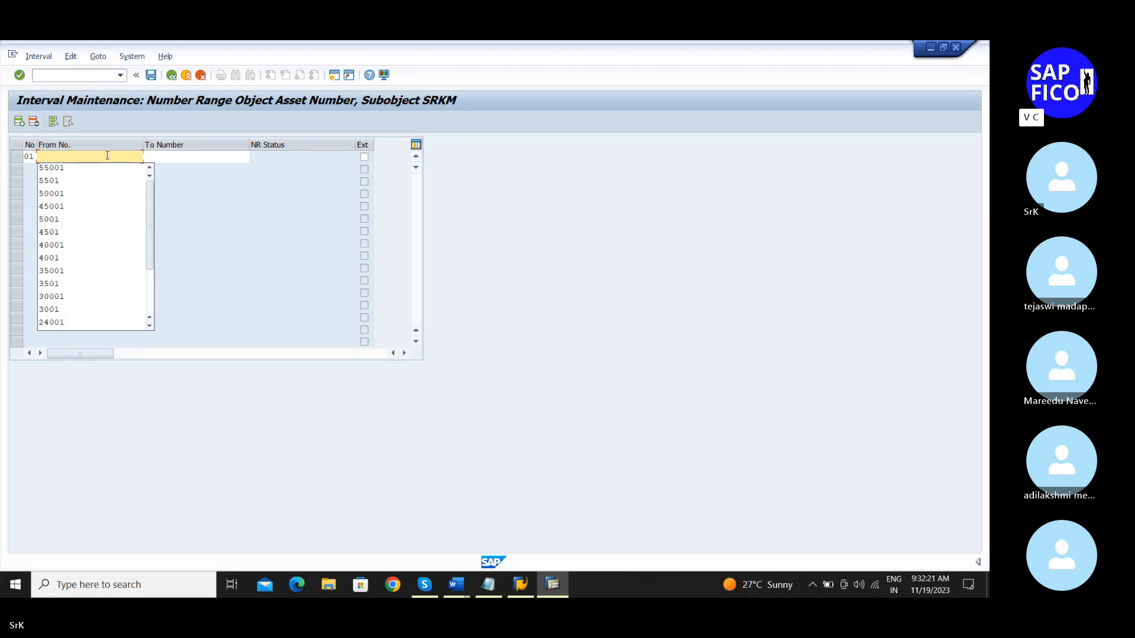
text(900)
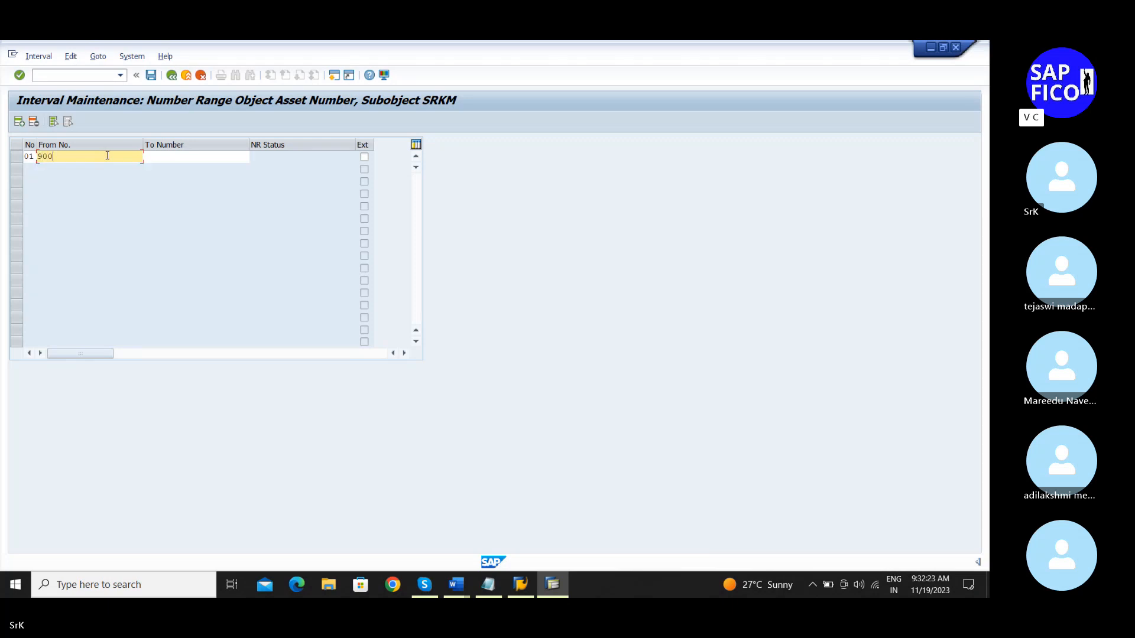
key(Tab)
text(9000)
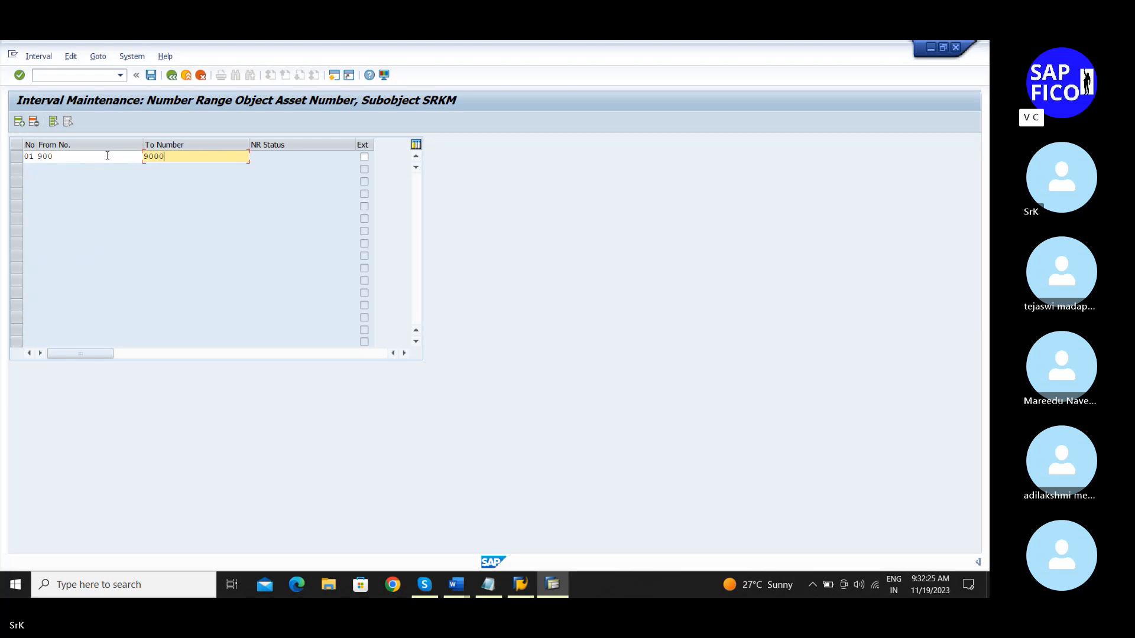
key(Return)
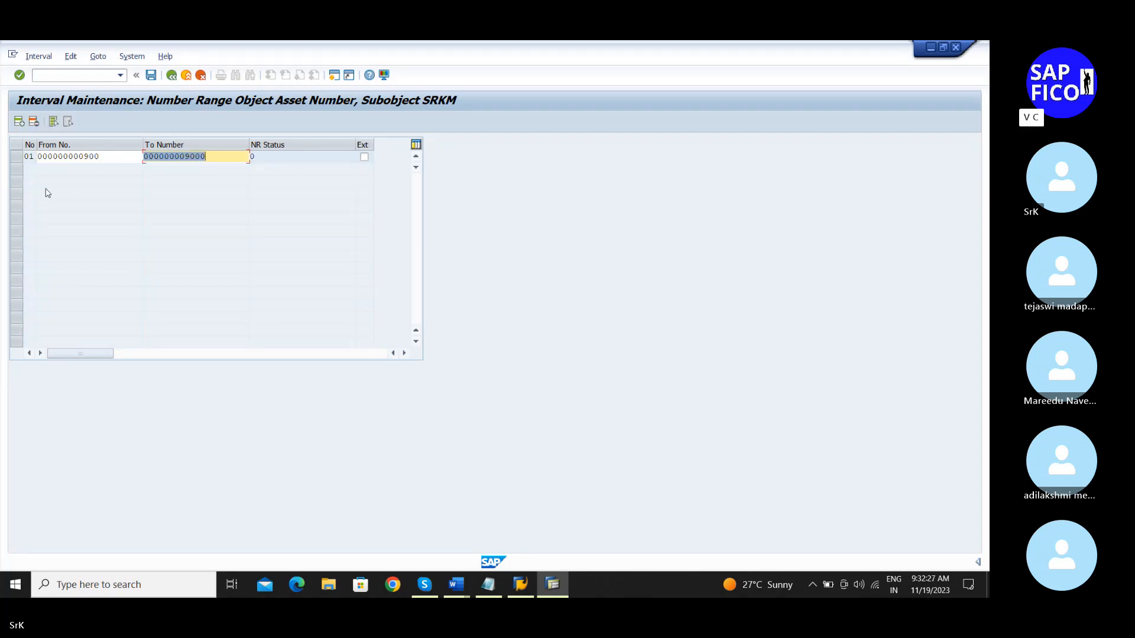
Step: Insert a second interval 02 running from 9001 to 15000
click(20, 122)
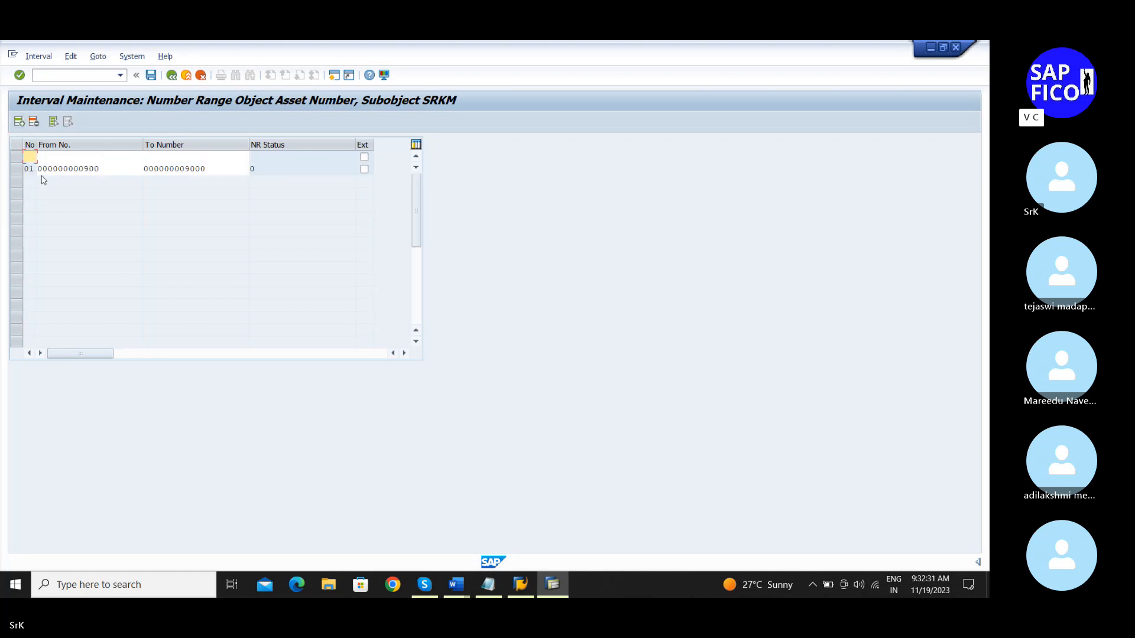
text(02)
key(Tab)
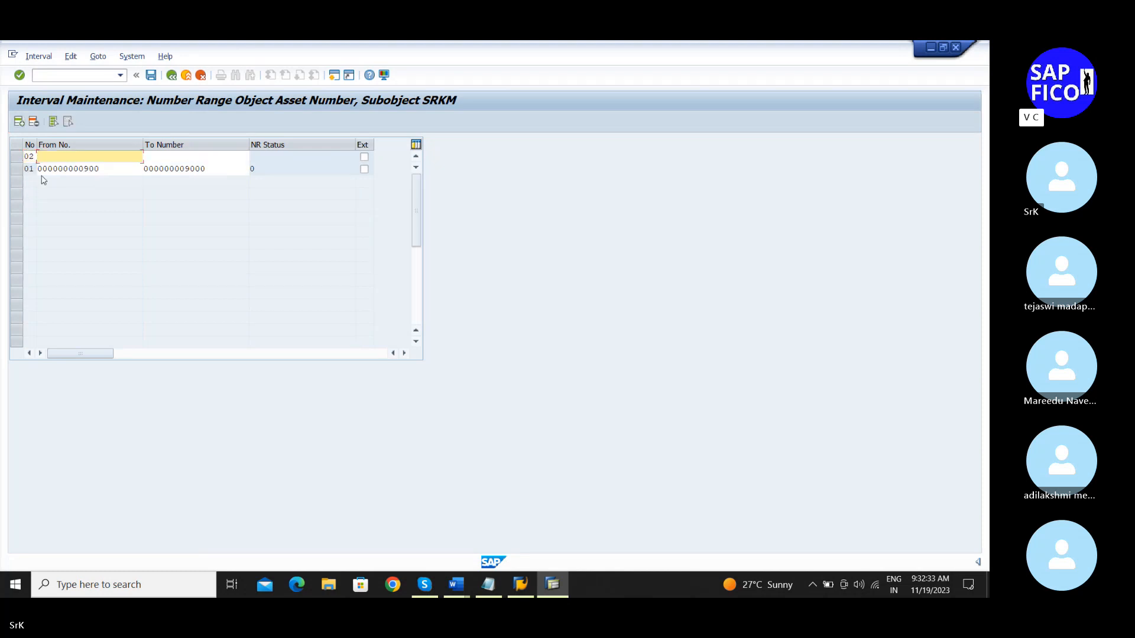
text(9)
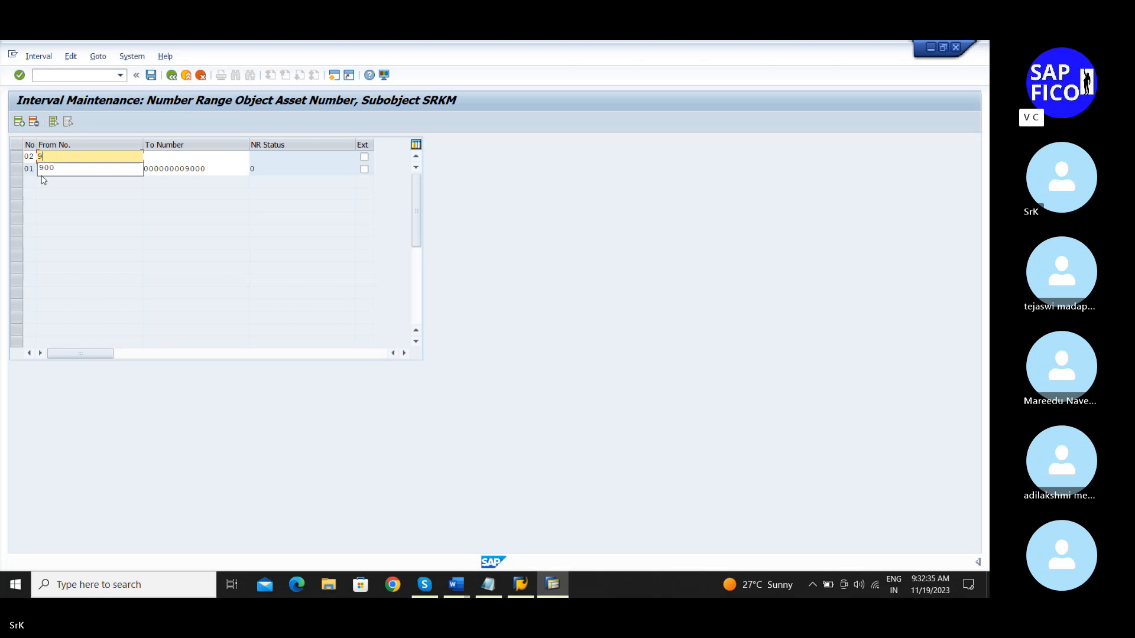
text(001)
key(Tab)
text(15)
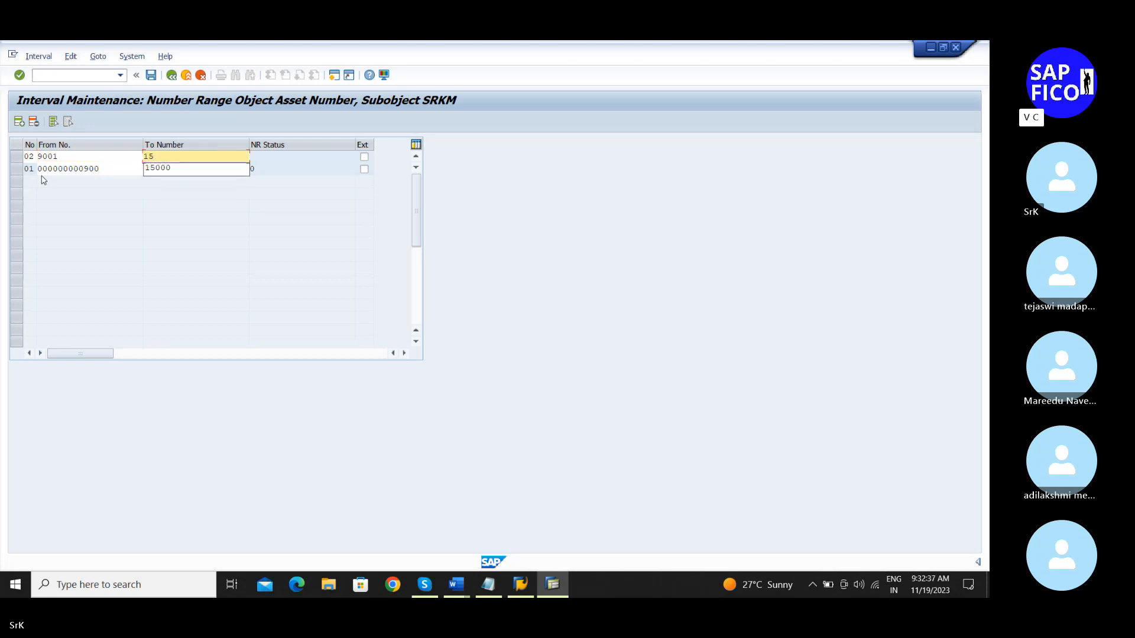
text(000)
key(Return)
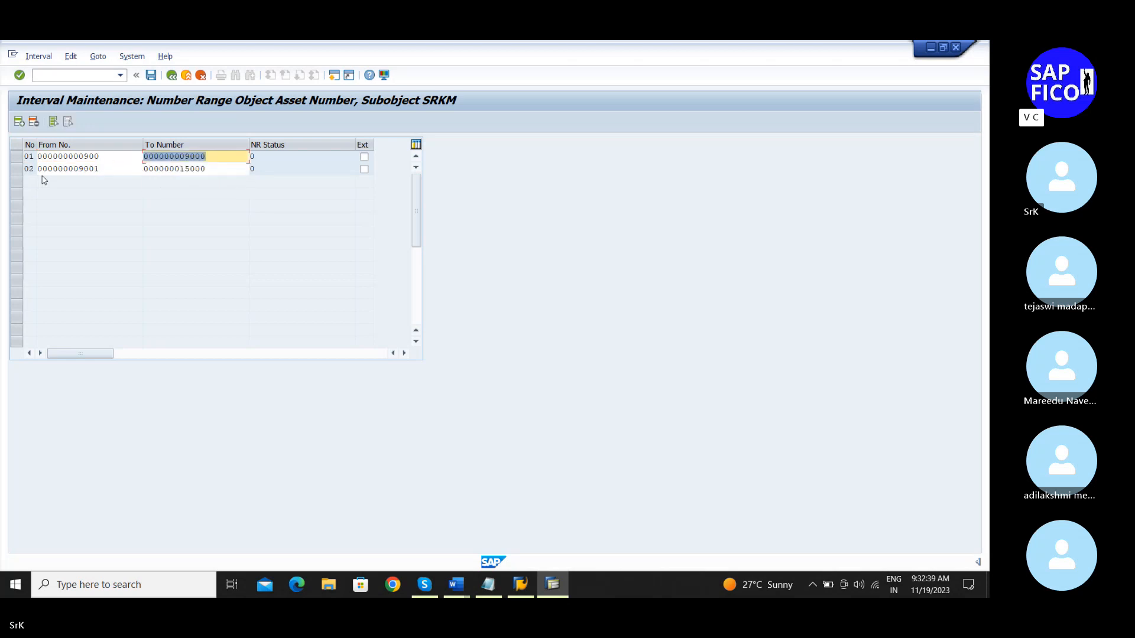
Step: Save SRKM's asset number intervals 01 and 02, then return to the Notepad notes at step 6, AS08
click(152, 77)
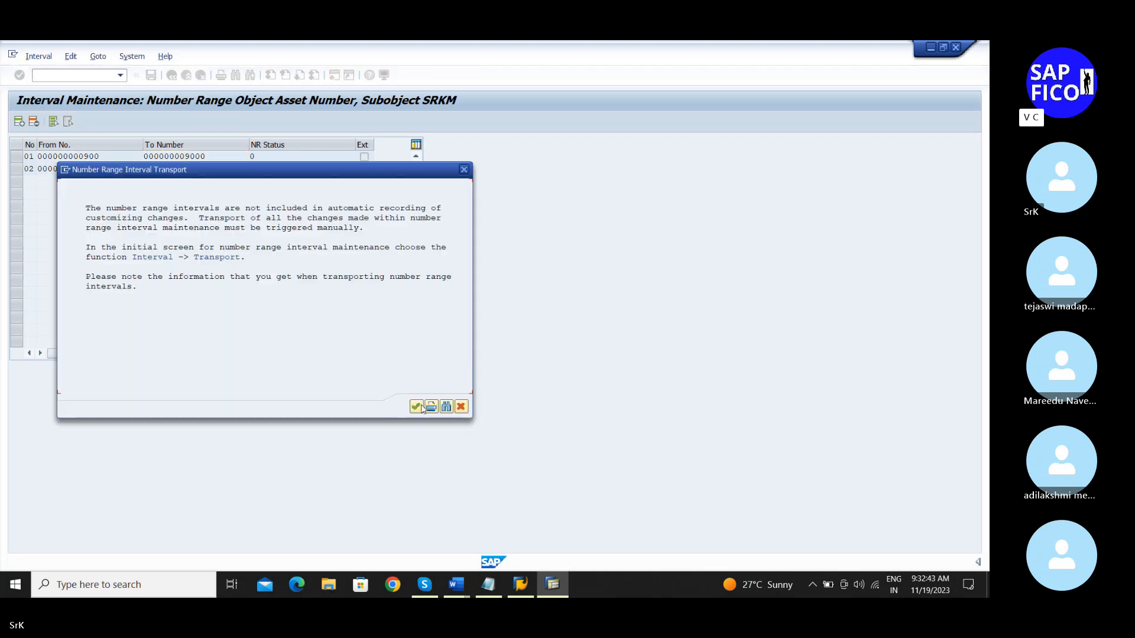
click(420, 406)
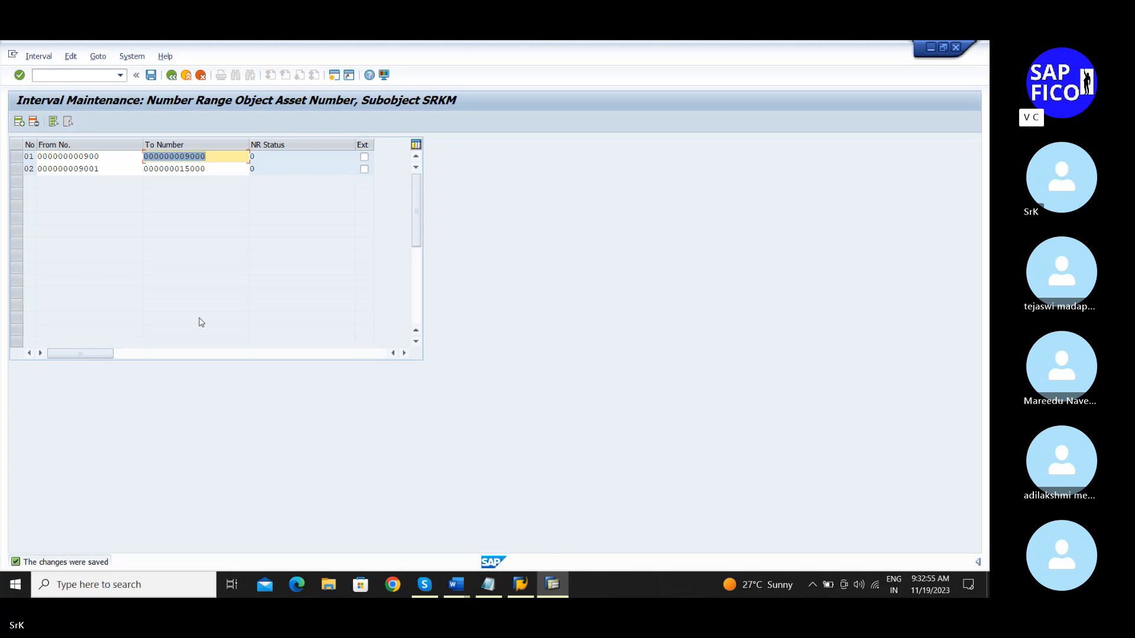
click(488, 585)
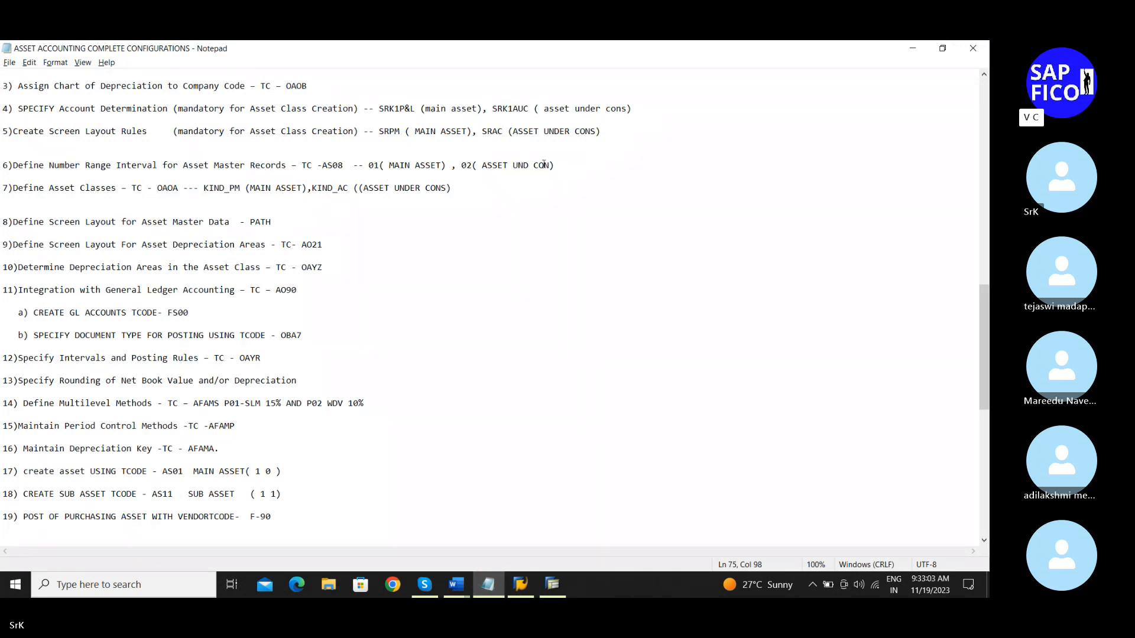
click(579, 166)
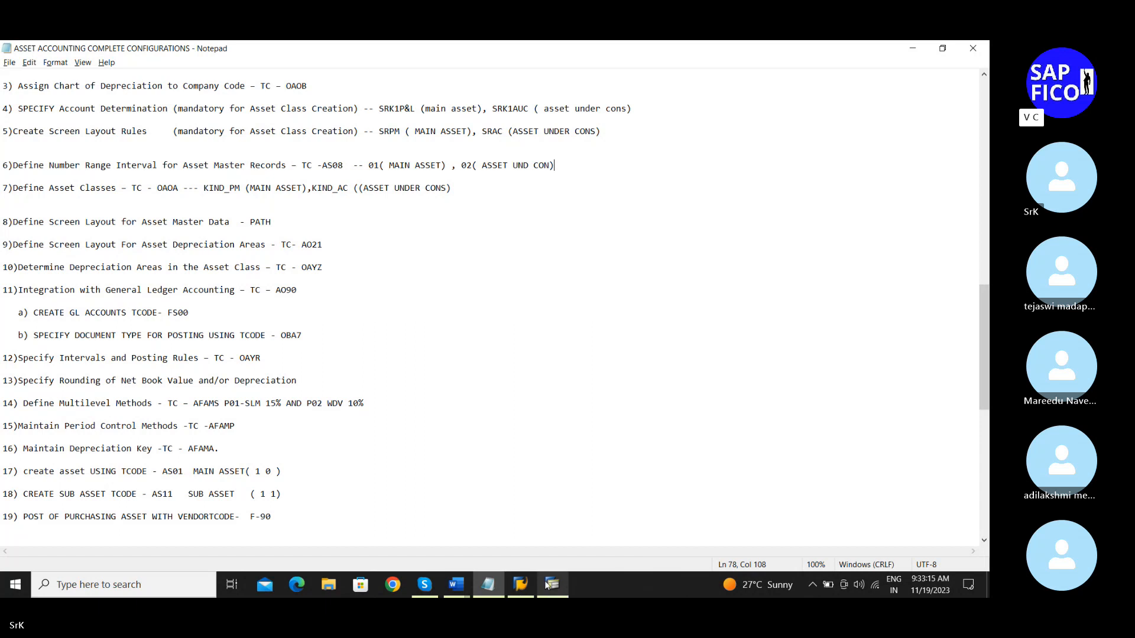
mouse_move(546, 585)
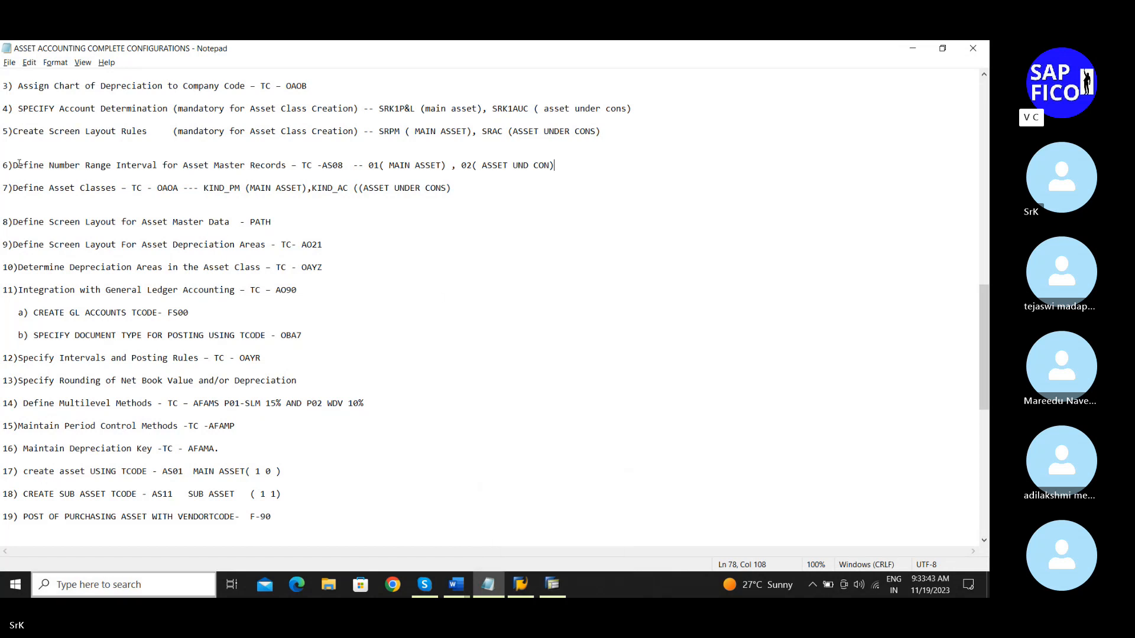
click(180, 188)
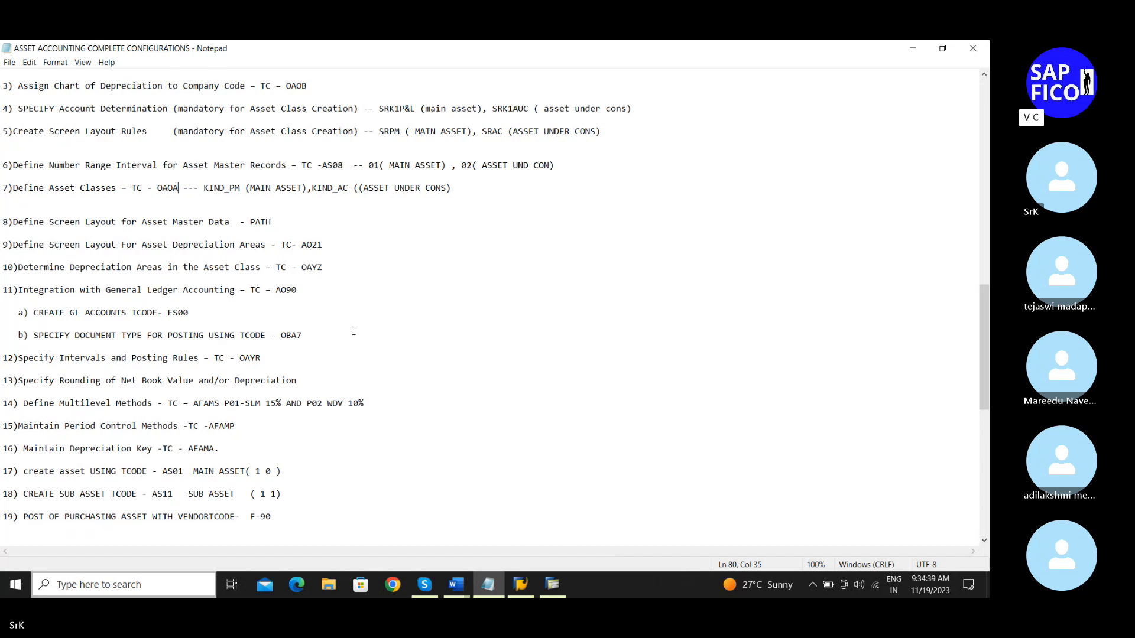
Step: Bring SAP back in front and exit Interval Maintenance to the SAP Easy Access menu
click(540, 585)
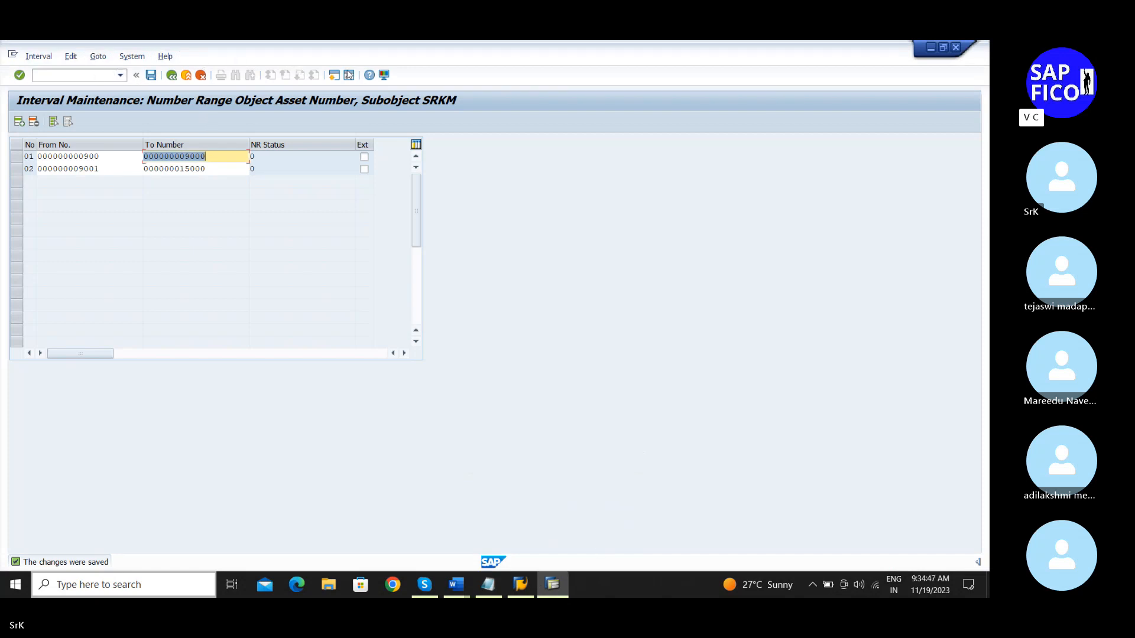
click(335, 76)
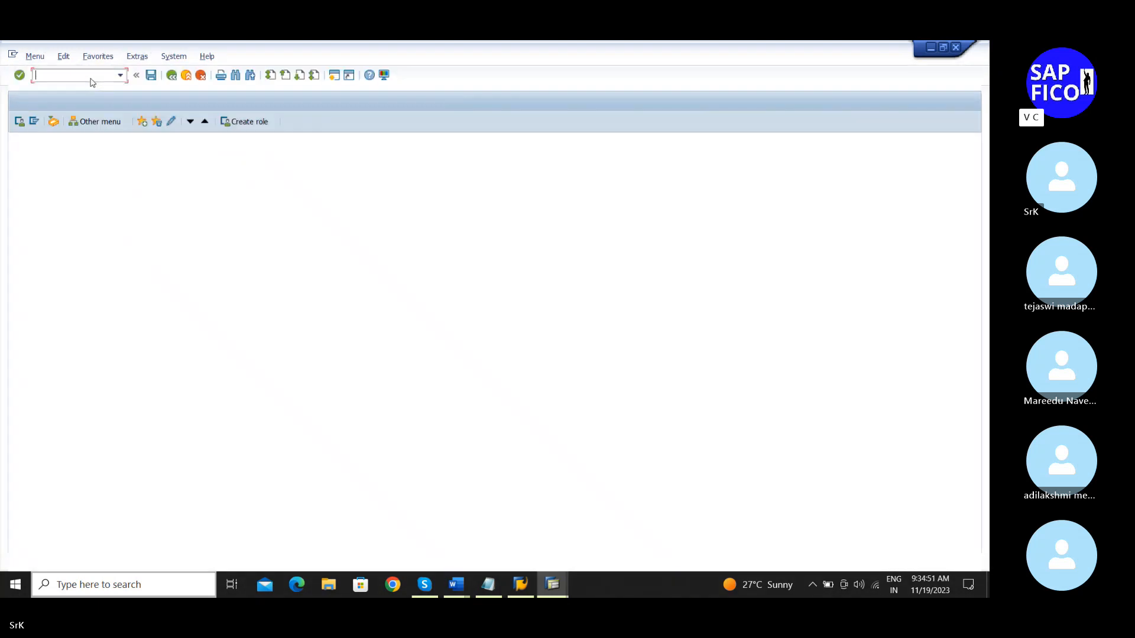
Step: Run transaction OAOA and begin a New Entries form for an asset class
text(oaoa)
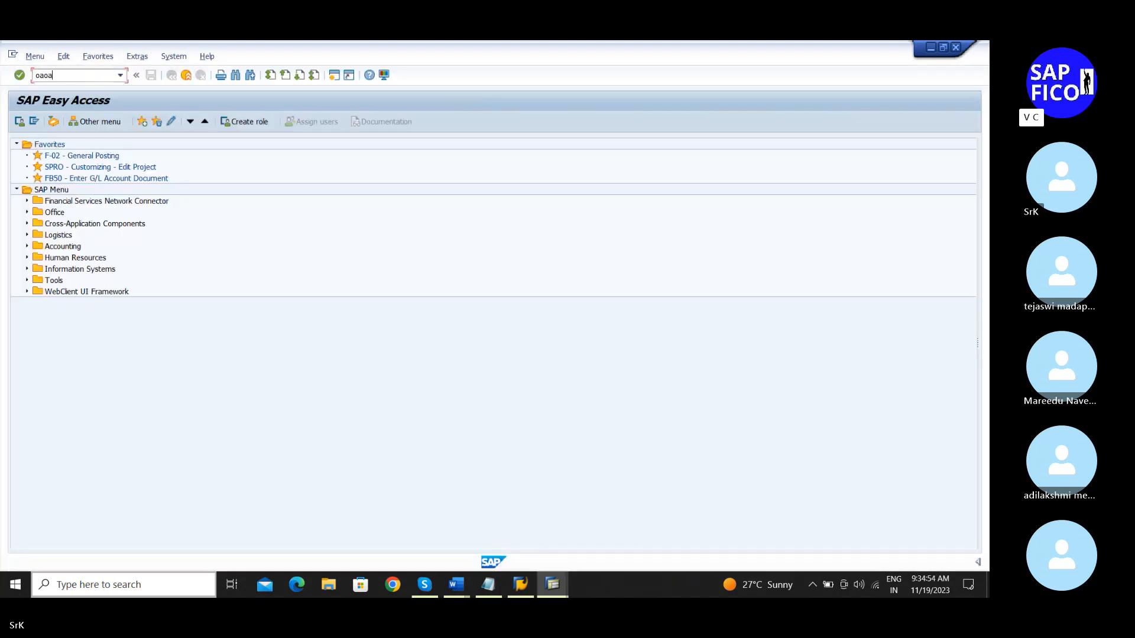
key(Return)
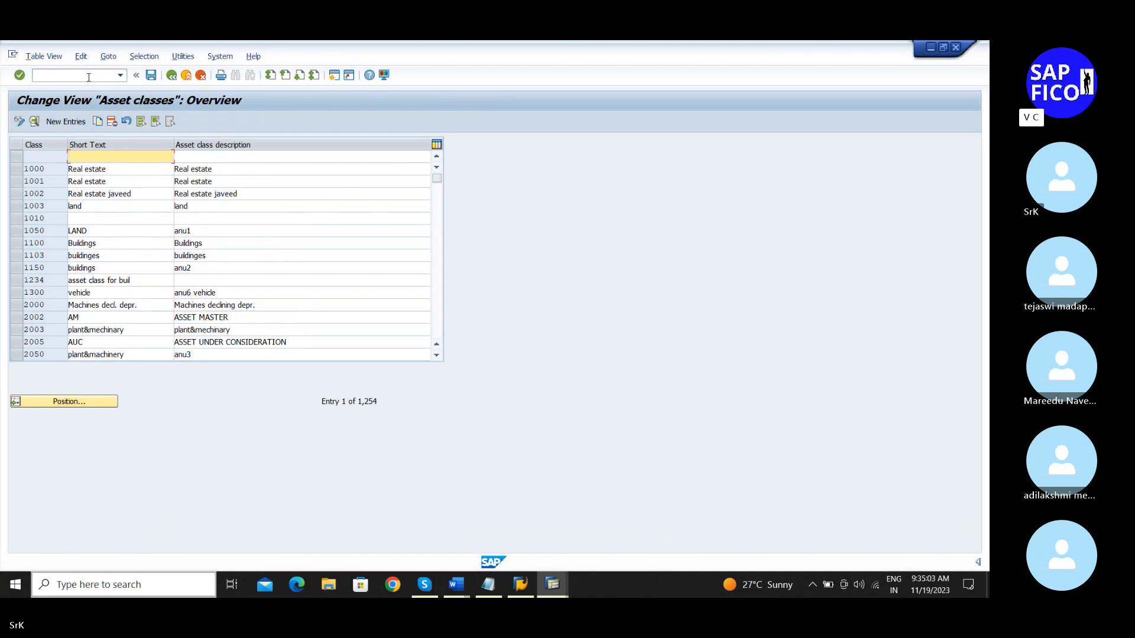
click(64, 122)
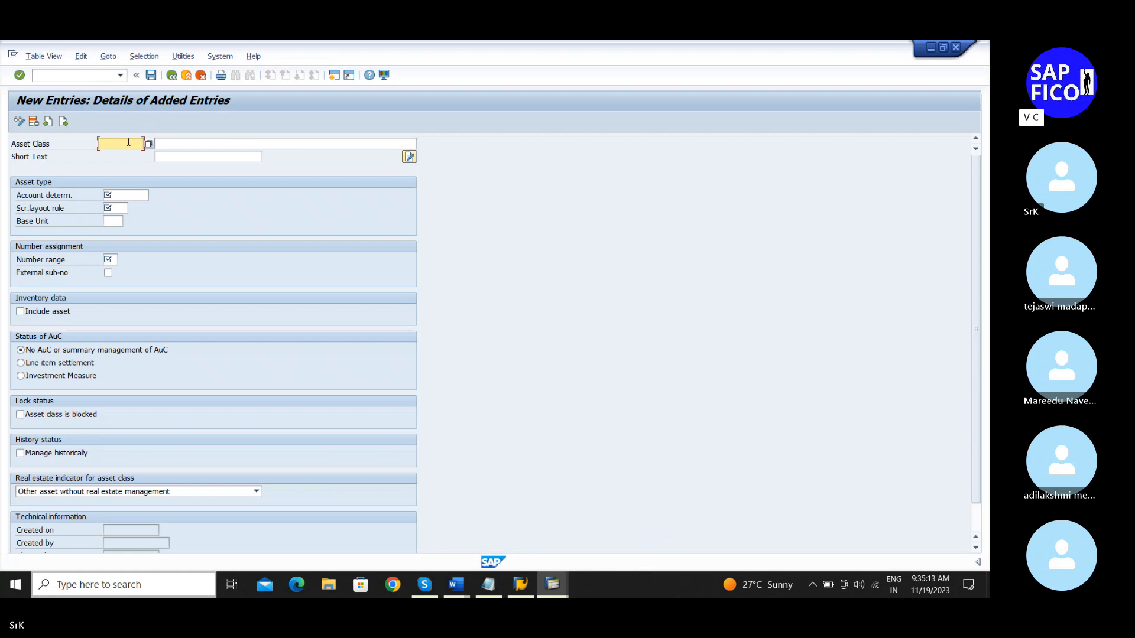
Step: Enter asset class code SRK1_PM with short text 'Plant and machinery'
text(A)
key(BackSpace)
text(SRK)
text(RL)
key(BackSpace)
text(M)
click(180, 143)
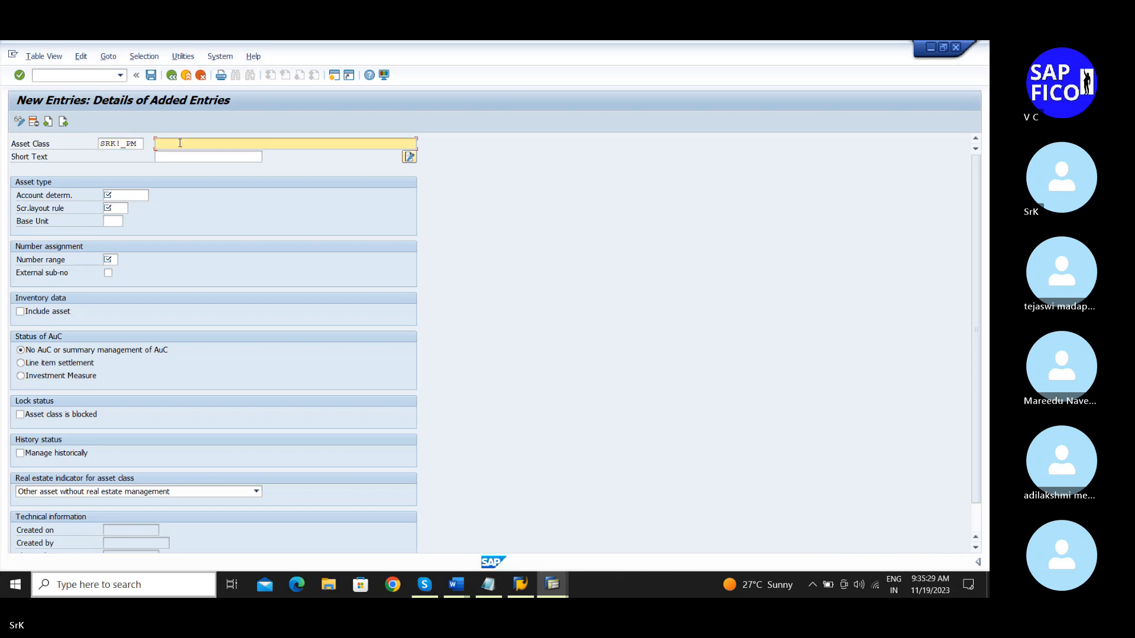
text(()
key(BackSpace)
click(176, 157)
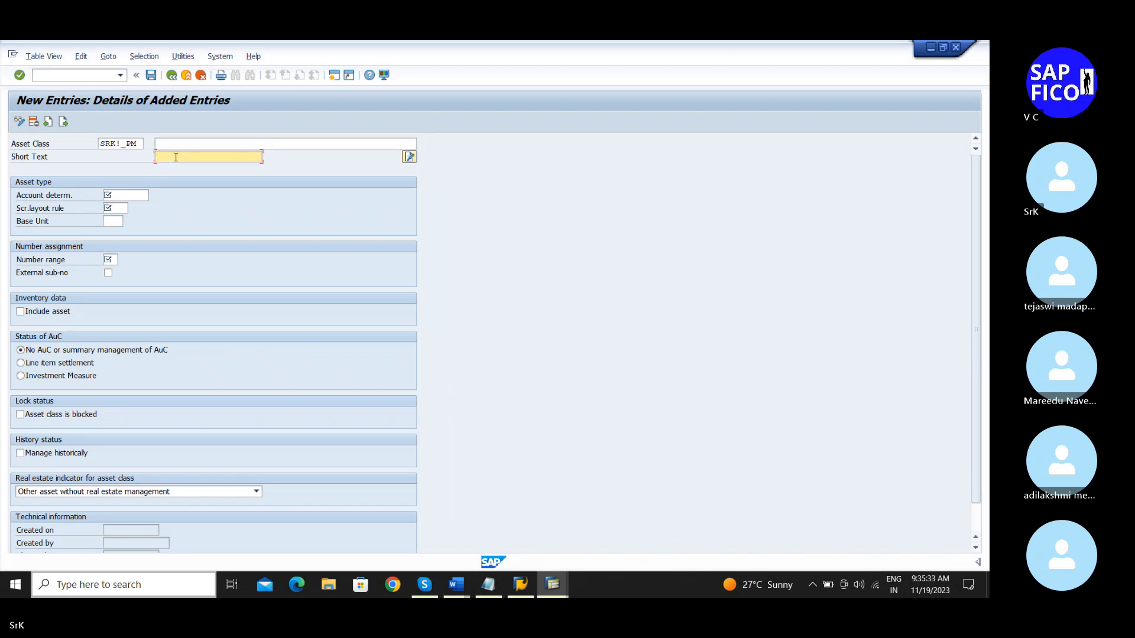
text(Plant and machinery)
Step: Enter the description 'Plant and Machiery for SRKM' and look up the next values in the notes
click(180, 144)
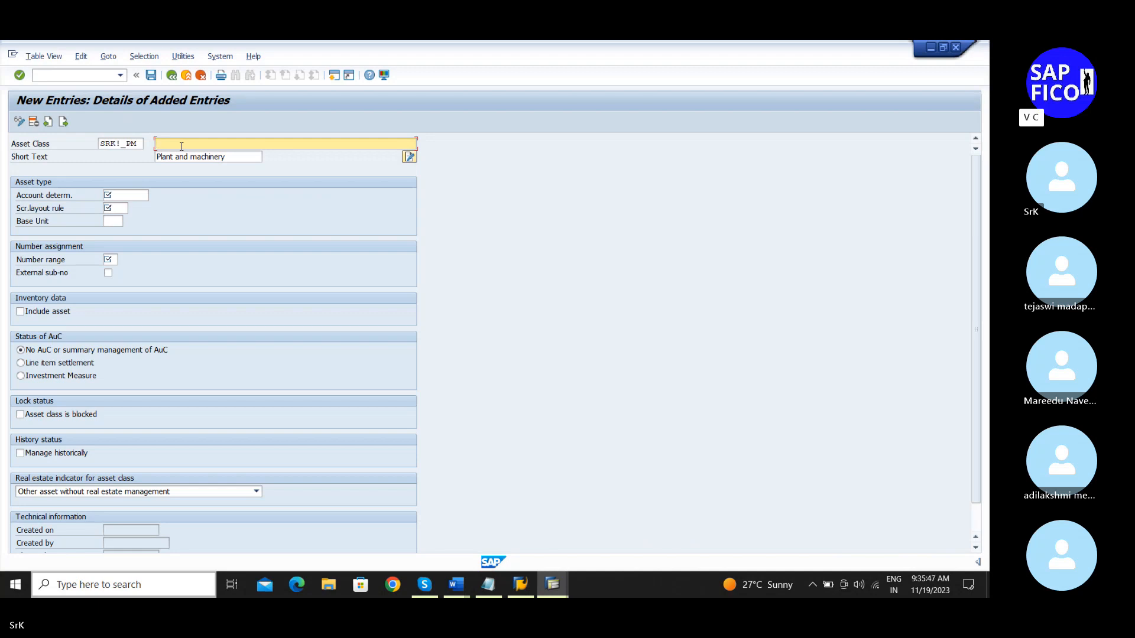
text(Plant and Machiery for SRKM)
click(128, 195)
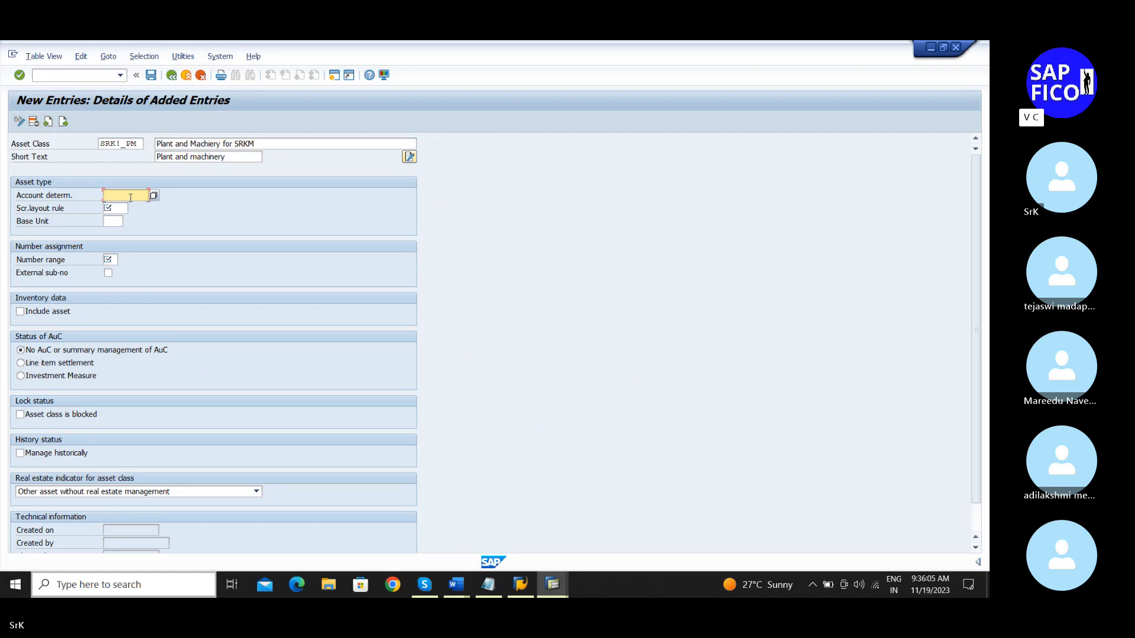
click(490, 586)
scroll(330, 353, up, 1)
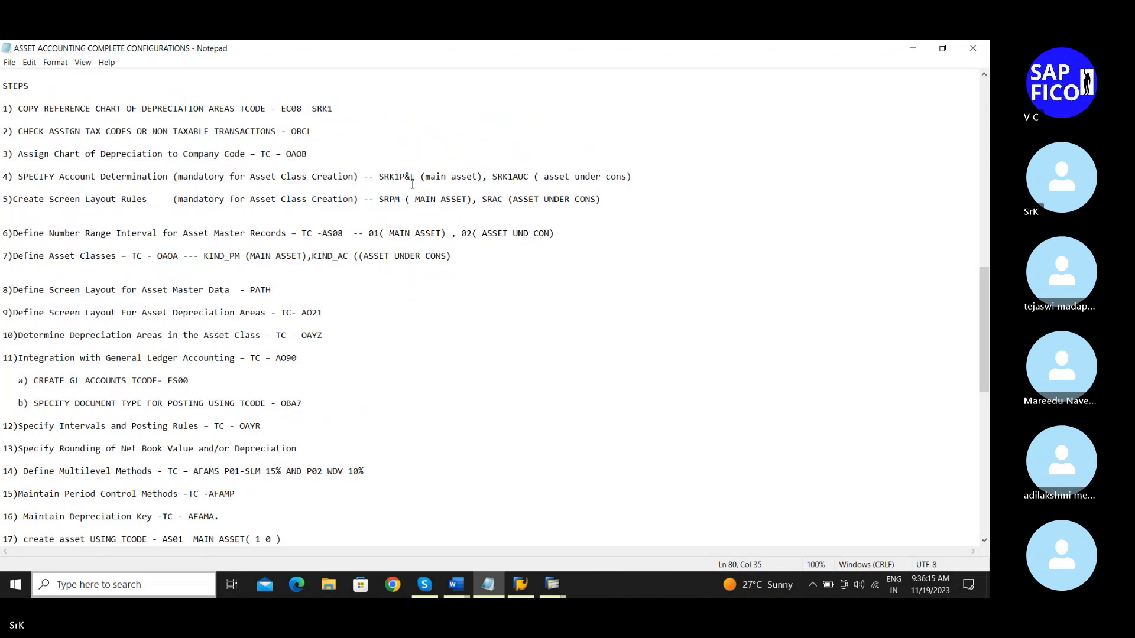
Step: Copy account determination SRK1P&L from the notes into the asset class
drag(416, 177, 379, 179)
key(ctrl+c)
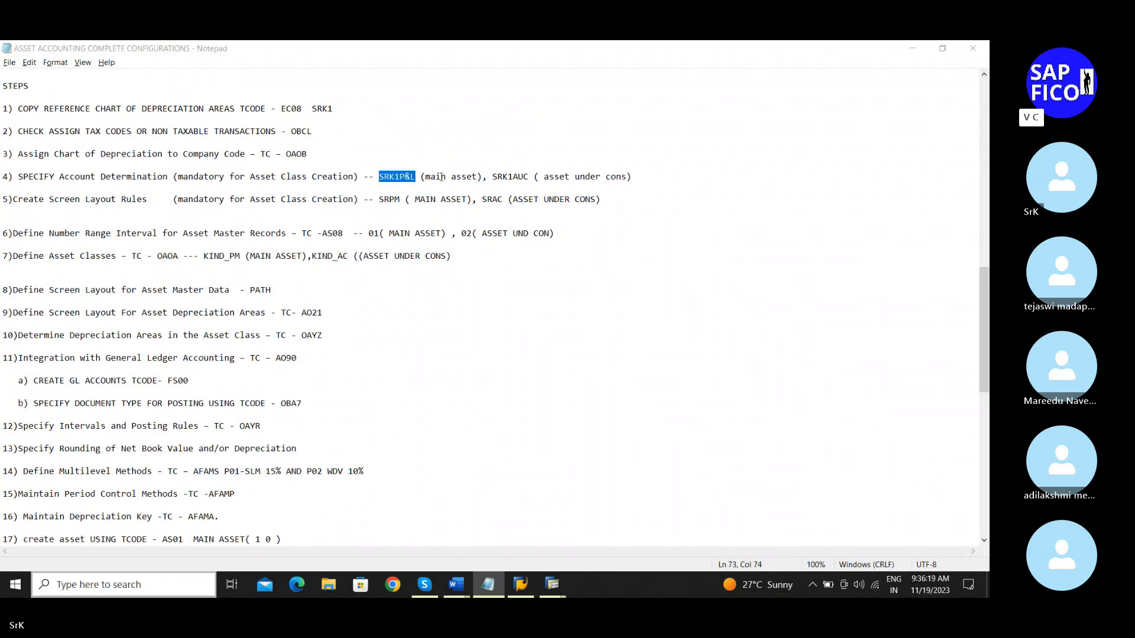
key(alt+Tab)
click(124, 194)
key(ctrl+v)
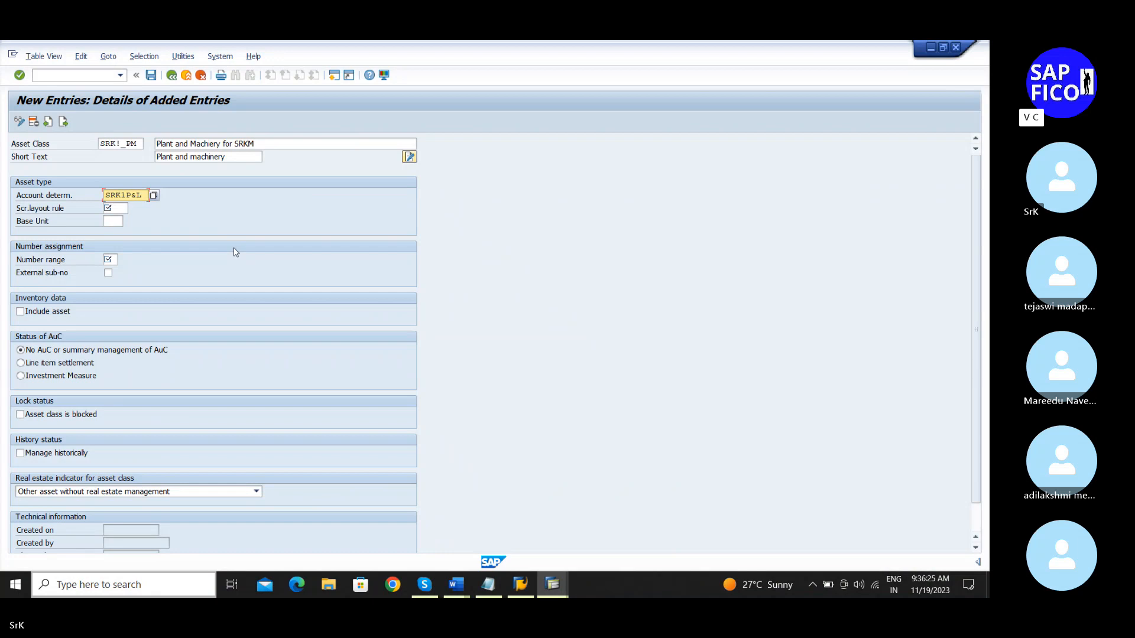
key(Tab)
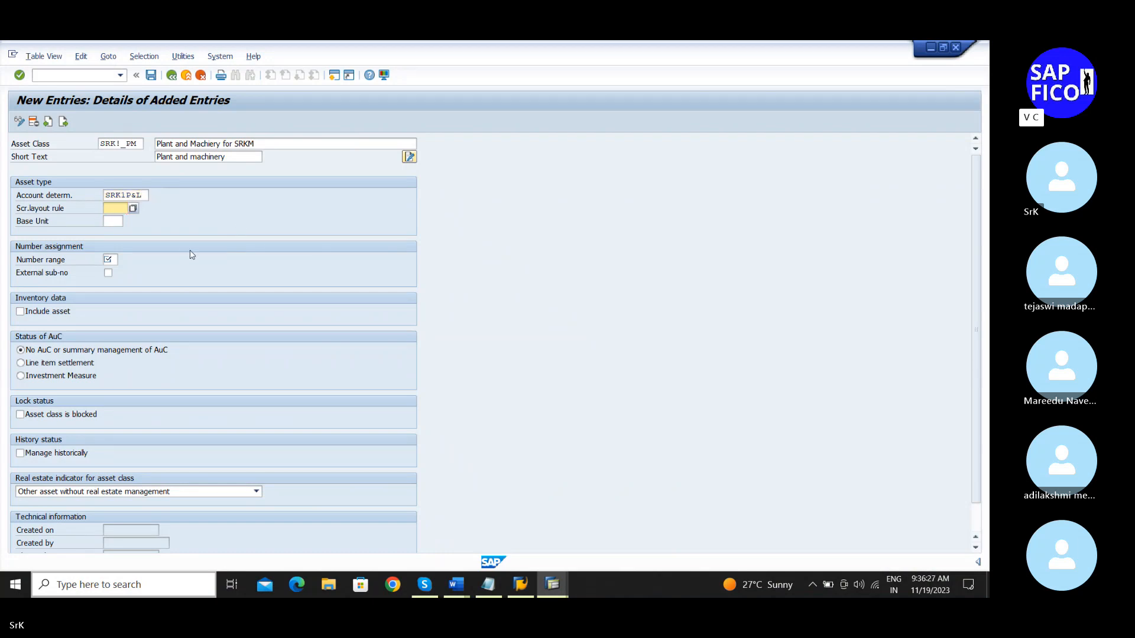
Step: Paste screen layout rule SRPM from the notes and set number range 01
key(alt+Tab)
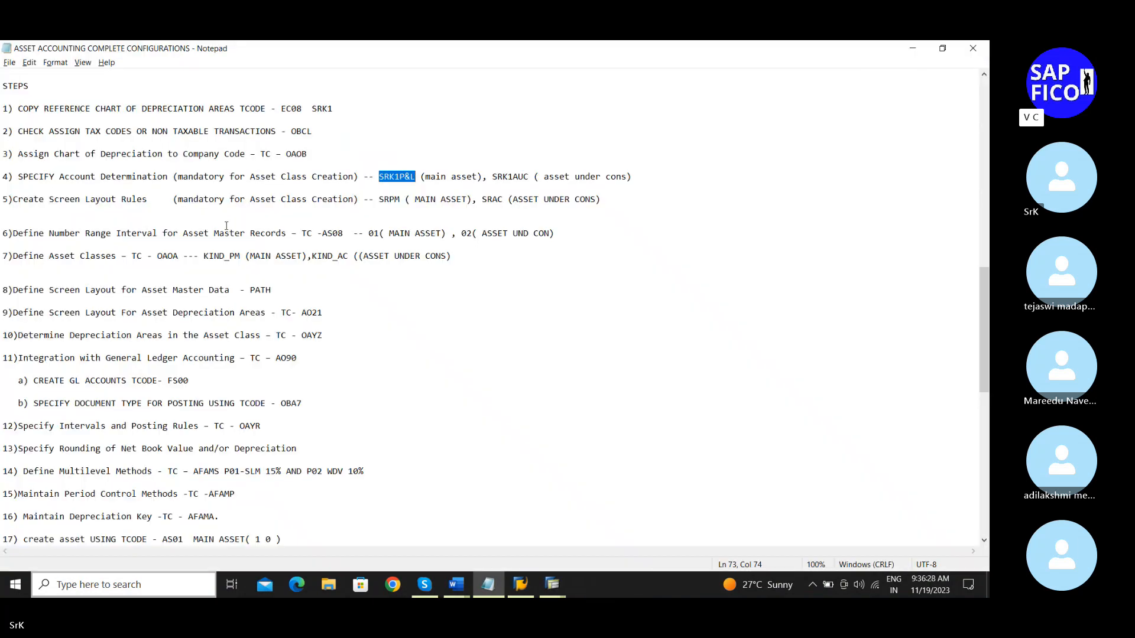
double_click(400, 201)
key(ctrl+c)
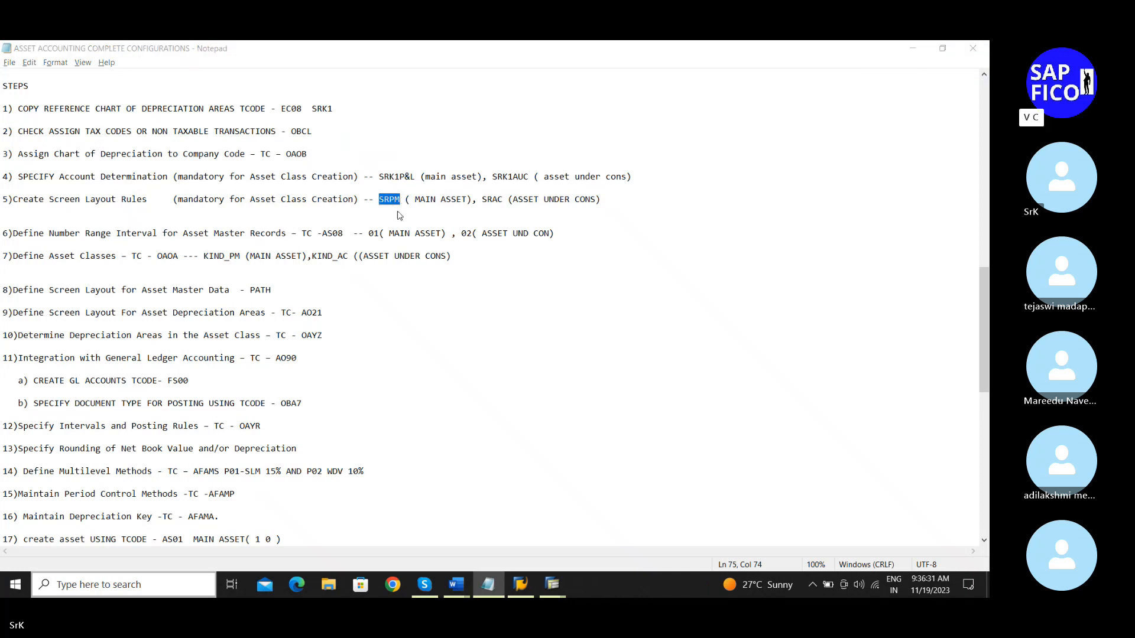
key(alt+Tab)
key(ctrl+v)
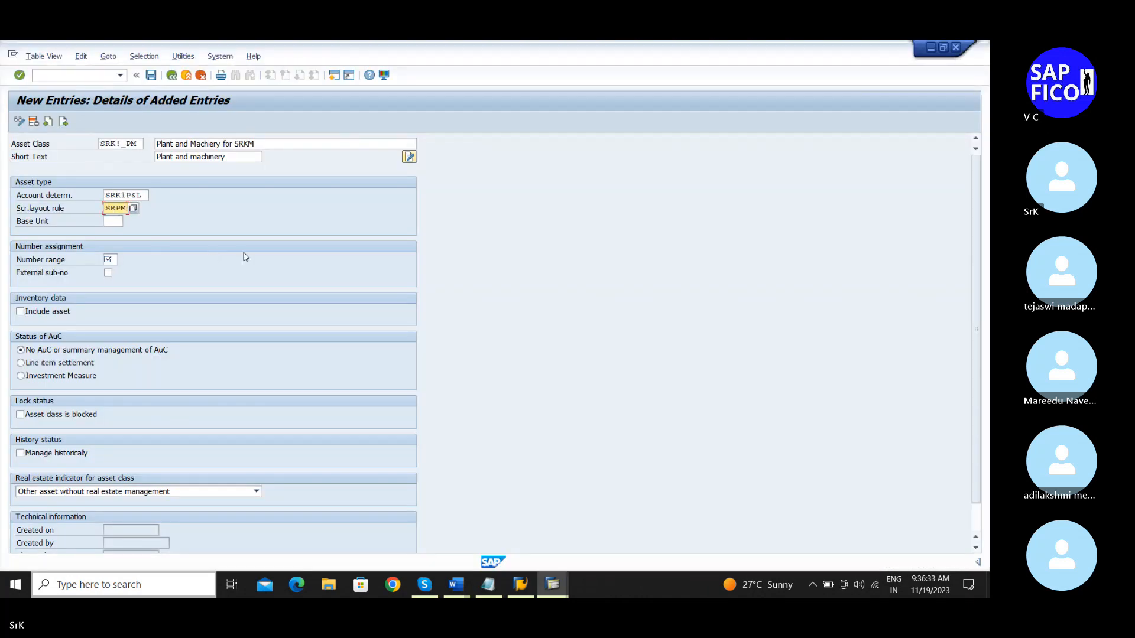
click(110, 259)
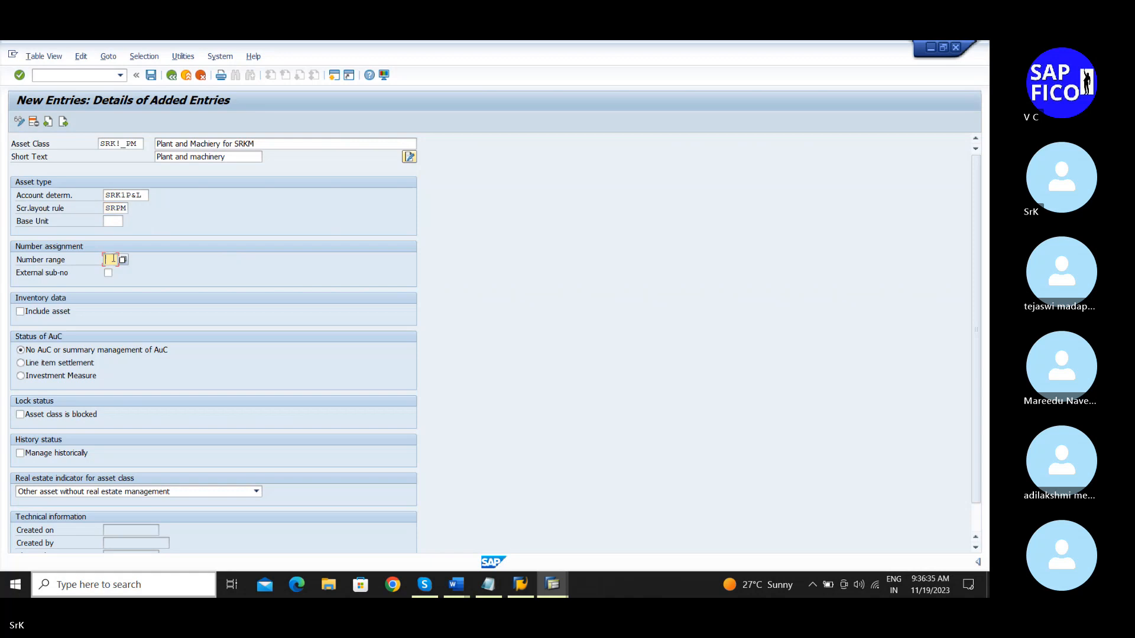
text(01)
key(alt+t)
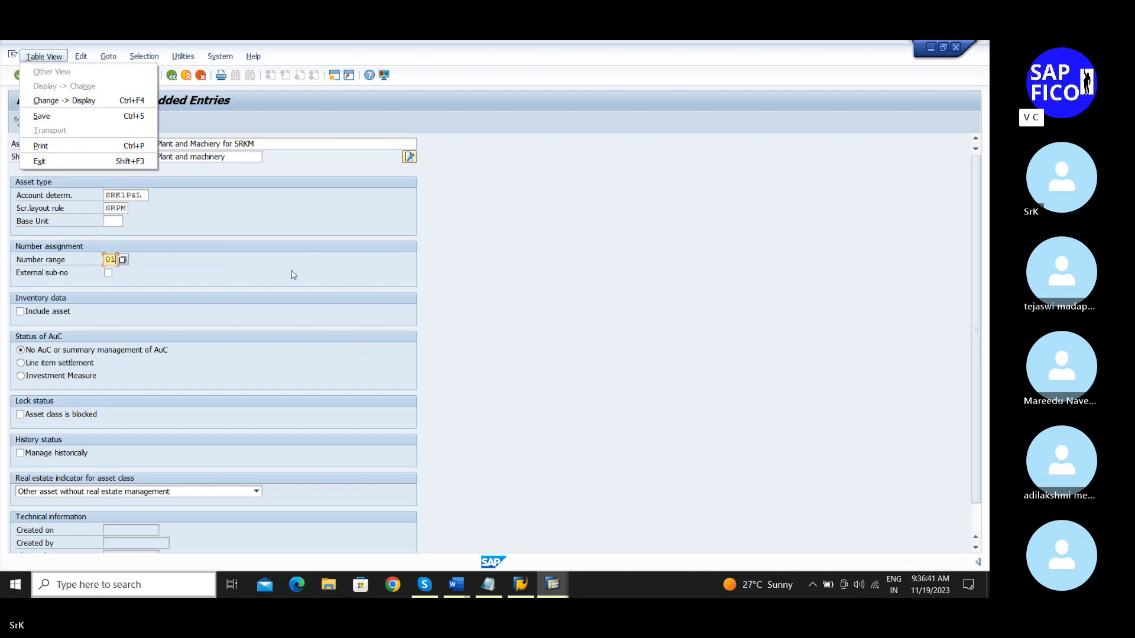
key(Escape)
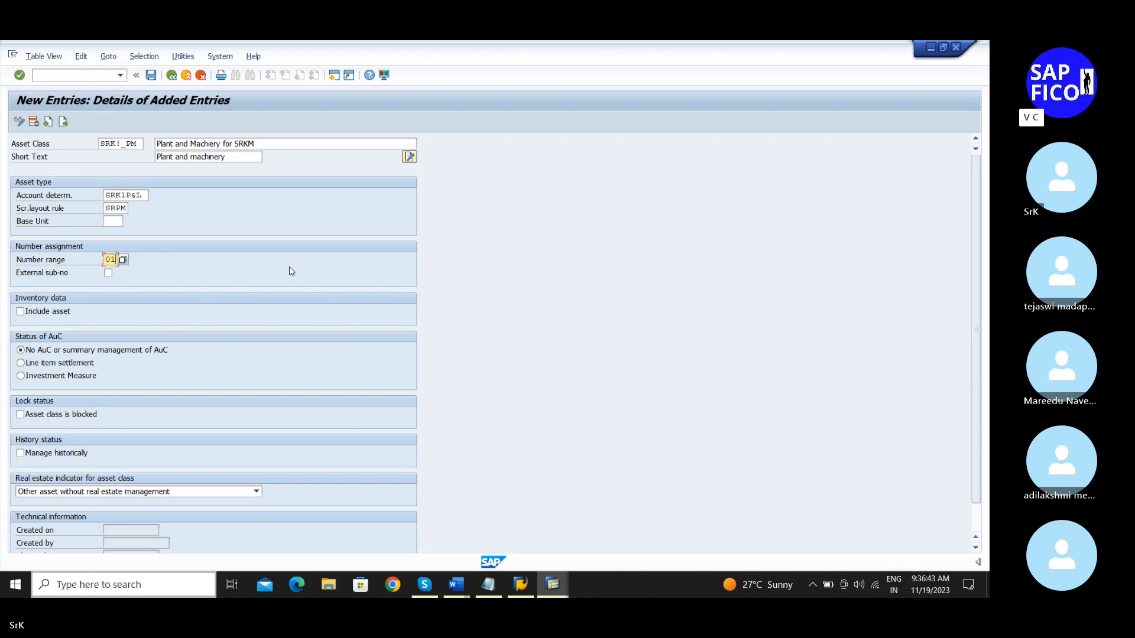
Step: Tick Include asset and review the real estate indicator choices
click(21, 312)
click(256, 492)
click(256, 493)
click(256, 493)
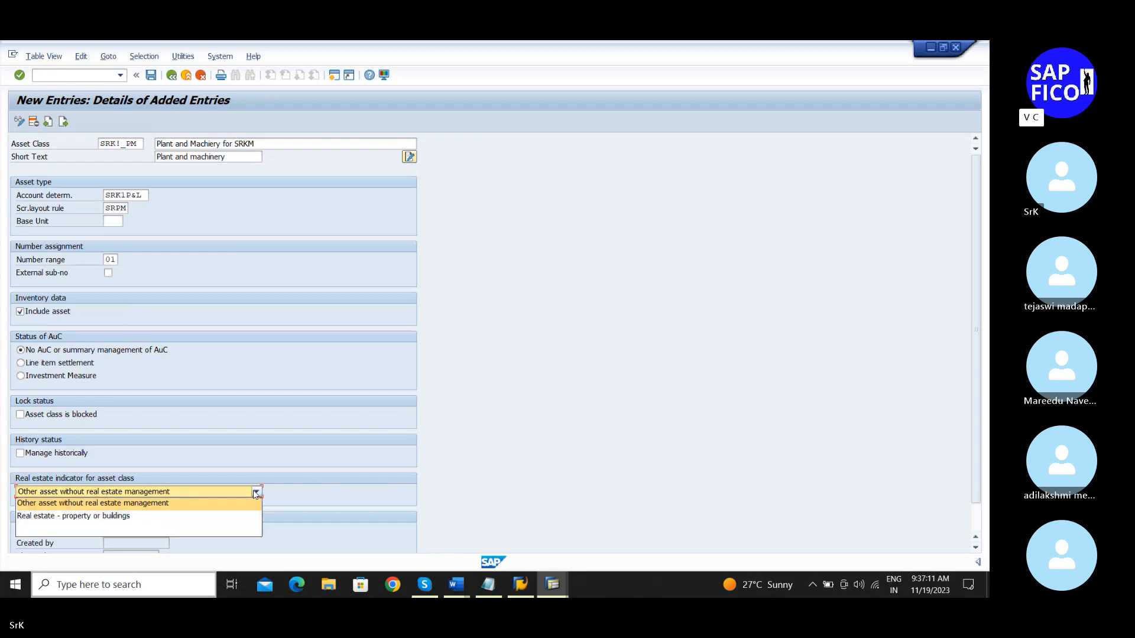
click(256, 493)
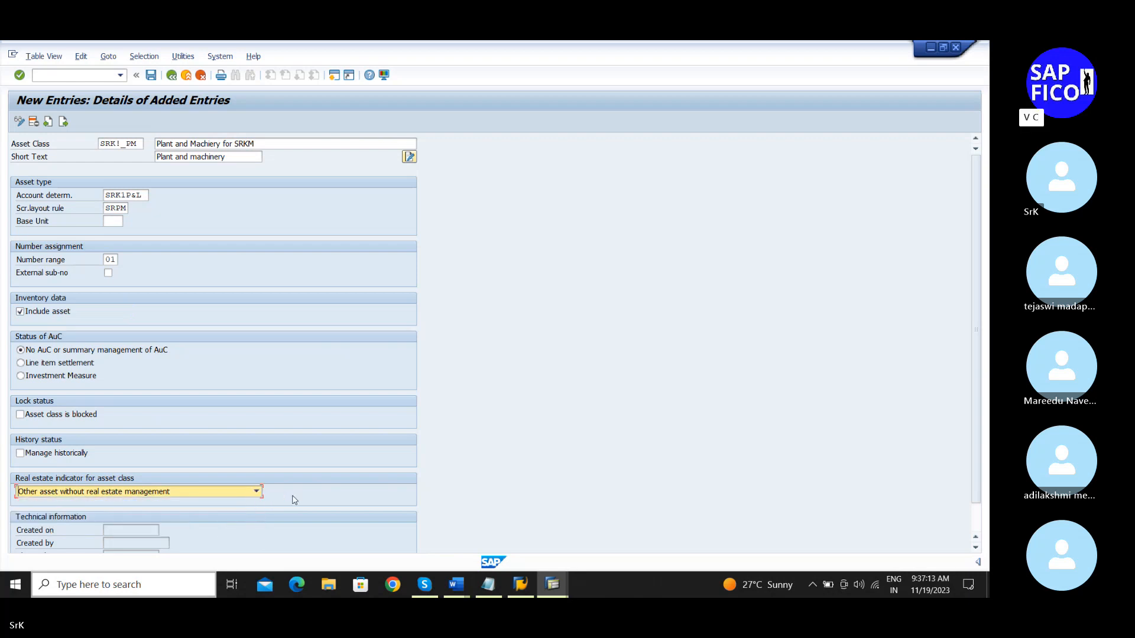
click(256, 492)
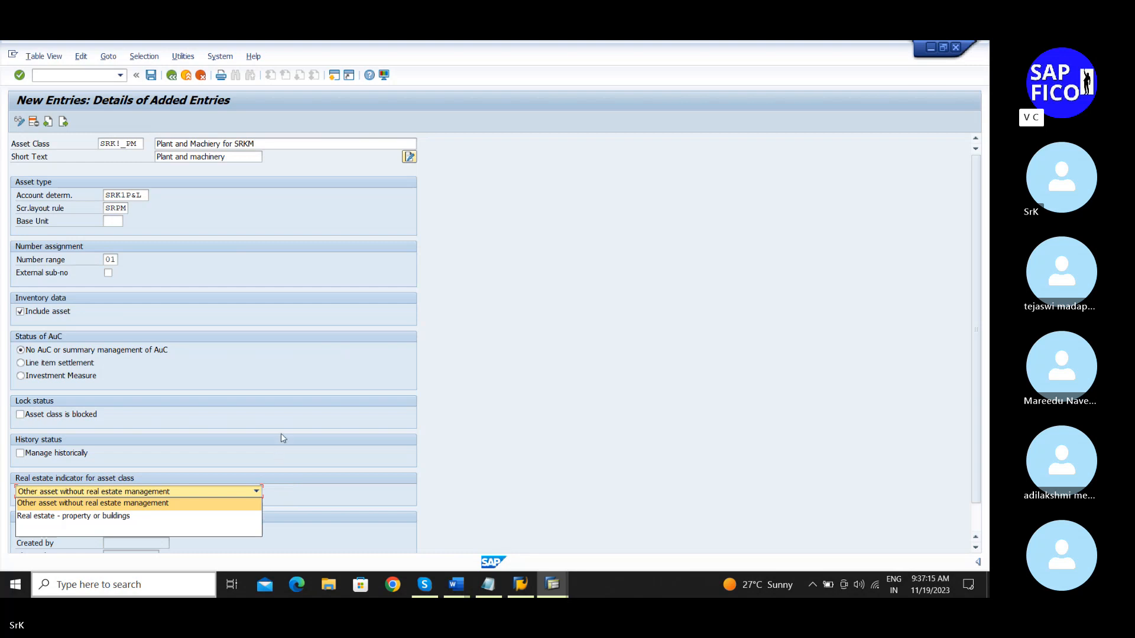
click(650, 406)
Step: Keep the real estate indicator on 'Other asset without real estate management'
key(F4)
click(520, 418)
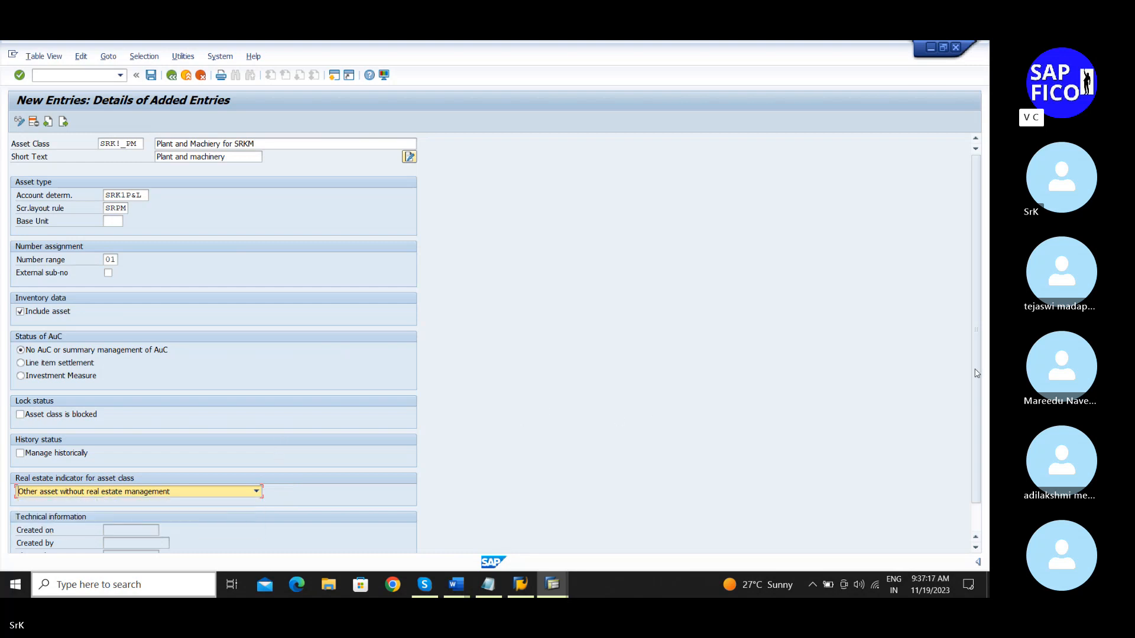
scroll(963, 469, down, 2)
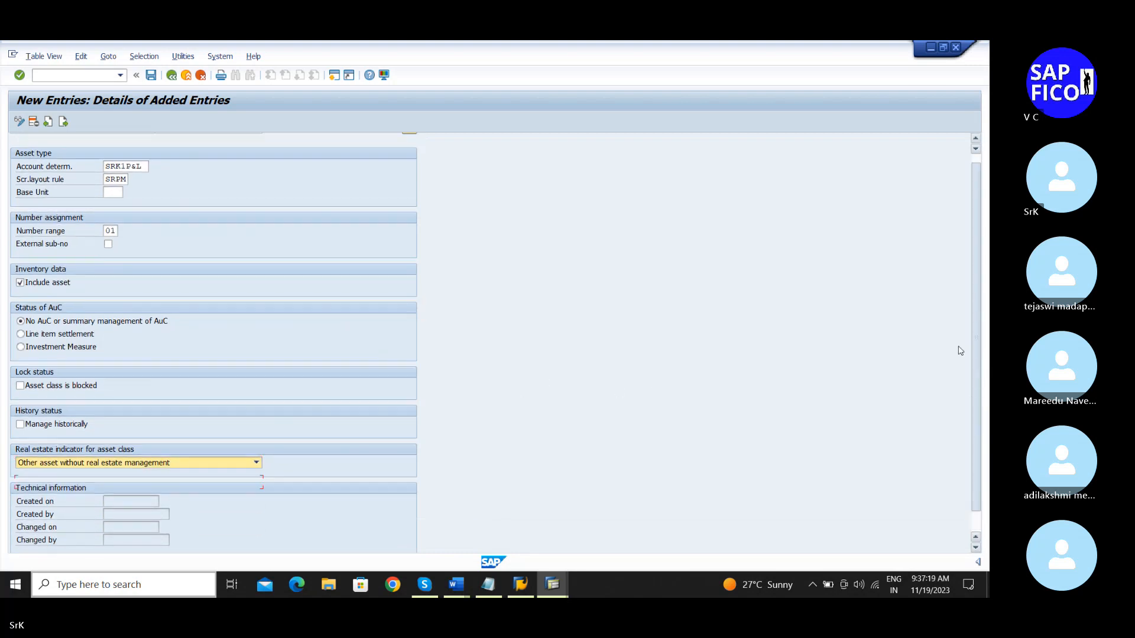
scroll(955, 325, up, 1)
key(F4)
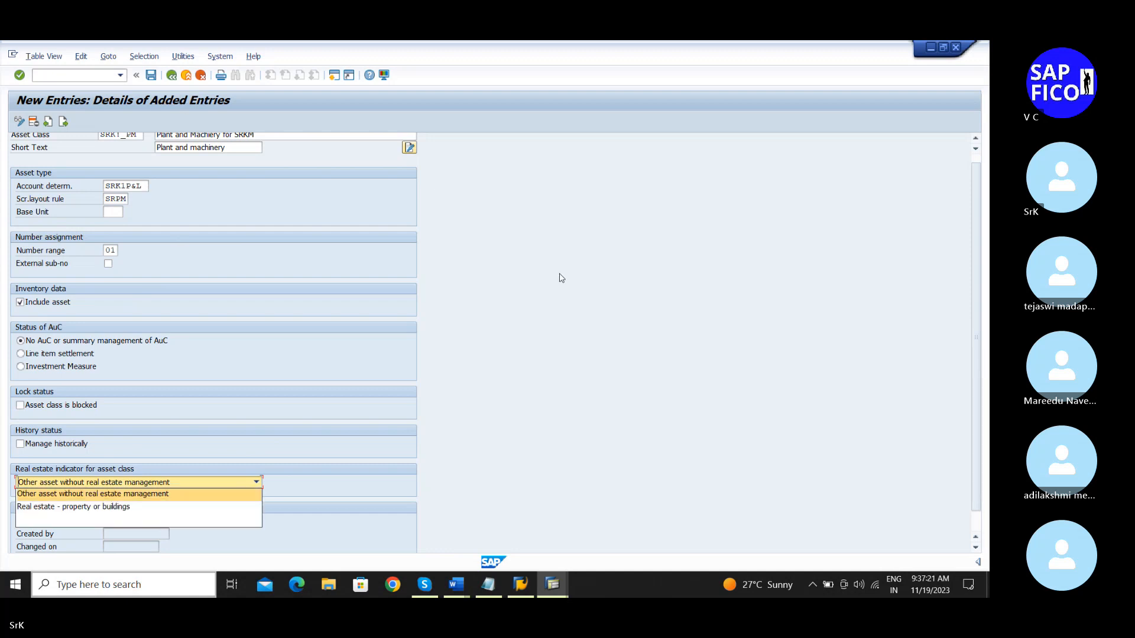
click(976, 143)
click(976, 143)
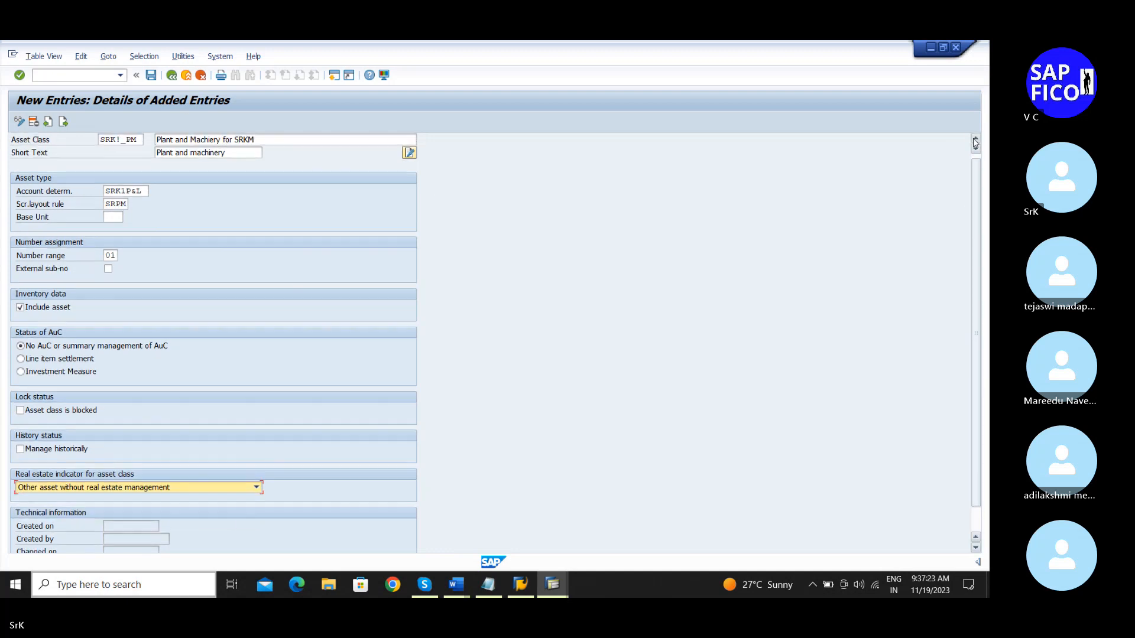
Step: Save asset class SRK1_PM under the customizing request and return to the overview
click(151, 75)
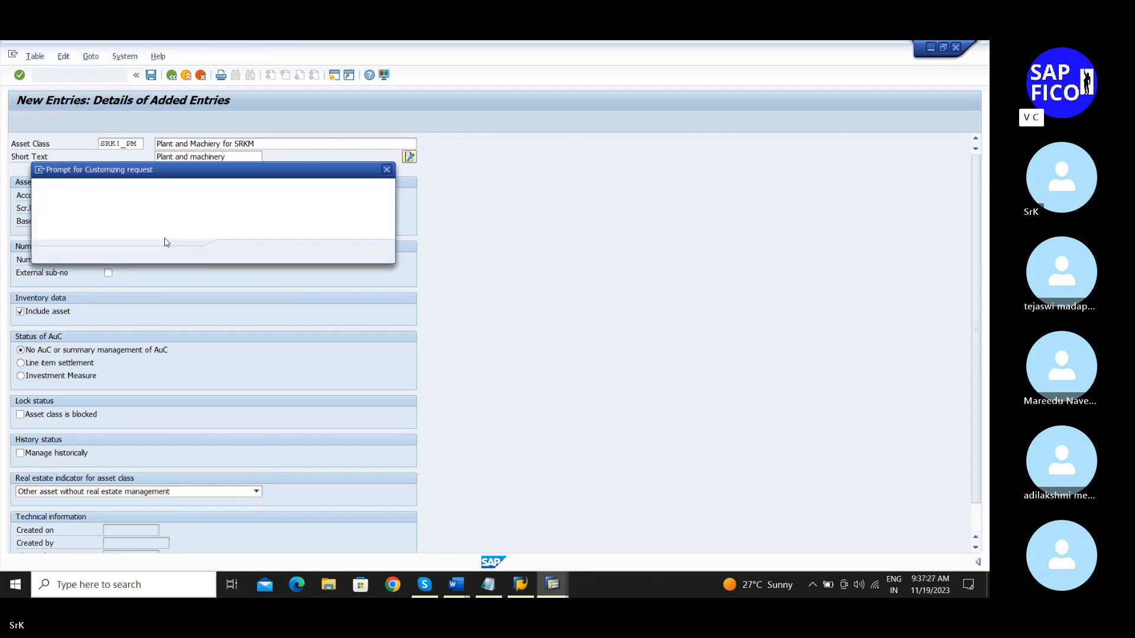
click(236, 252)
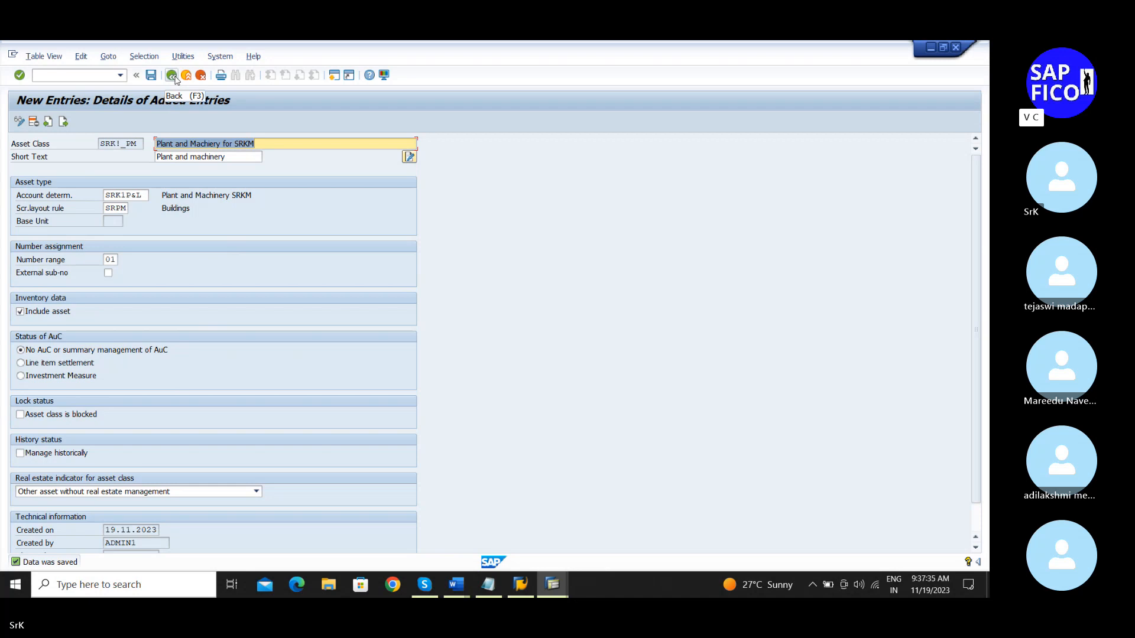
click(175, 78)
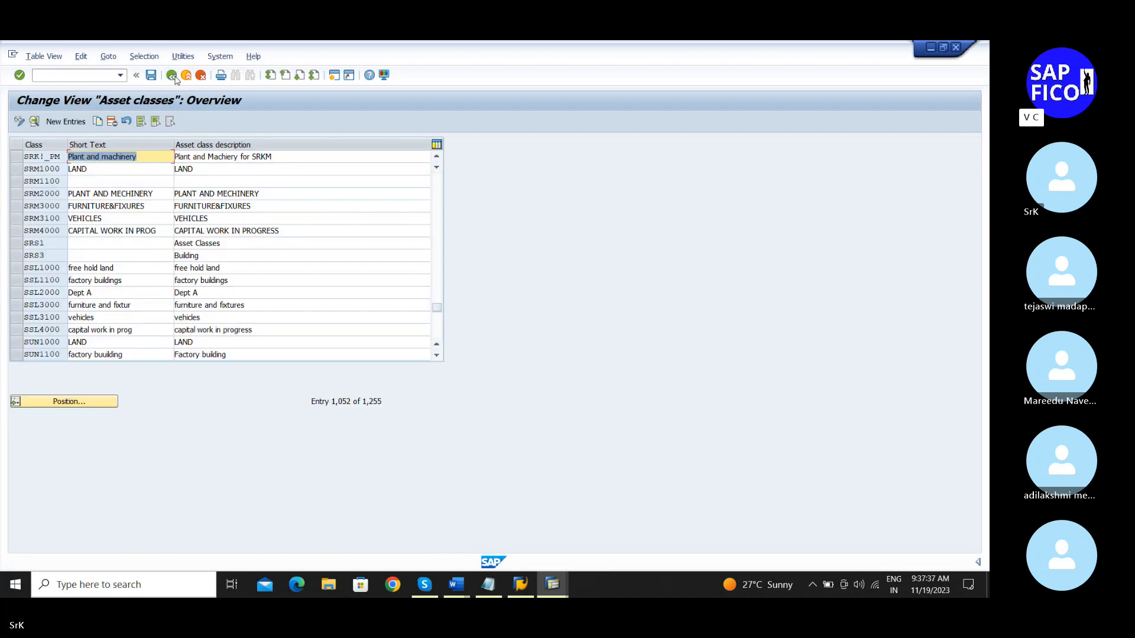
Step: Inspect SRK!_PM's details from the overview, then switch to the configuration notes
click(41, 157)
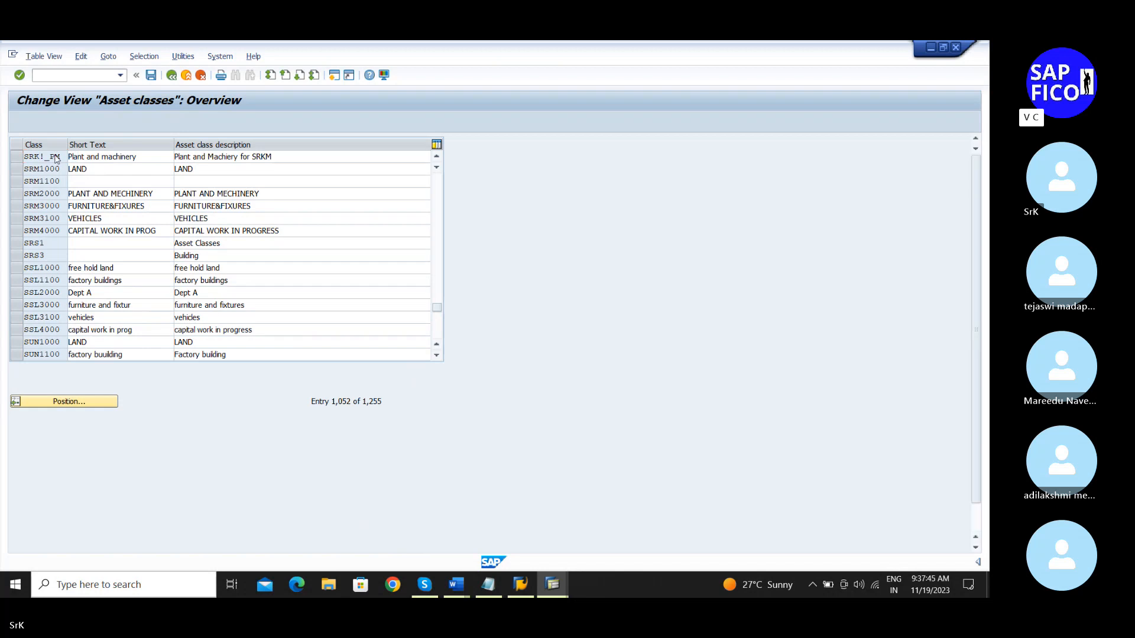
double_click(55, 156)
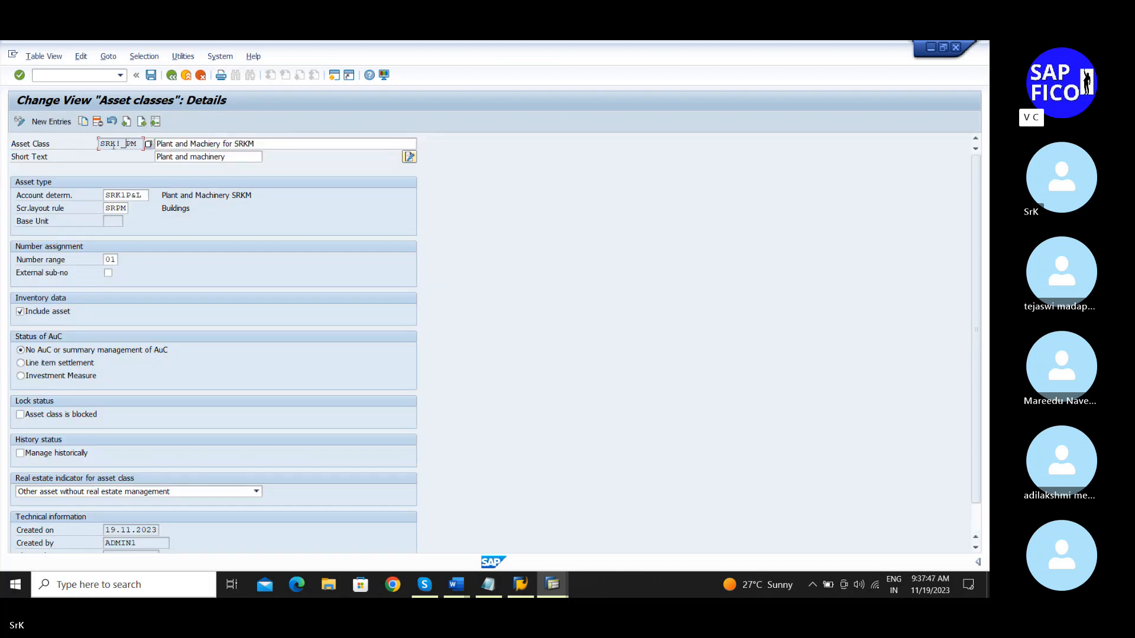
click(172, 76)
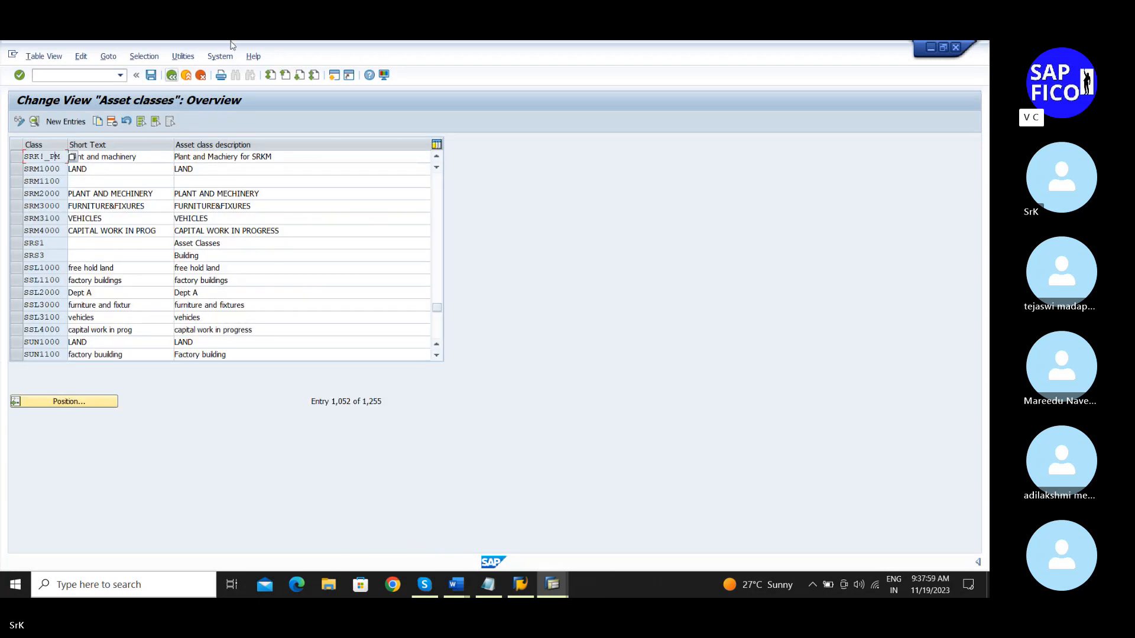
click(494, 583)
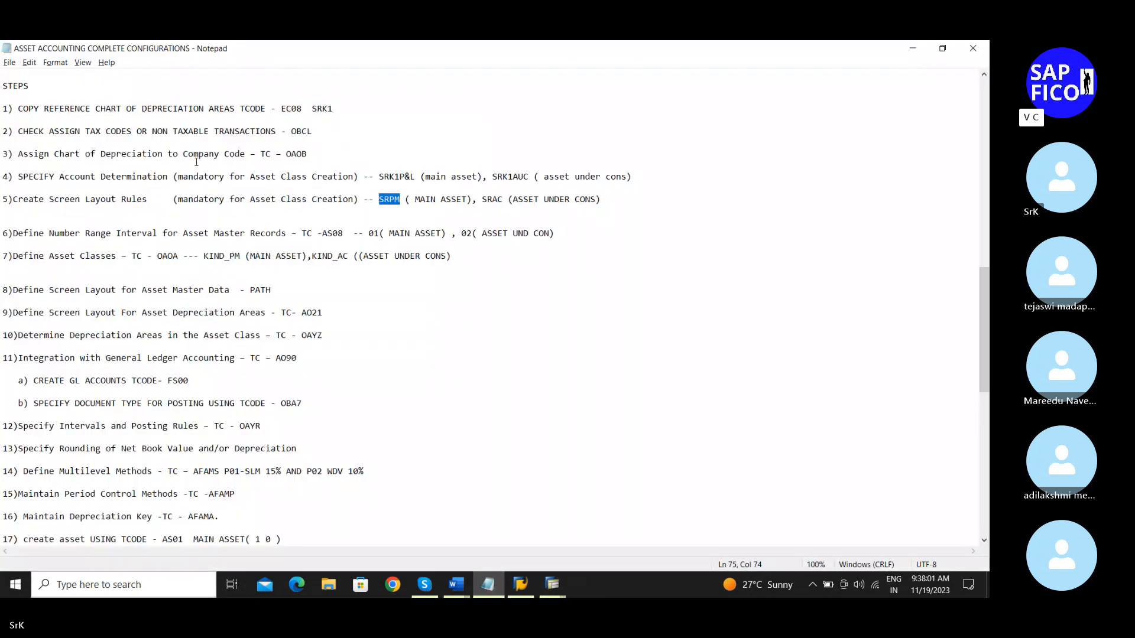
Step: Replace KIND_PM with SRK!_PM in step 7 of the notes and save the file
click(225, 255)
key(BackSpace)
key(BackSpace)
key(BackSpace)
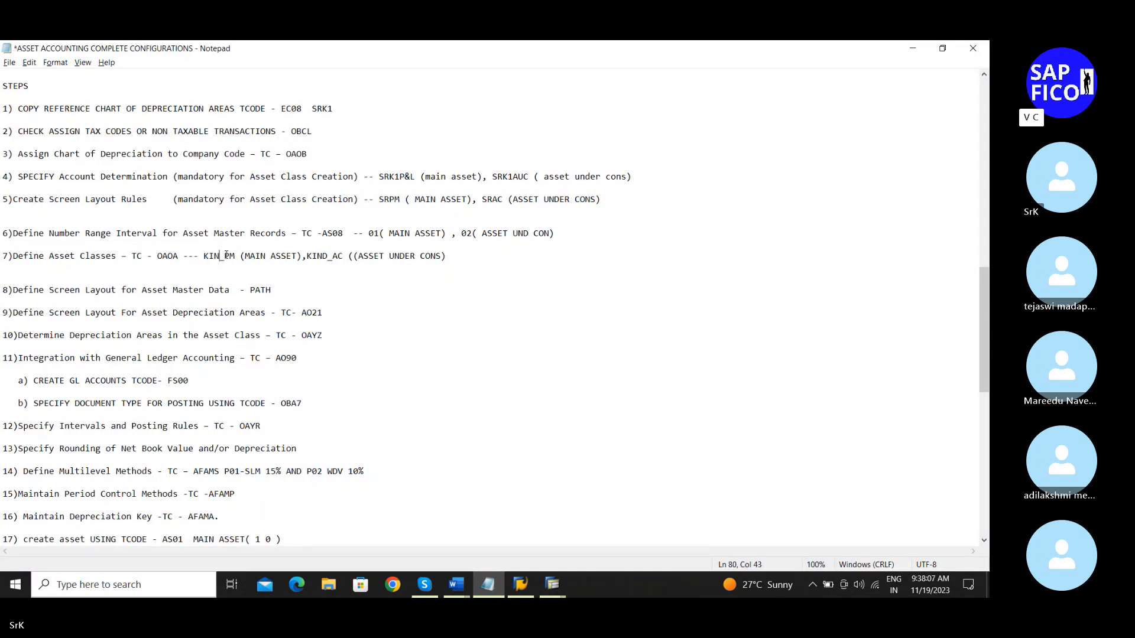
key(BackSpace)
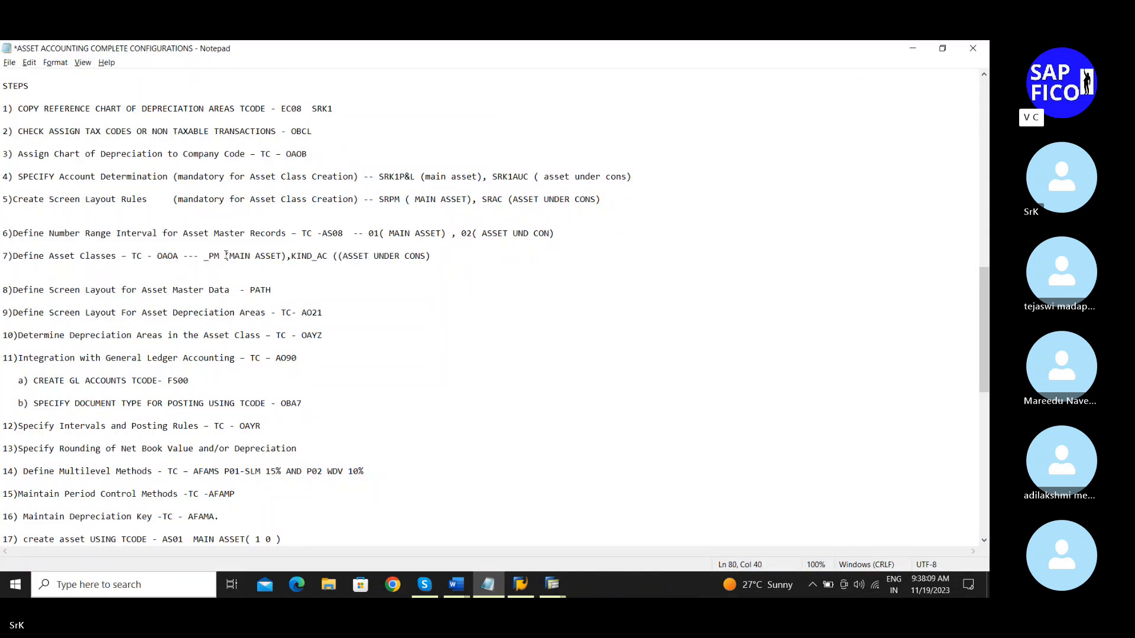
text(SRK)
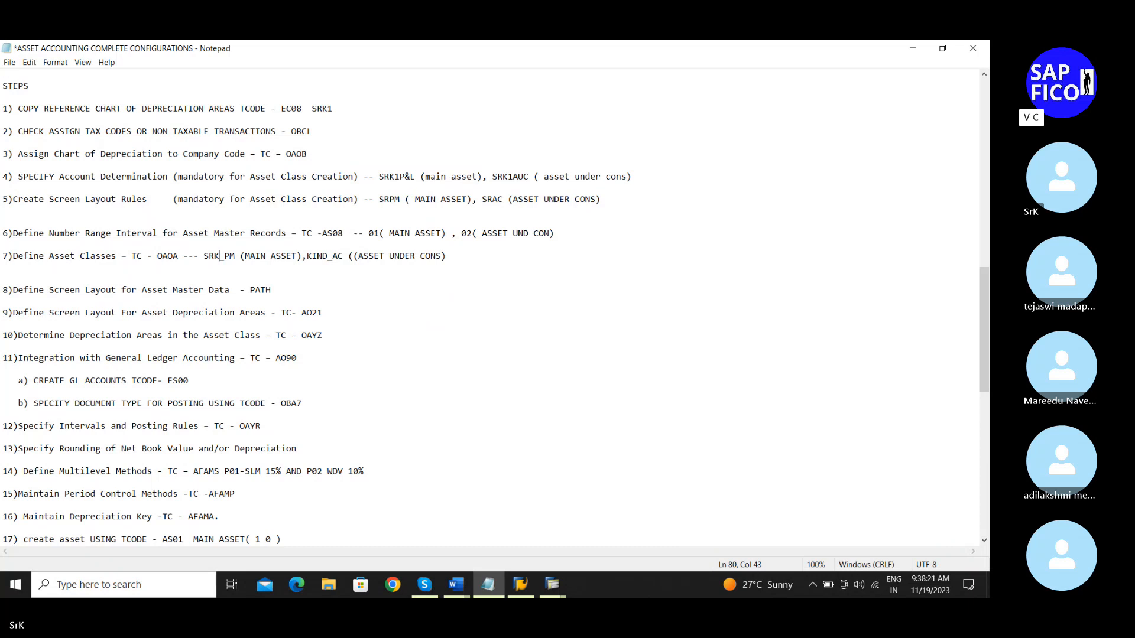
text(!)
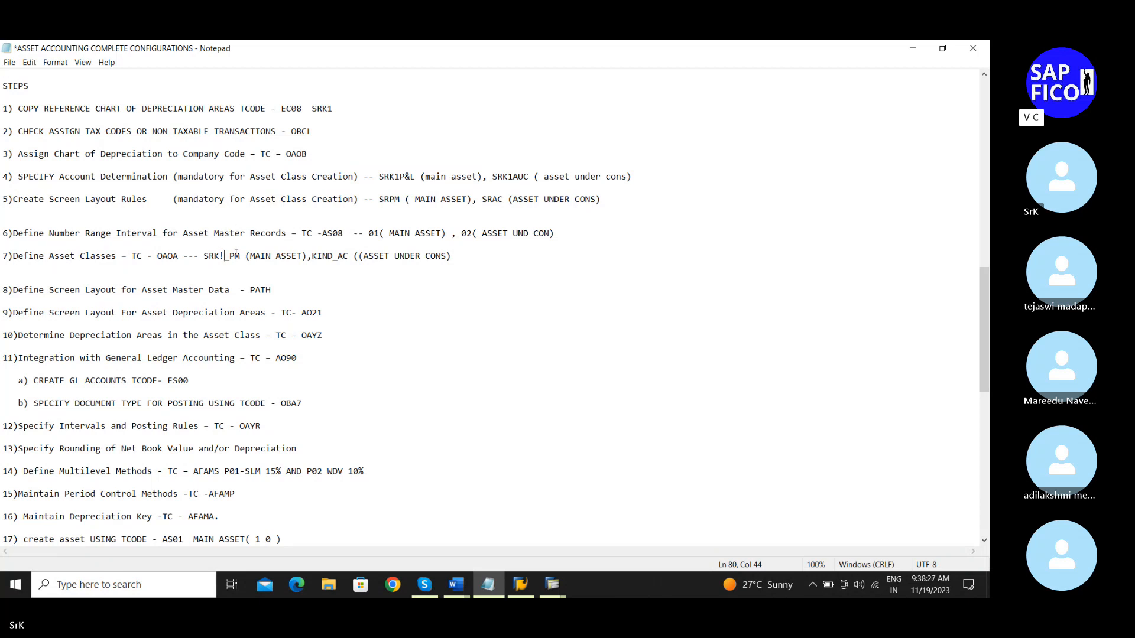
key(ctrl+s)
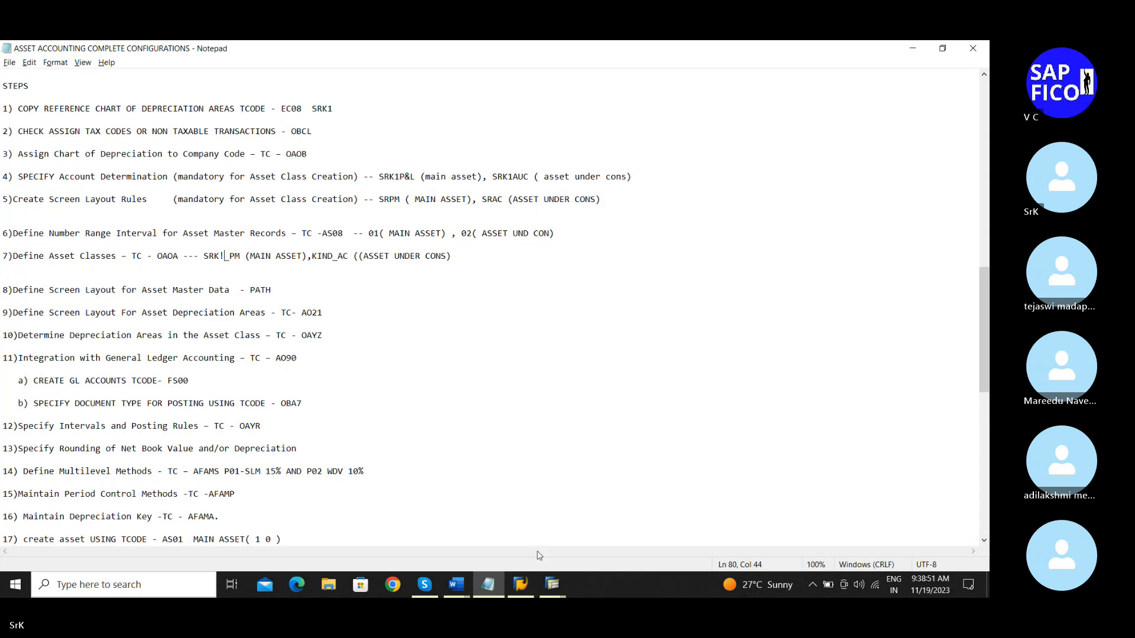
click(550, 585)
Step: Create asset class Srk1_AUC with description 'Asset under construction' and short text 'Under construction'
click(588, 538)
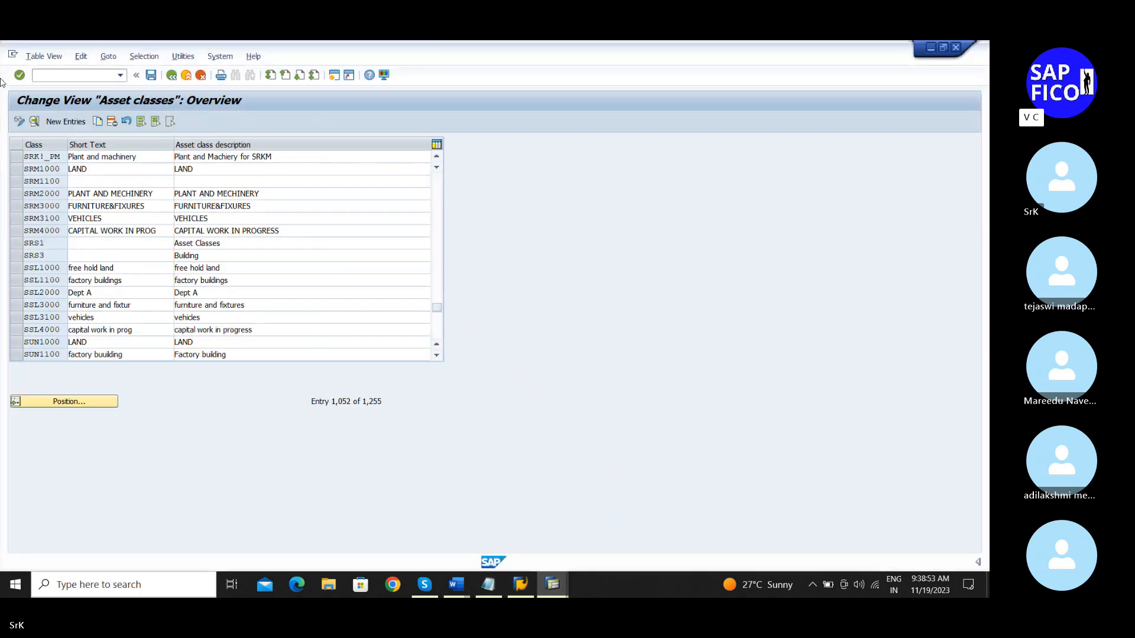
click(65, 121)
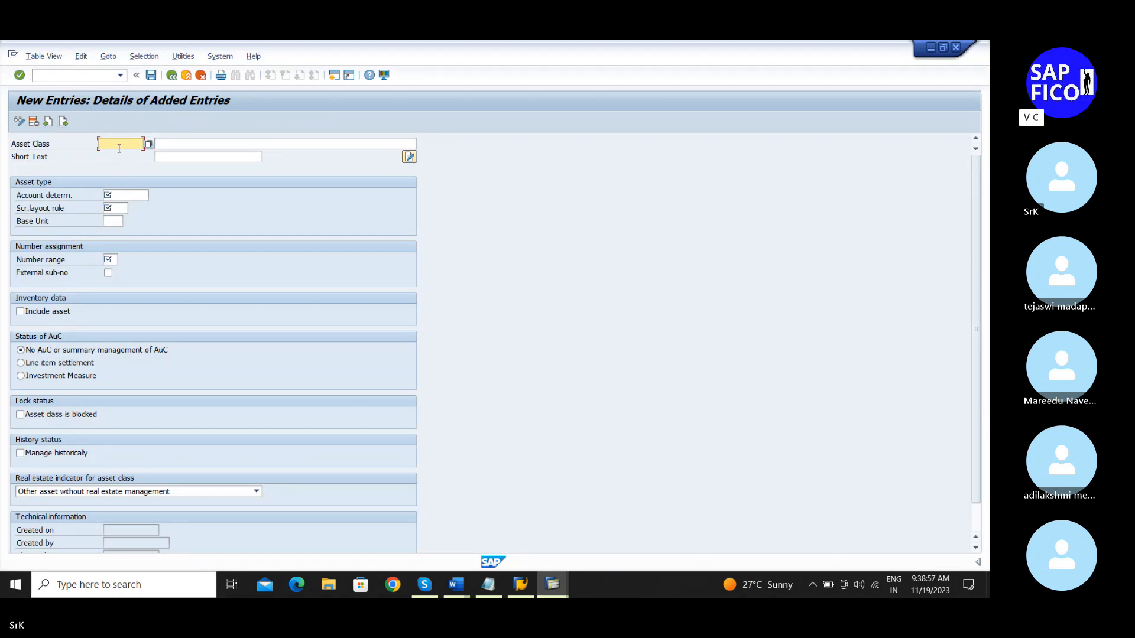
text(Srk1_AU)
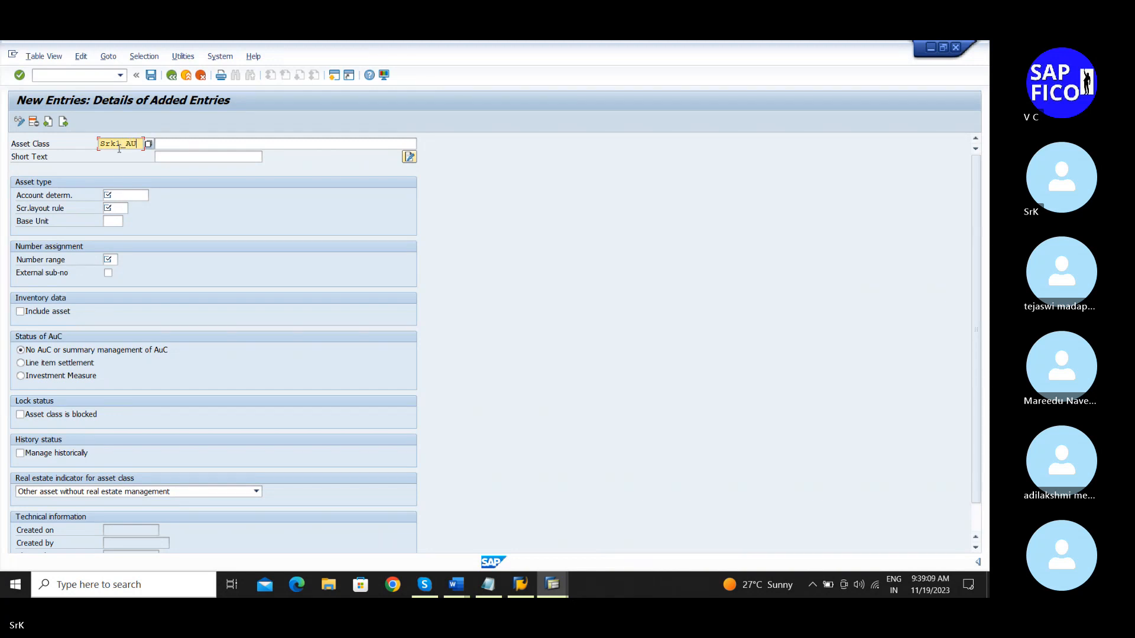
click(199, 142)
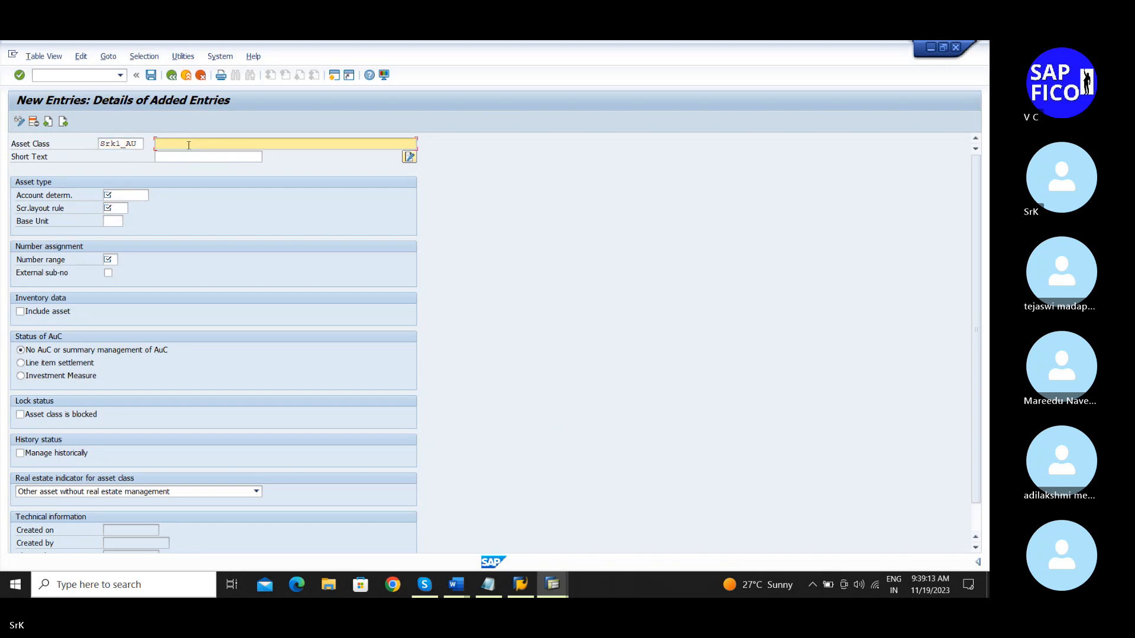
click(142, 144)
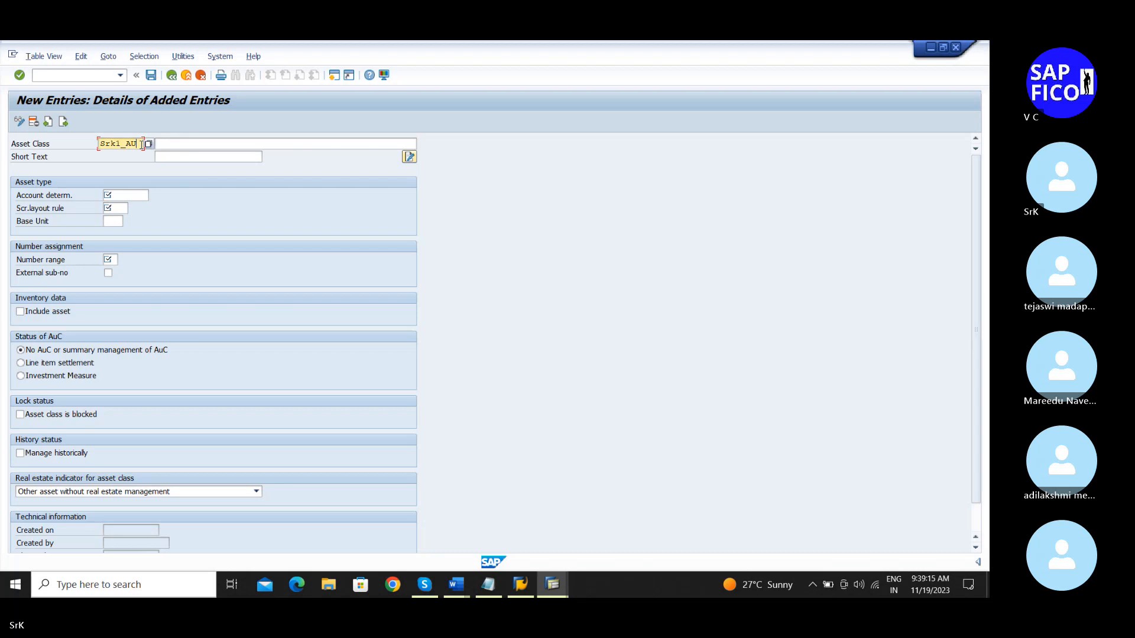
text(C)
click(180, 143)
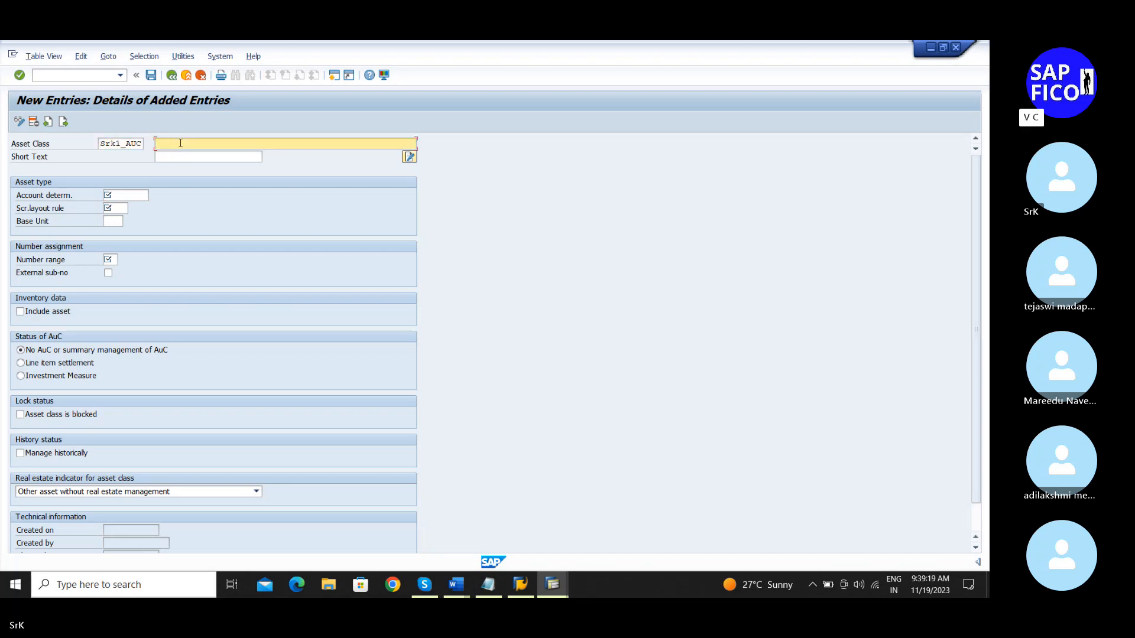
text(Asset a)
text(undre)
key(BackSpace)
key(BackSpace)
text(er construction)
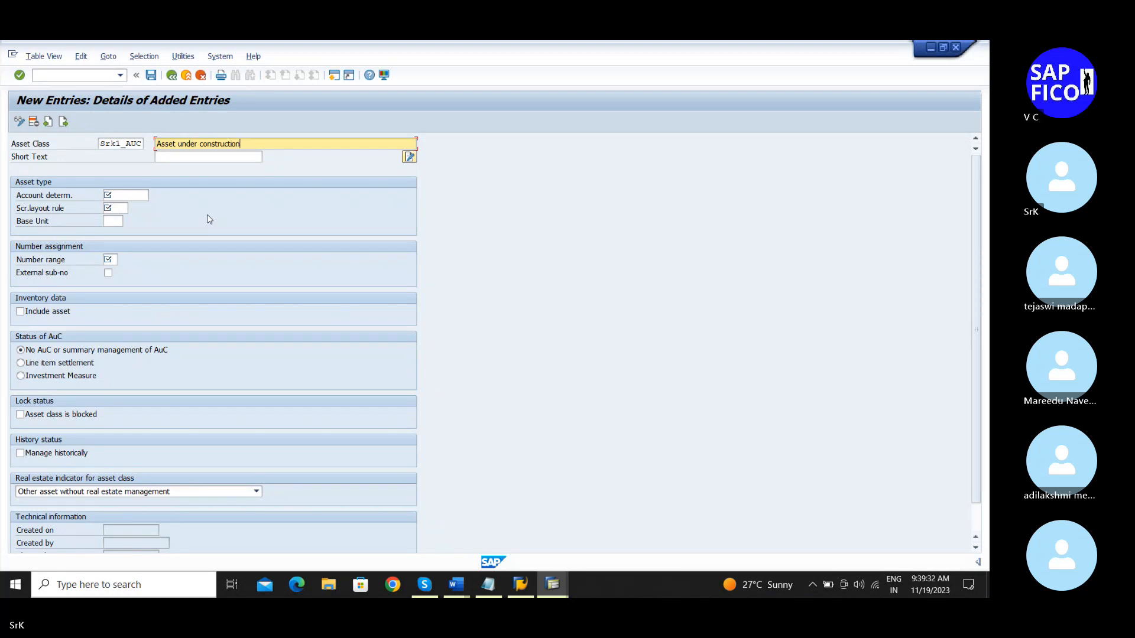
key(Tab)
text(U)
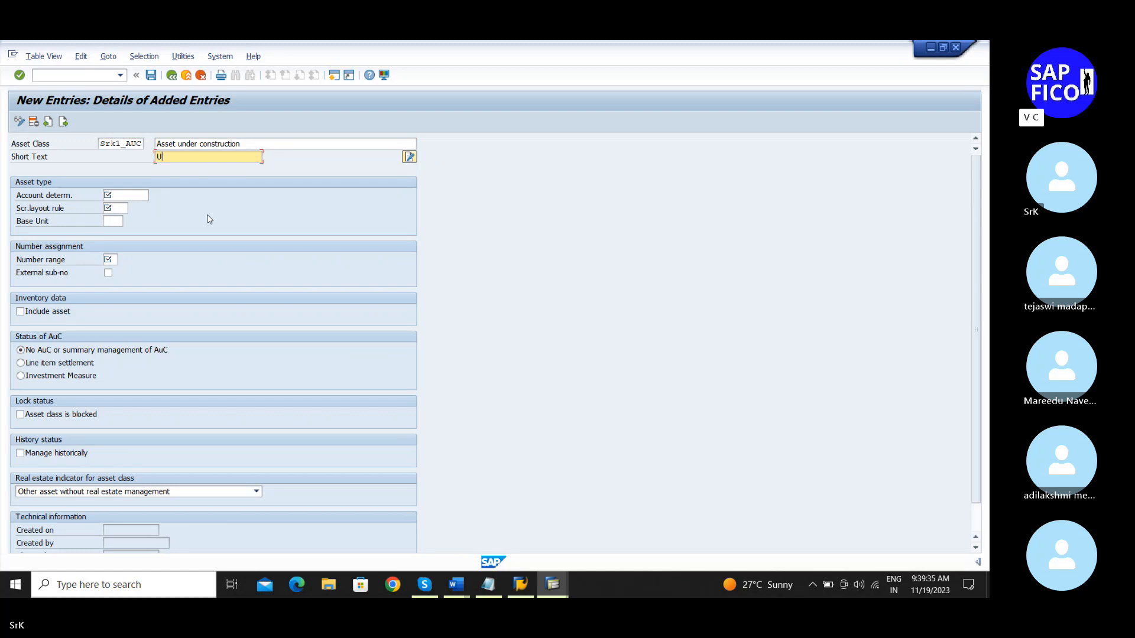
text(nder construction)
Step: Paste account determination SRK1AUC and screen layout rule SRAC from the notes
key(Tab)
key(alt+Tab)
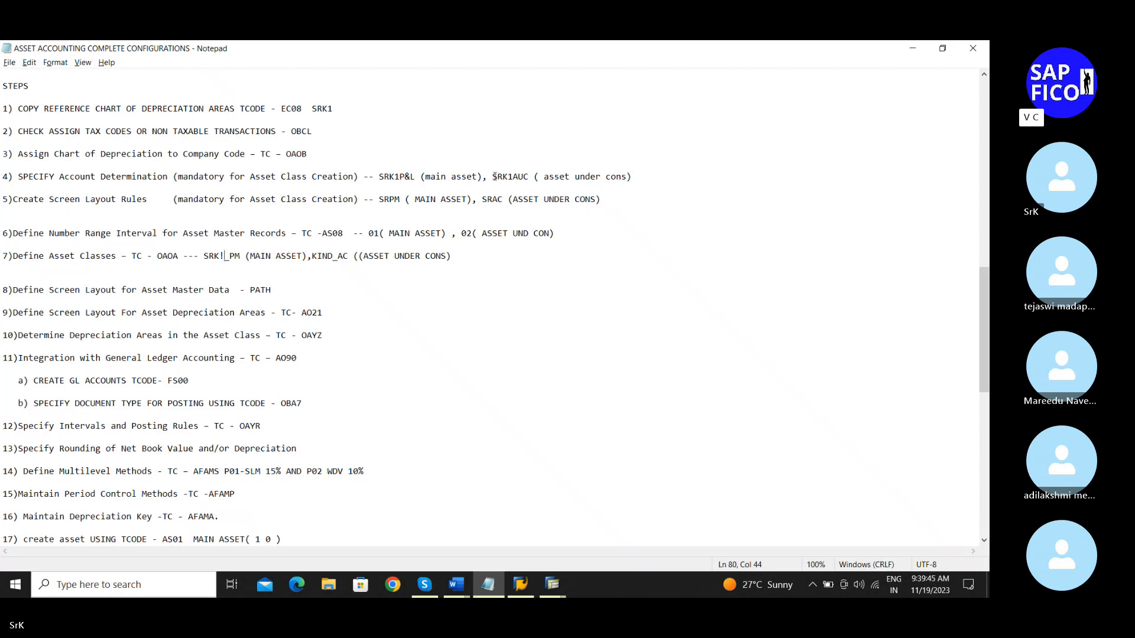
drag(493, 177, 530, 181)
key(ctrl+c)
key(alt+Tab)
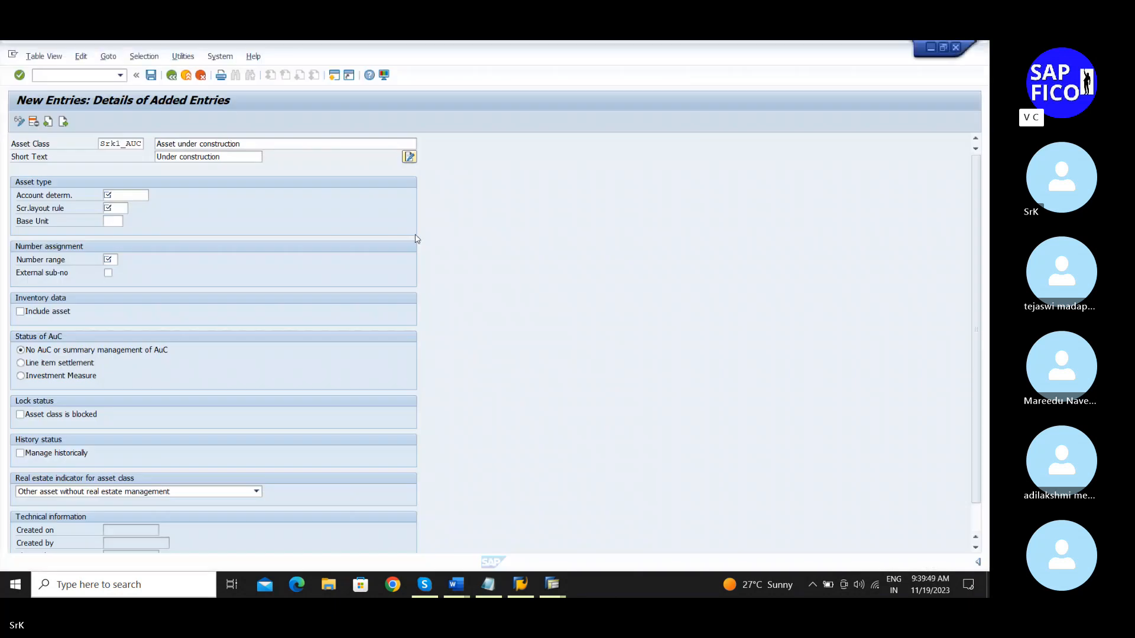
key(ctrl+v)
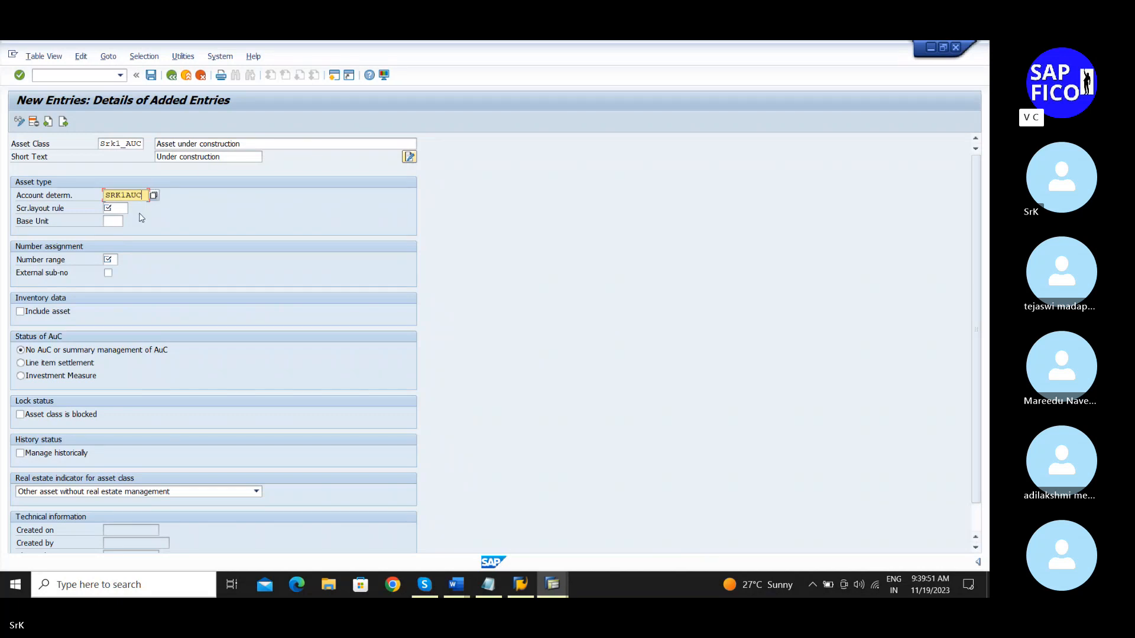
click(122, 208)
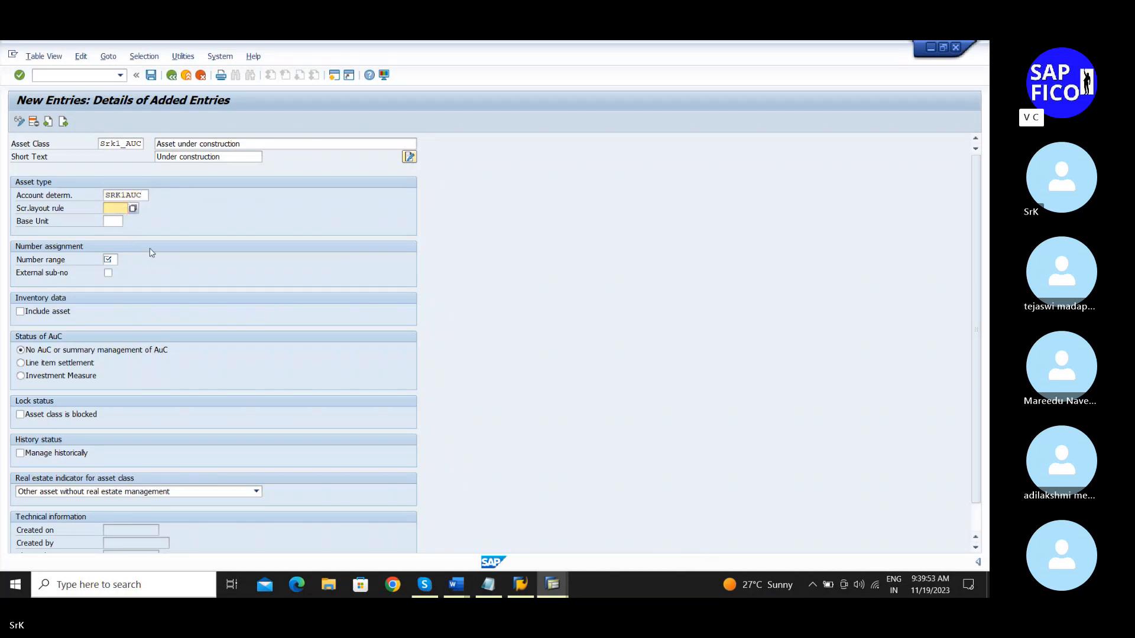
key(alt+Tab)
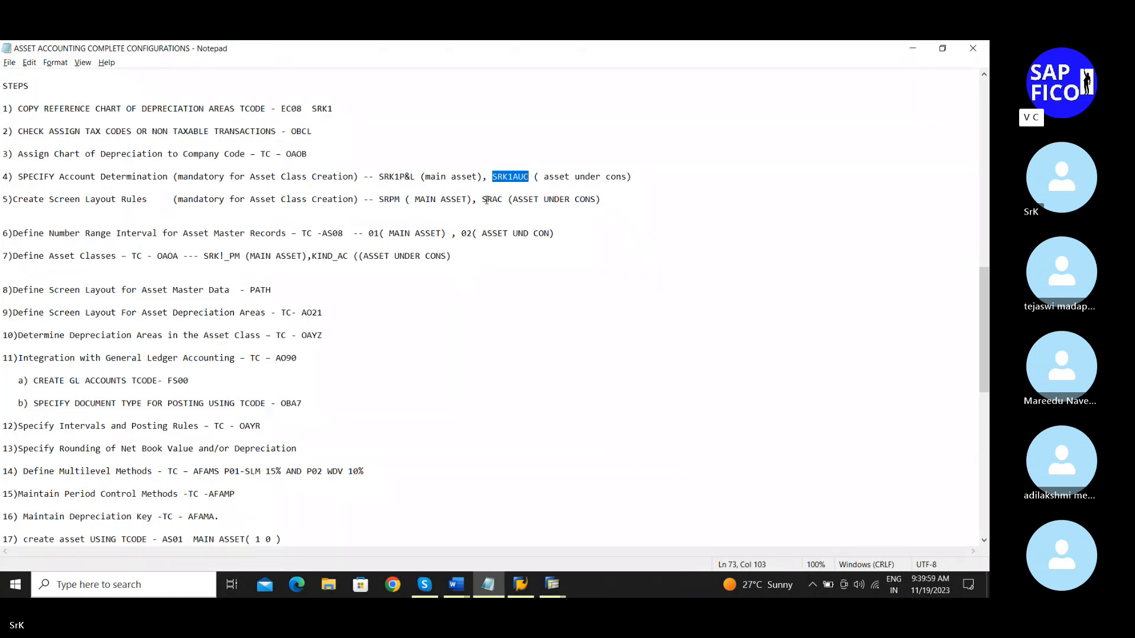
drag(482, 199, 504, 203)
key(ctrl+c)
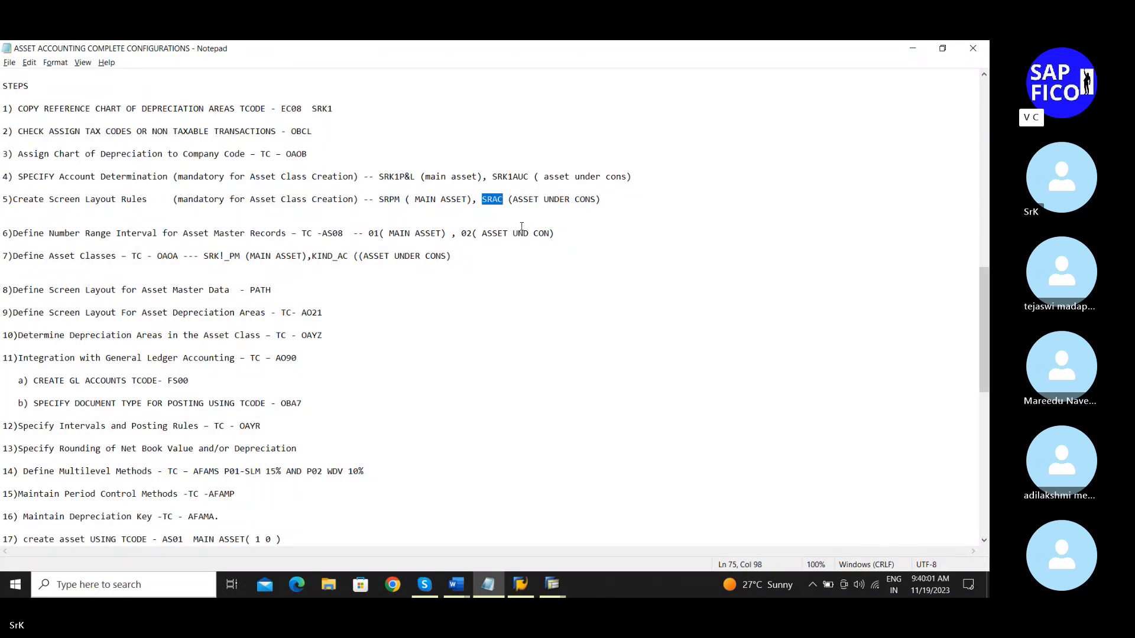
key(alt+Tab)
click(116, 208)
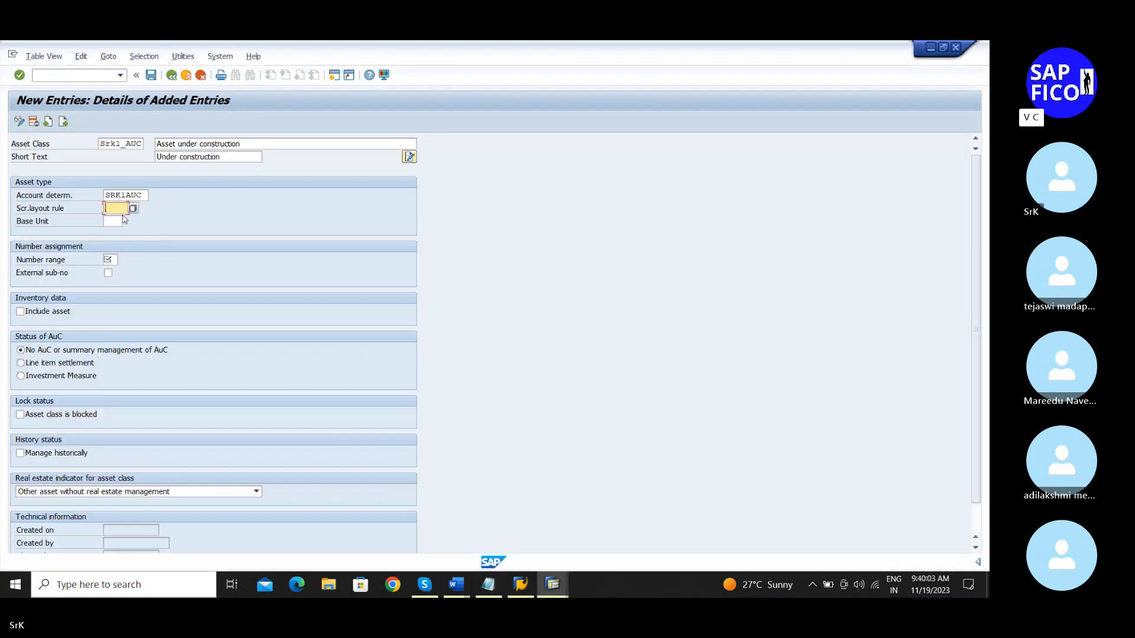
key(ctrl+v)
Step: Set the number range to 02
click(116, 222)
click(112, 258)
text(02)
click(35, 314)
click(99, 143)
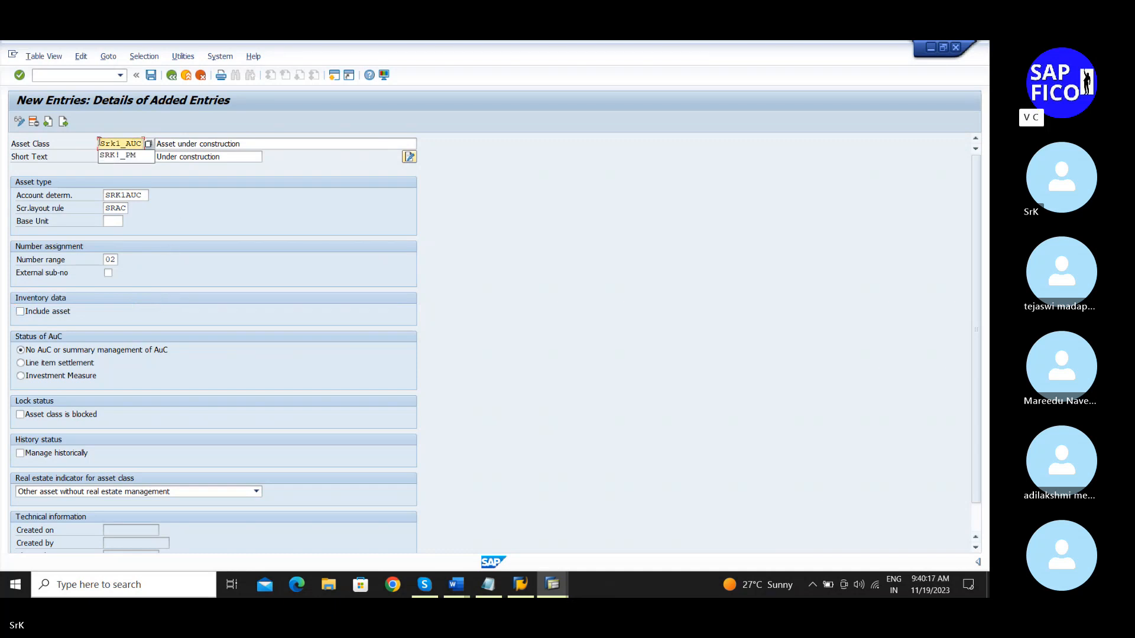
Step: Choose Line item settlement under Status of AuC and save asset class SRK1_AUC
drag(99, 142, 143, 144)
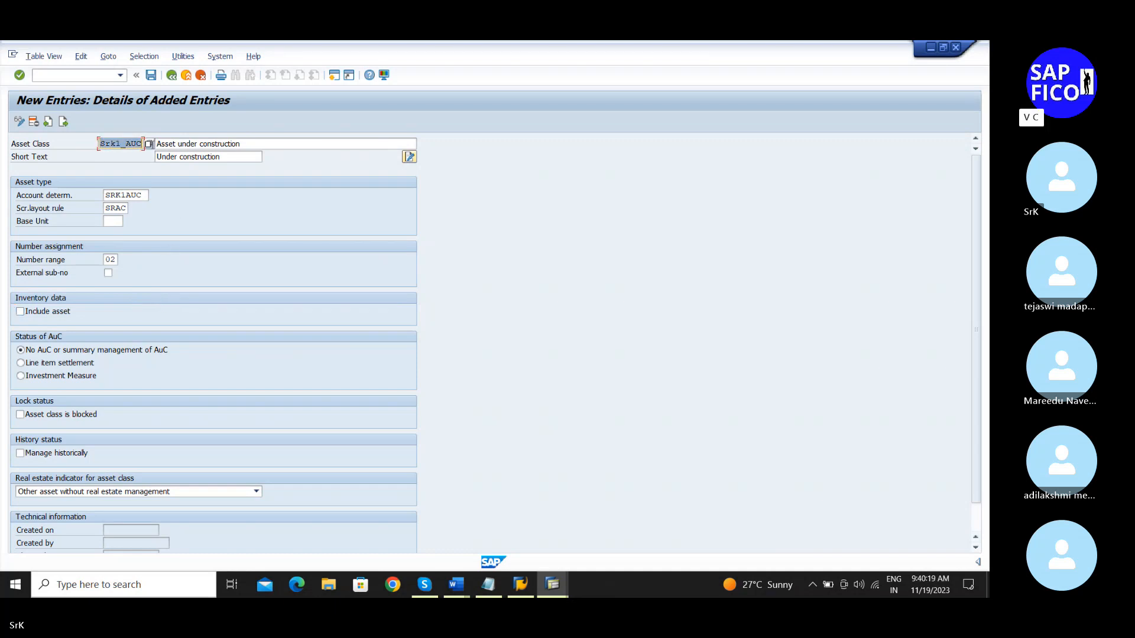
click(212, 229)
drag(105, 145, 145, 144)
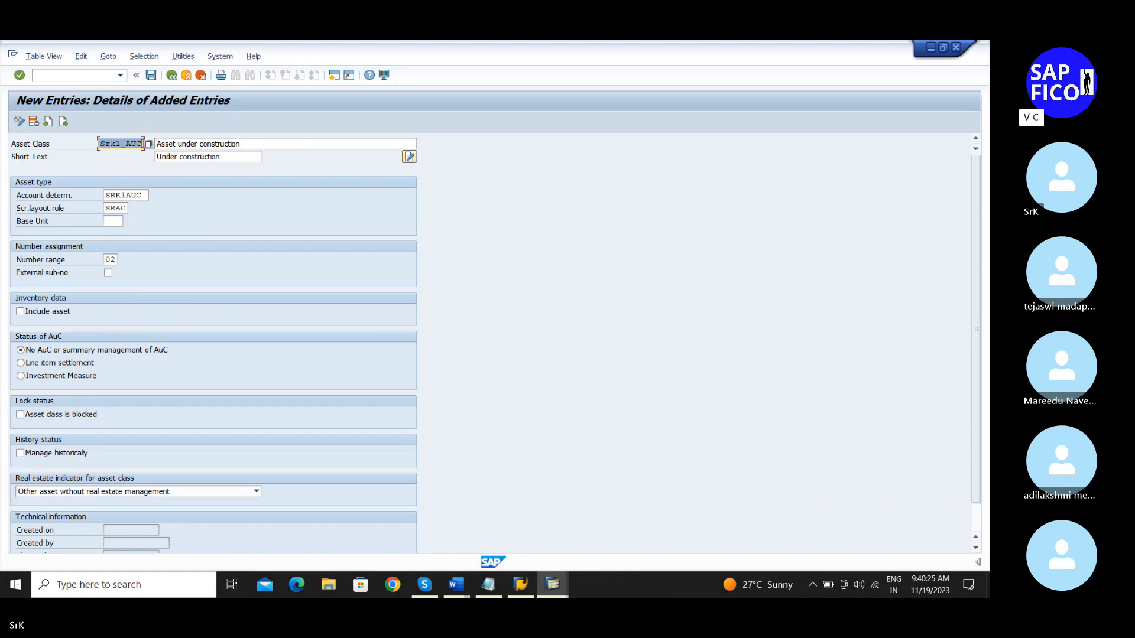
click(198, 174)
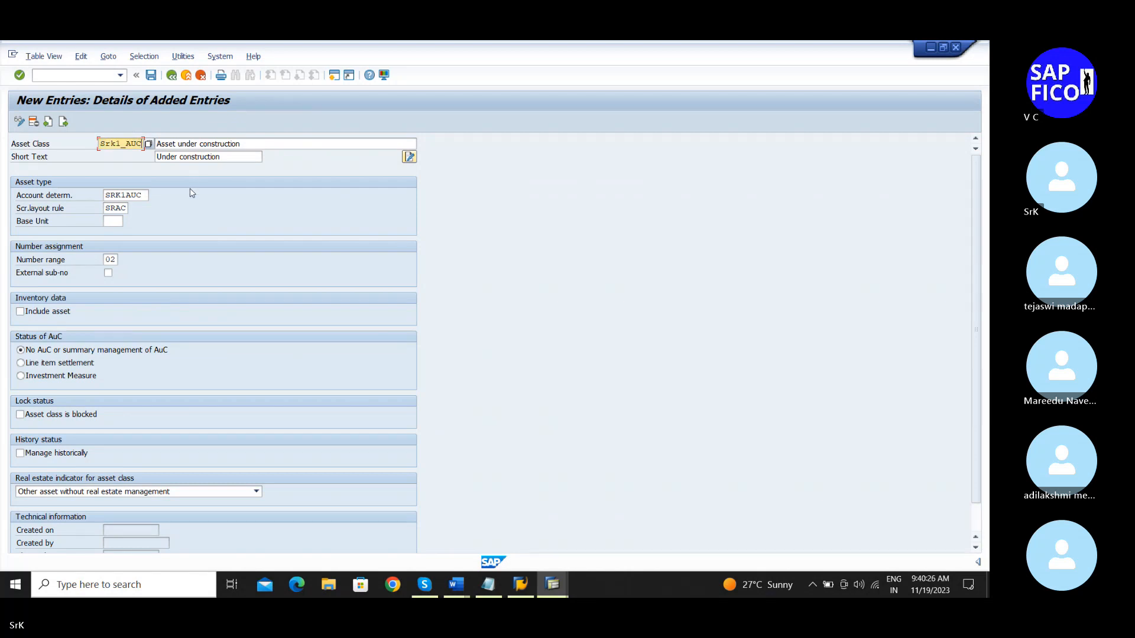
click(29, 364)
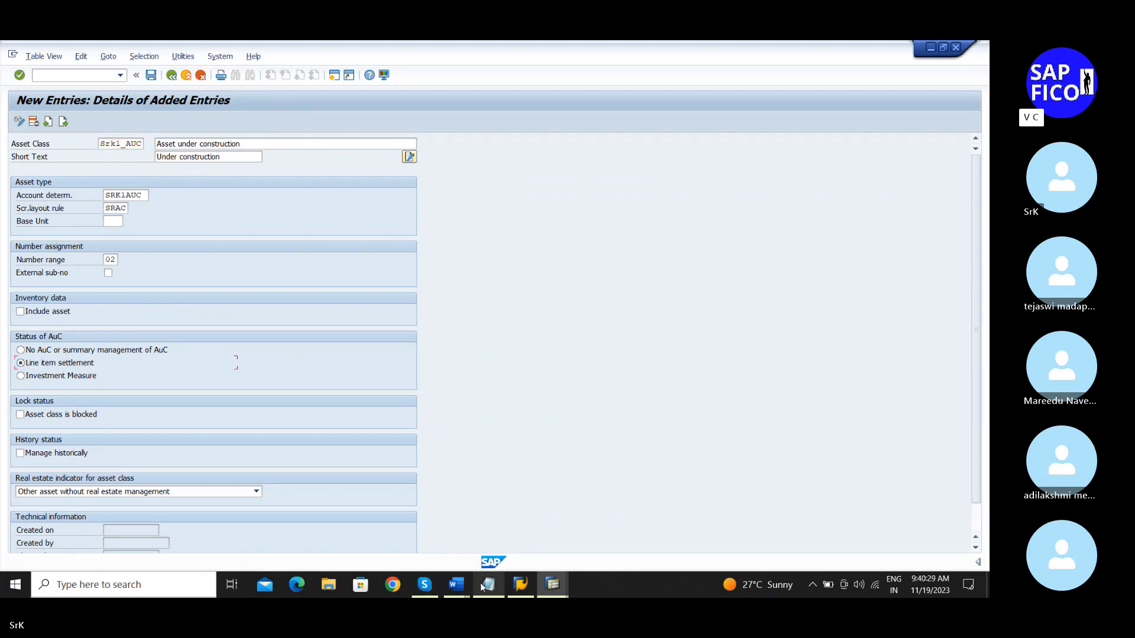
mouse_move(480, 583)
click(151, 75)
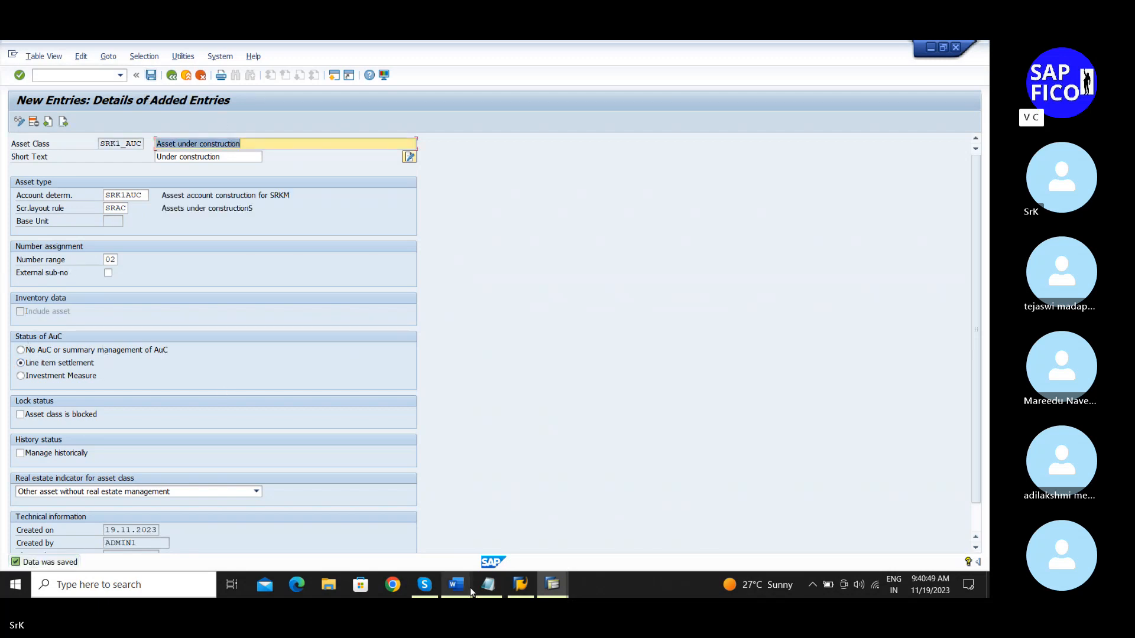
Step: Change KIND_AC to Srk1_AUC in step 7 of the notes and save with Ctrl+S
click(489, 585)
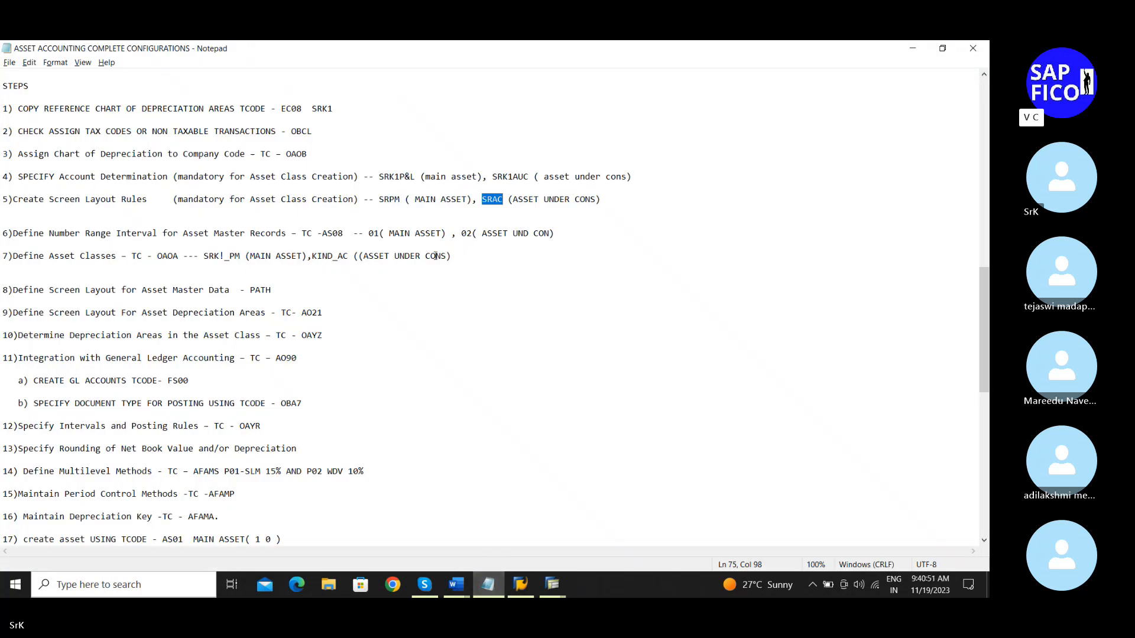
click(352, 256)
key(BackSpace)
key(BackSpace)
key(BackSpace)
key(BackSpace)
key(BackSpace)
key(BackSpace)
key(BackSpace)
text(Srk1_AUC)
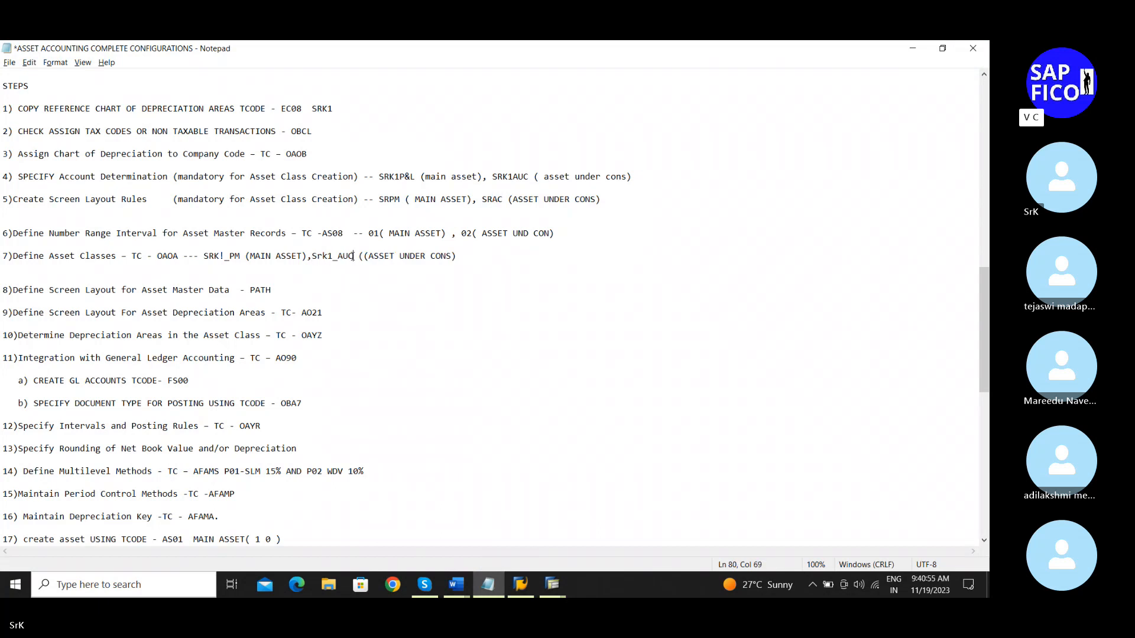
key(ctrl+s)
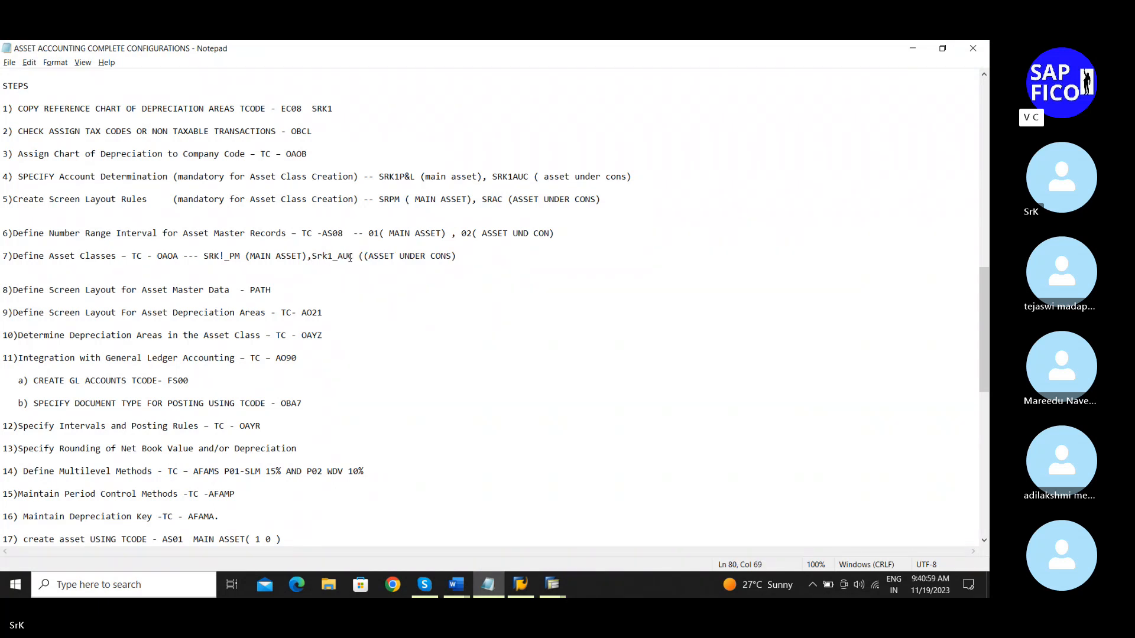
scroll(345, 272, down, 1)
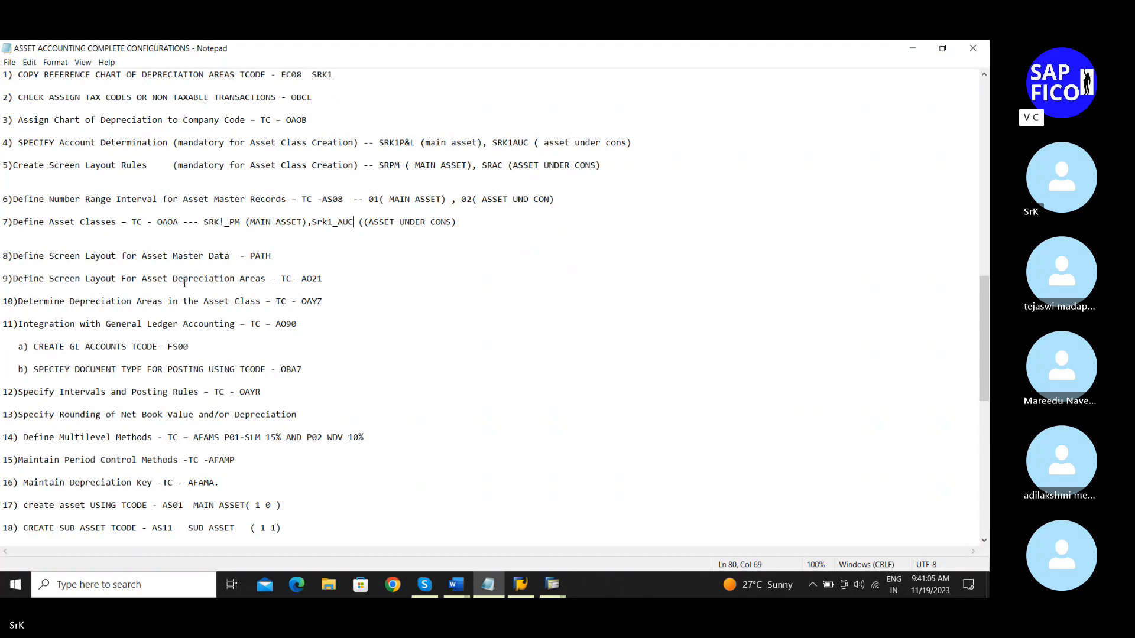
scroll(185, 284, down, 1)
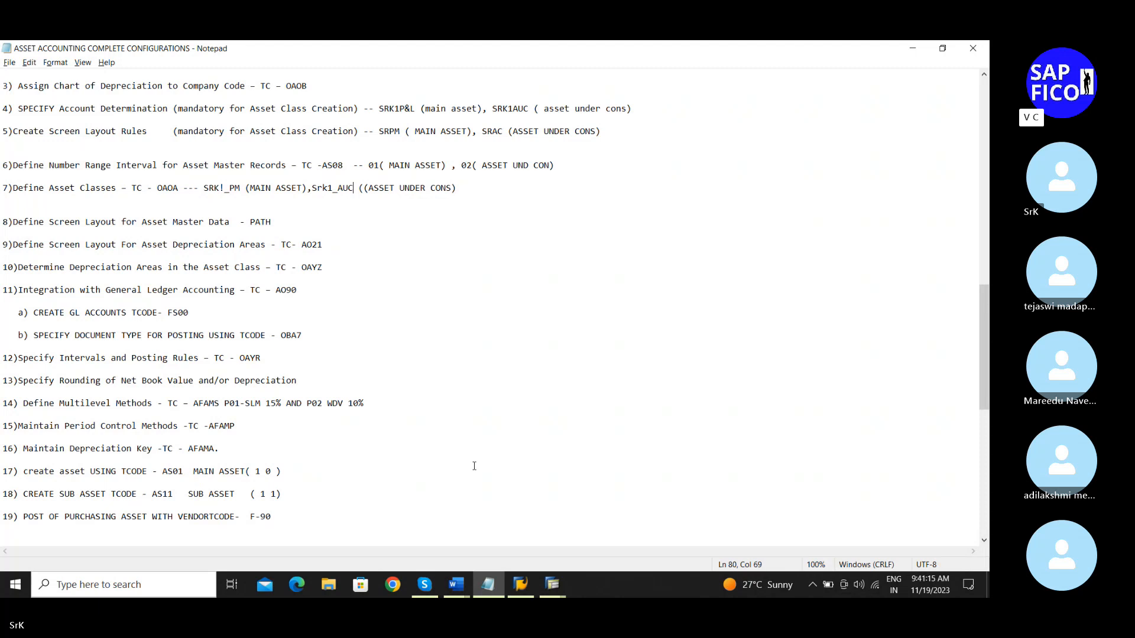
Step: Return to the SAP session and back out of the number range intervals to the customizing guide
mouse_move(551, 581)
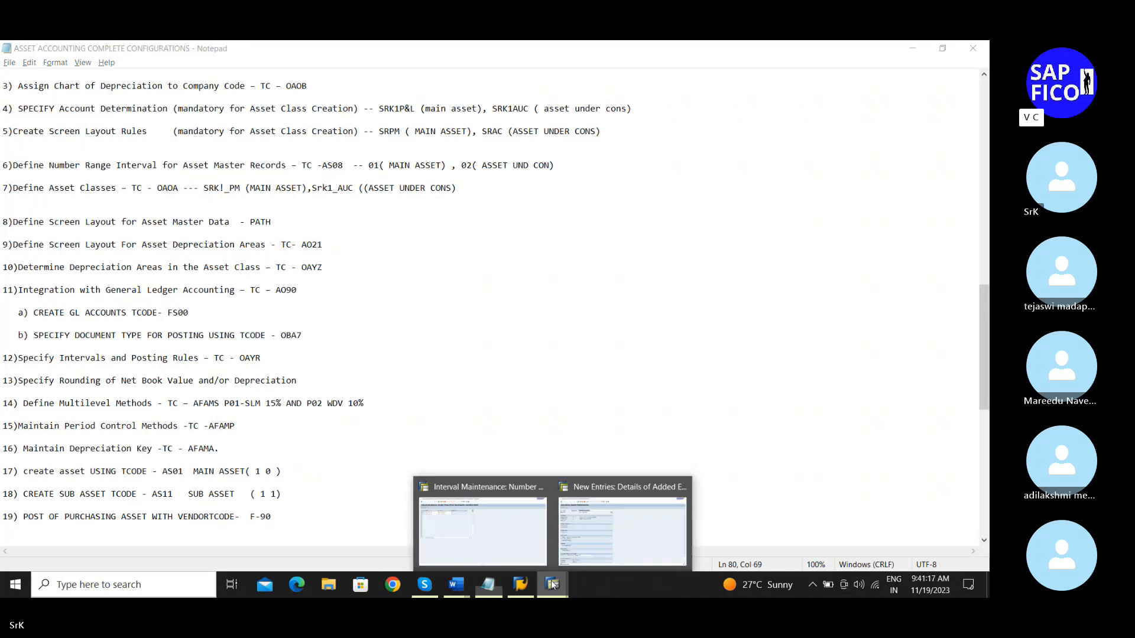
click(571, 544)
click(512, 534)
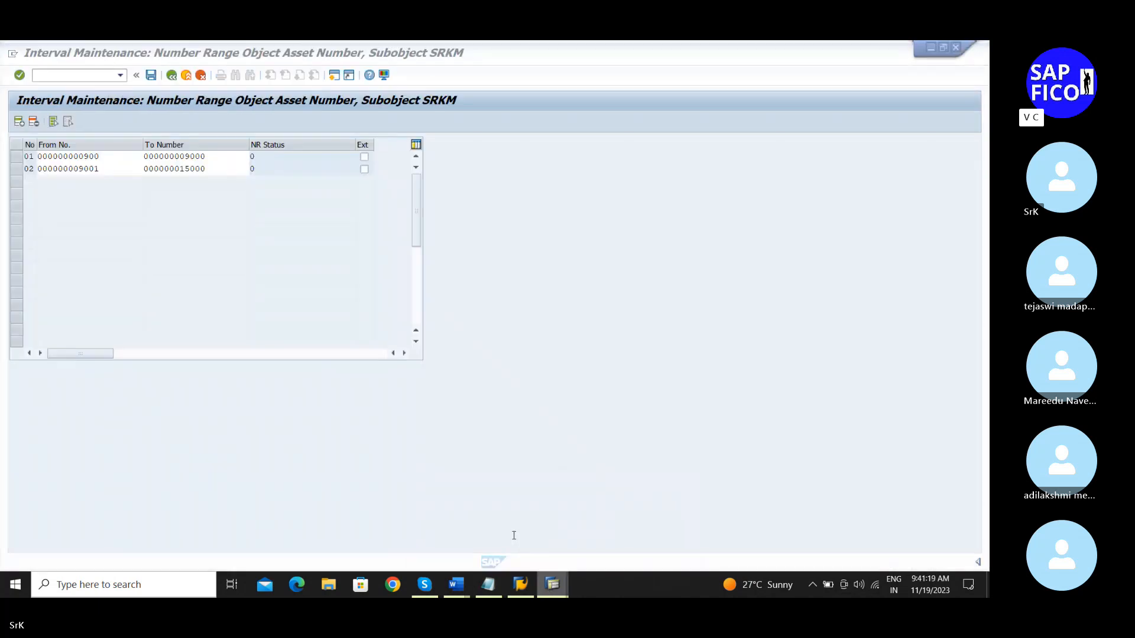
click(171, 75)
click(171, 75)
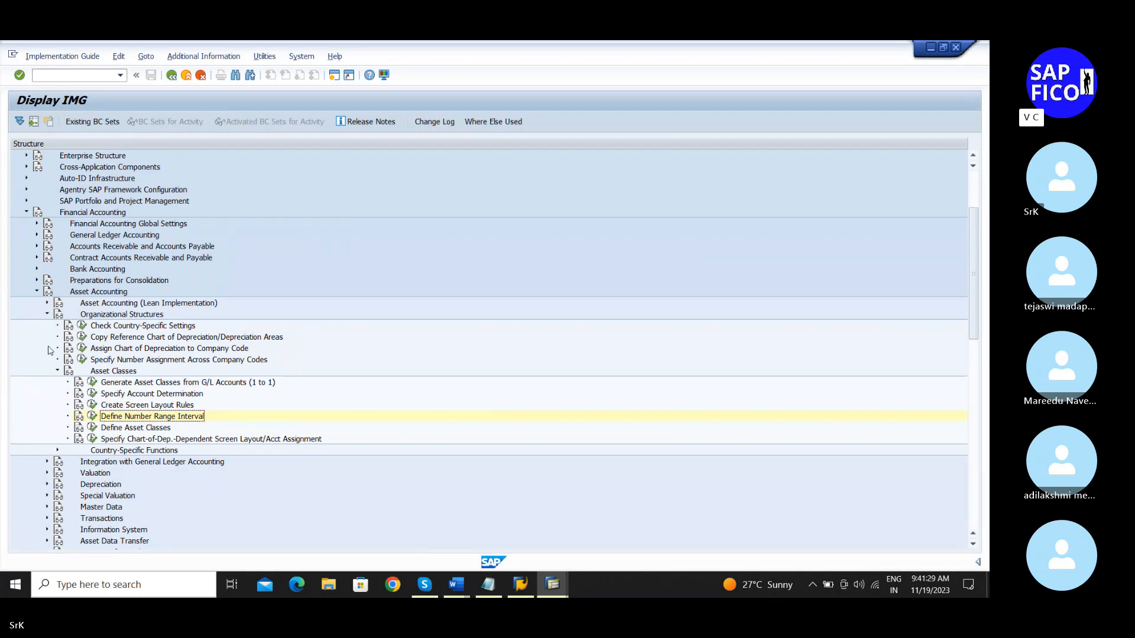
Step: Expand Asset Accounting > Master Data > Screen Layout and run Define Screen Layout for Asset Master Data
click(57, 371)
click(46, 313)
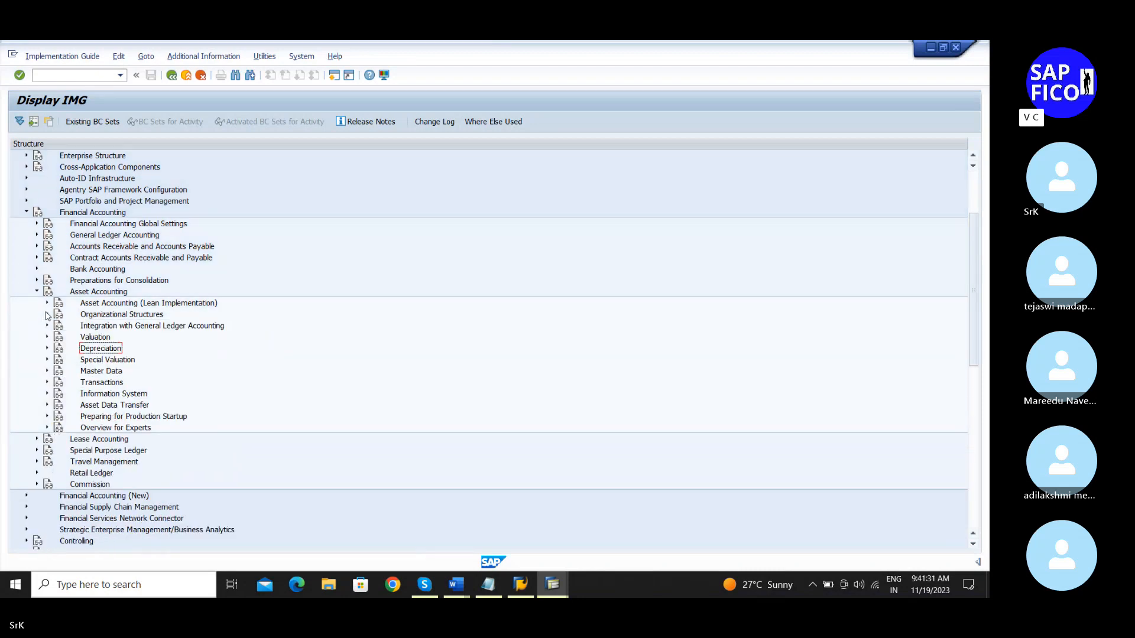
click(48, 371)
scroll(180, 356, down, 2)
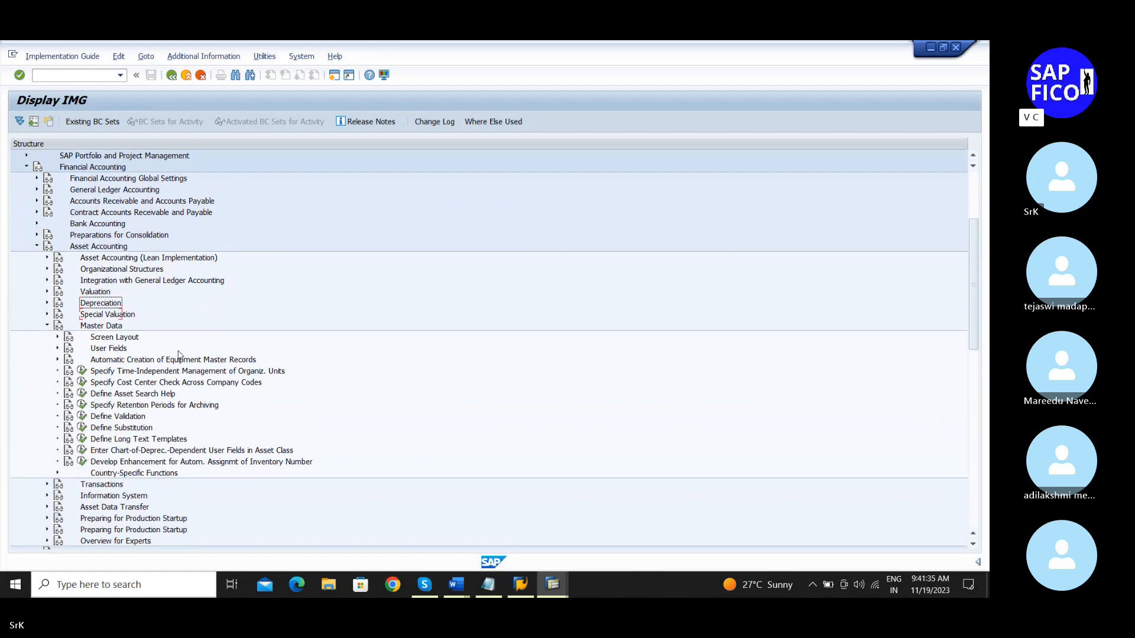
click(58, 315)
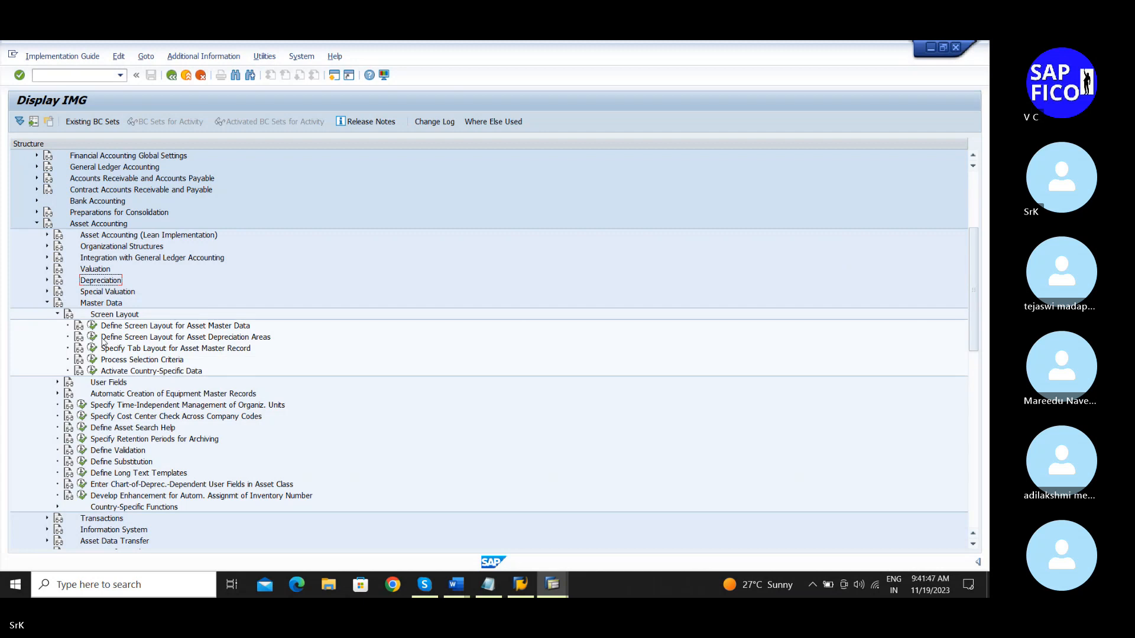
click(93, 327)
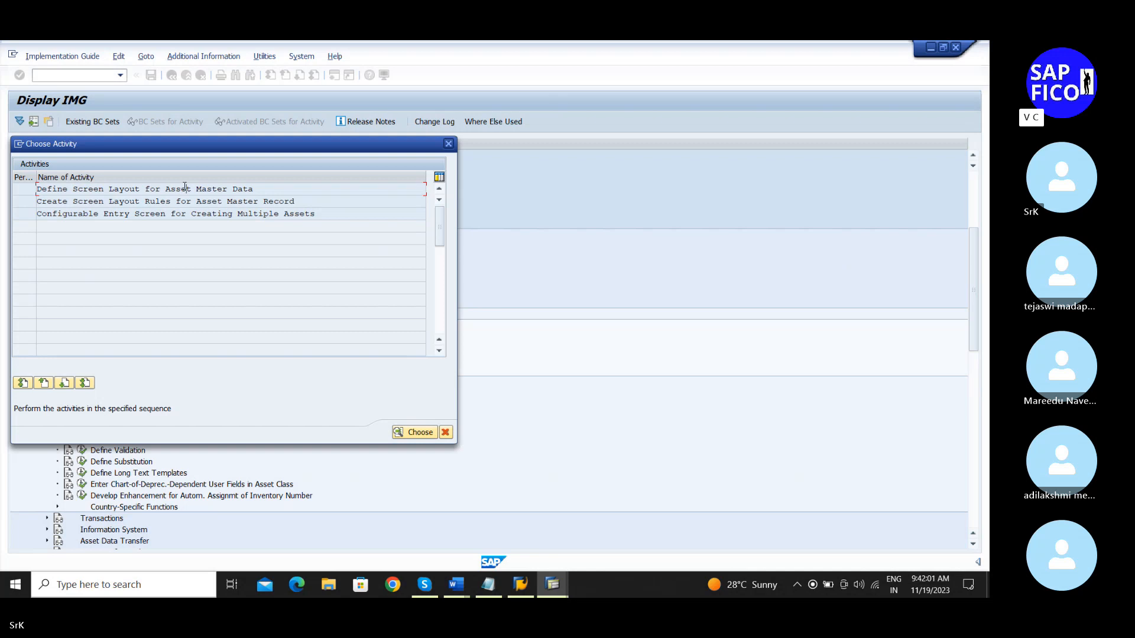
double_click(185, 189)
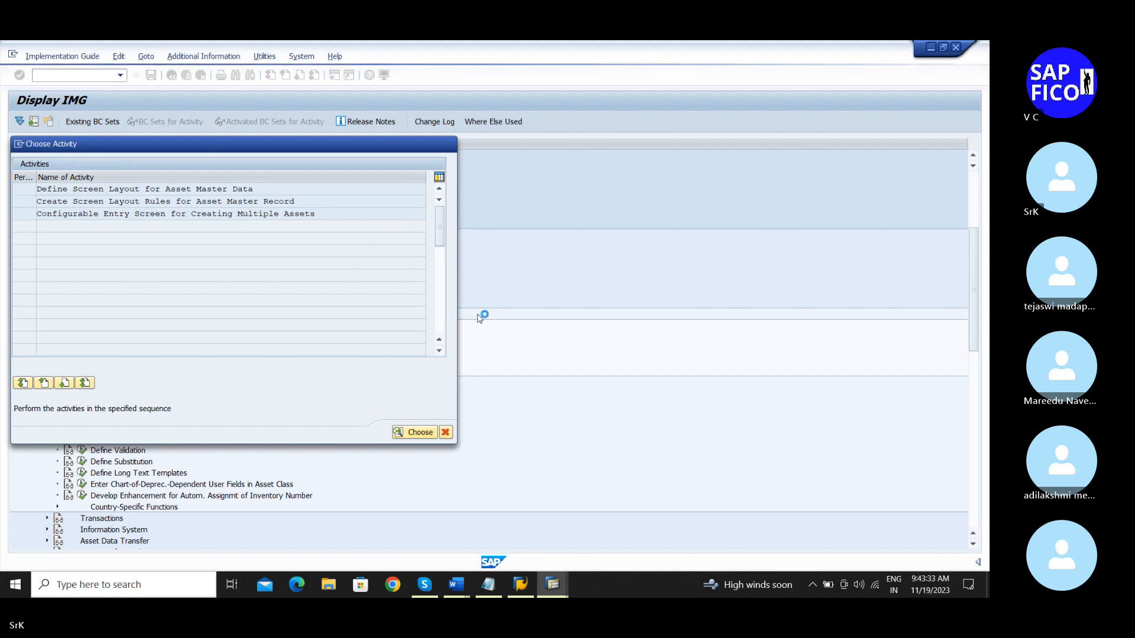
Step: Switch to the SRK1_AUC session, back out to the main menu and close that session window
right_click(621, 584)
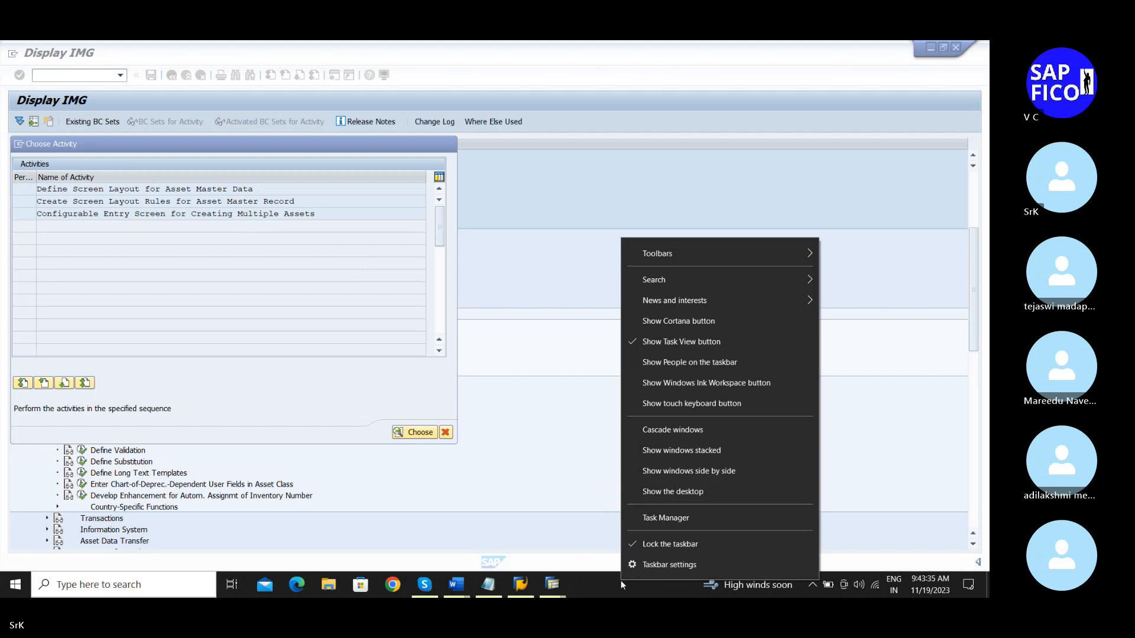
click(561, 552)
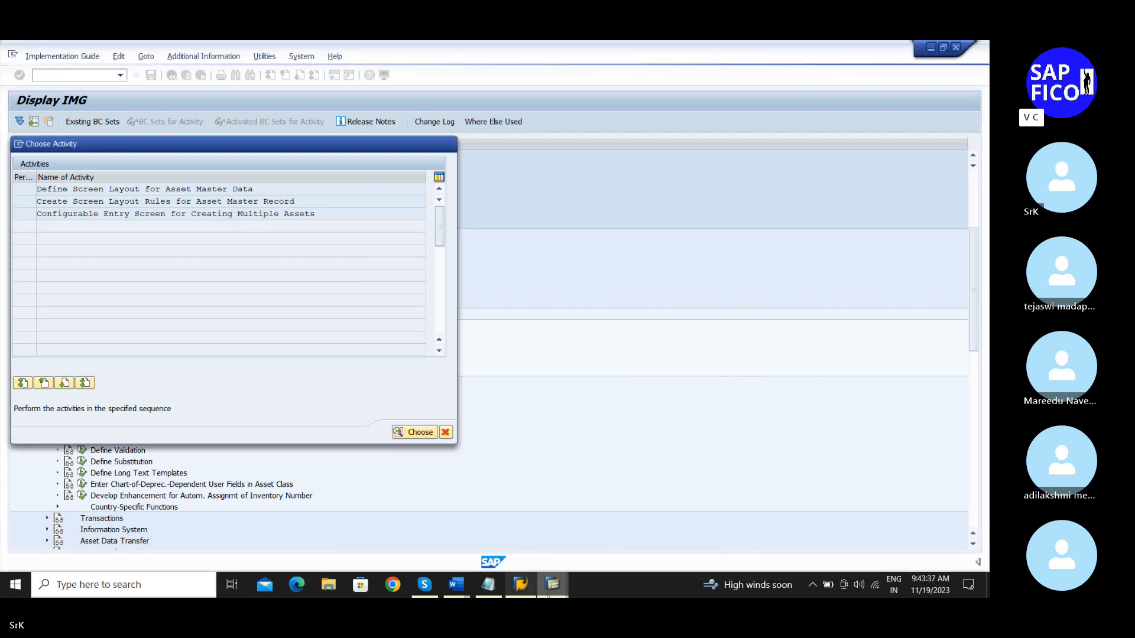
click(561, 585)
click(595, 549)
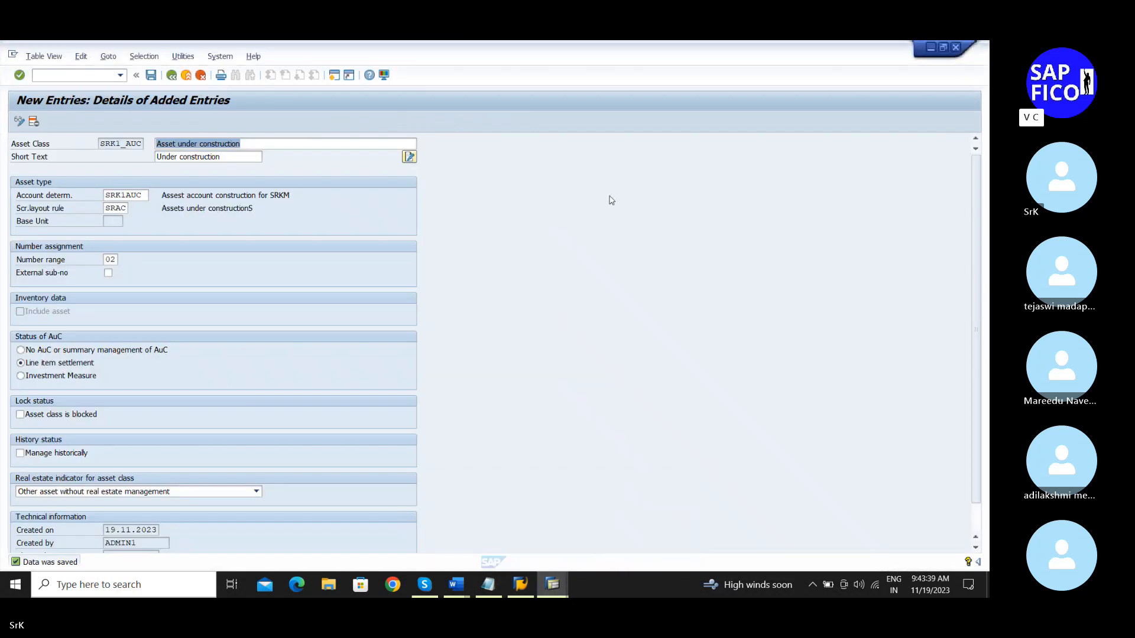
click(171, 75)
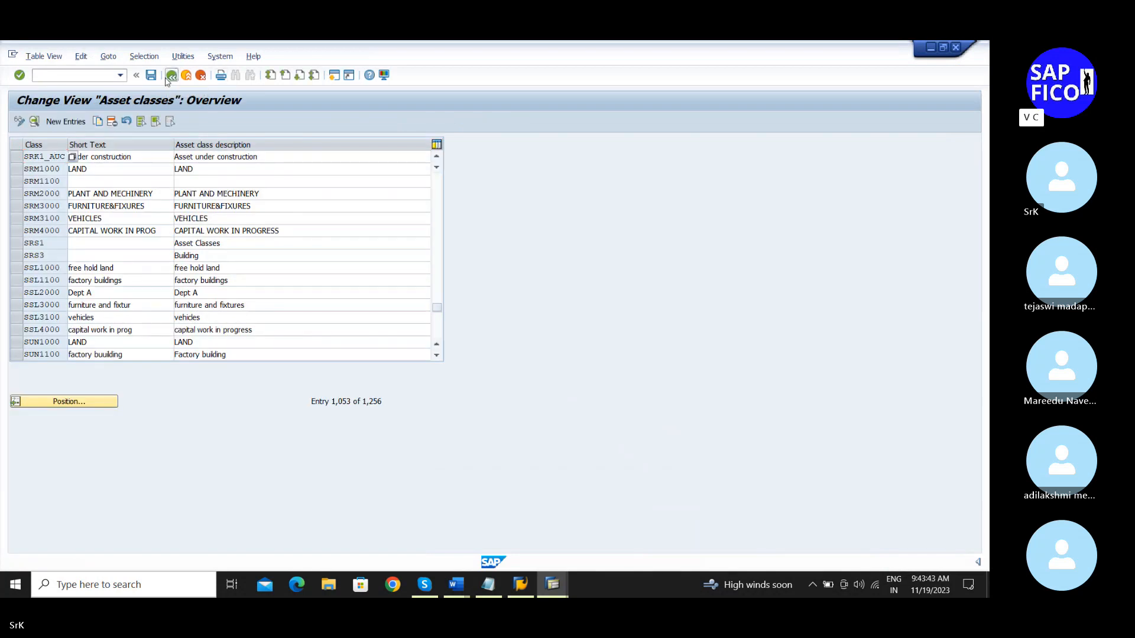
click(169, 77)
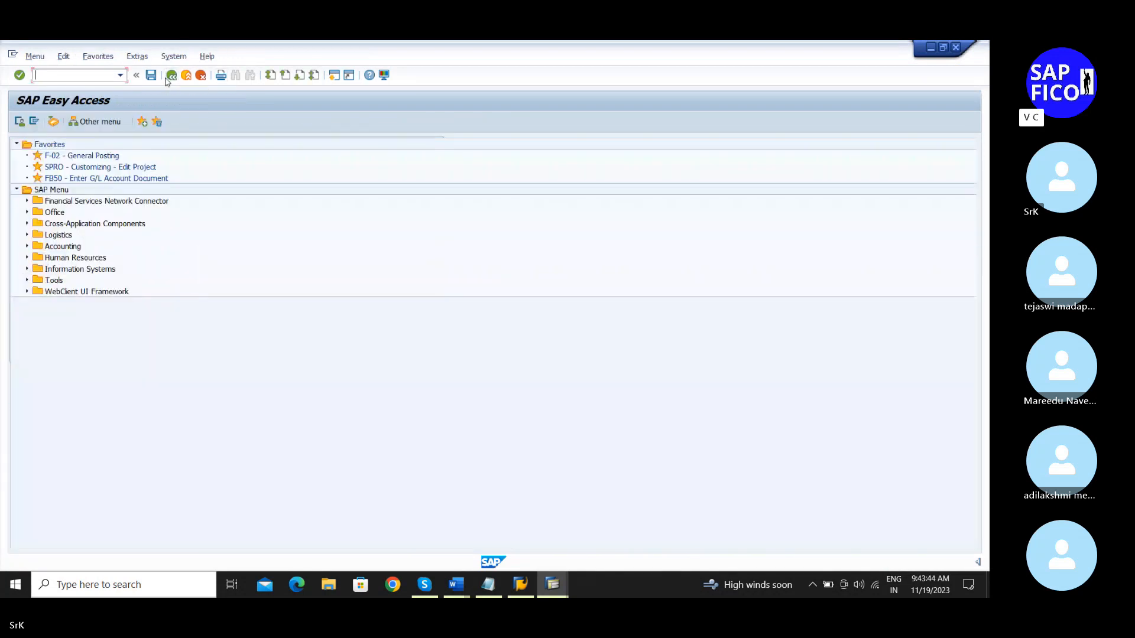
click(957, 48)
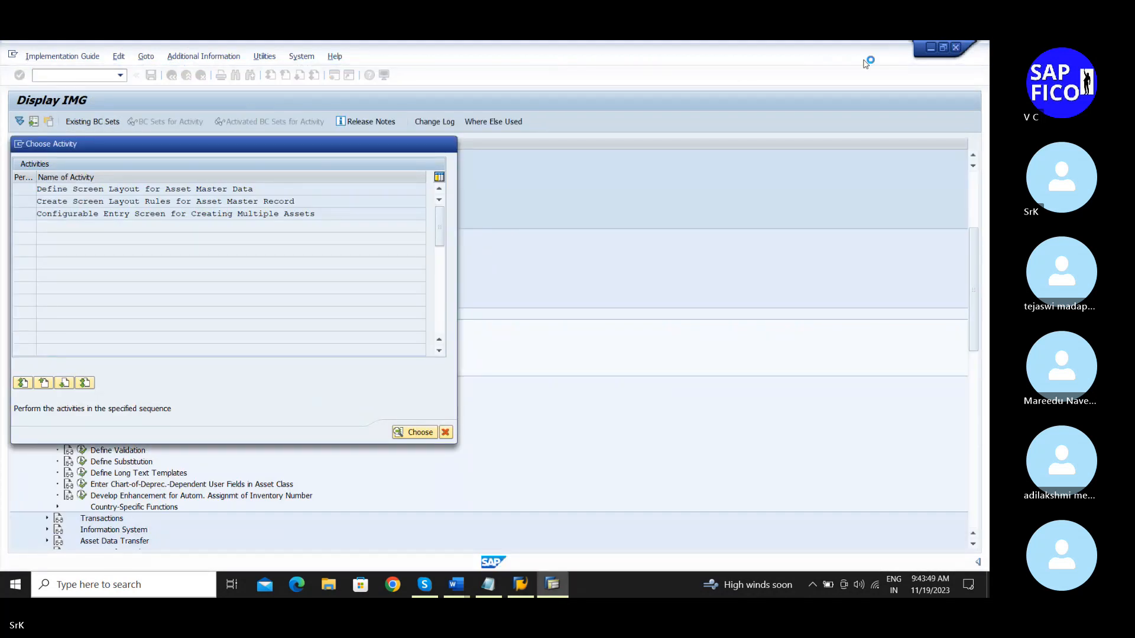
Step: End the SAP Logon for Windows task in Task Manager, then close Task Manager
right_click(633, 586)
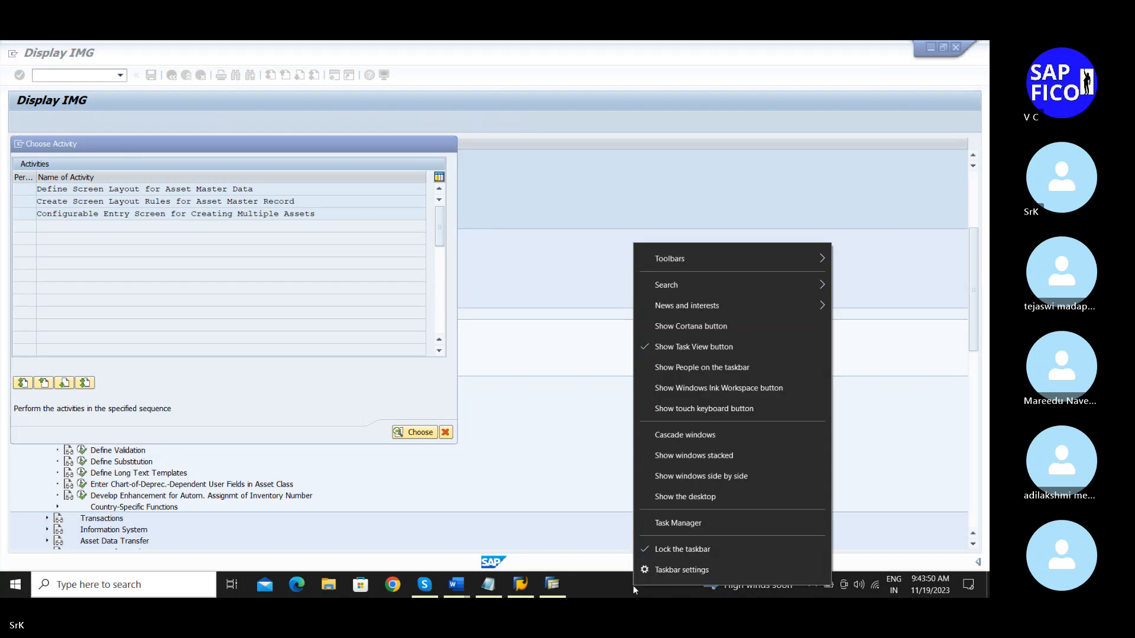
click(683, 522)
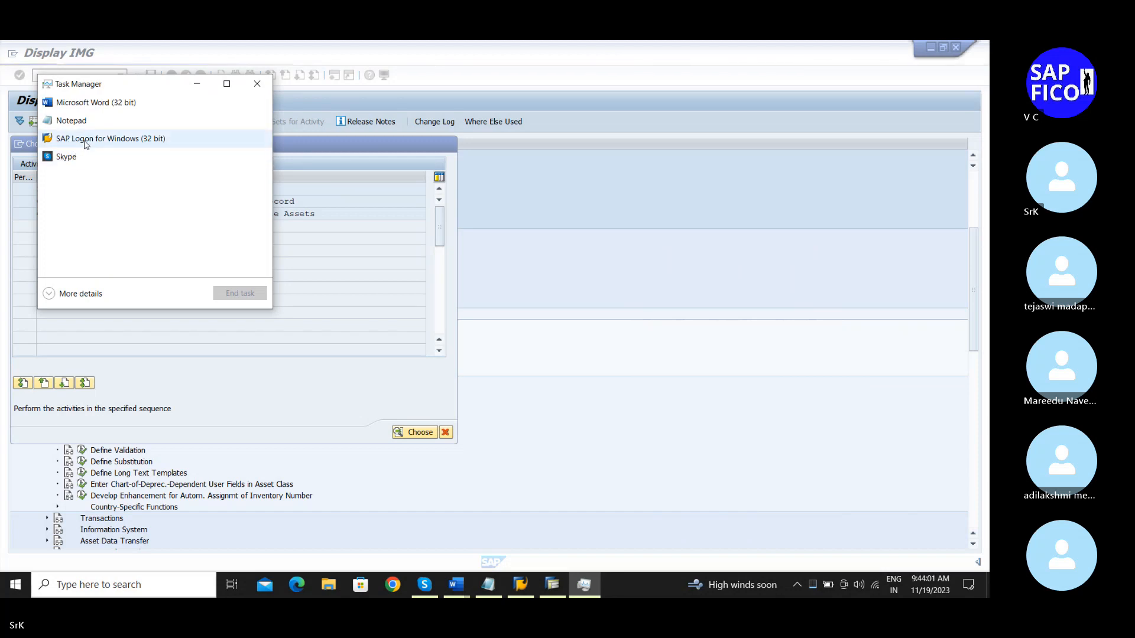
click(84, 142)
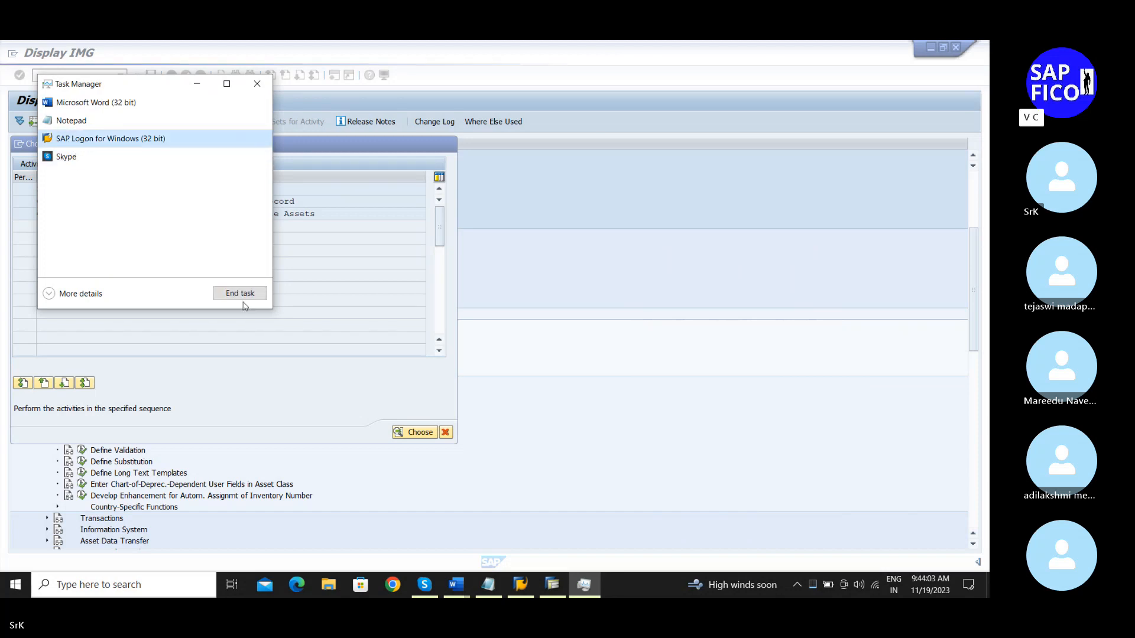
click(242, 296)
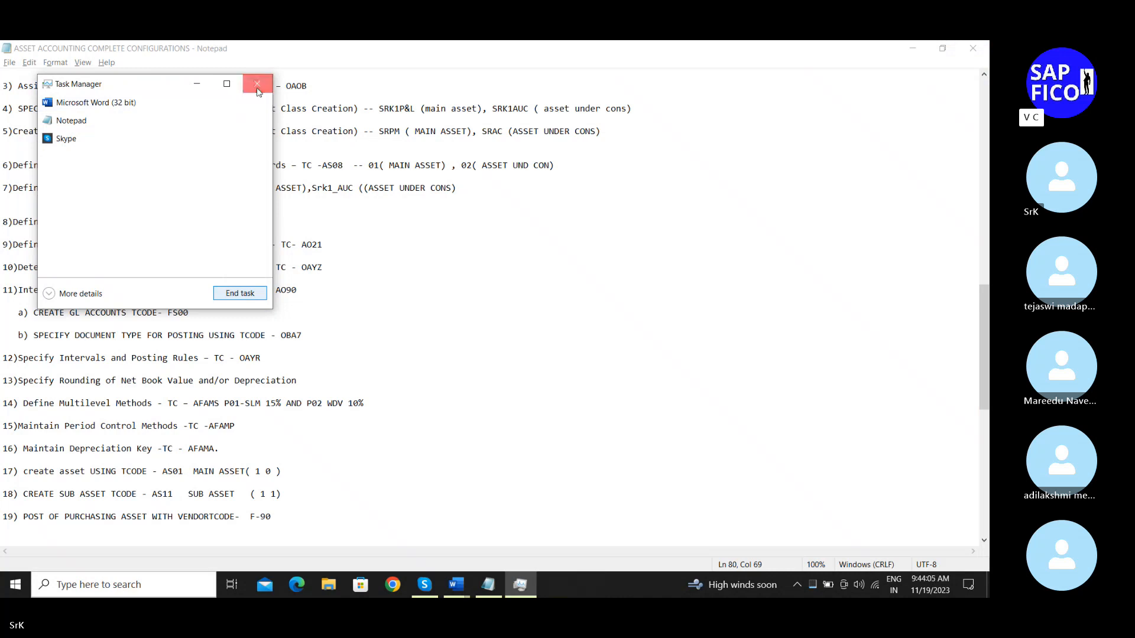
click(257, 86)
Step: Relaunch SAP Logon from the desktop and log on to fico with the user ID and password
click(913, 48)
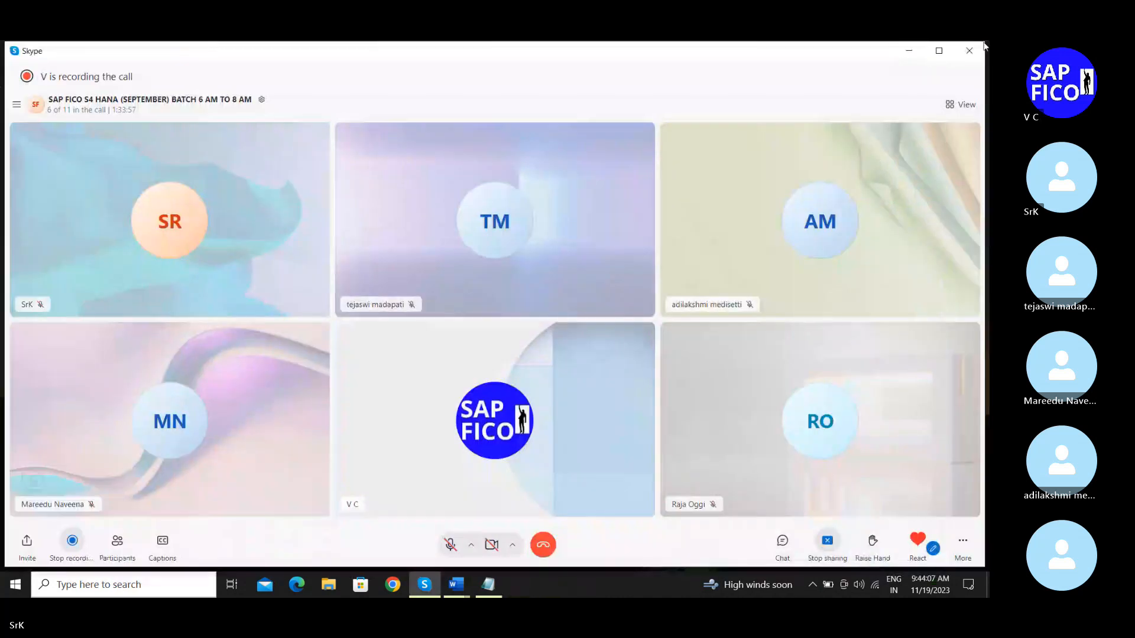
click(909, 50)
click(180, 261)
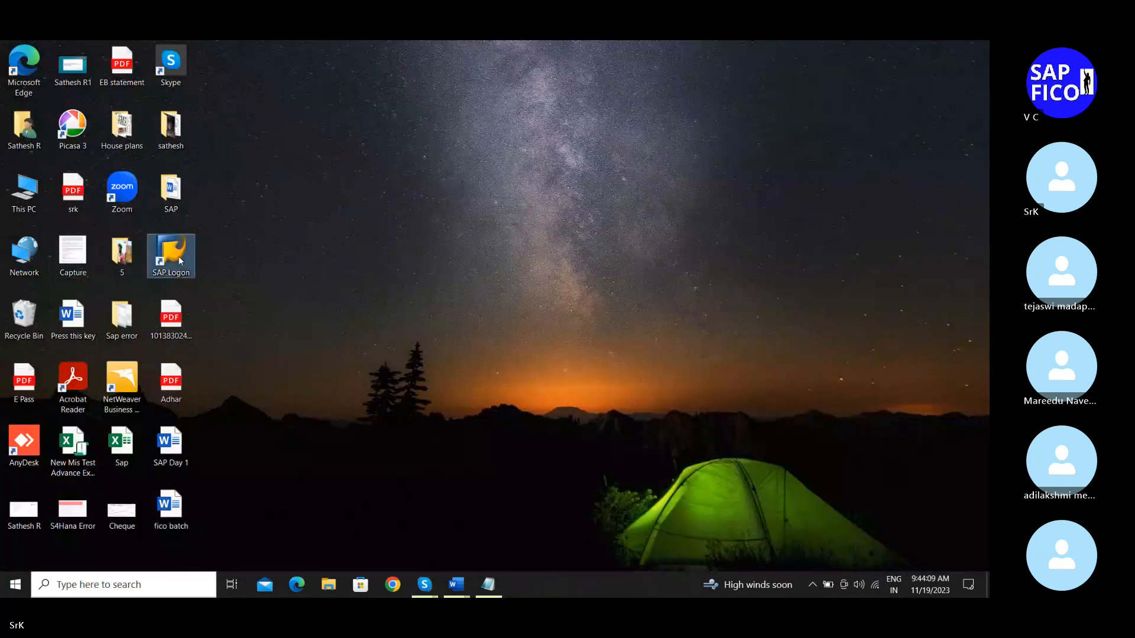
double_click(181, 261)
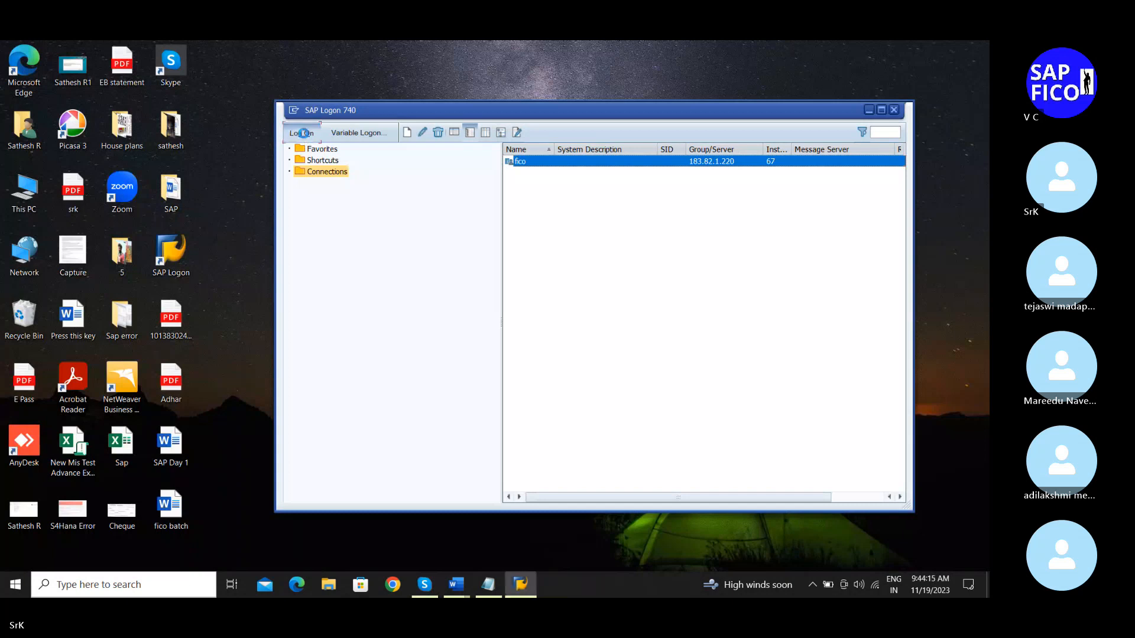
click(306, 136)
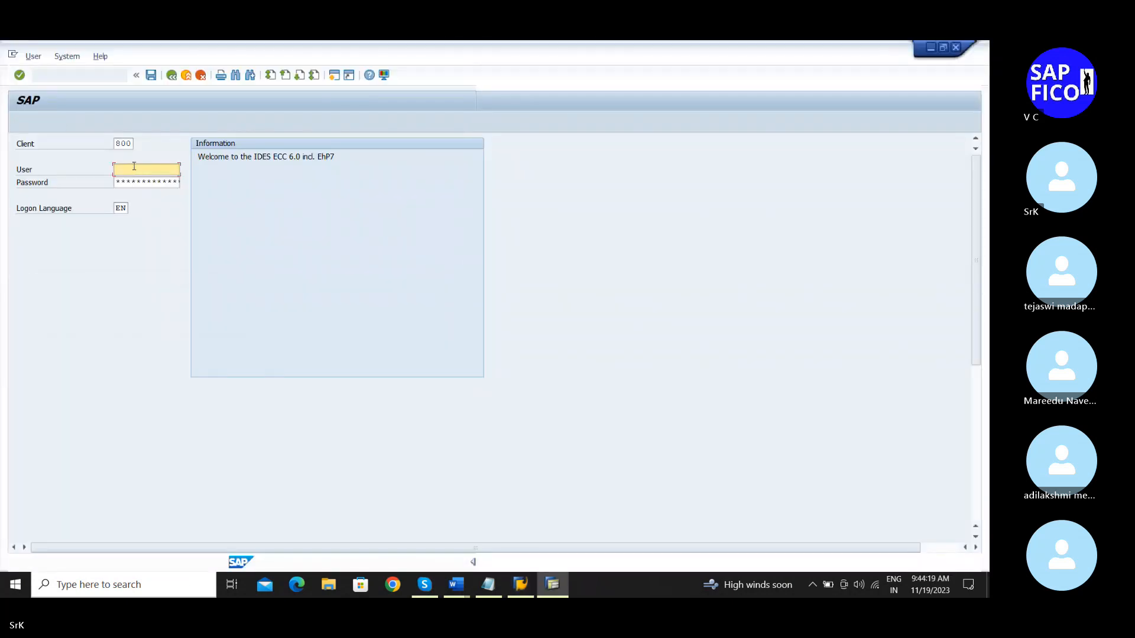
text(admin1)
key(Tab)
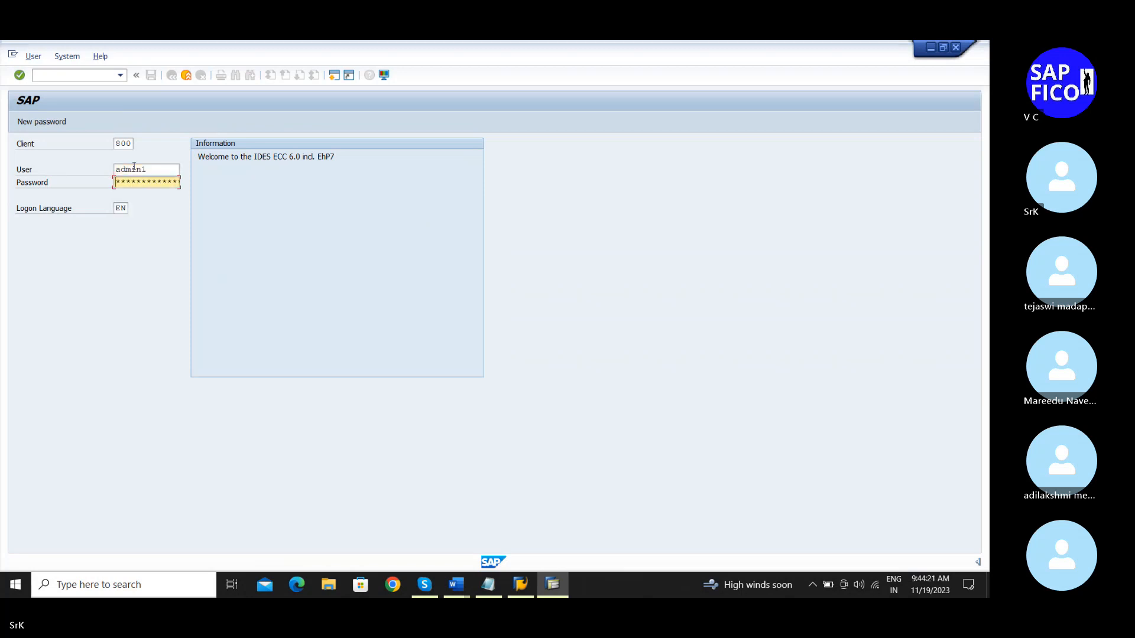
key(Return)
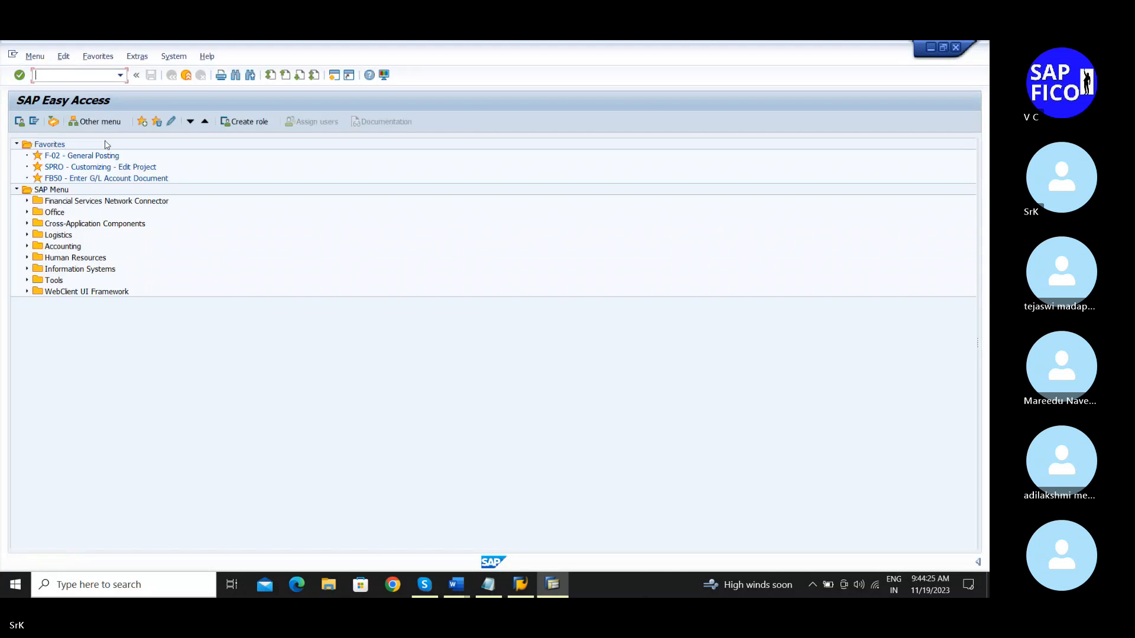
Step: Open SPRO and run Financial Accounting > Asset Accounting > Master Data > Screen Layout > Define Screen Layout
text(spro)
key(Return)
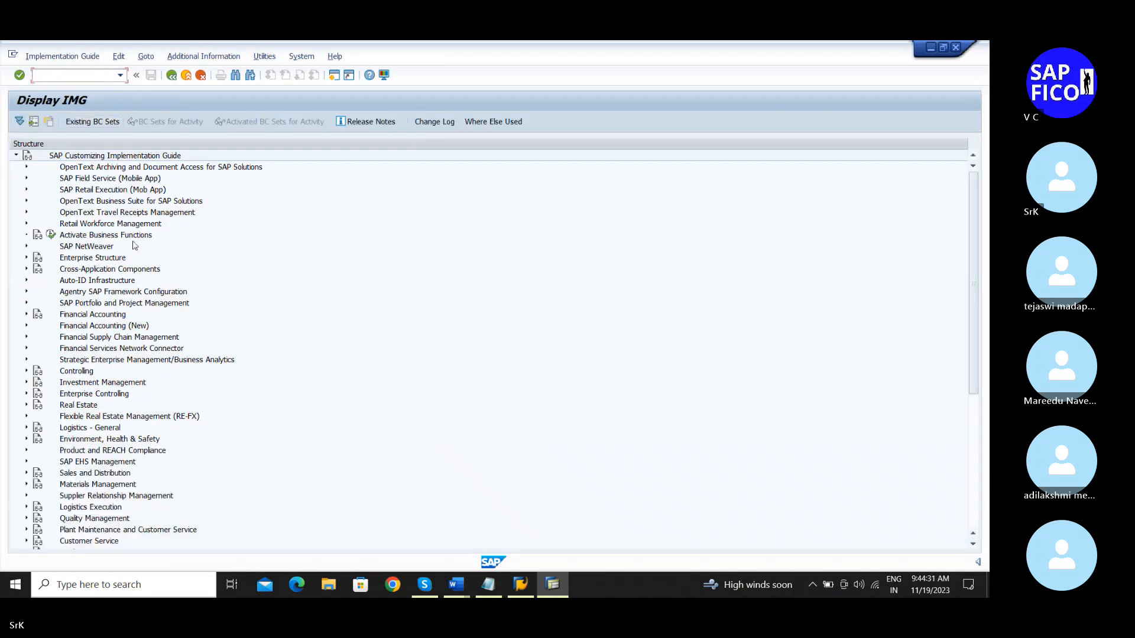
click(26, 315)
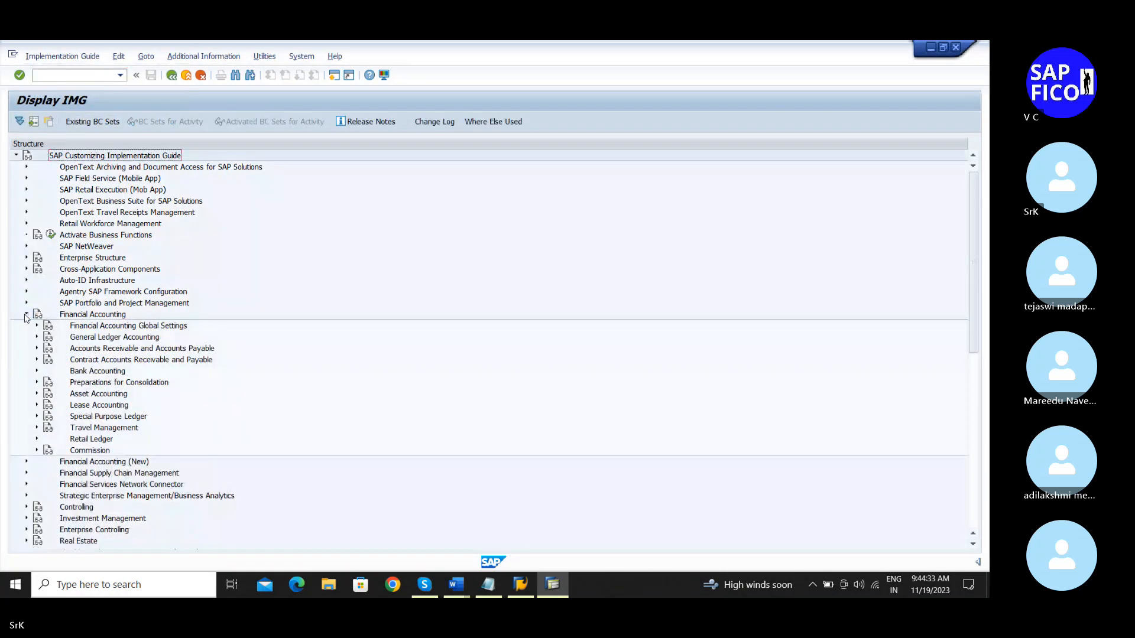
click(37, 395)
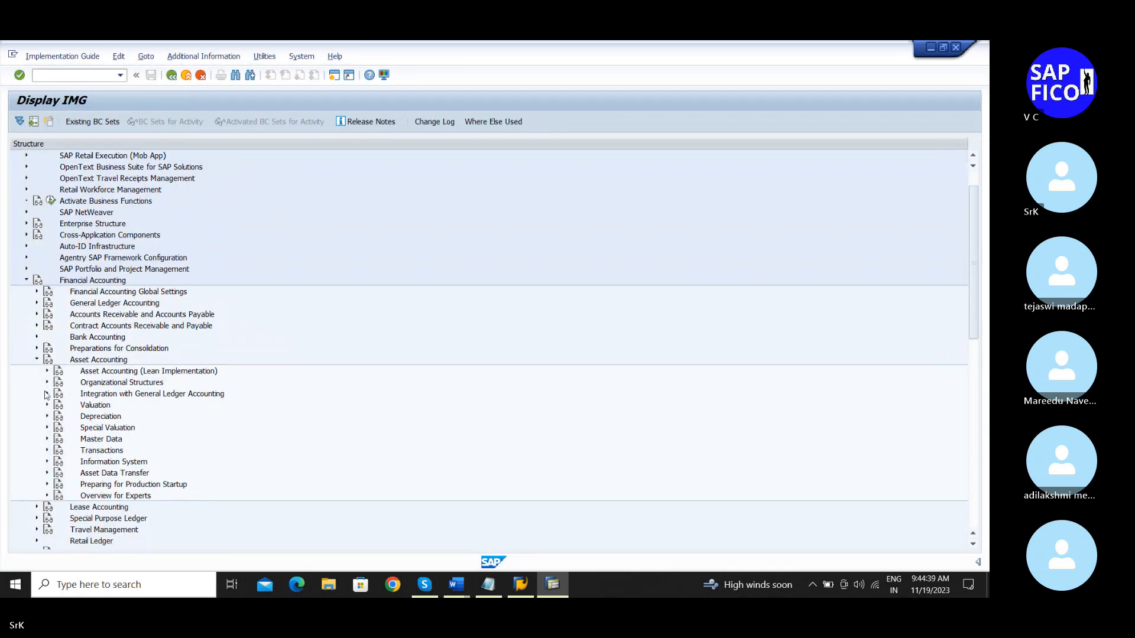
click(48, 439)
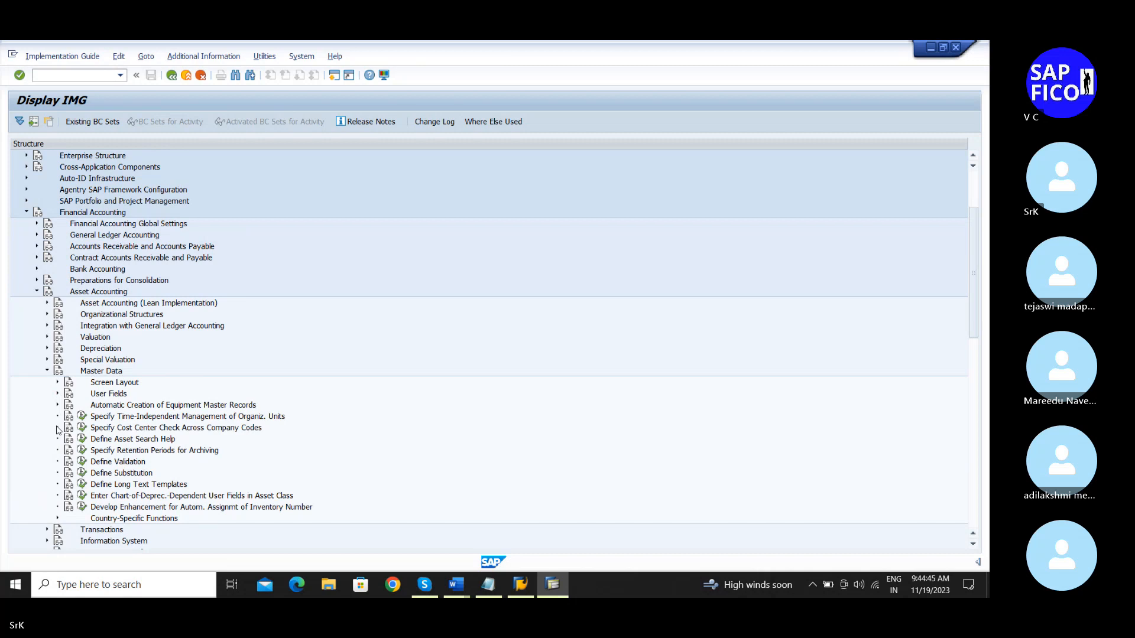
click(57, 383)
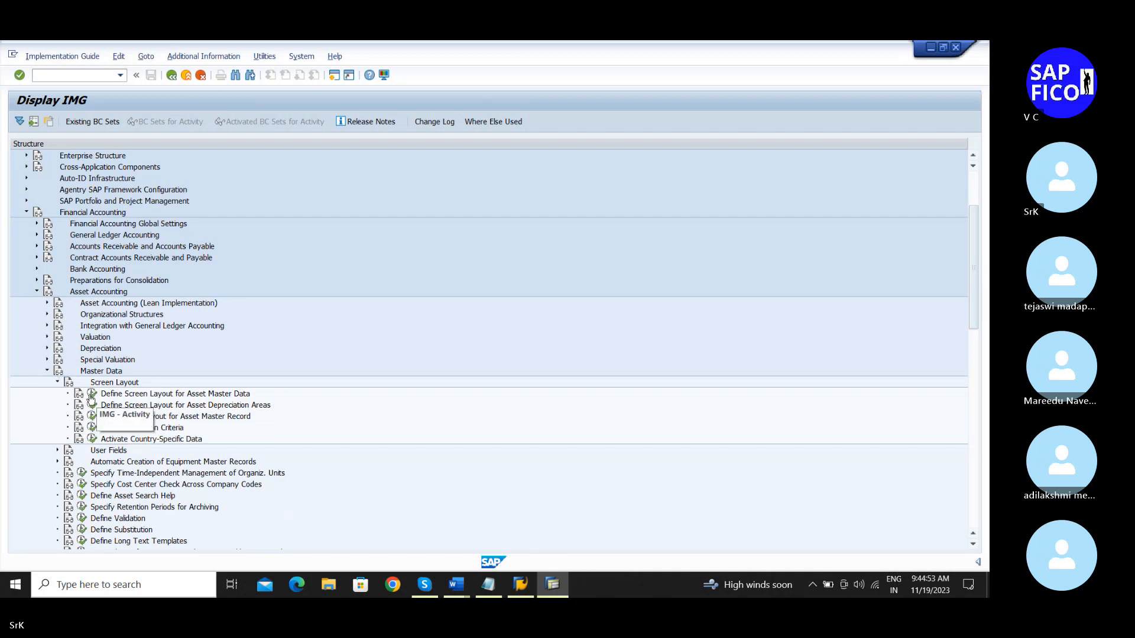
click(93, 394)
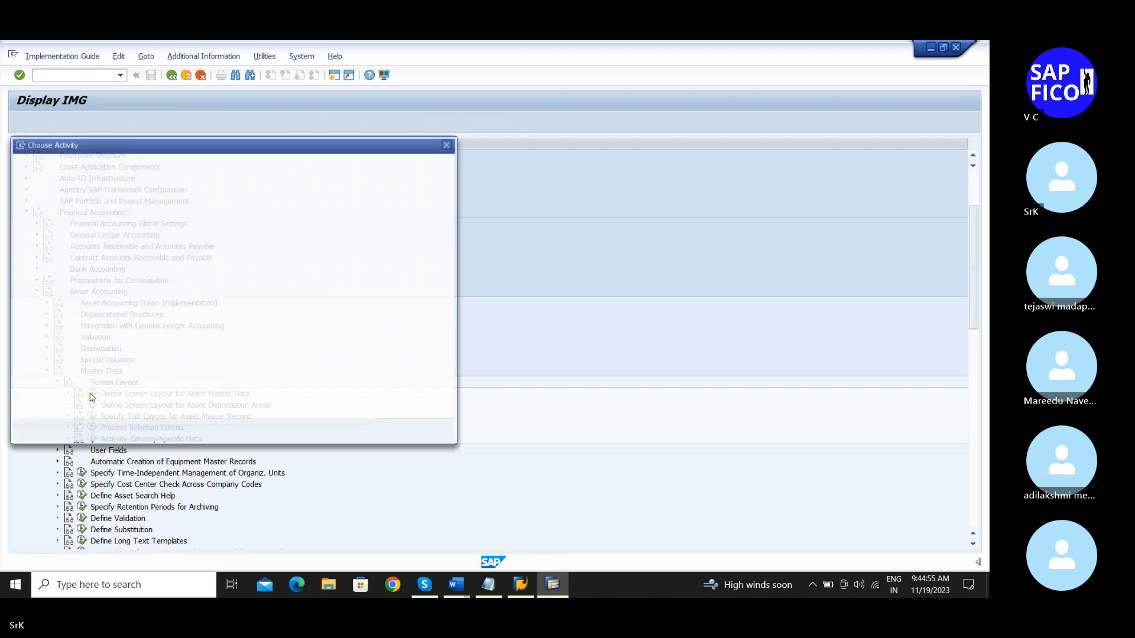
Step: Open the first activity to show the Screen layout overview of 1,212 rules
double_click(203, 188)
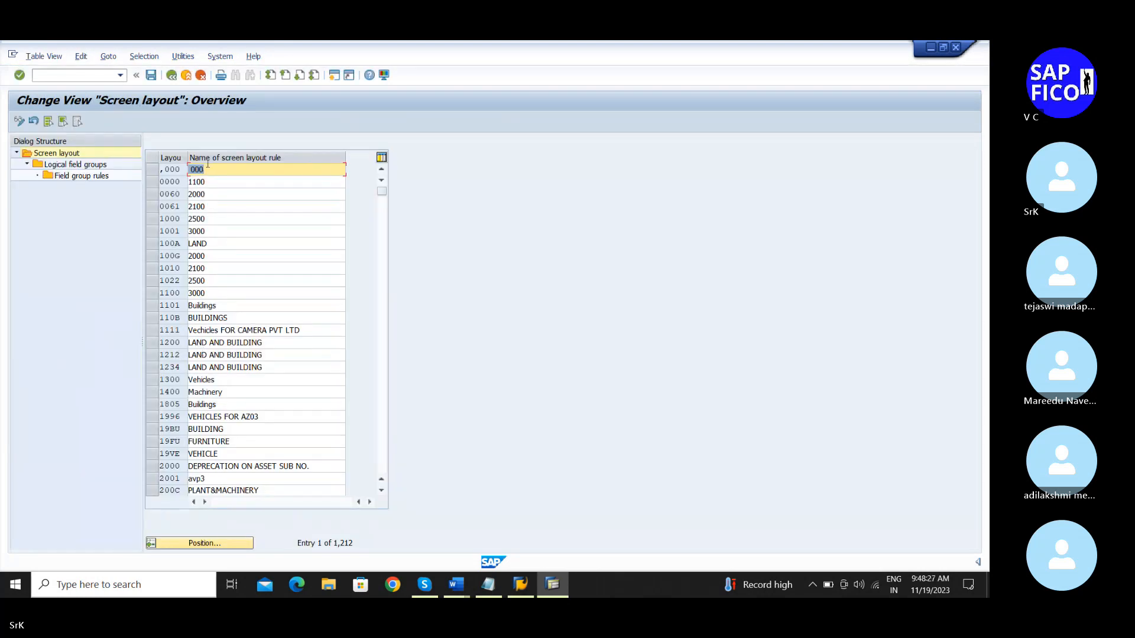
Step: Use Position to jump the screen layout list to the SRPM Buildings rule and mark its row
click(435, 585)
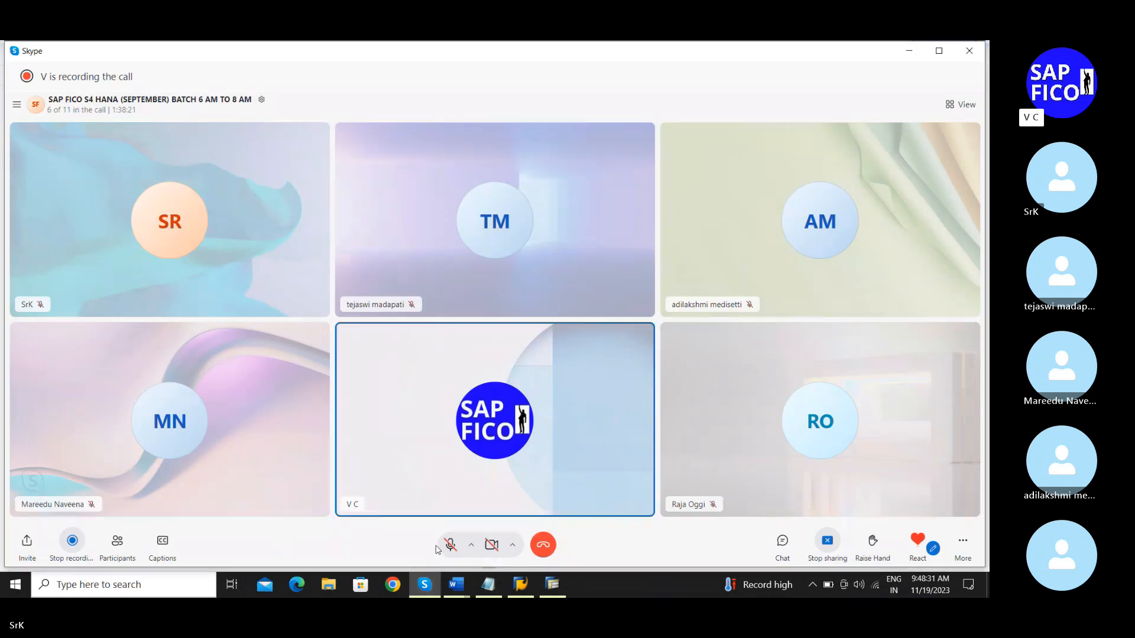
click(910, 50)
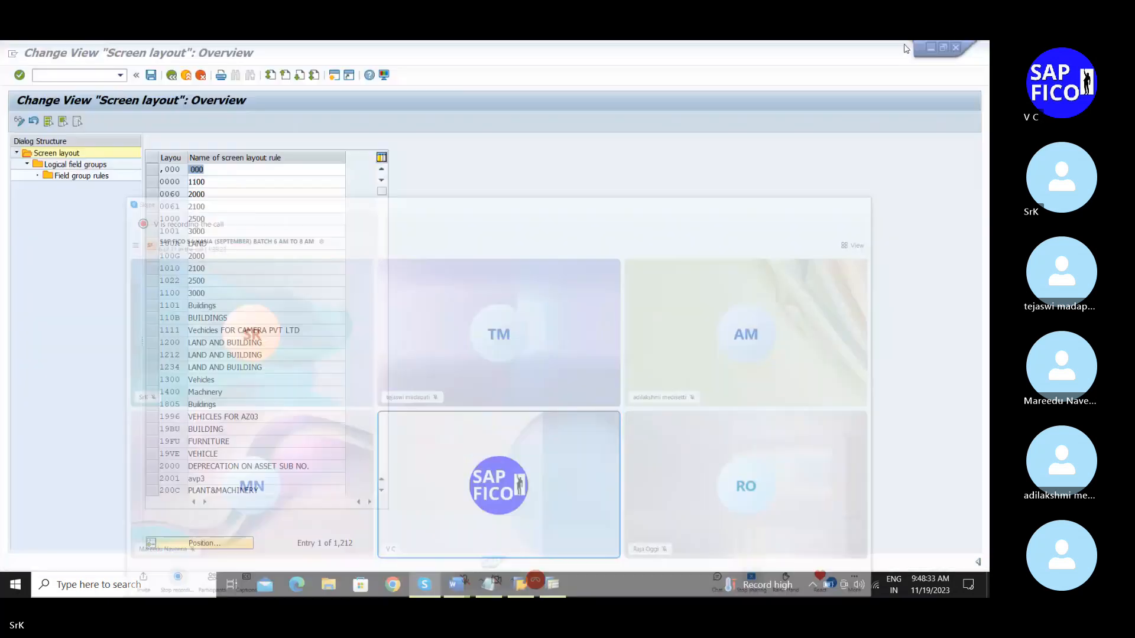
click(897, 141)
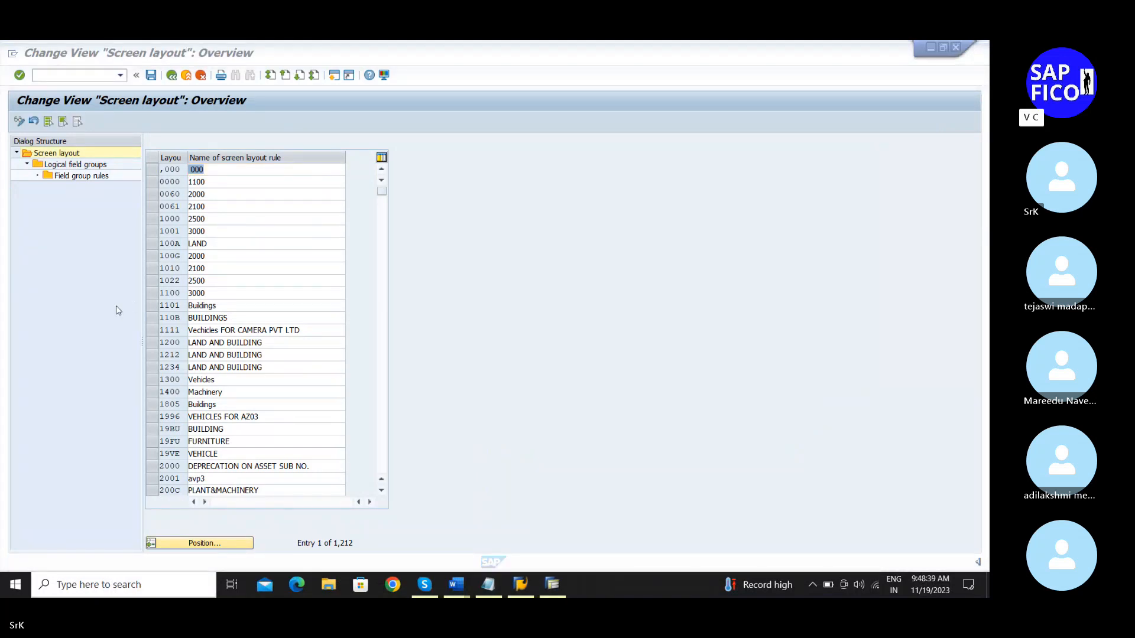
click(227, 540)
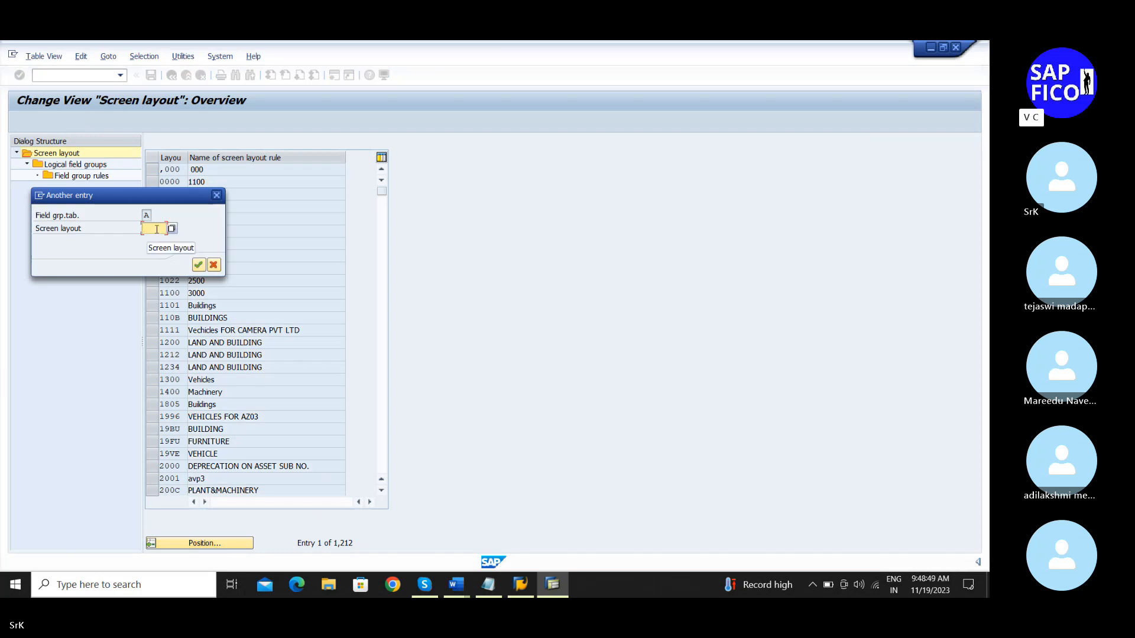
text(sr)
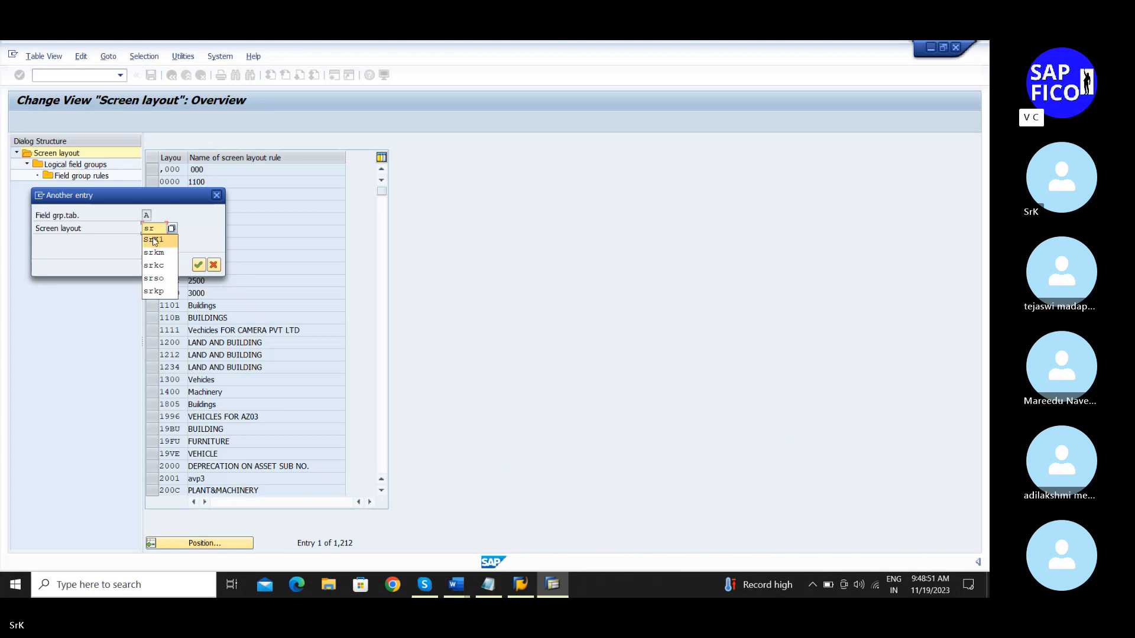
click(488, 585)
scroll(258, 291, up, 1)
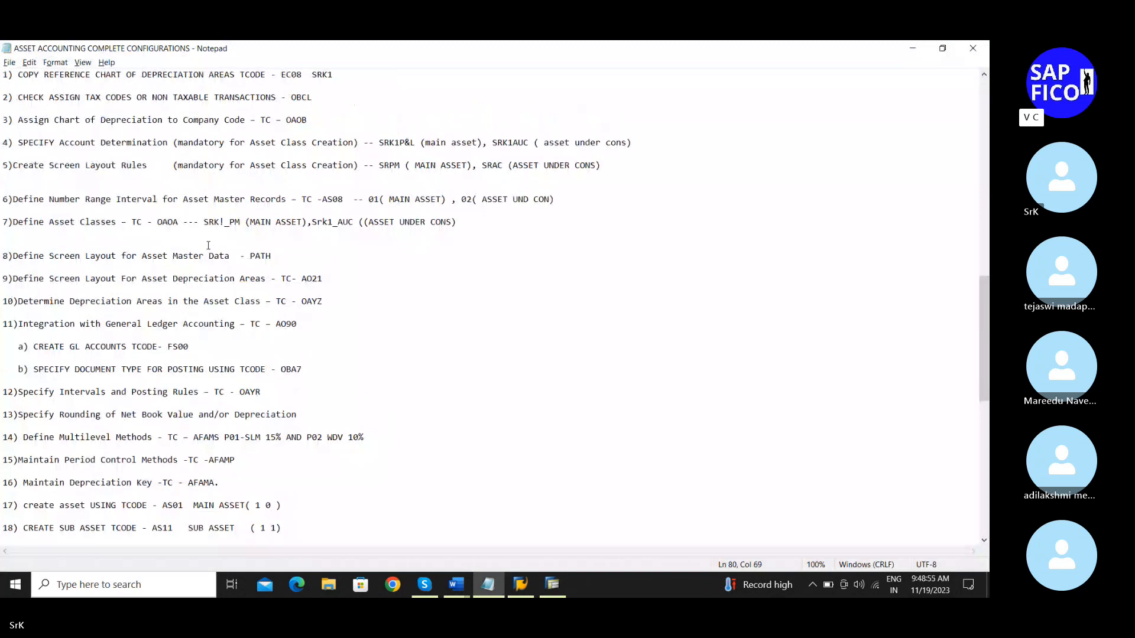
click(915, 48)
text(sr)
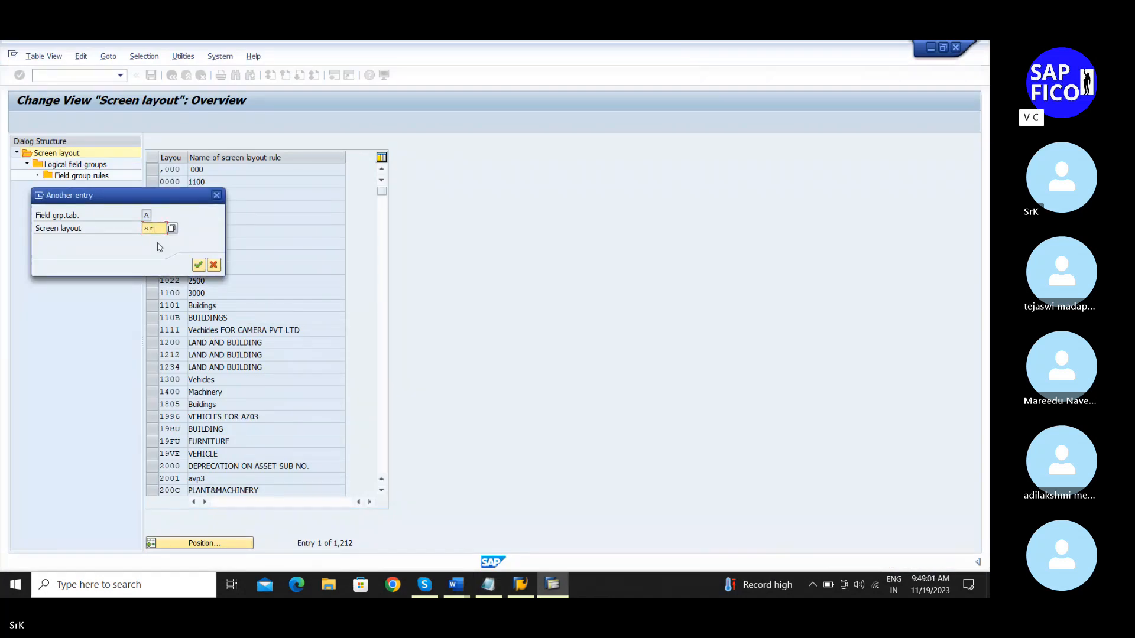
text(bu)
key(Return)
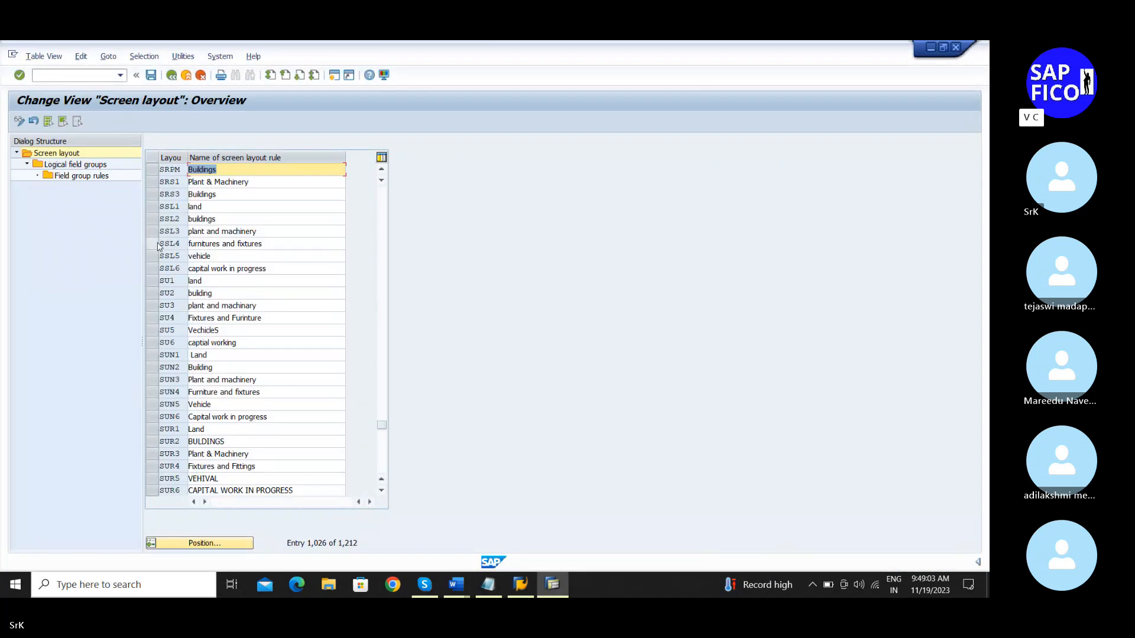
click(151, 174)
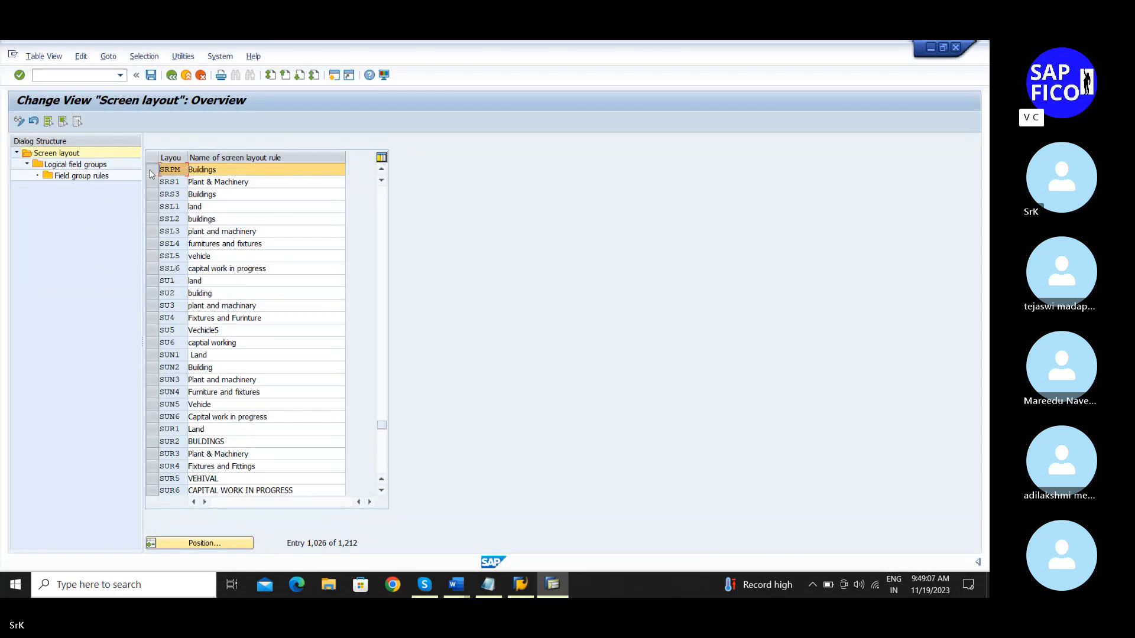
Step: Open the SRPM layout's logical field groups and select the General data group
double_click(99, 165)
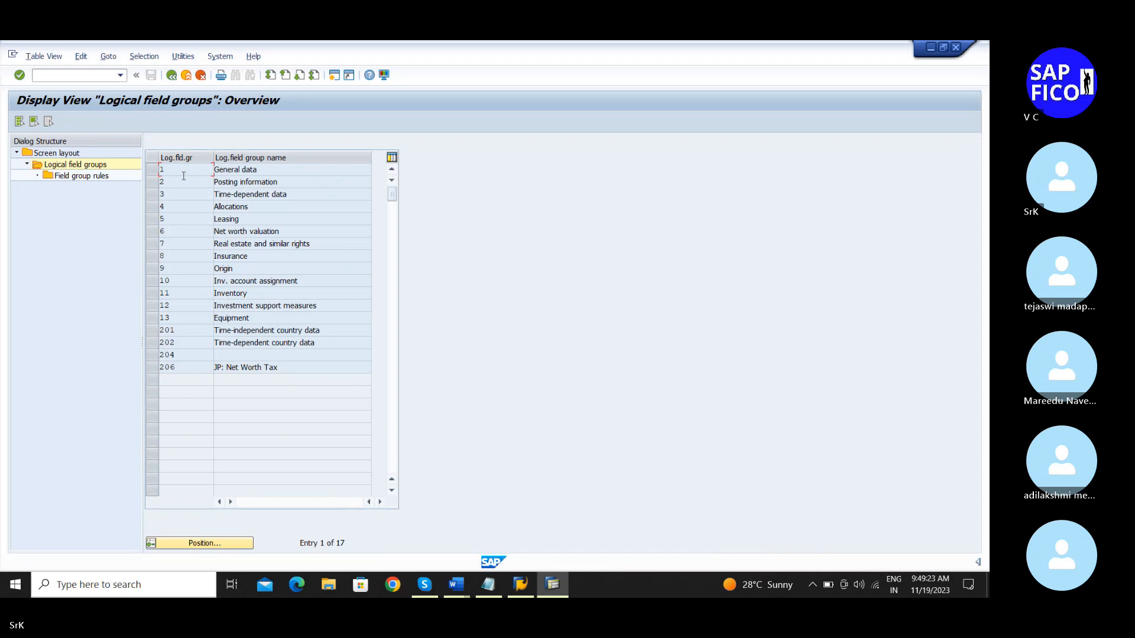
double_click(241, 194)
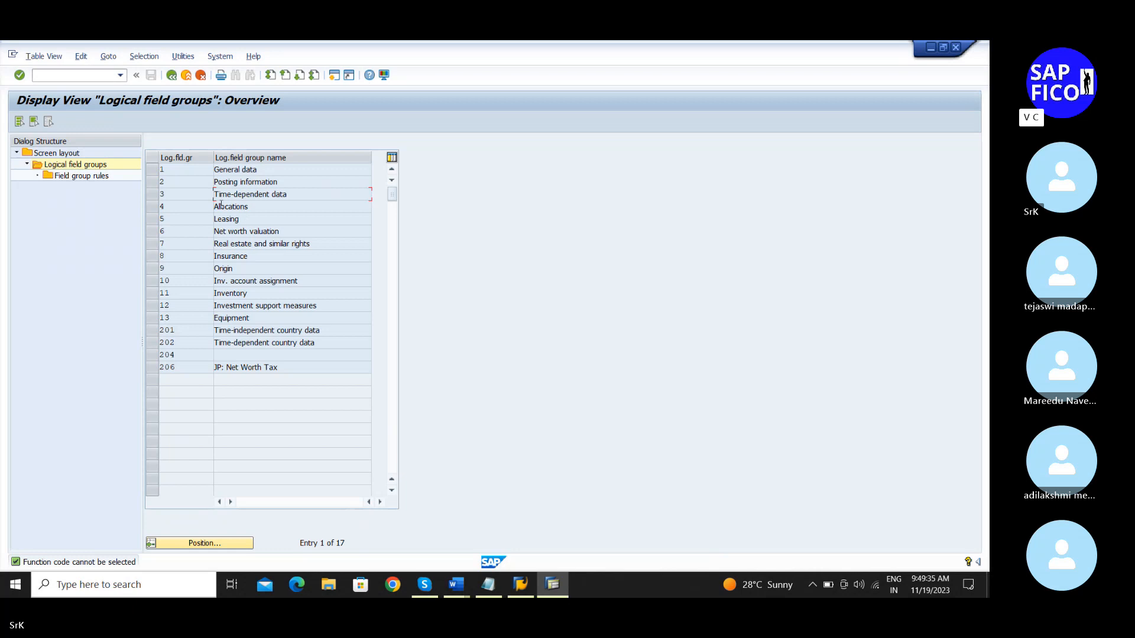
click(154, 171)
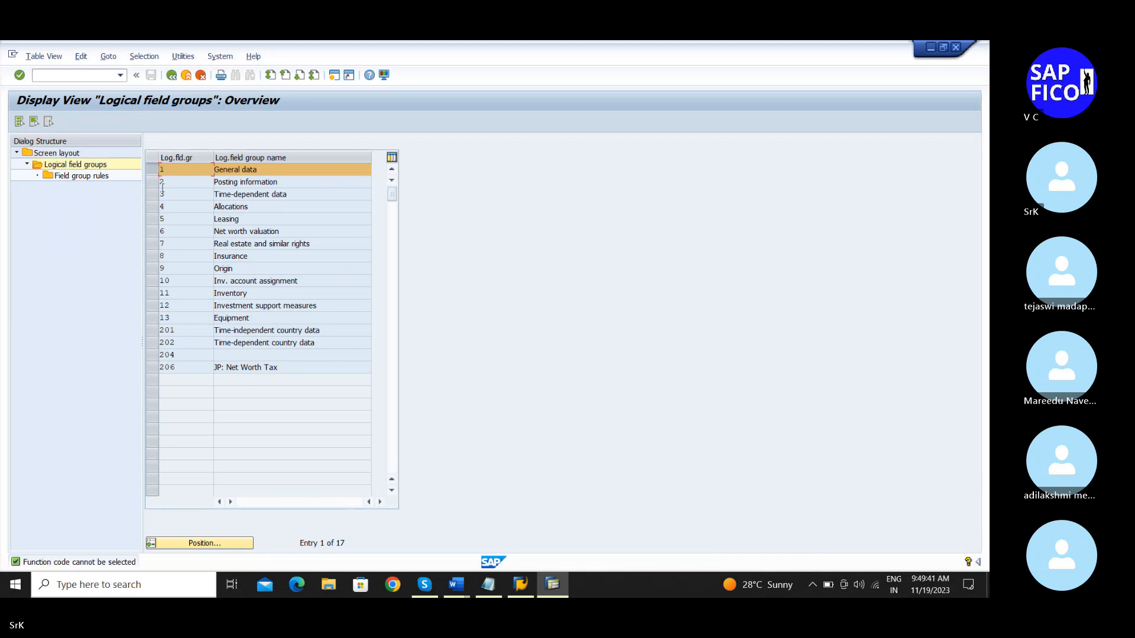
double_click(184, 173)
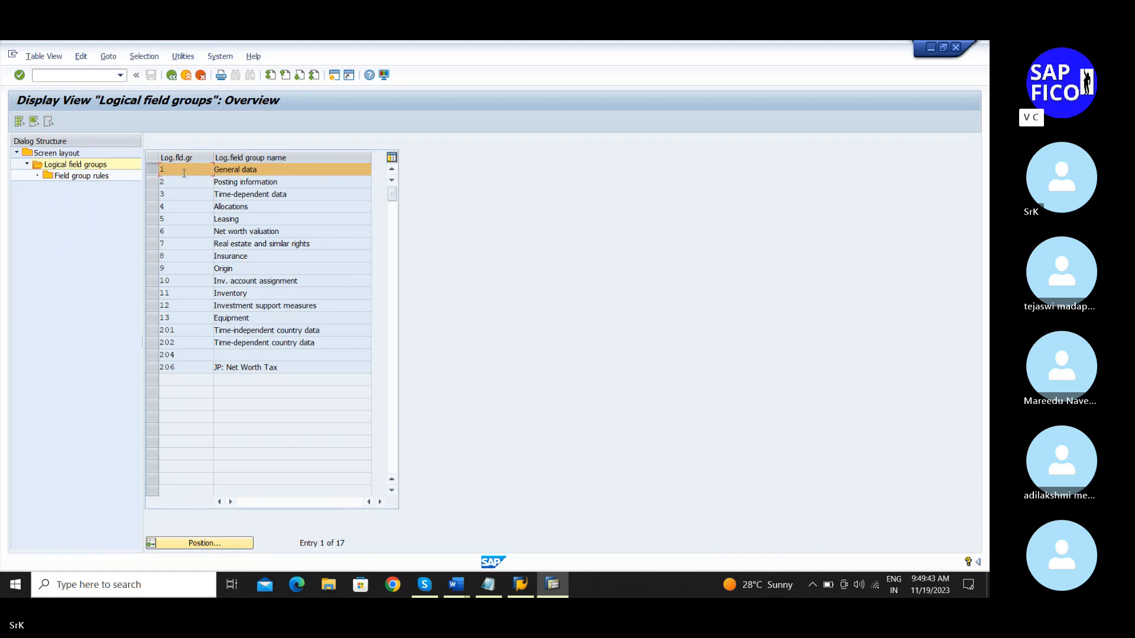
double_click(222, 172)
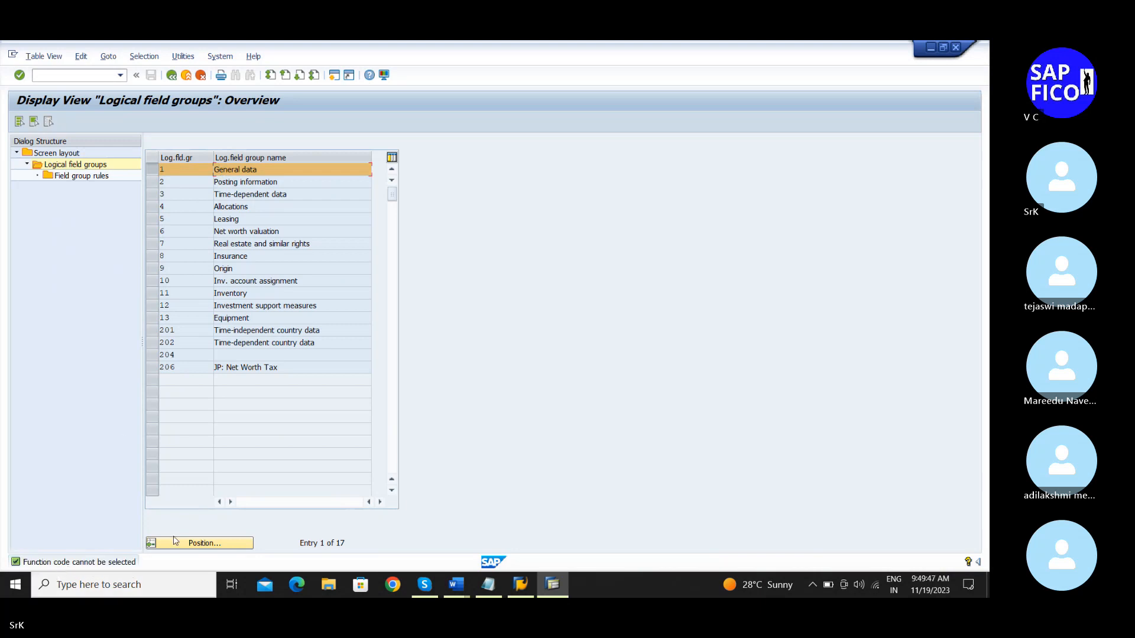
click(148, 172)
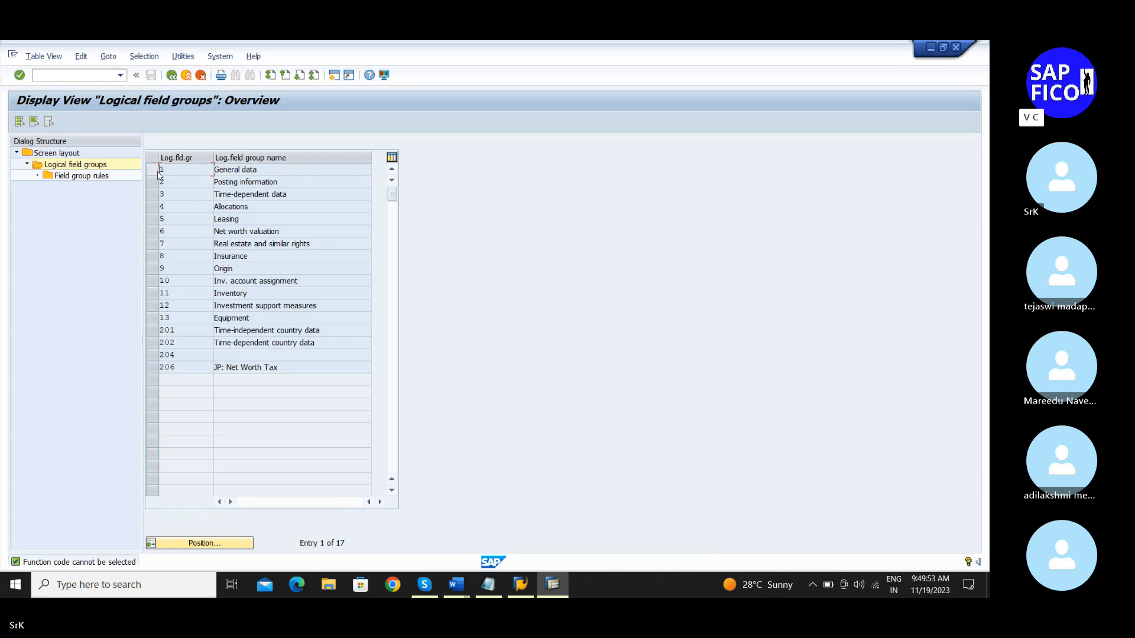
double_click(238, 169)
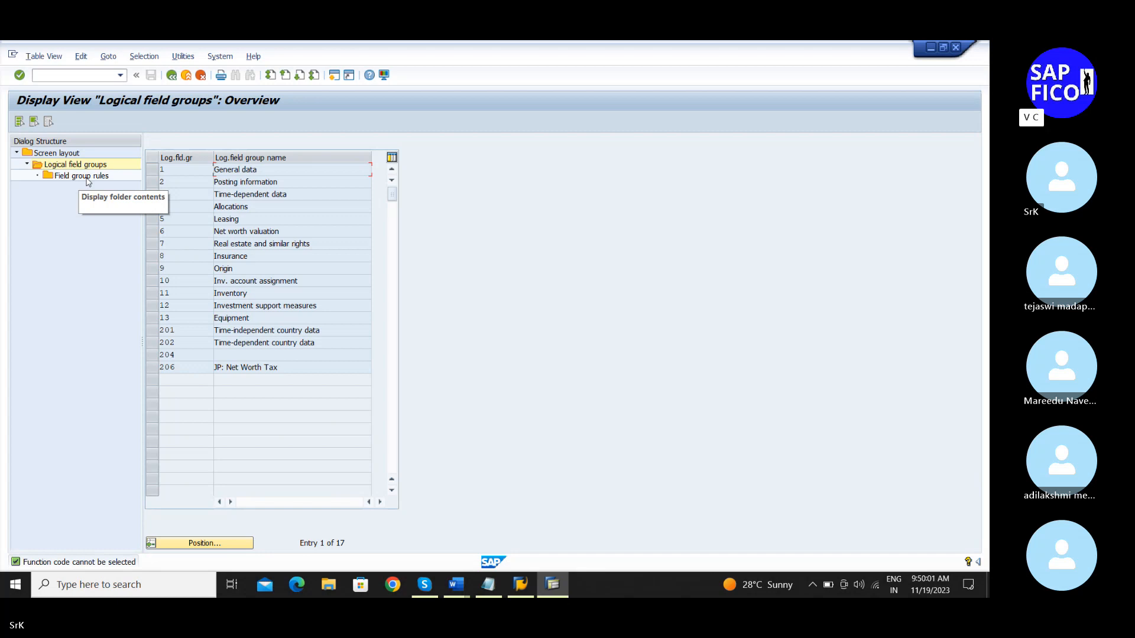
Step: Review the General data field group rules, then return to the logical field groups list
double_click(87, 176)
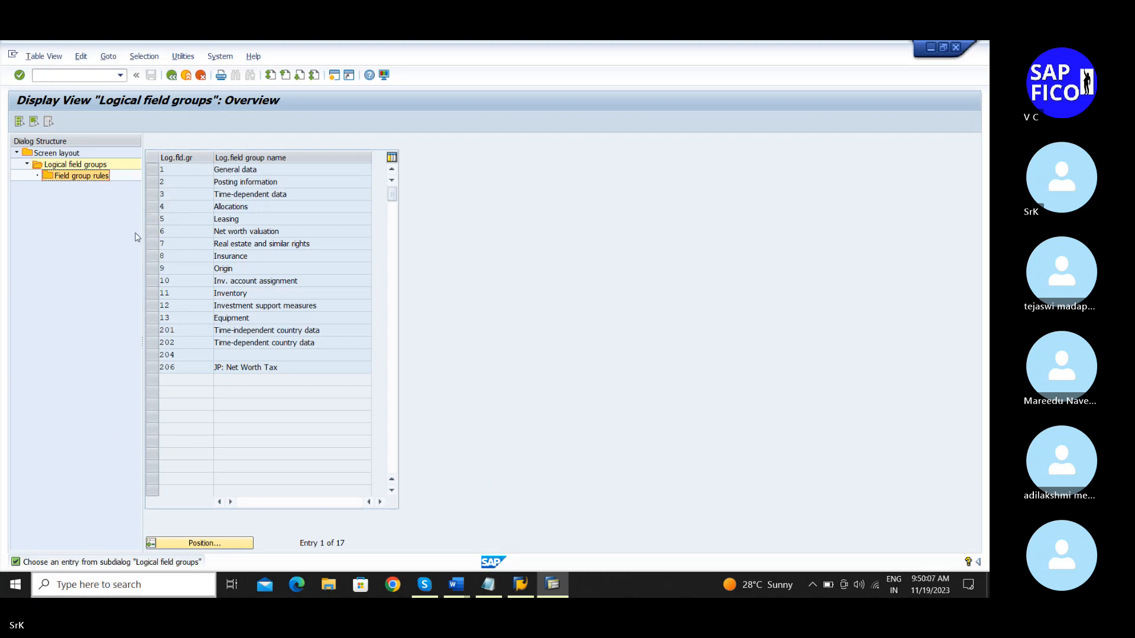
click(153, 170)
double_click(85, 177)
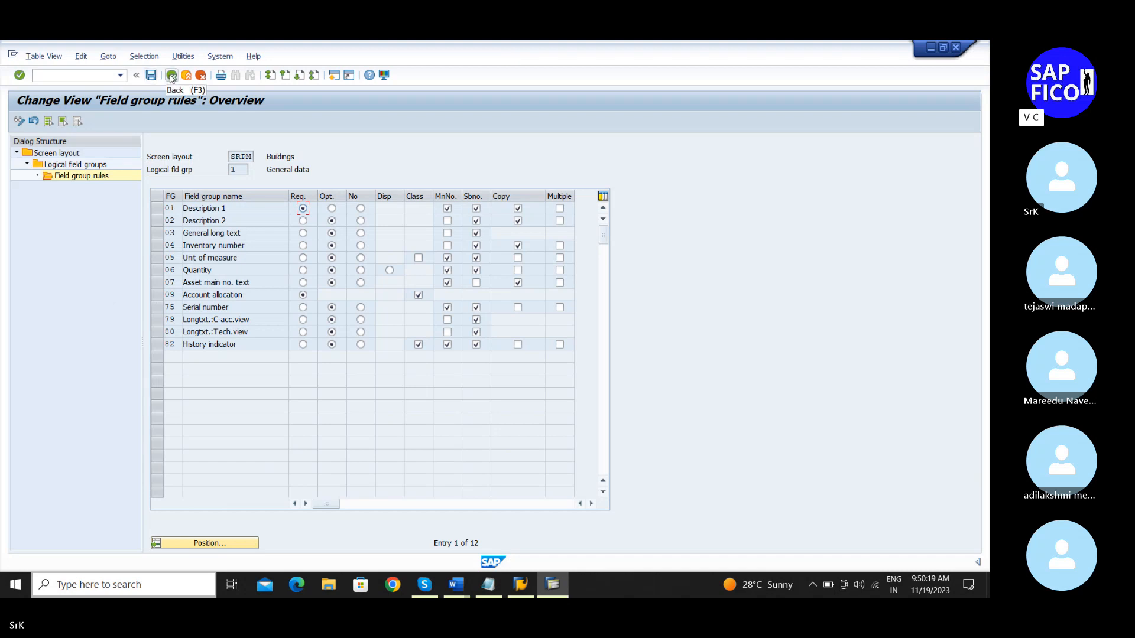
click(171, 75)
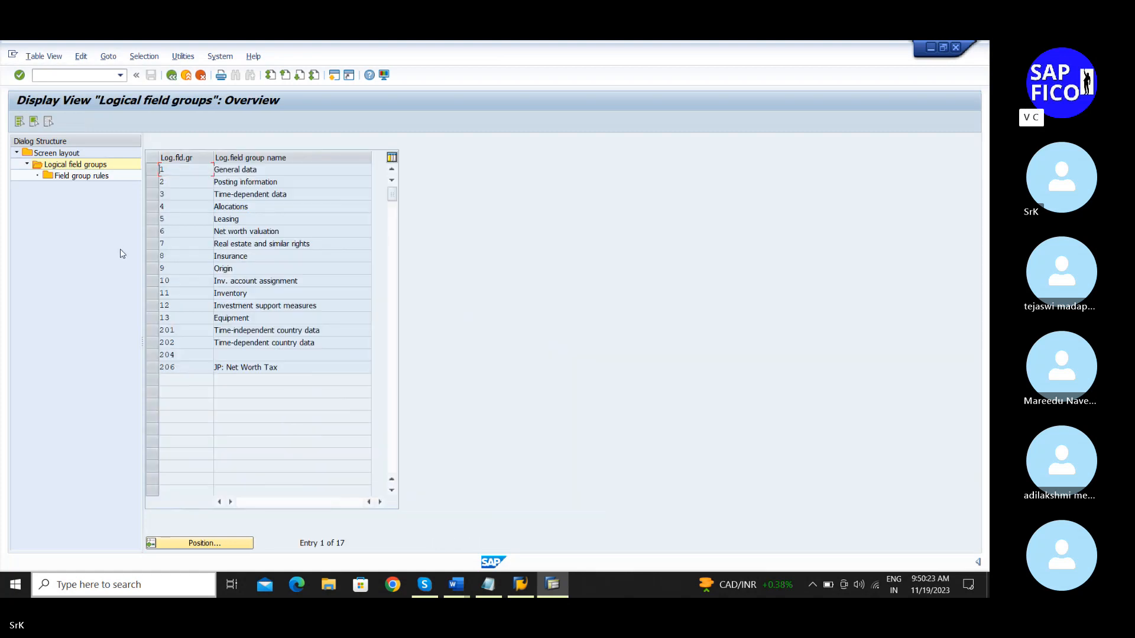
Step: Leave the SRPM field groups and reopen the Screen layout overview from the Dialog Structure
double_click(84, 170)
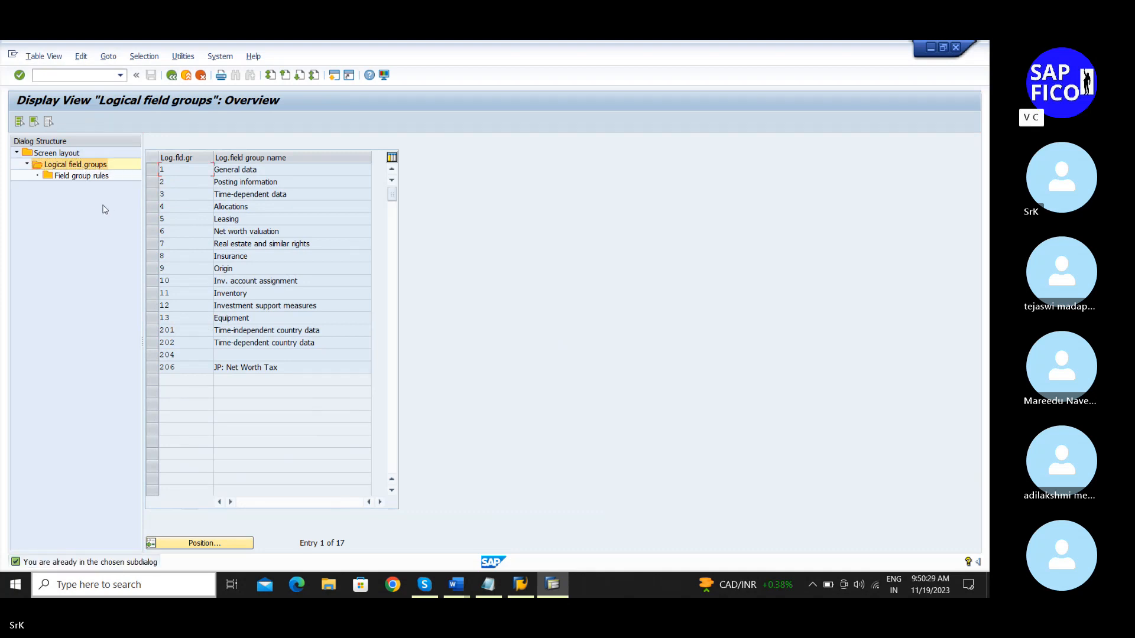
double_click(178, 169)
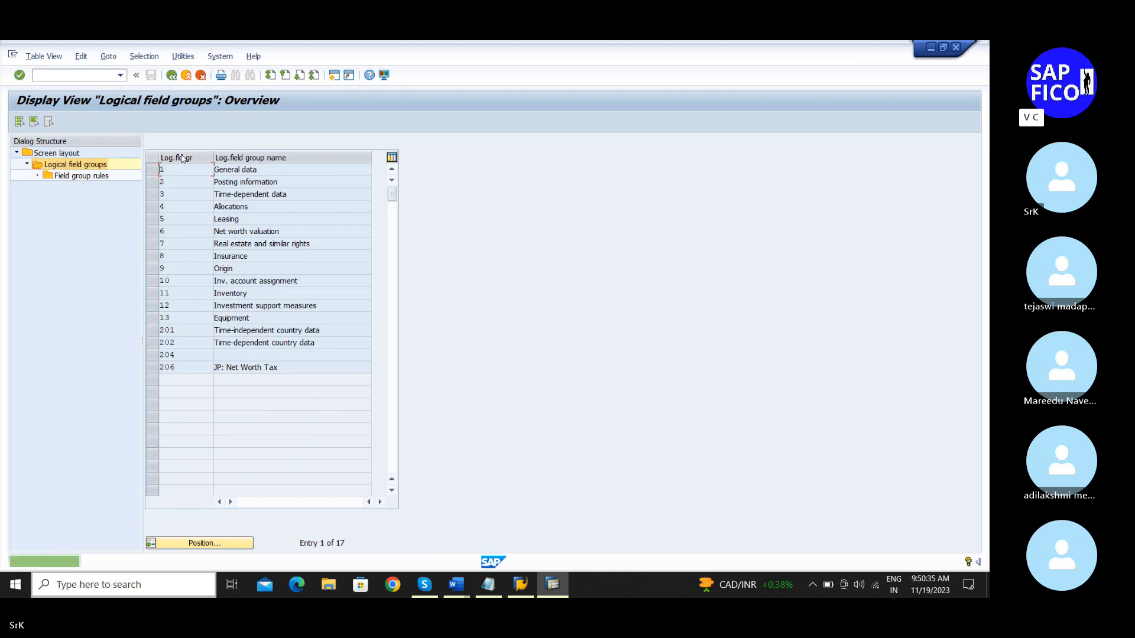
double_click(229, 170)
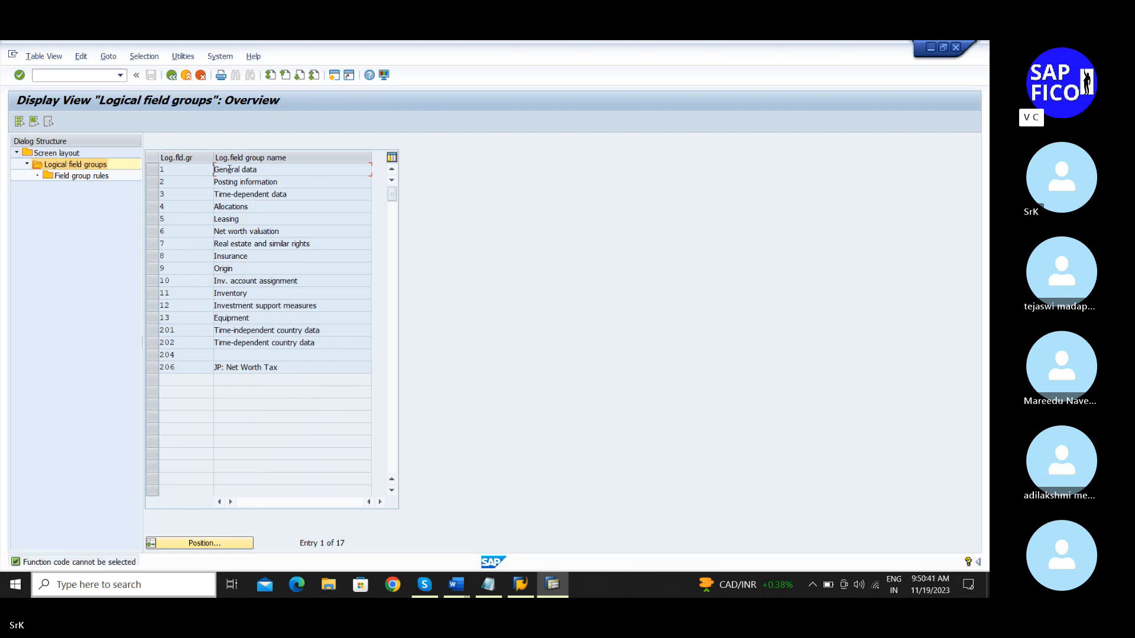
click(68, 155)
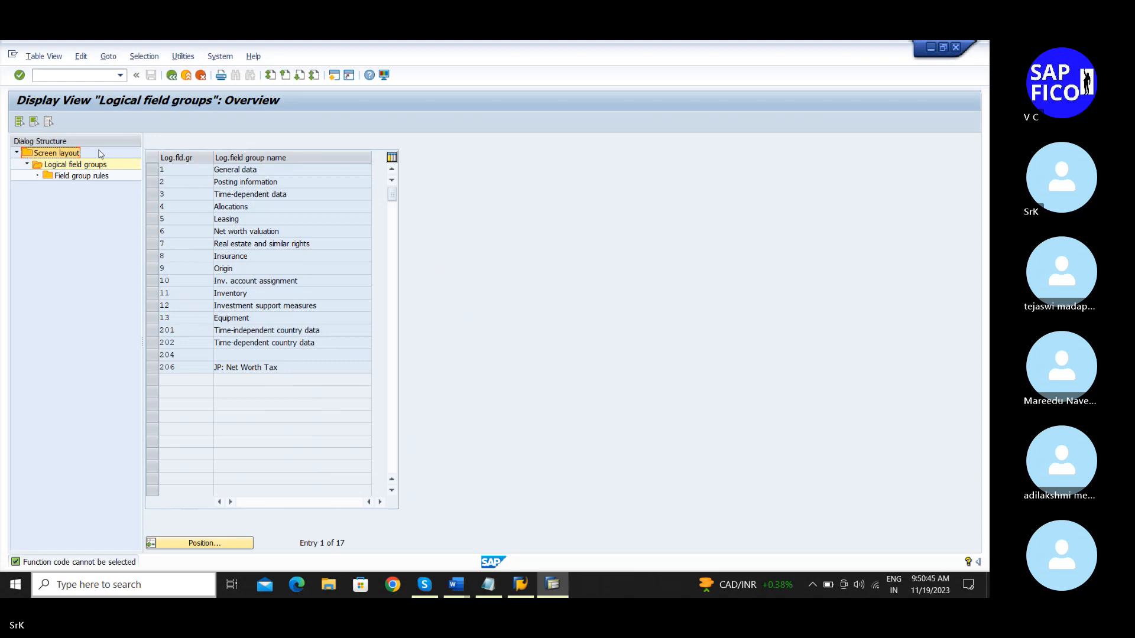
double_click(71, 155)
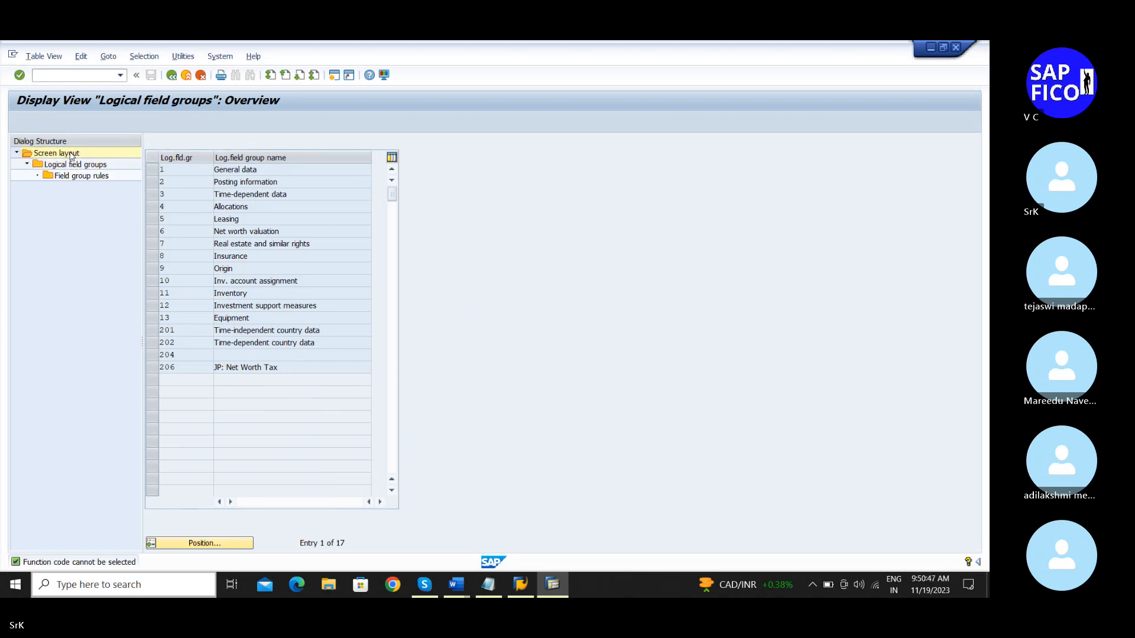
Step: Select the SRPM Buildings row and display its 17 logical field groups
click(151, 172)
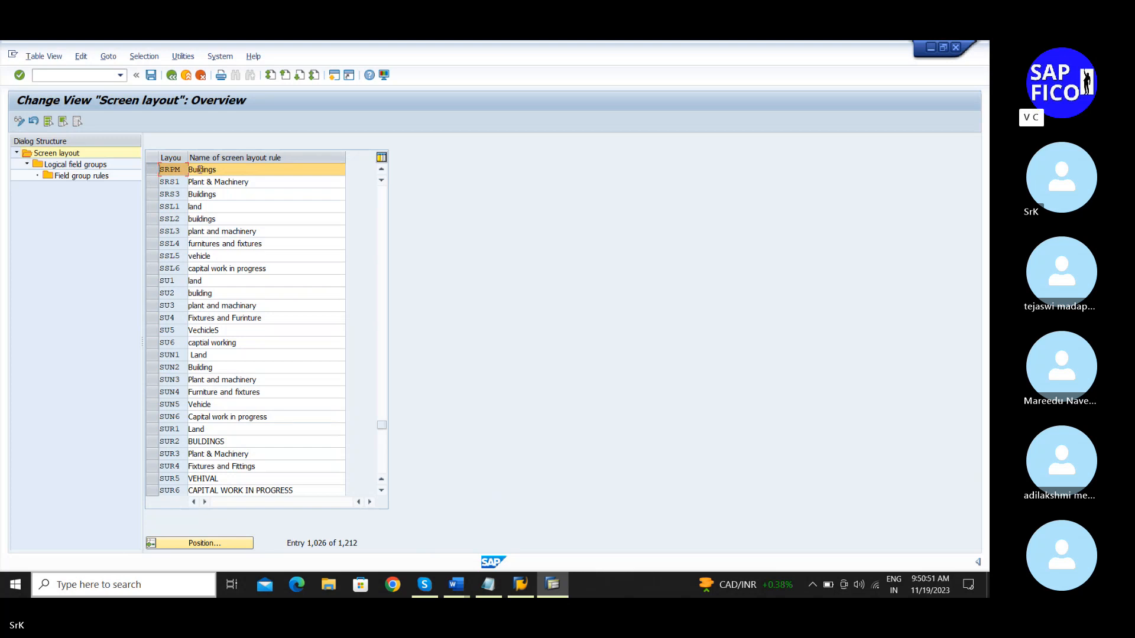
click(174, 172)
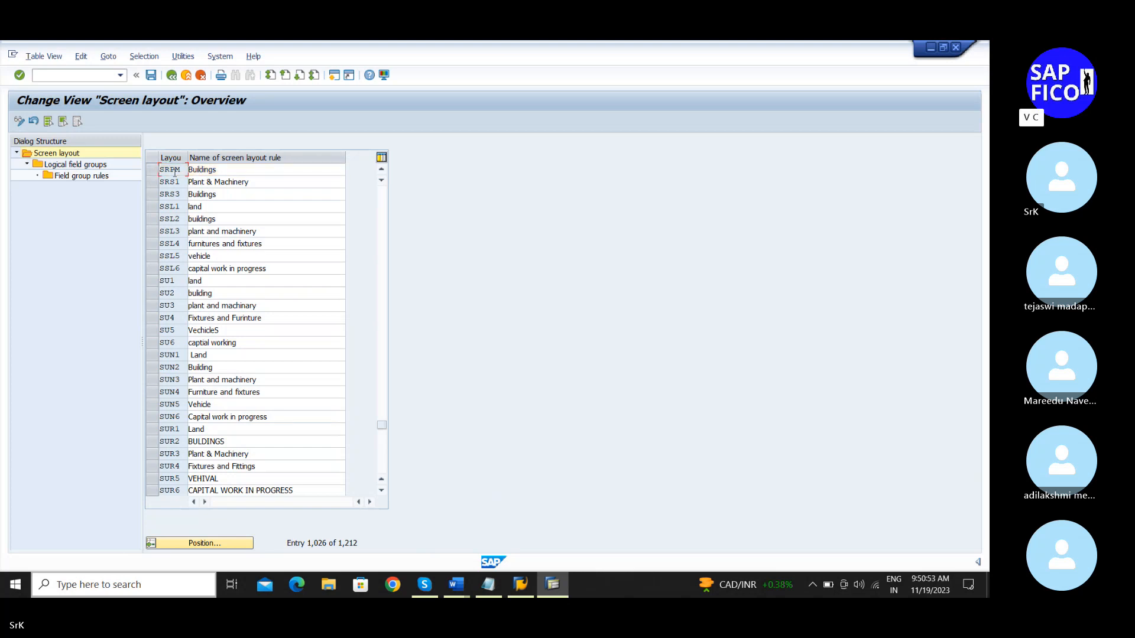
double_click(174, 170)
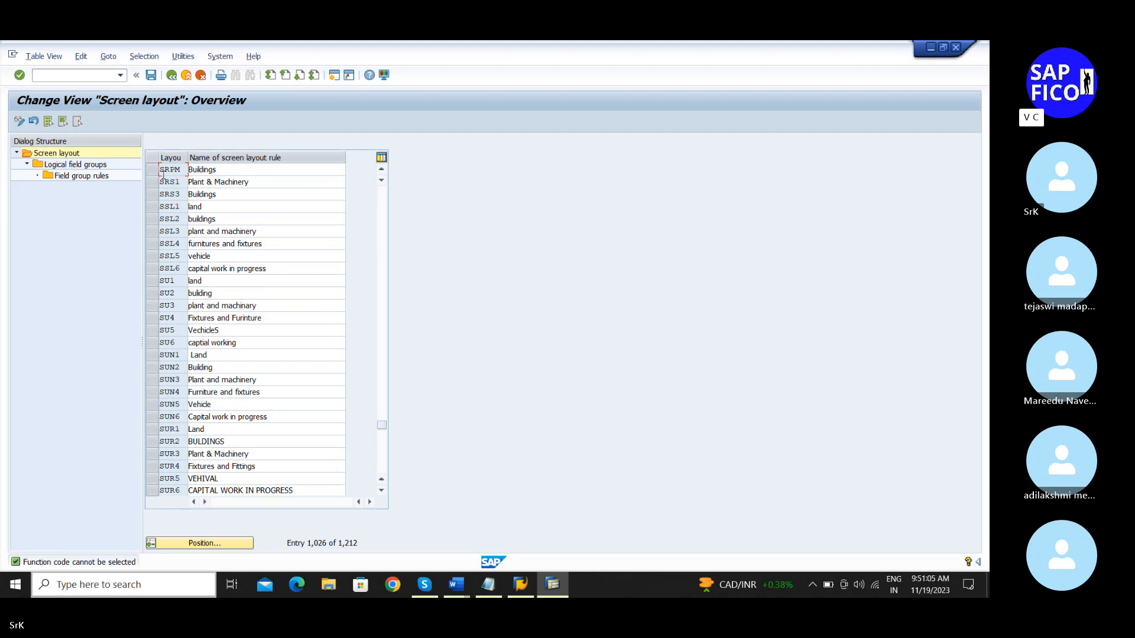
click(156, 170)
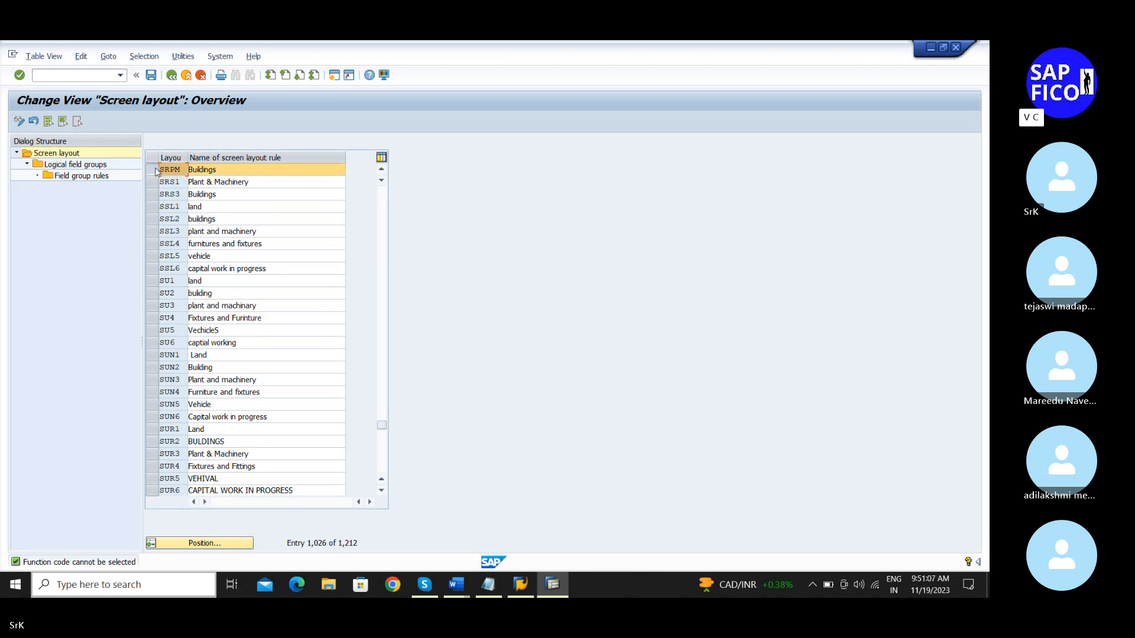
double_click(102, 166)
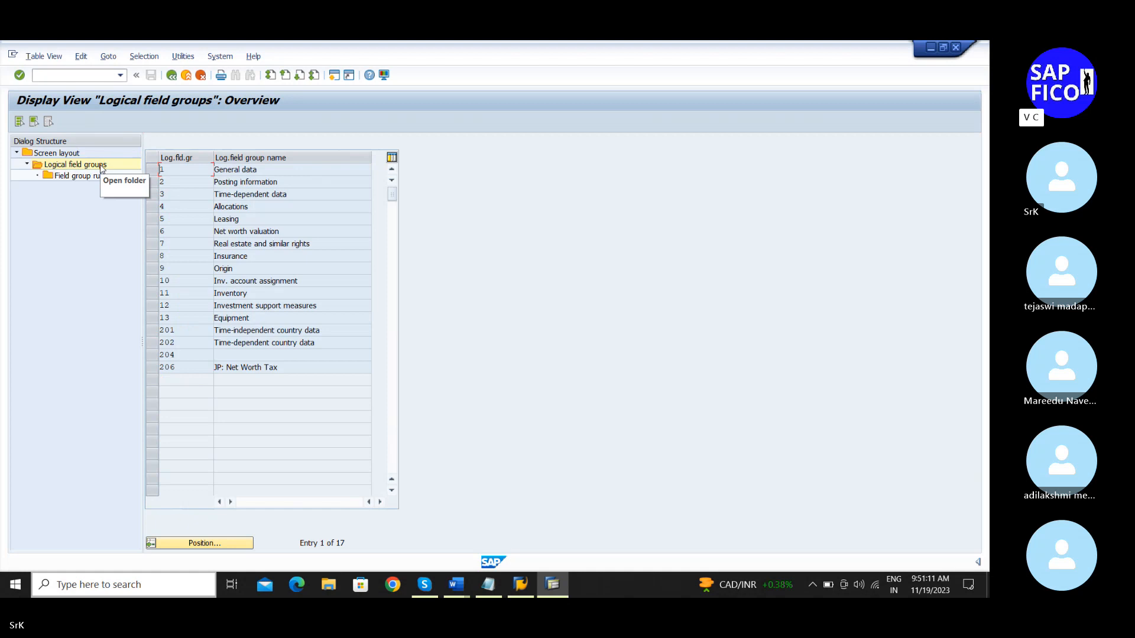
click(156, 171)
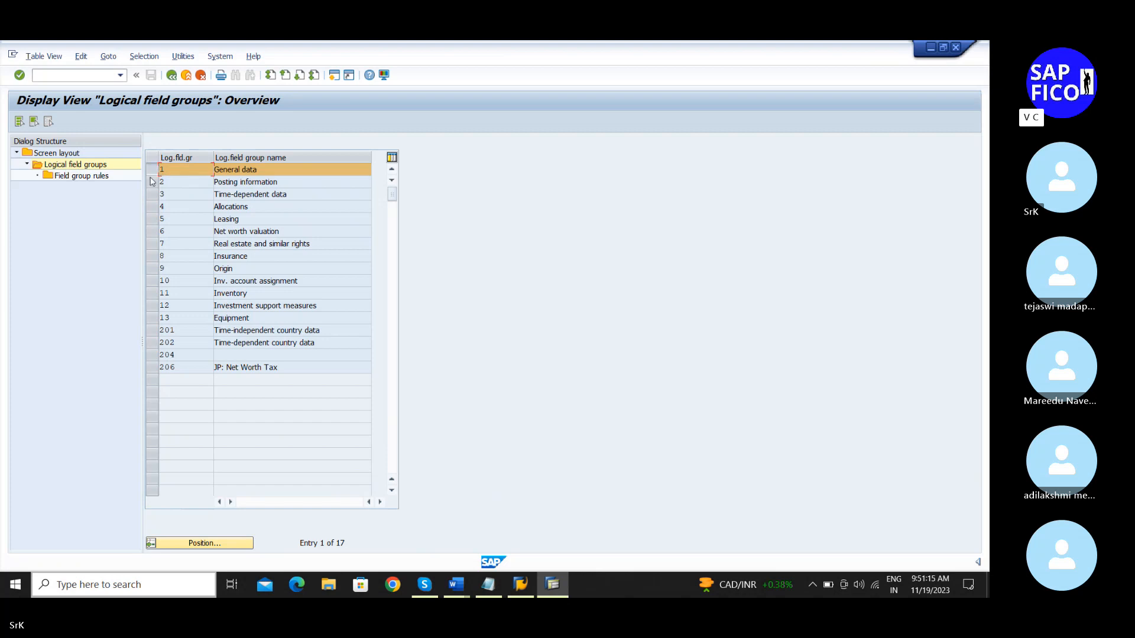
click(106, 177)
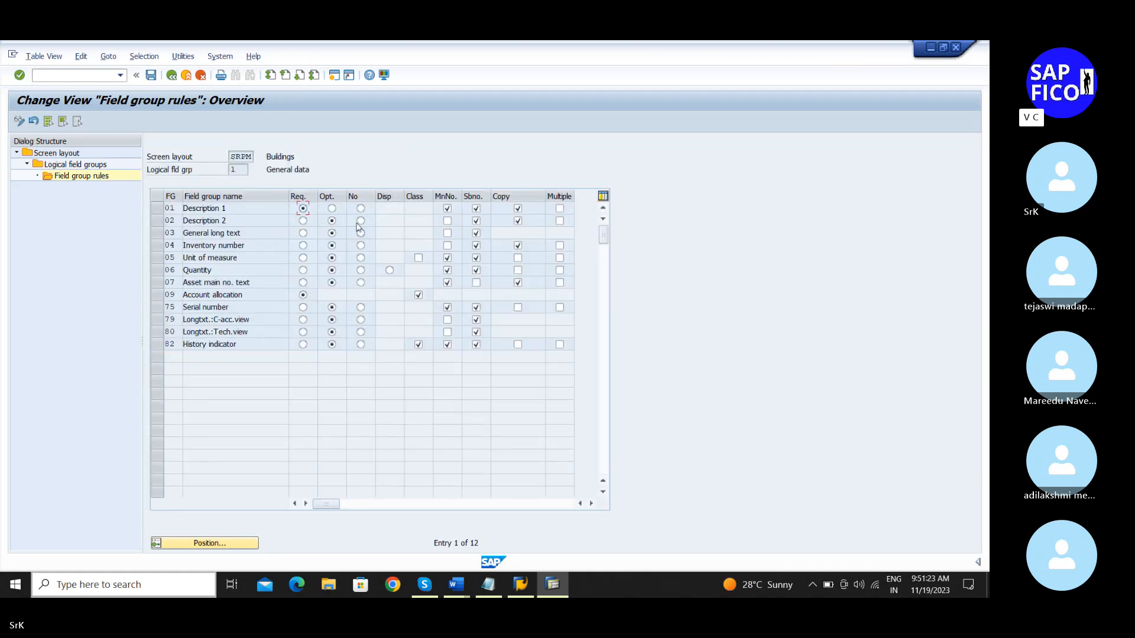
click(174, 77)
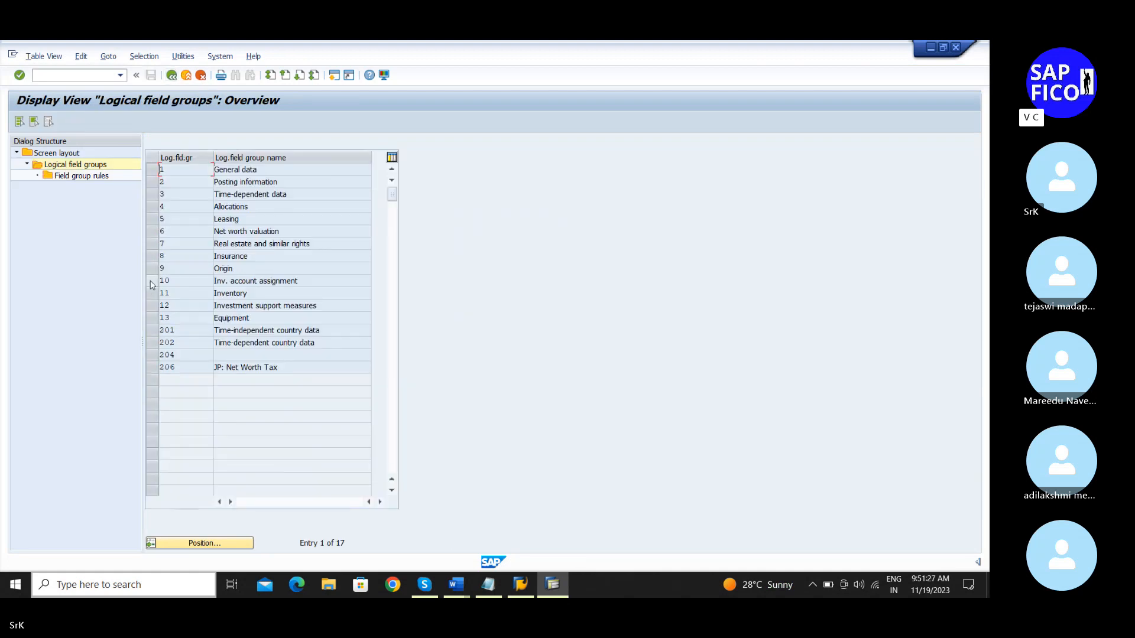
click(152, 182)
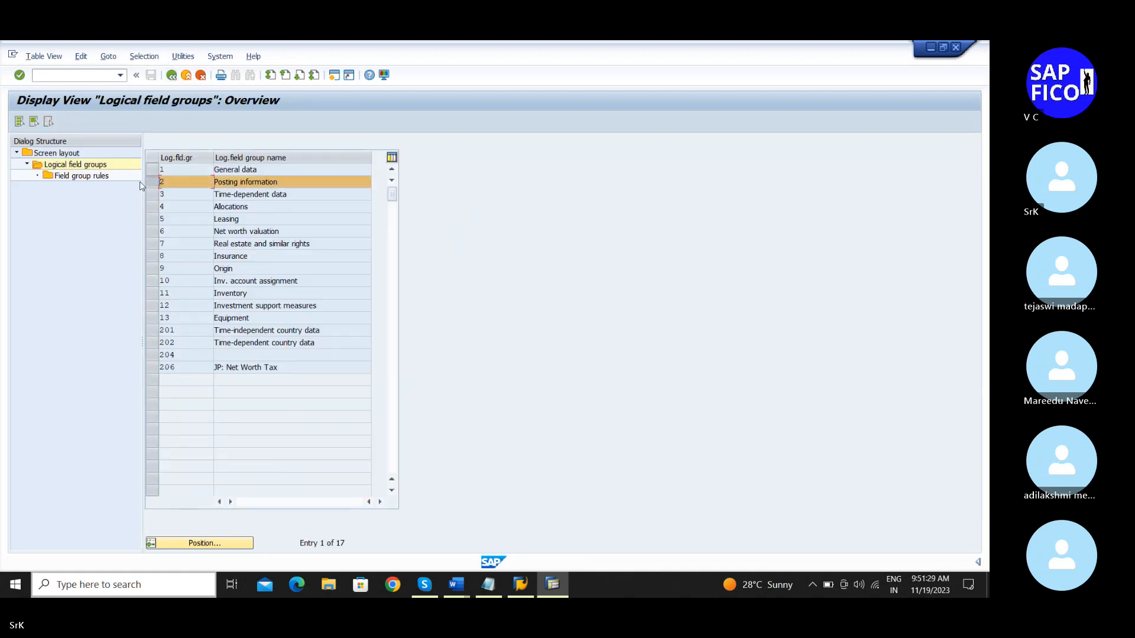
double_click(84, 176)
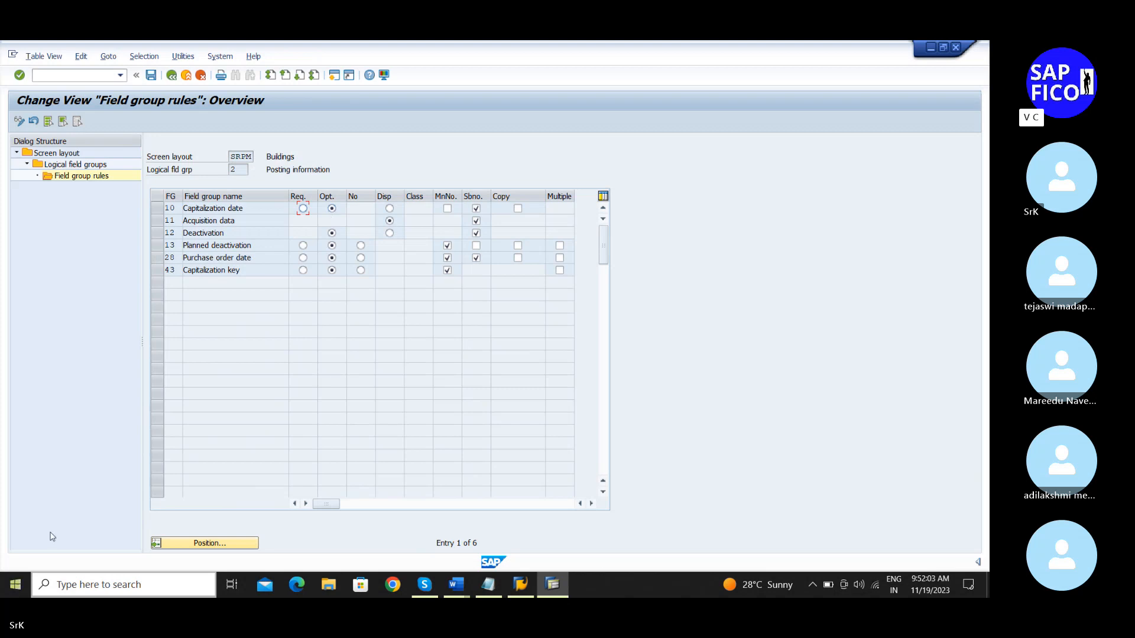
click(172, 76)
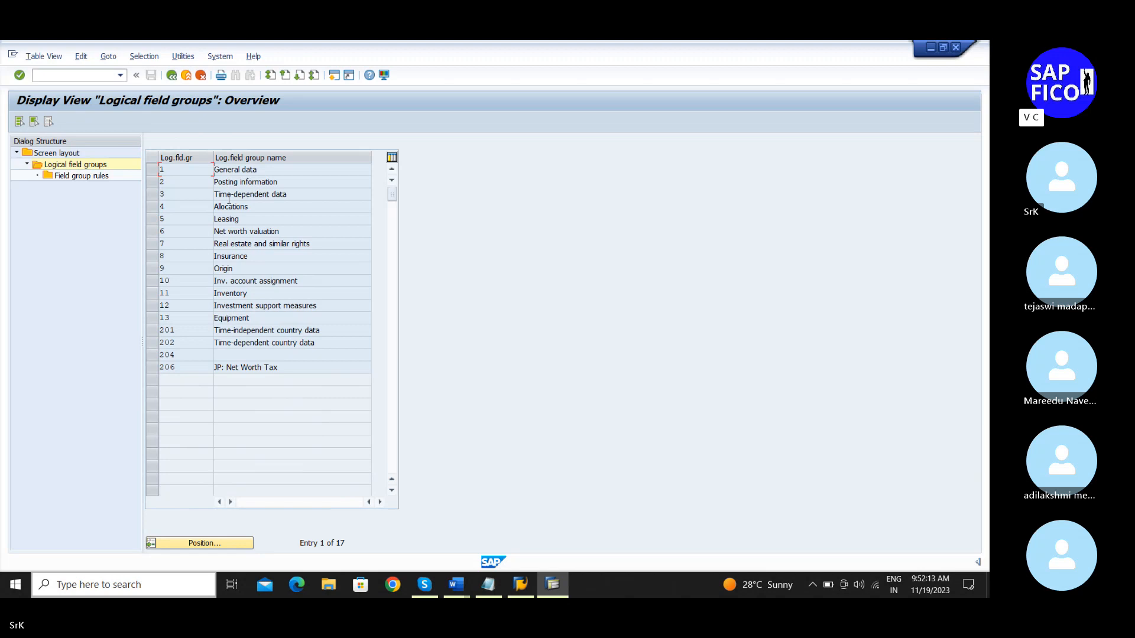
click(156, 193)
click(92, 177)
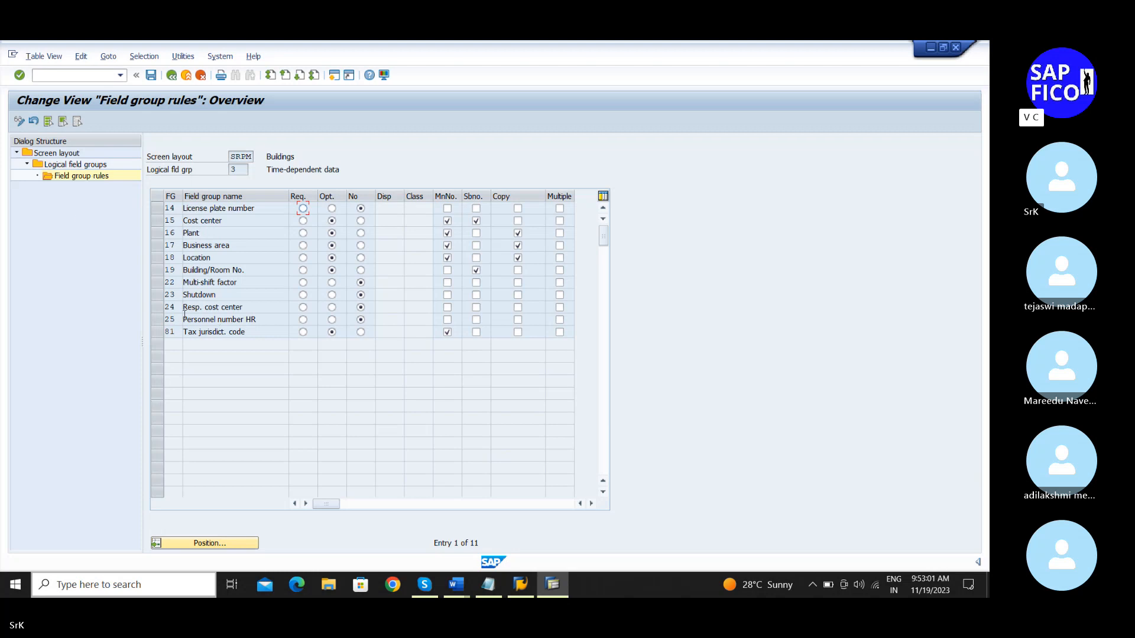
click(151, 75)
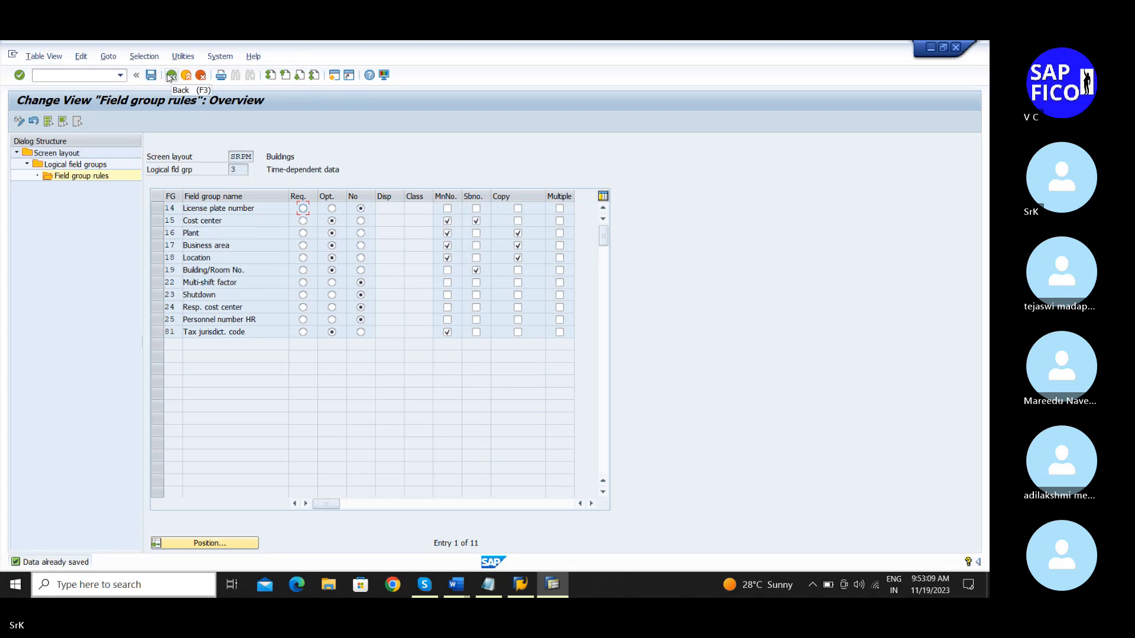
click(171, 75)
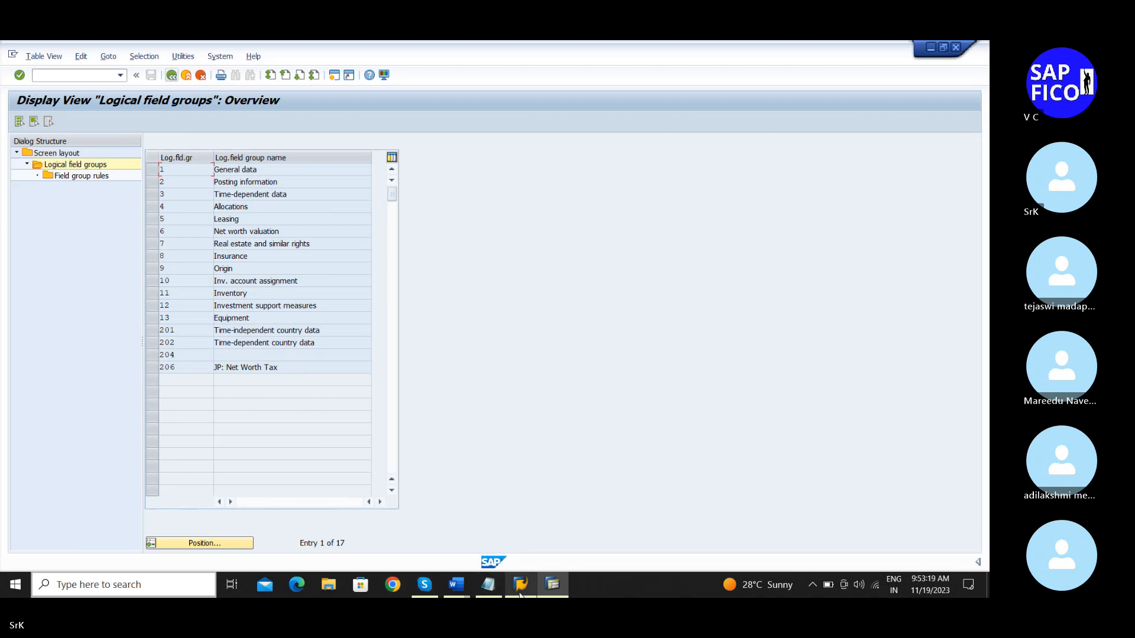
click(496, 585)
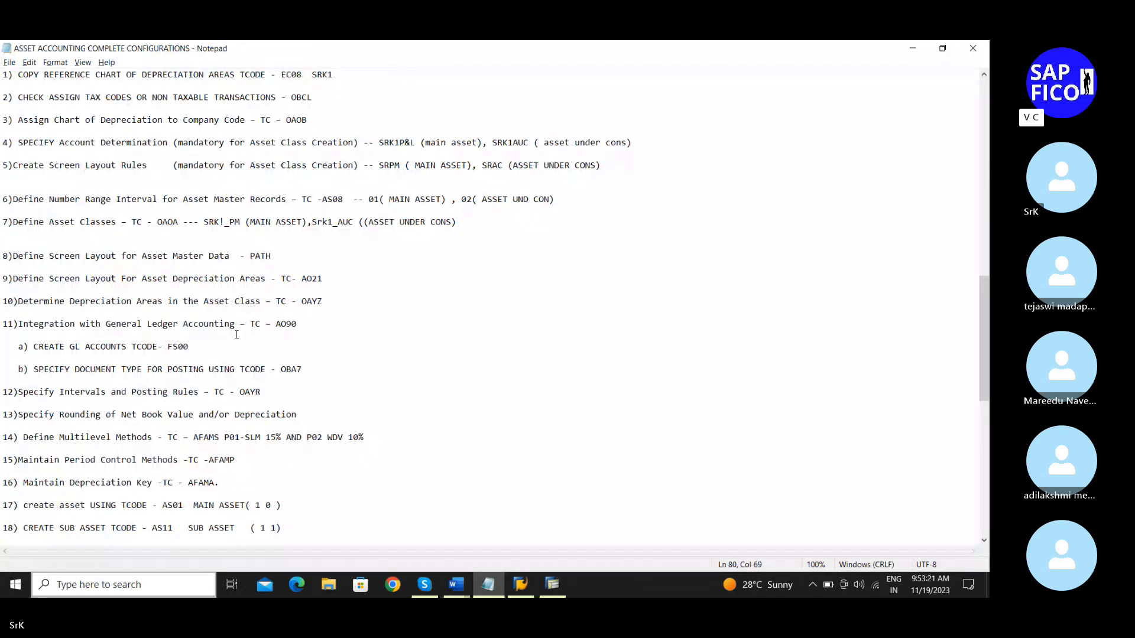
scroll(237, 335, down, 1)
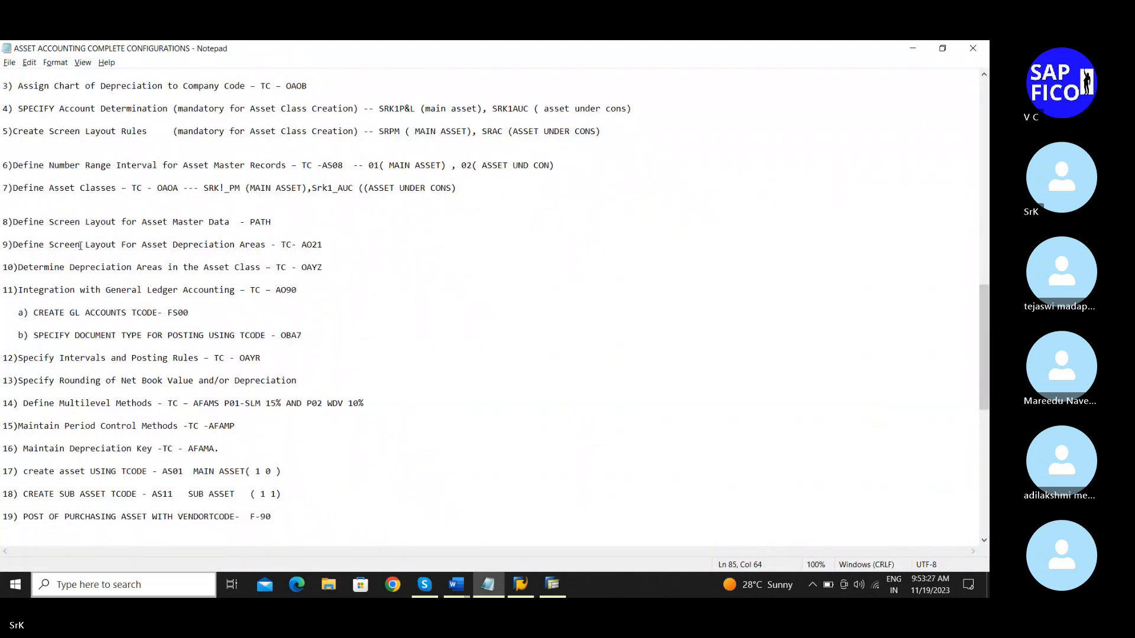
scroll(81, 246, down, 1)
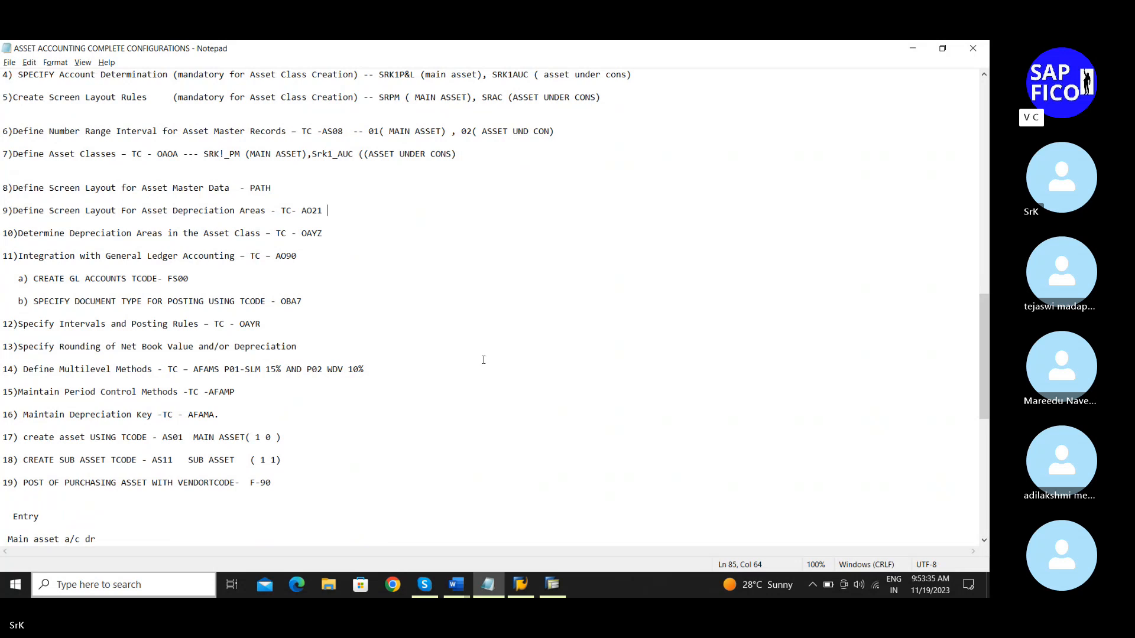
click(545, 588)
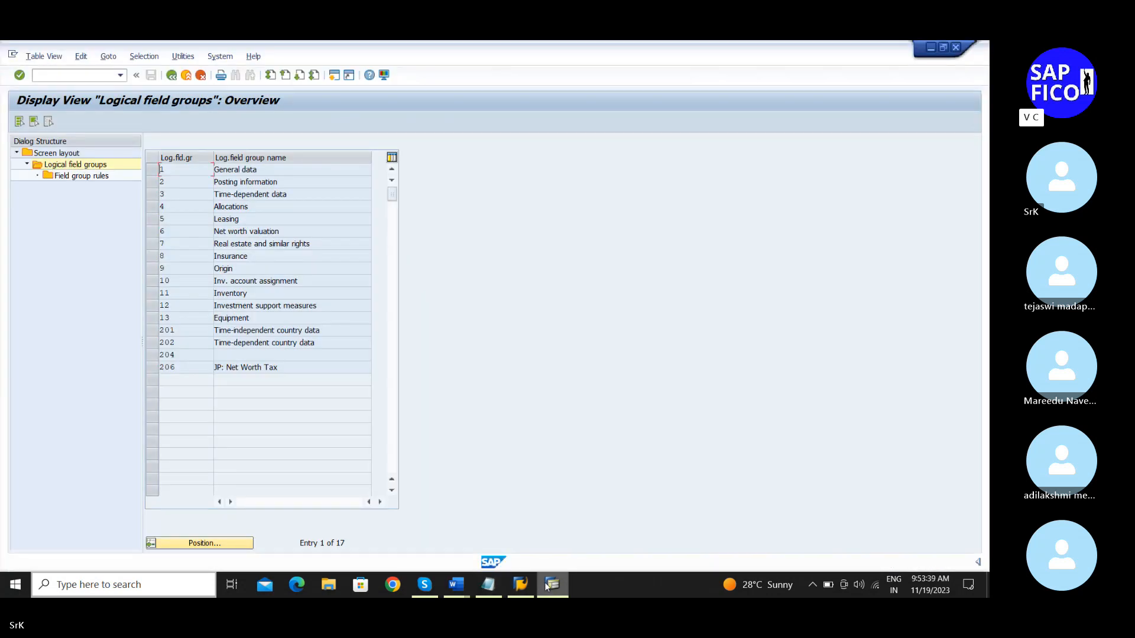
click(545, 586)
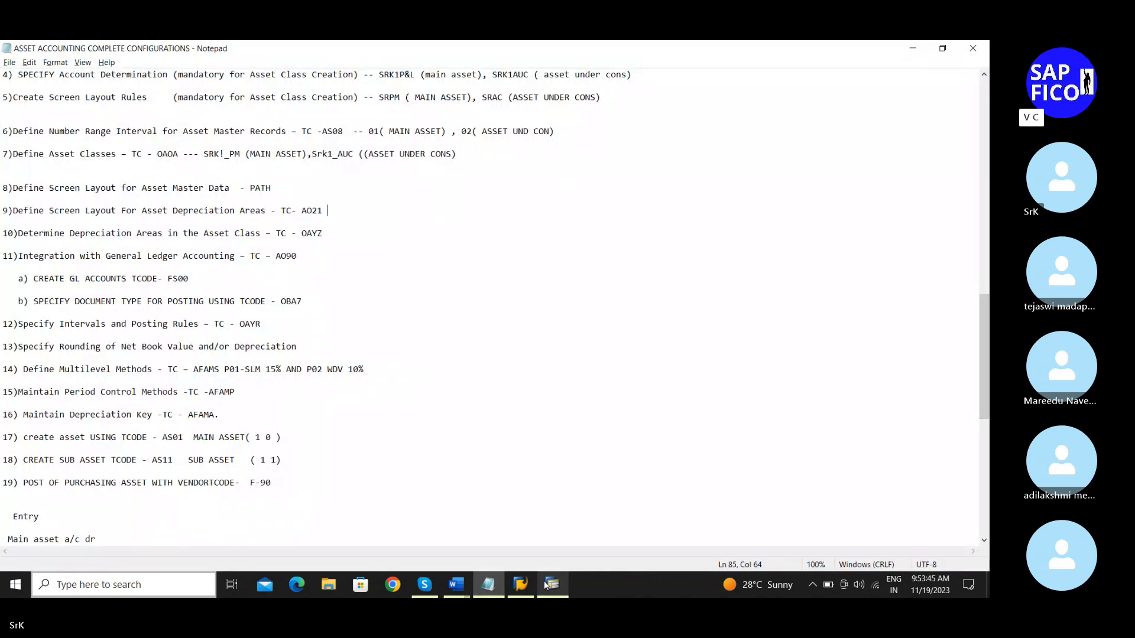
drag(299, 210, 333, 213)
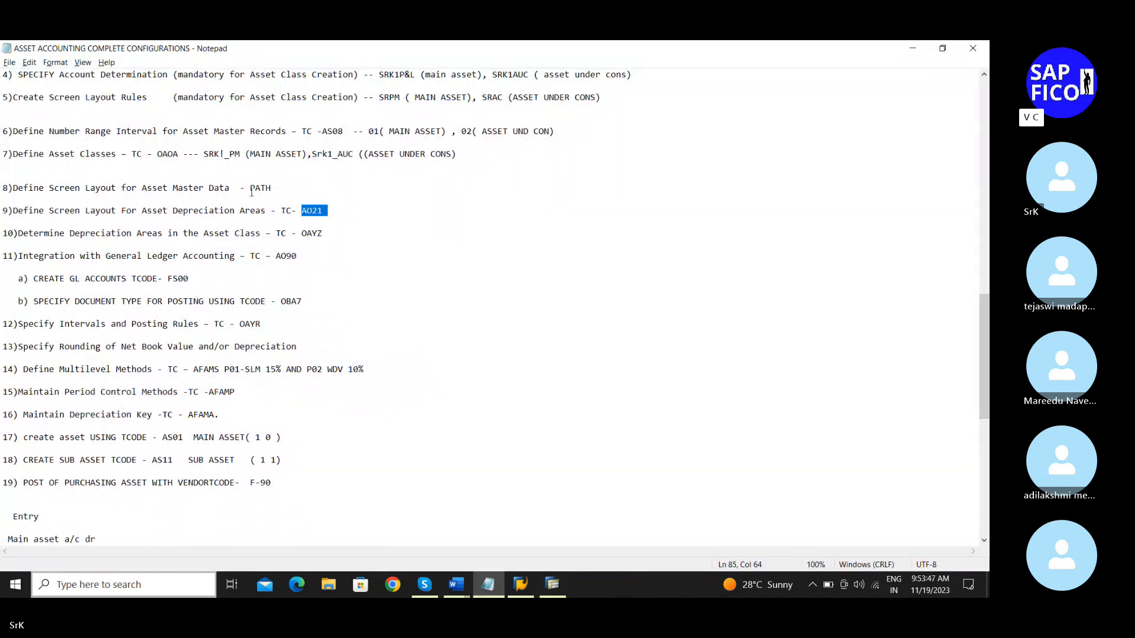
click(553, 584)
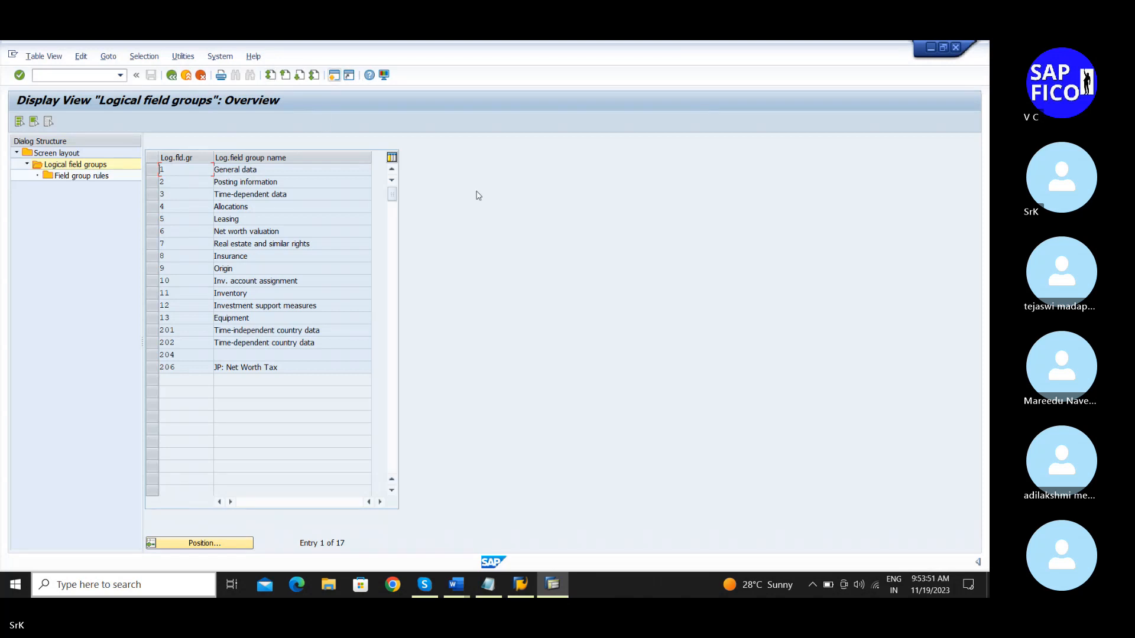
Step: Try starting AO21 and decline opening the locked data read-only
click(77, 76)
key(F3)
text(a)
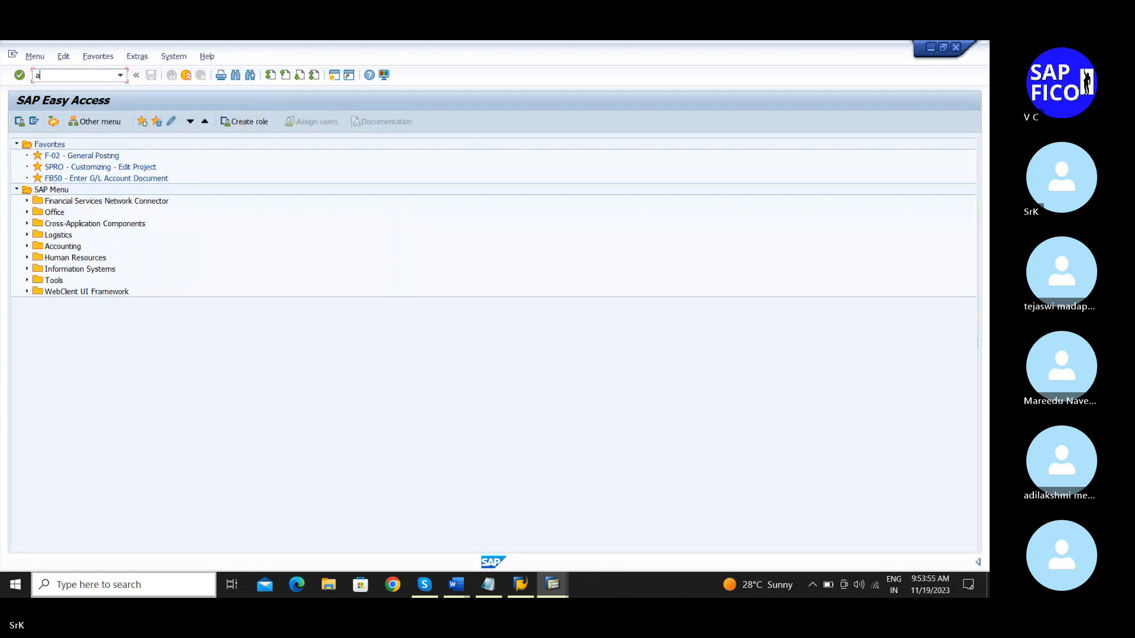
text(o21)
key(Return)
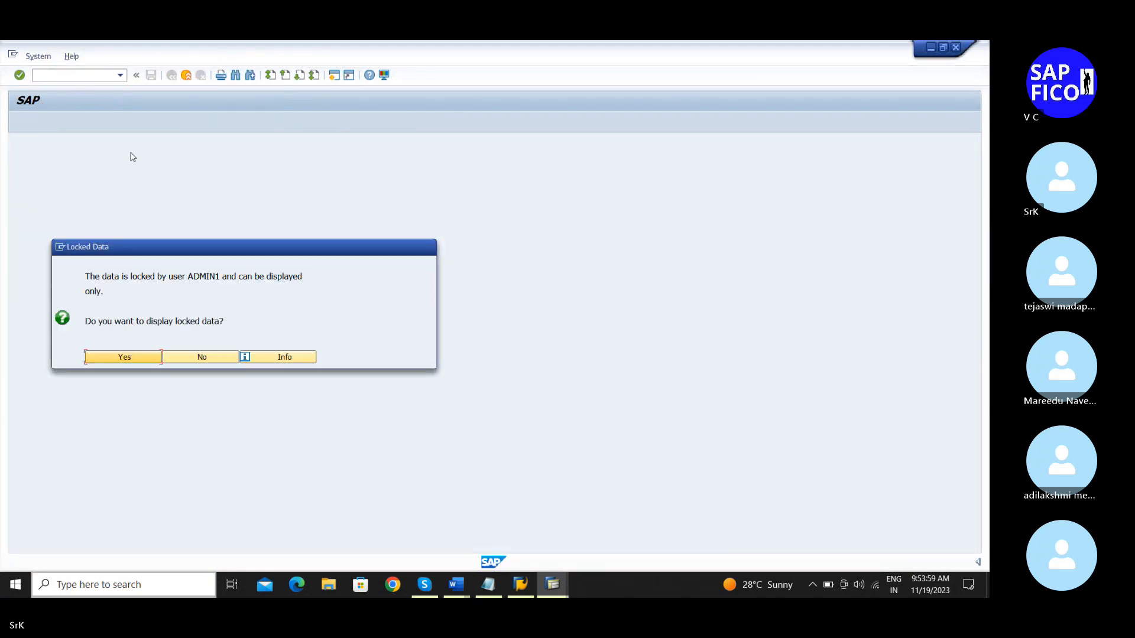
click(206, 359)
Step: Open SM12 and list all lock entries with the user name filter cleared
text(s)
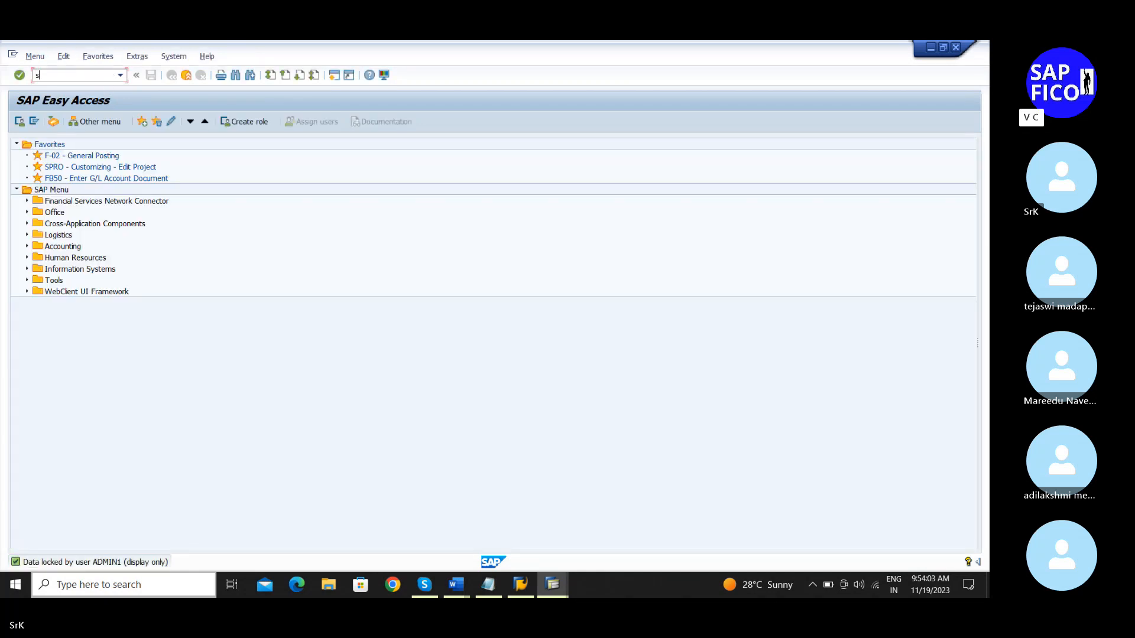
text(m12)
key(Return)
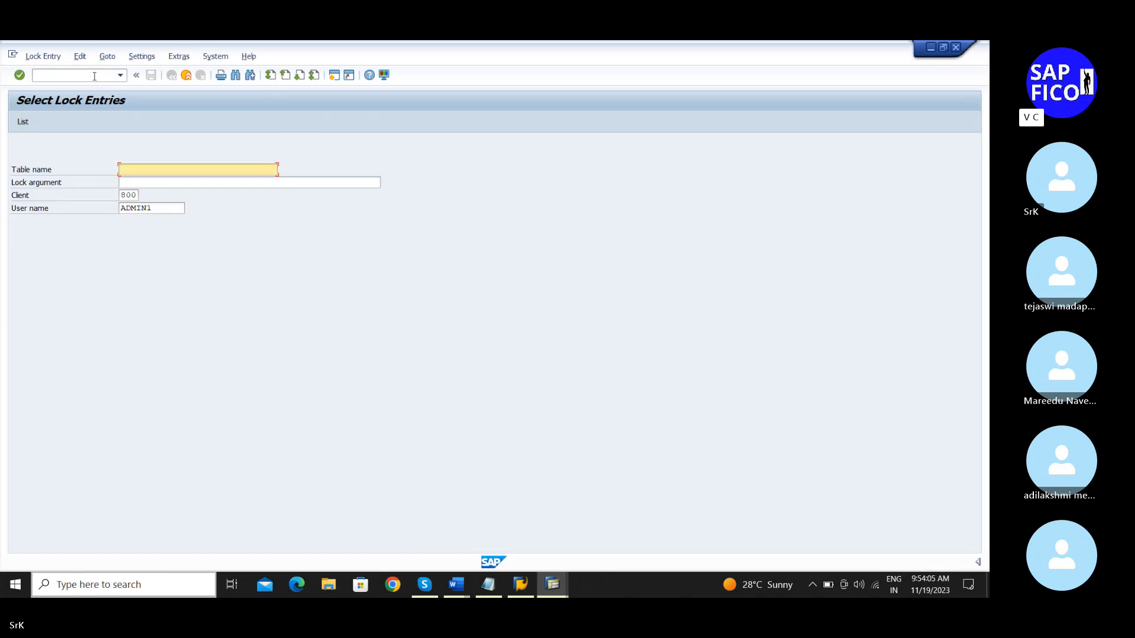
click(147, 210)
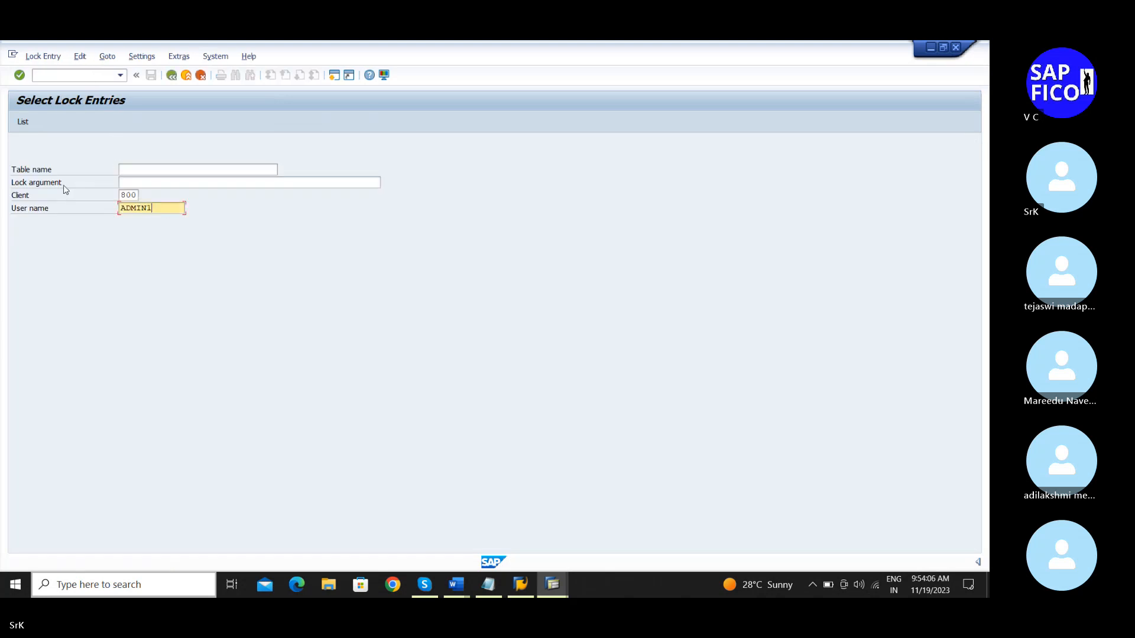
double_click(147, 209)
key(Delete)
click(27, 124)
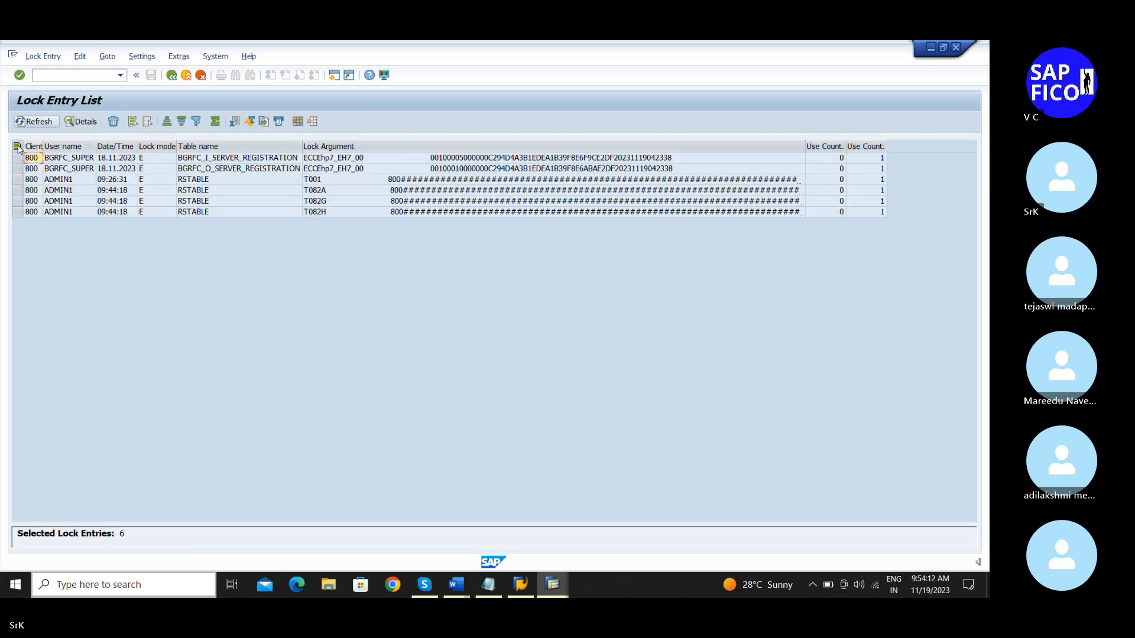
Step: Delete all six lock entries and back out to SAP Easy Access
click(17, 147)
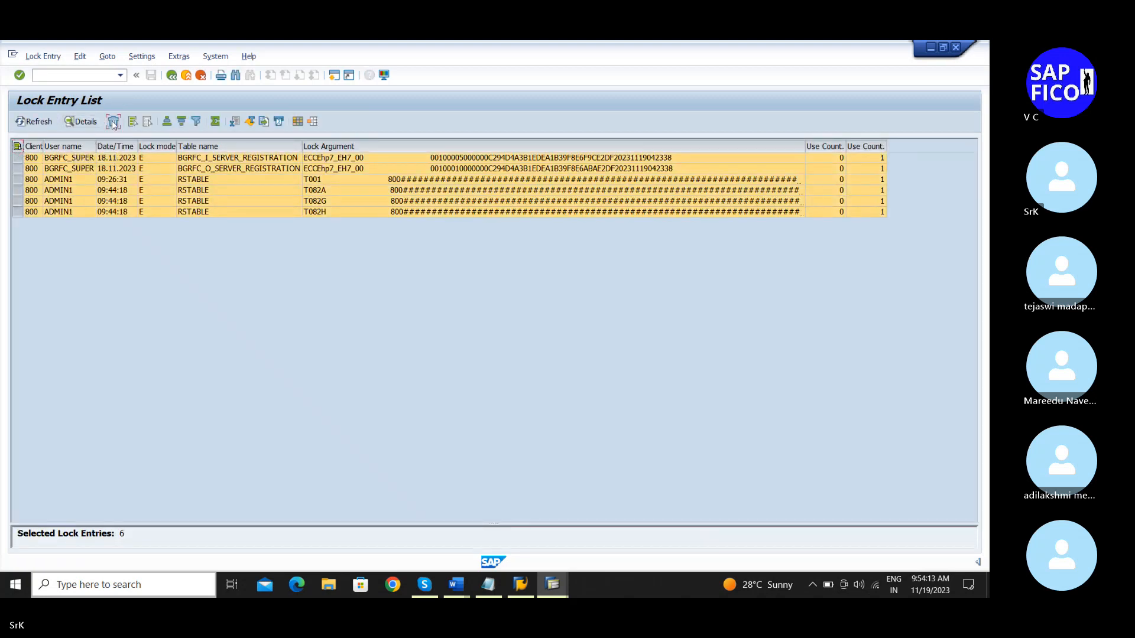
click(113, 121)
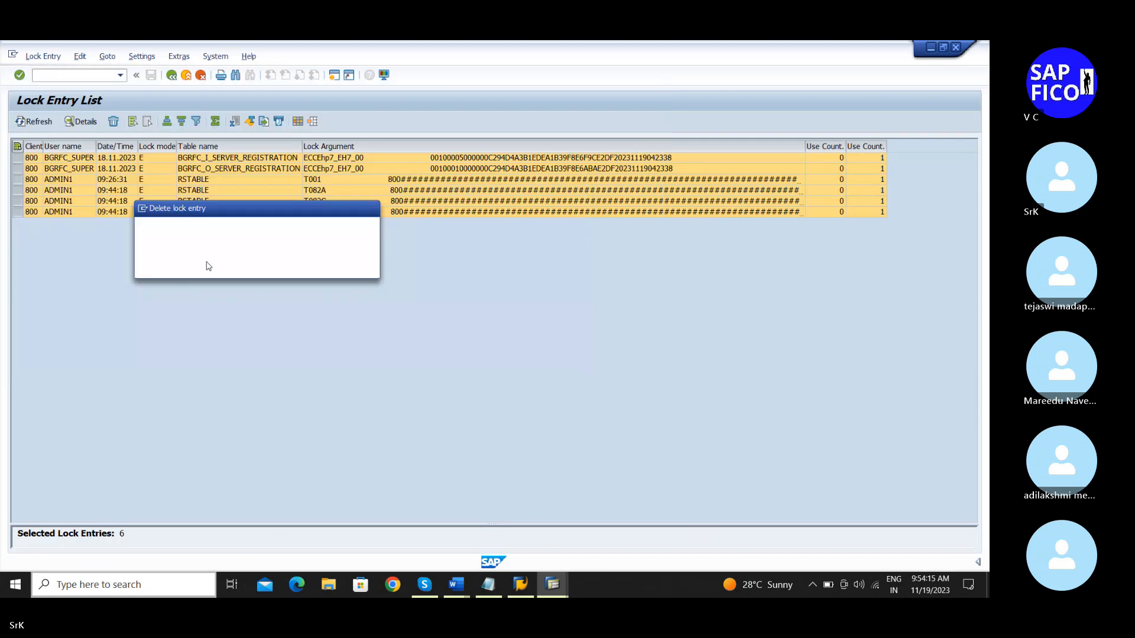
click(198, 267)
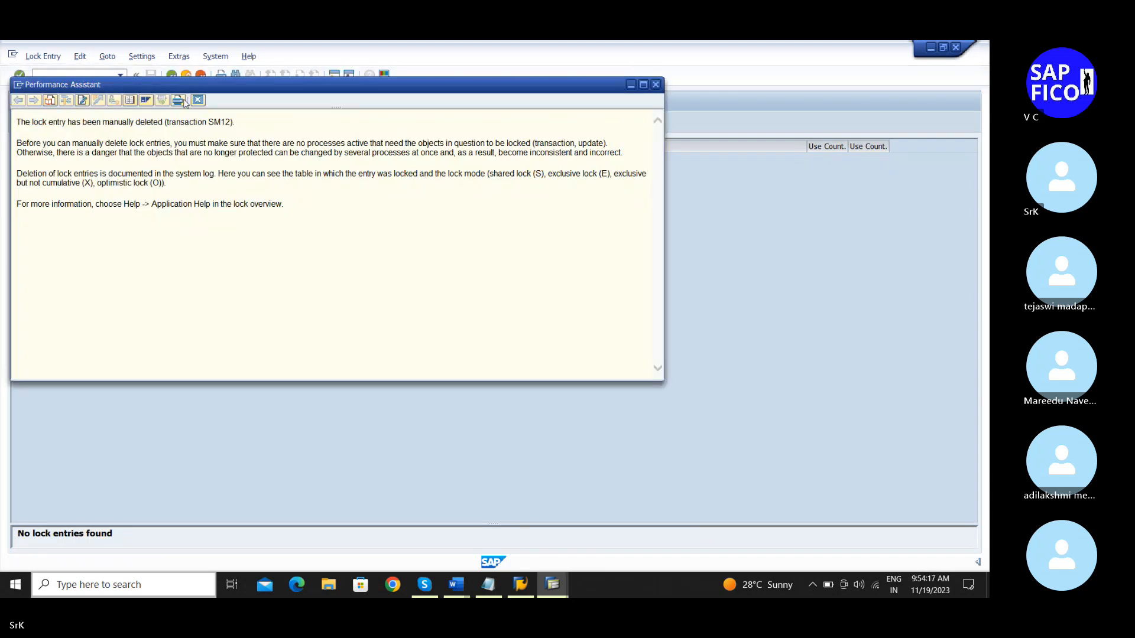
click(198, 101)
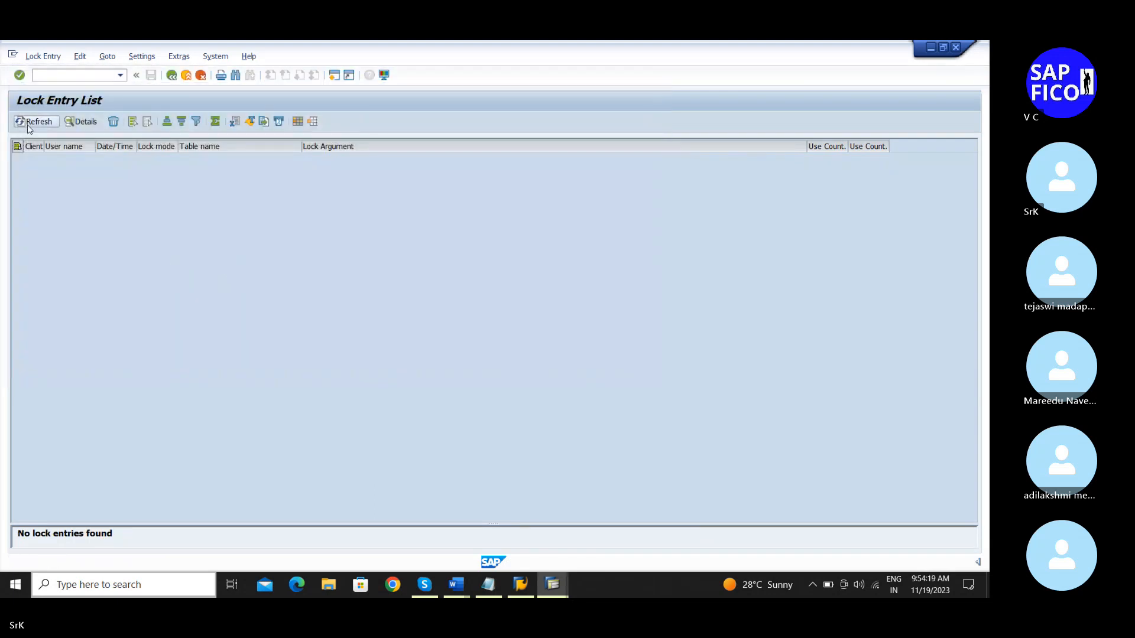
click(171, 75)
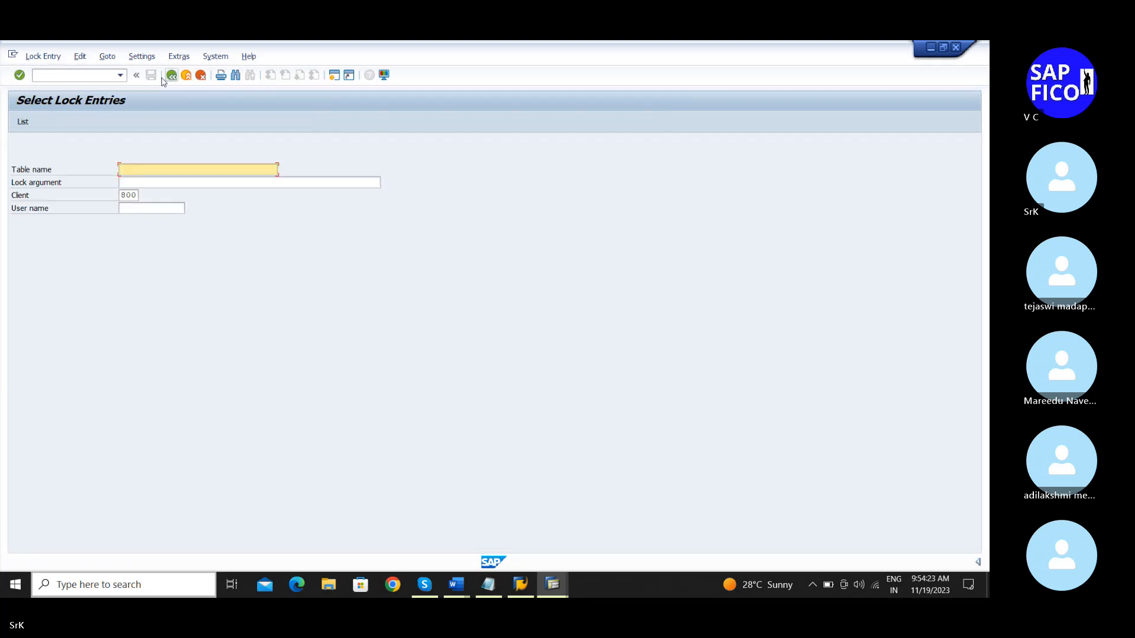
click(171, 75)
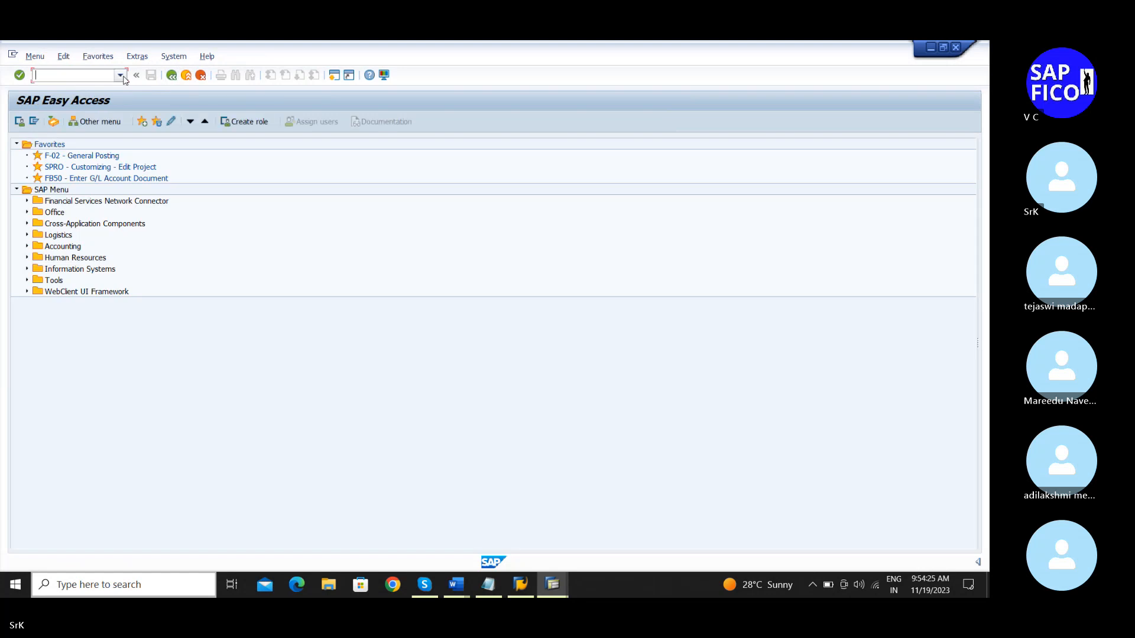
Step: Rerun AO21 from the command history and select screen layout 2000, Depr. on asset sub-no. level
click(120, 75)
click(91, 98)
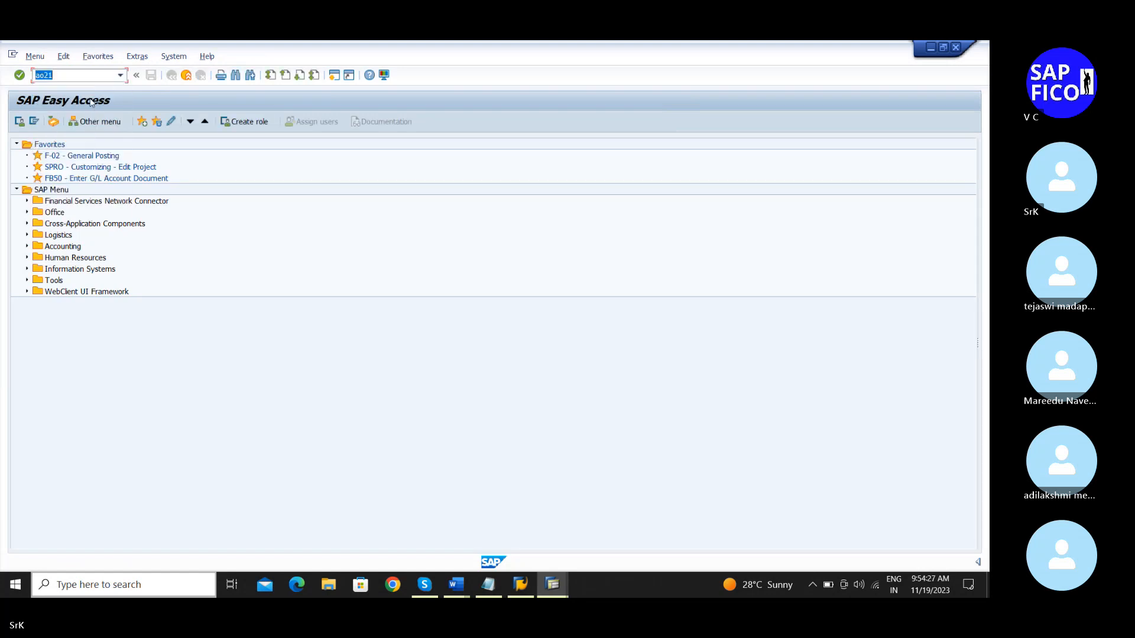
key(Return)
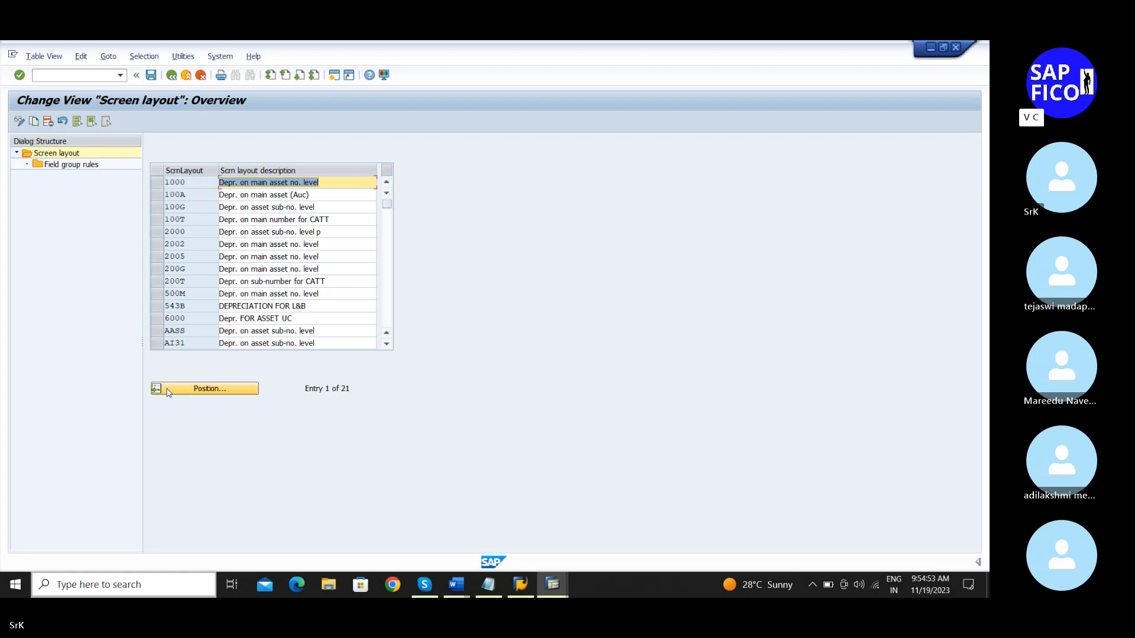
click(156, 234)
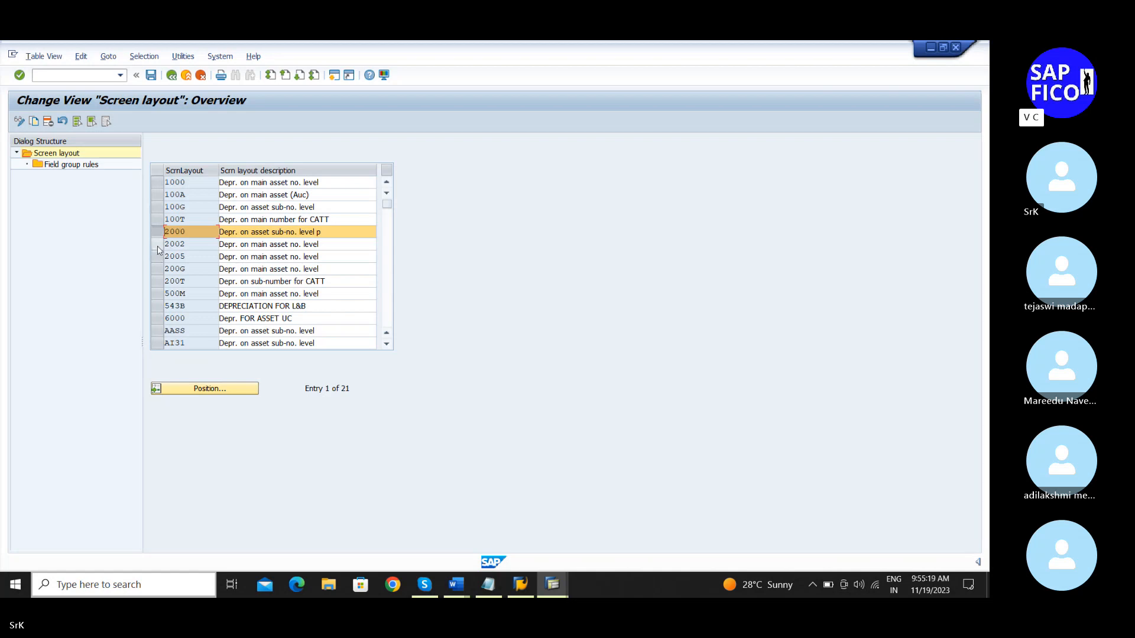
Step: Display layout 2000's field group rules, from 01 Depreciation keys to 31 Revaluation key
double_click(78, 168)
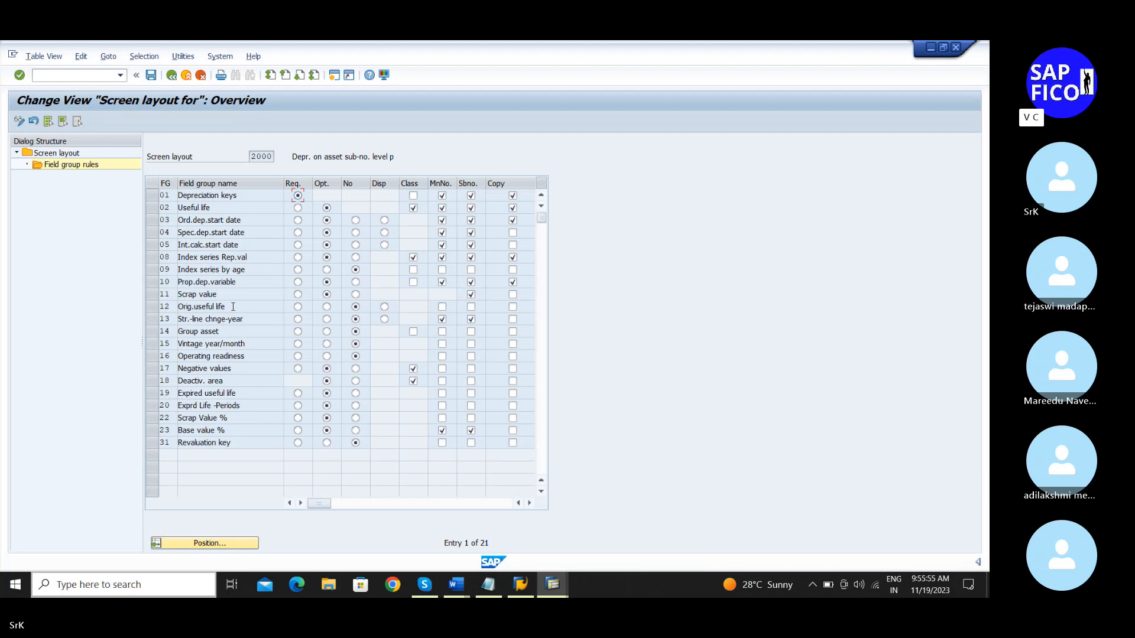
scroll(233, 307, down, 3)
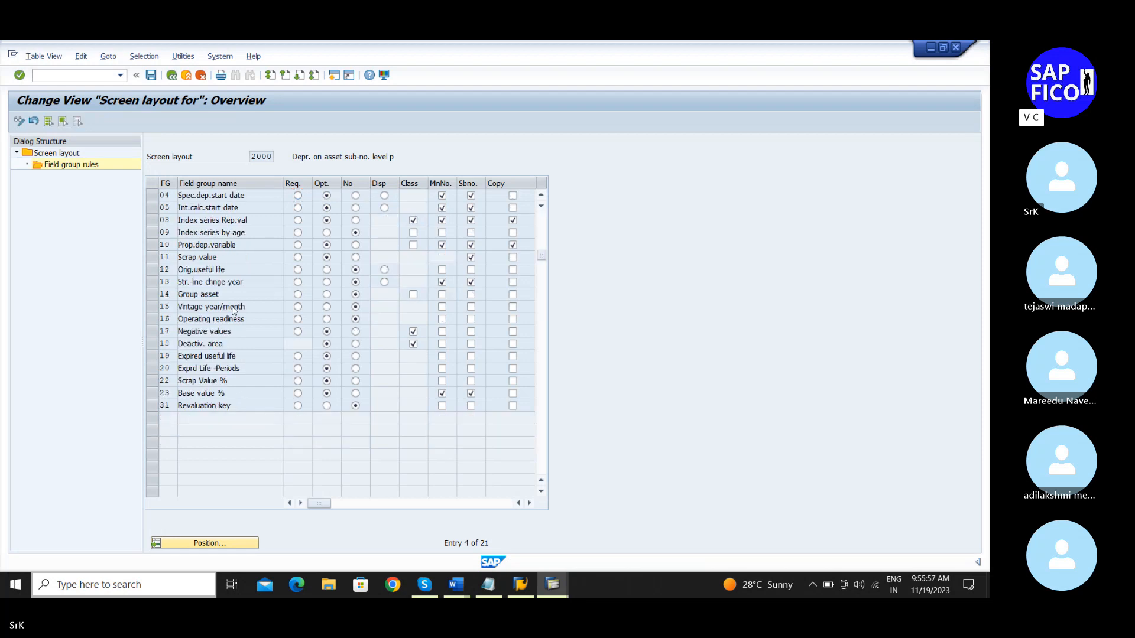
scroll(233, 308, up, 3)
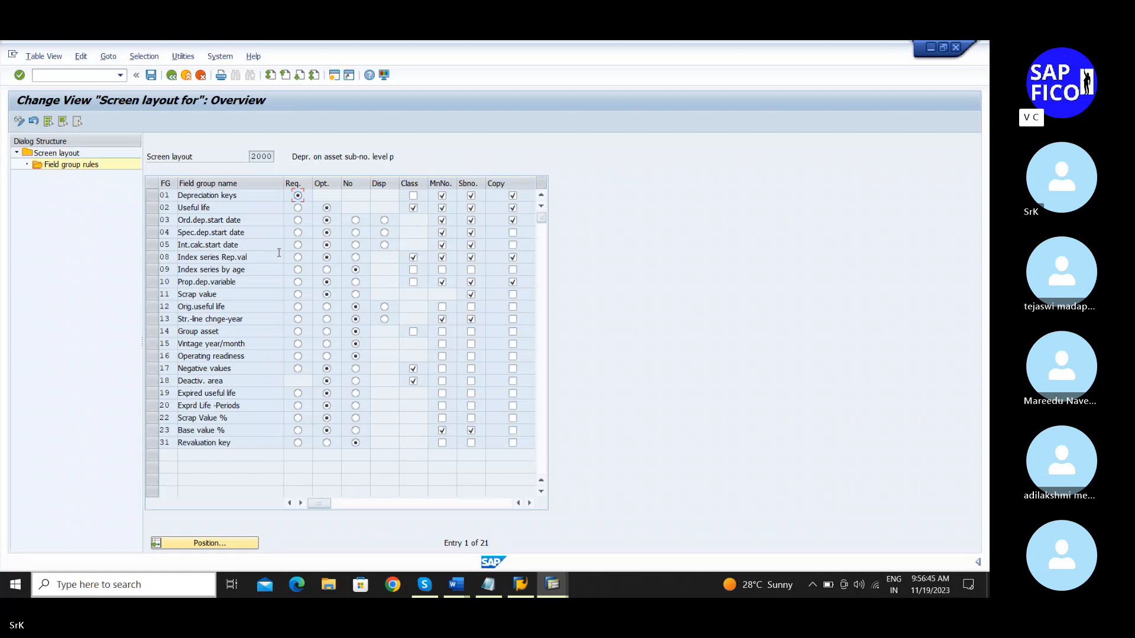
Step: Save layout 2000's field group rules and go back to the screen layout overview
click(151, 75)
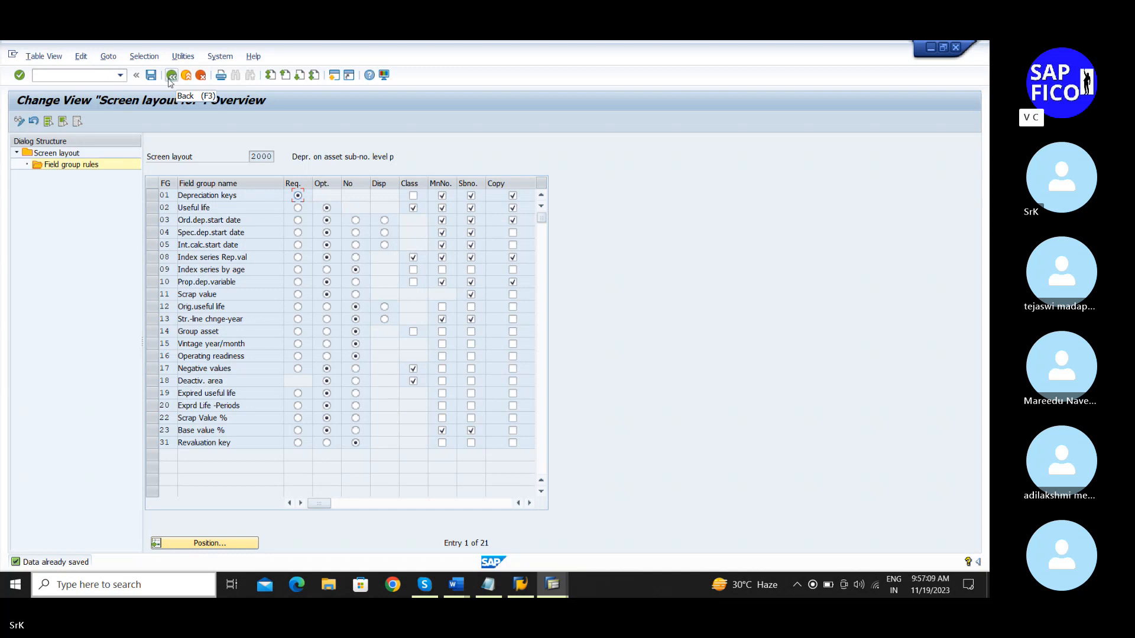
click(171, 76)
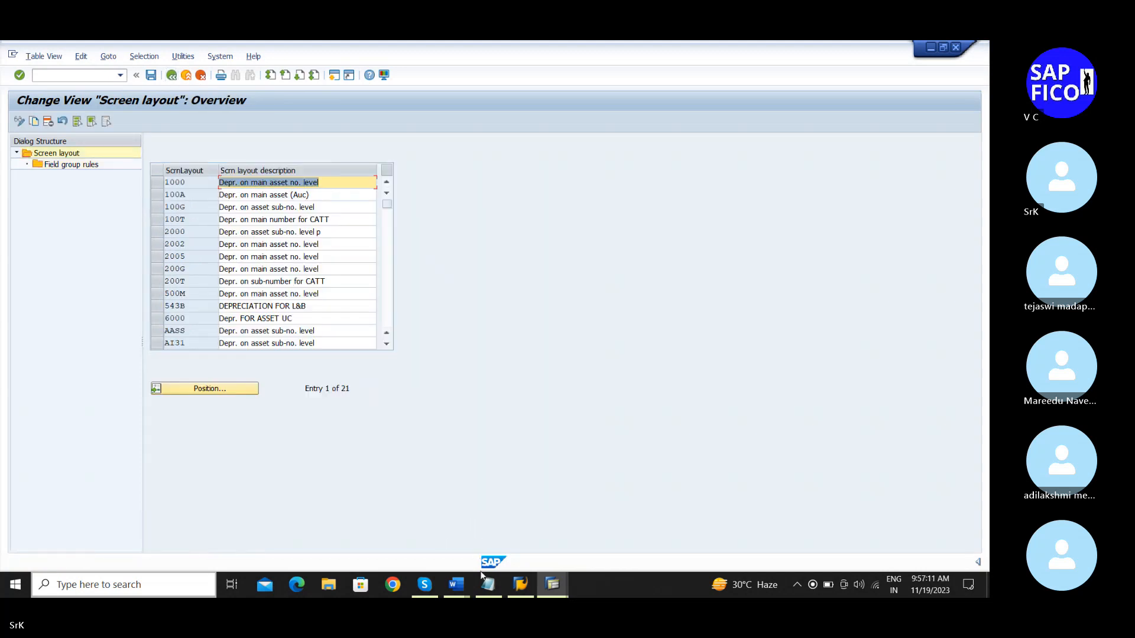
Step: Highlight transaction OAYZ in the Notepad configuration notes, then return to the SAP window
click(486, 586)
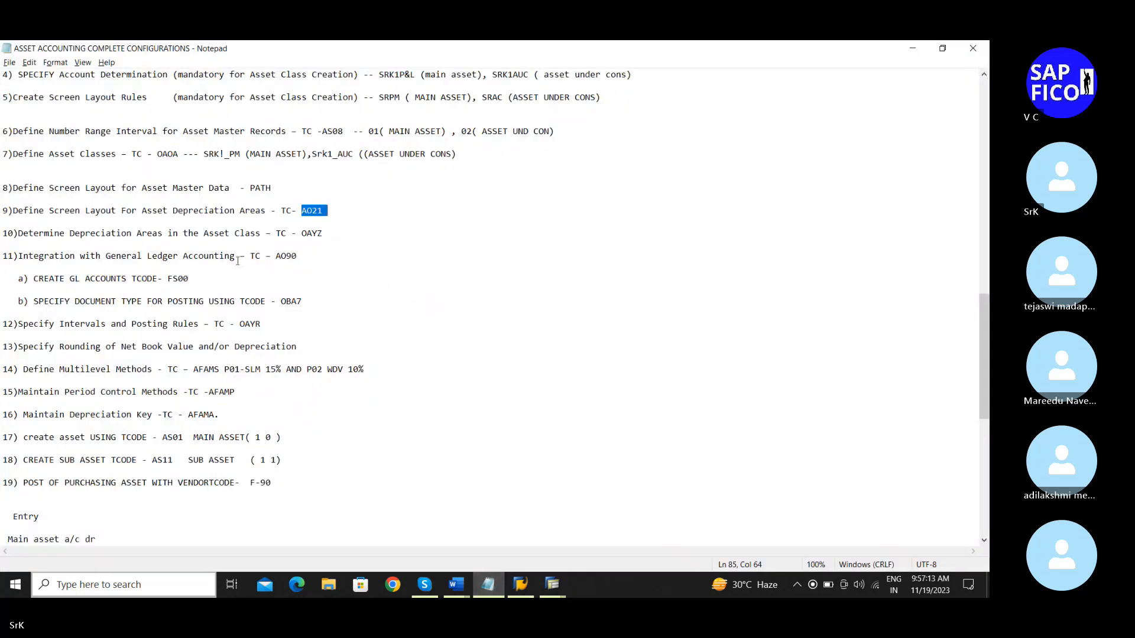
double_click(303, 232)
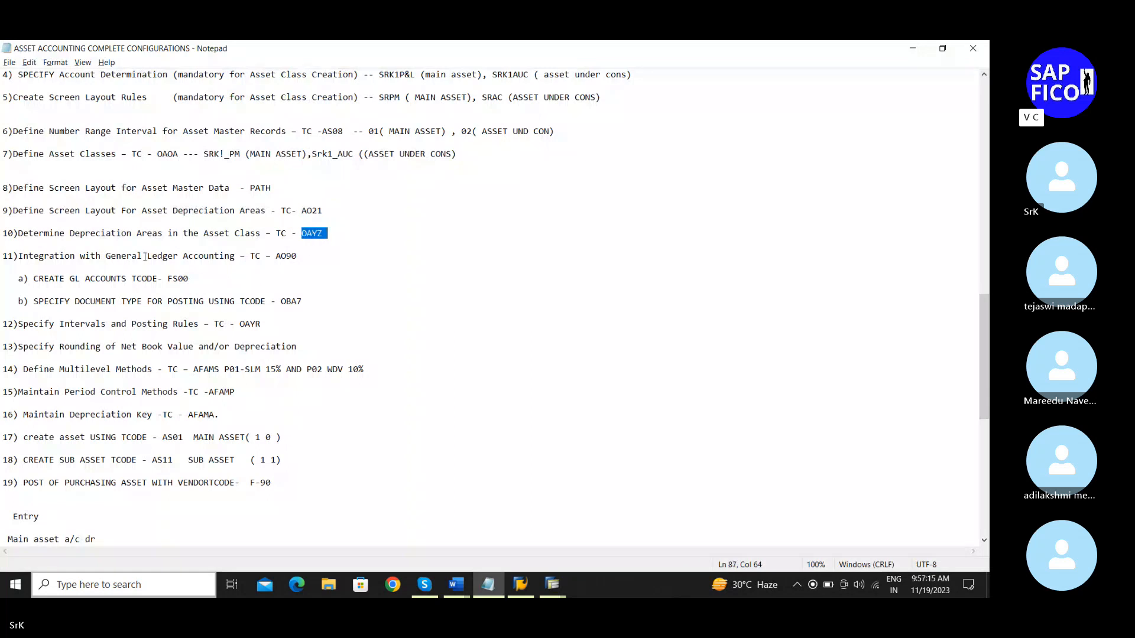
scroll(219, 267, down, 1)
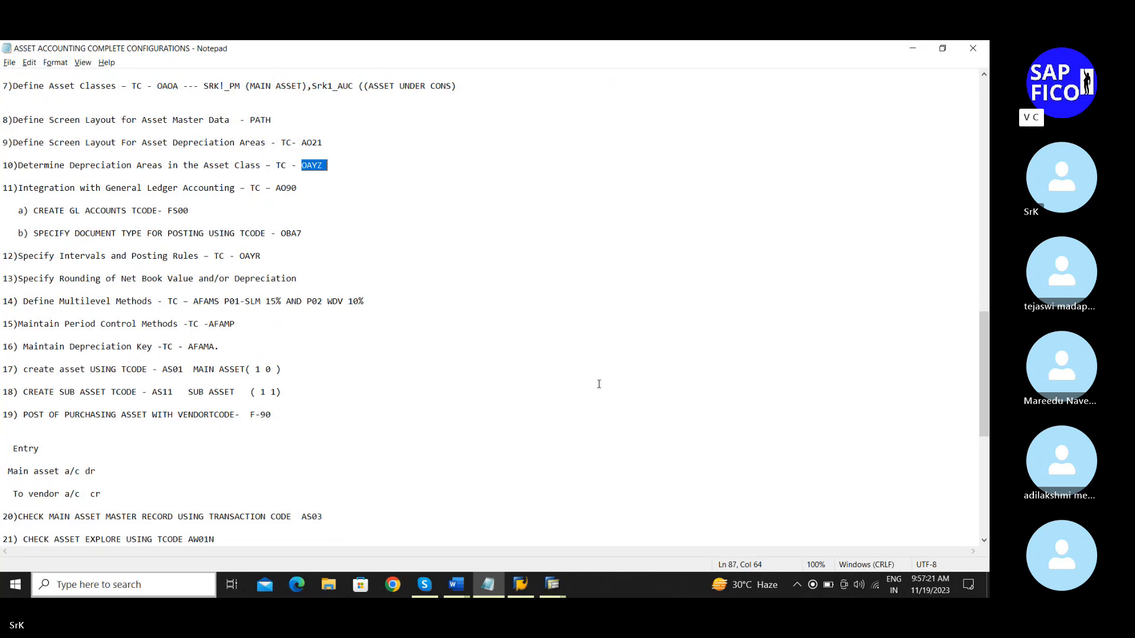
mouse_move(553, 588)
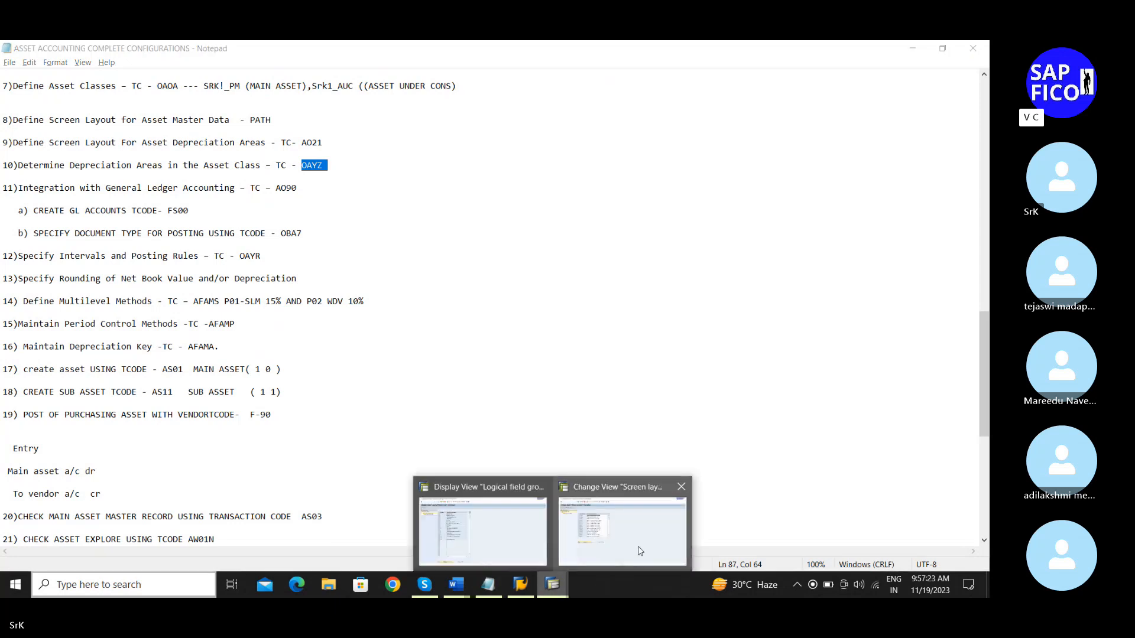
click(679, 521)
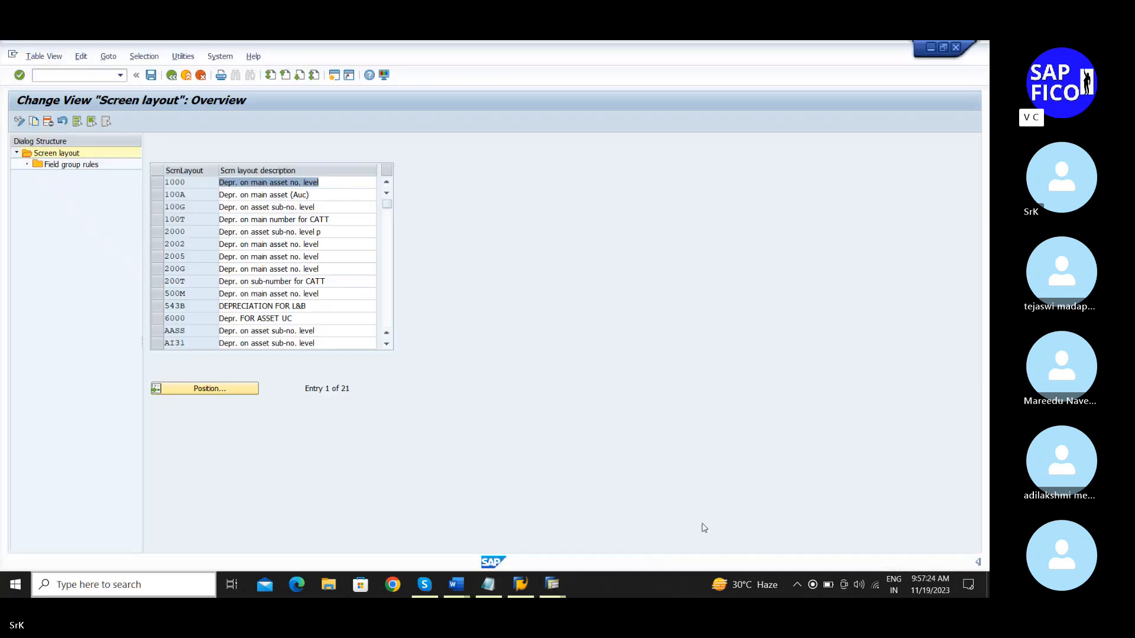
Step: Launch OAYZ from Easy Access with chart of depreciation SRK1
click(167, 75)
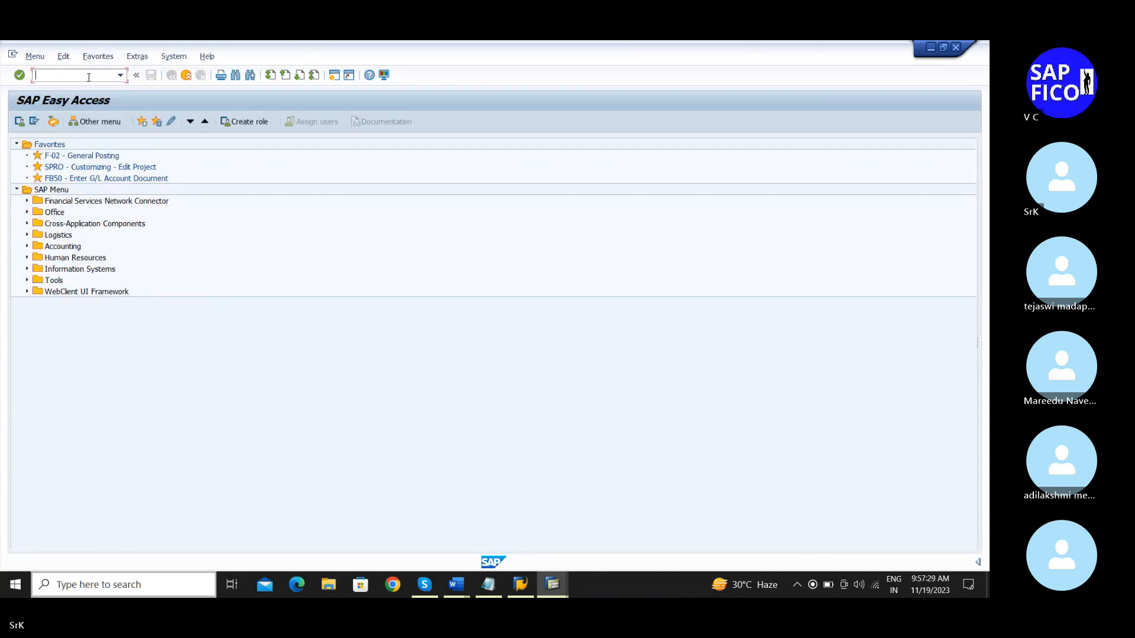
text(oayz)
key(Return)
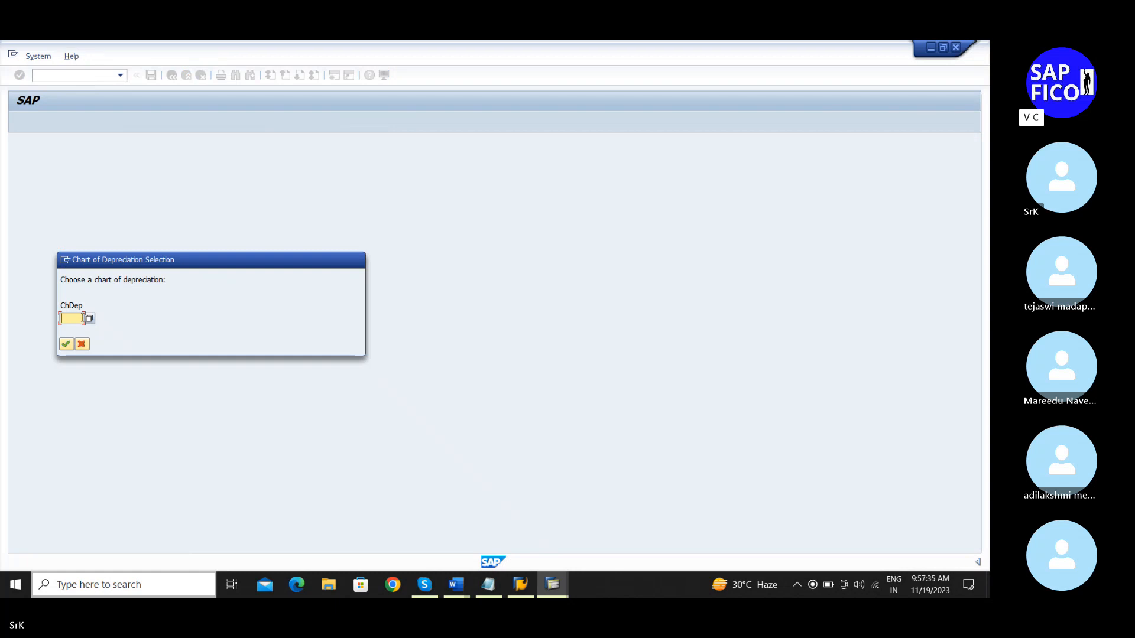
text(sr)
click(483, 579)
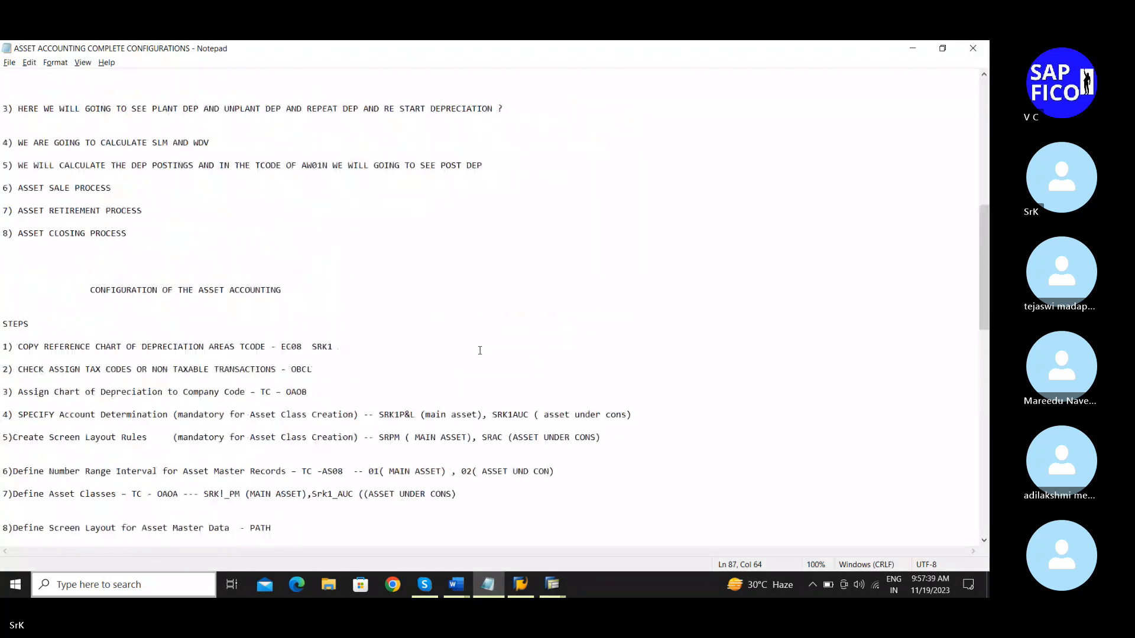
scroll(480, 350, down, 3)
scroll(481, 350, down, 1)
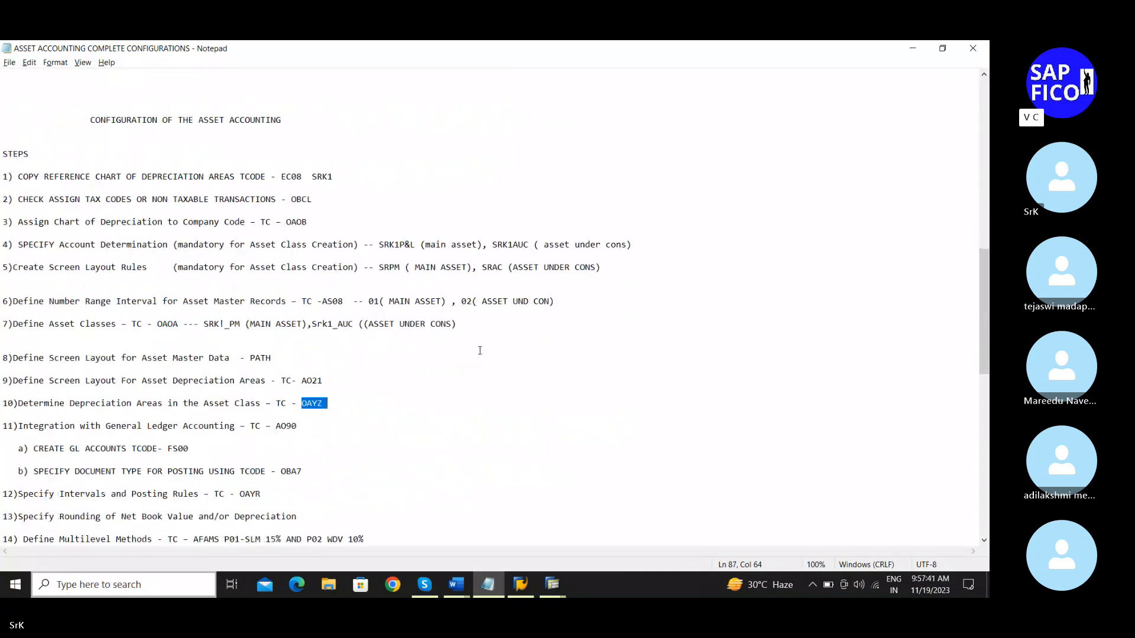
click(914, 49)
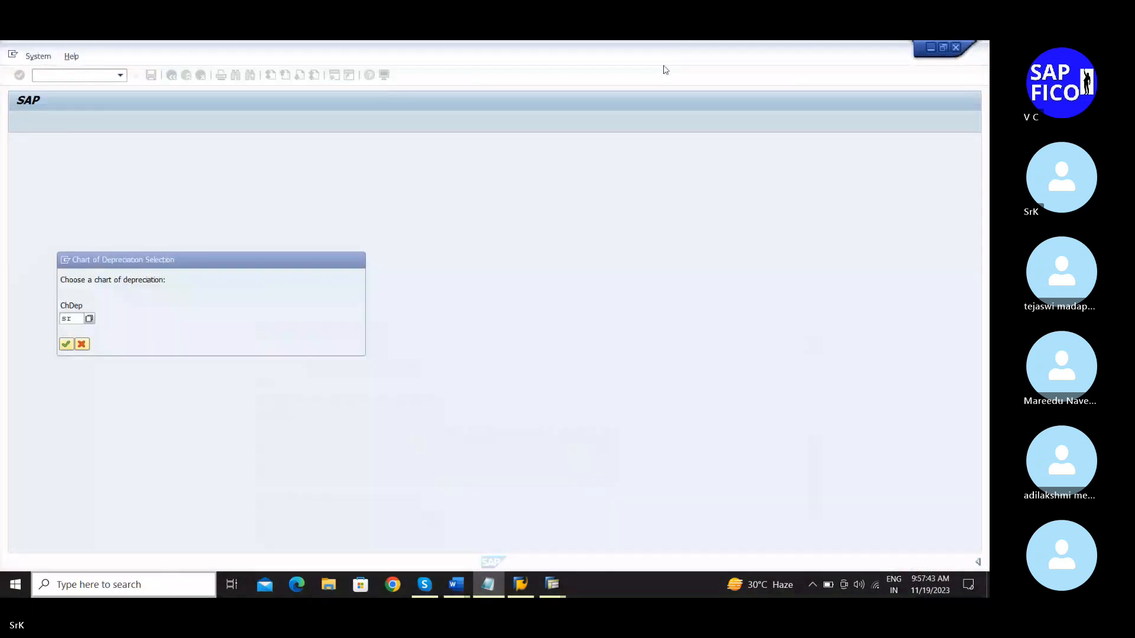
text(srk)
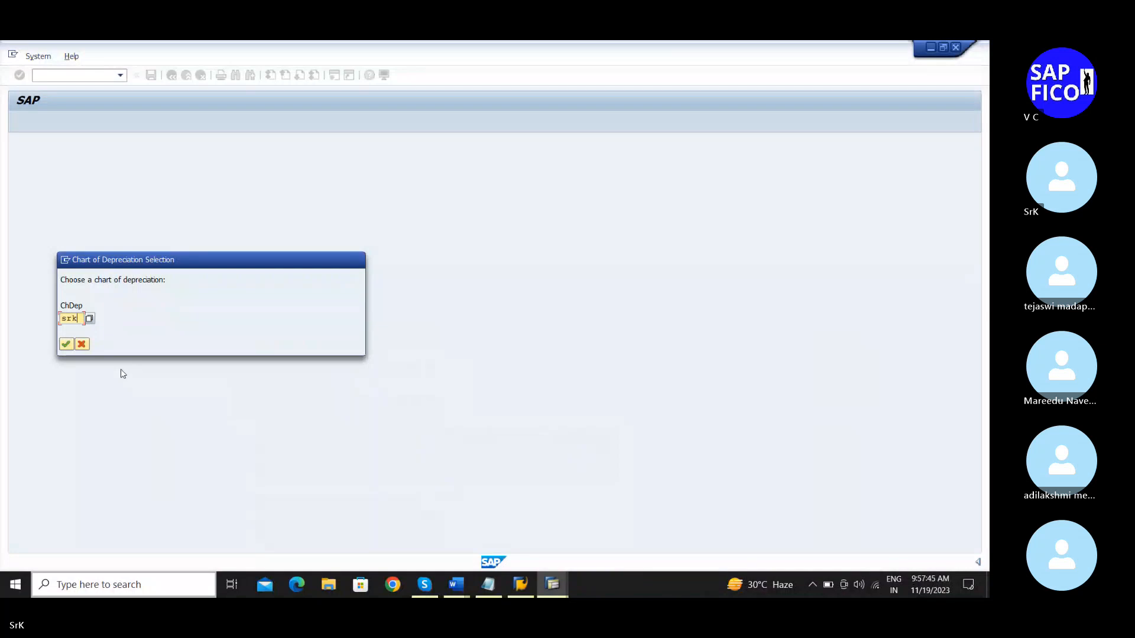
text(1)
key(Return)
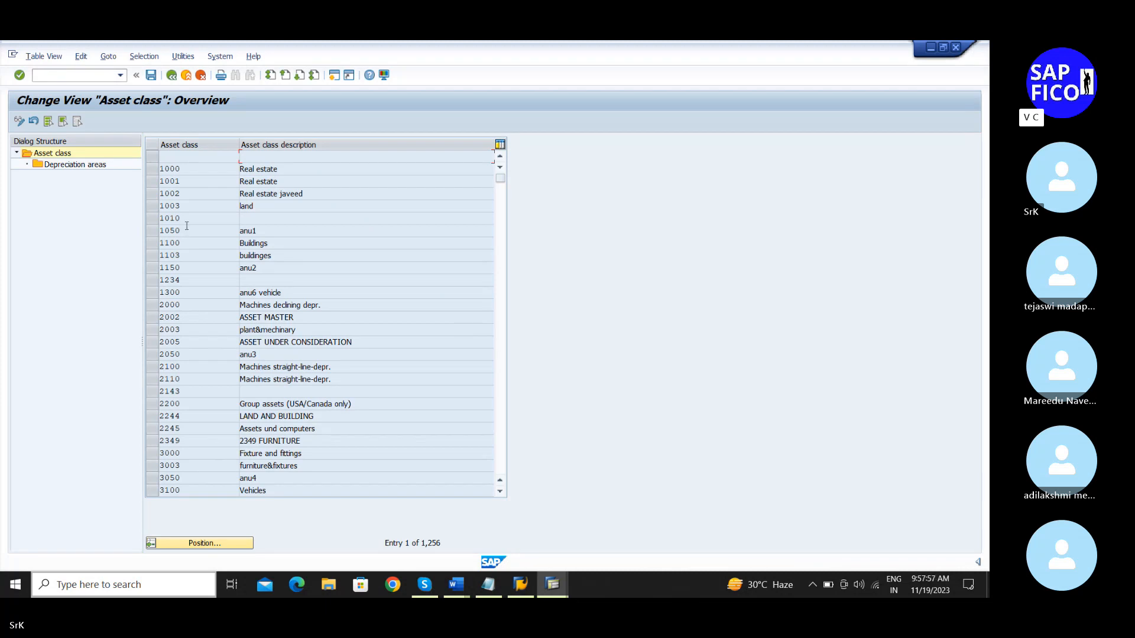
Step: Position the asset class list on srk!_pm and select the SRK1_PM class
click(212, 548)
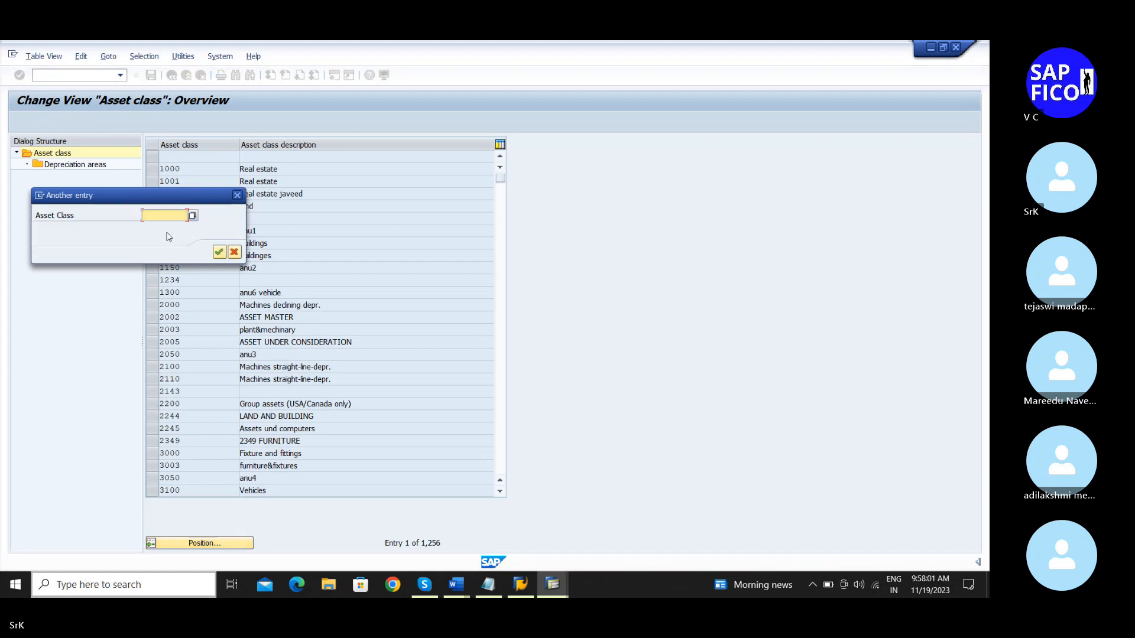
text(srk)
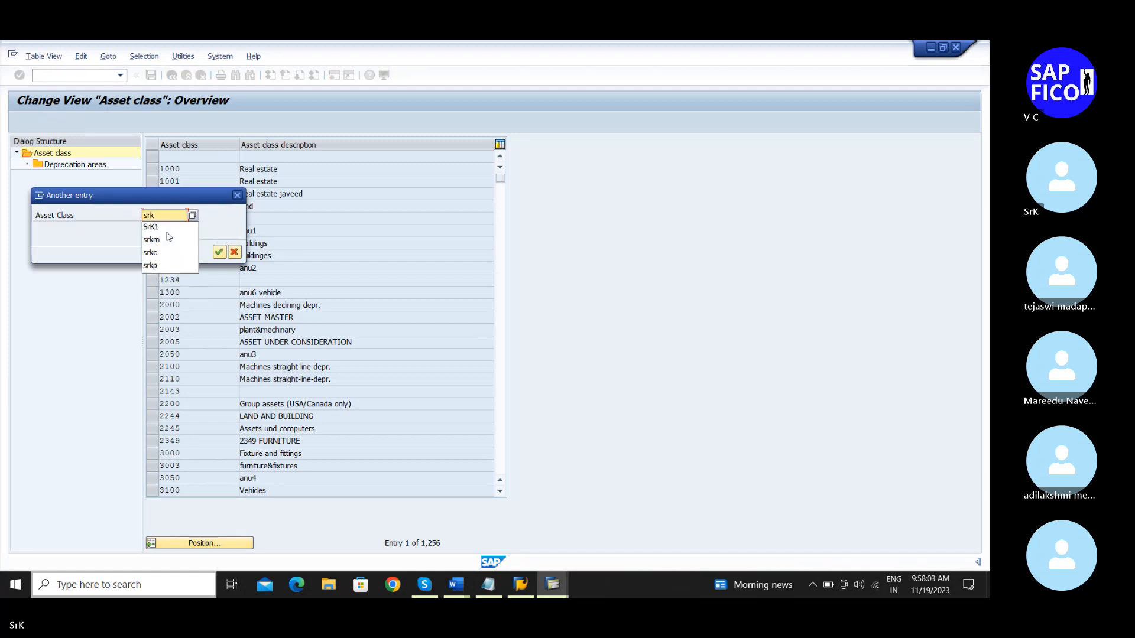
text(!)
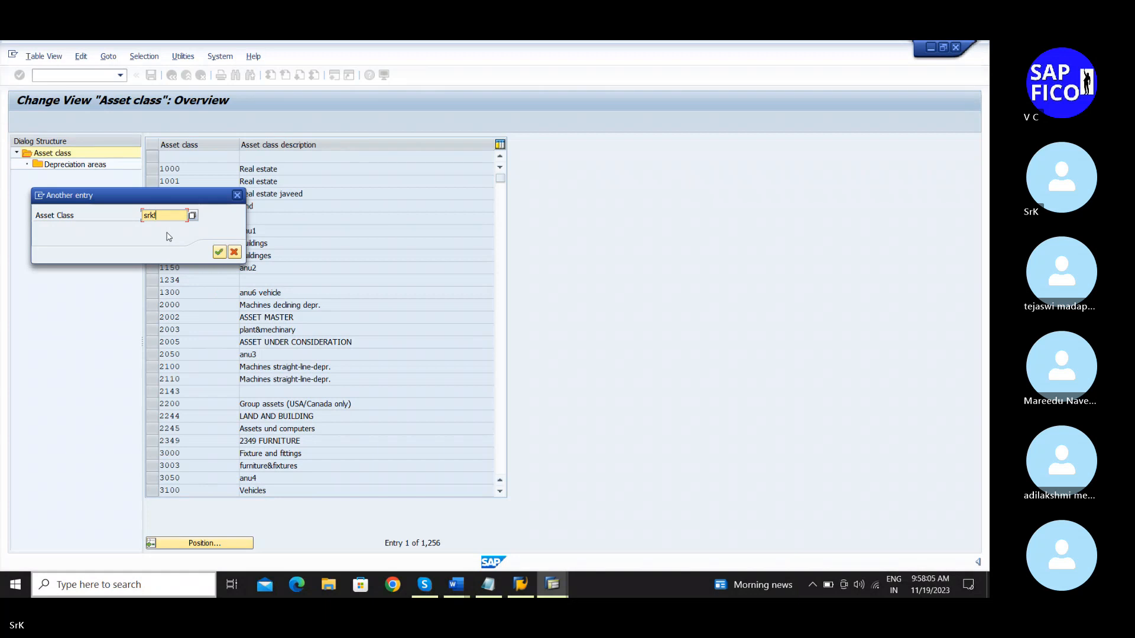
text(_pm)
key(Return)
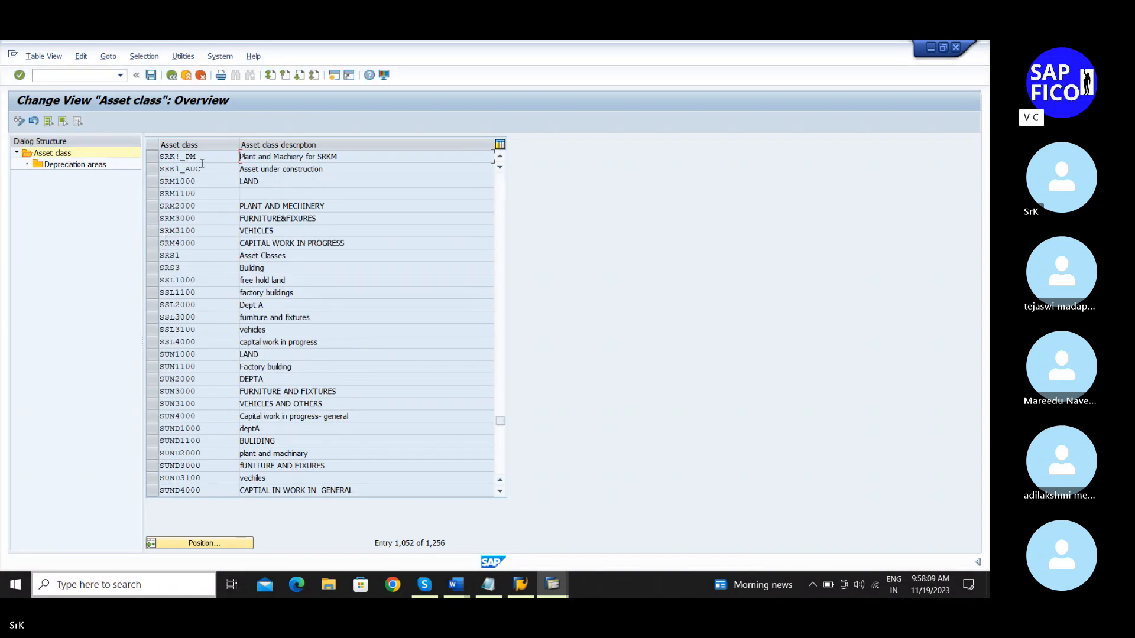
click(153, 155)
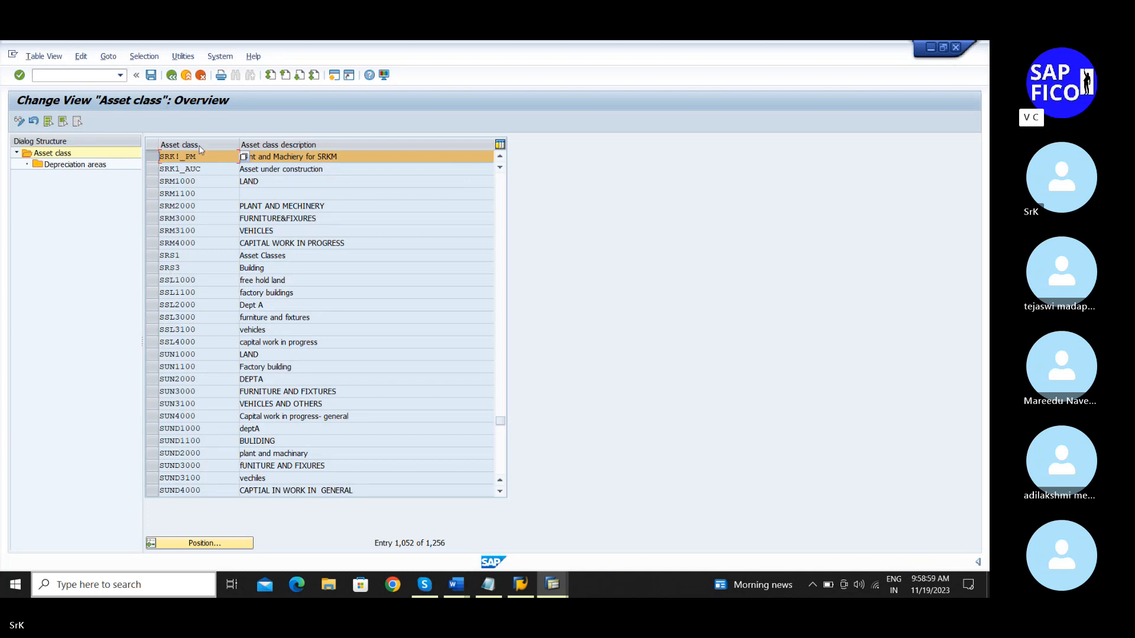
click(91, 165)
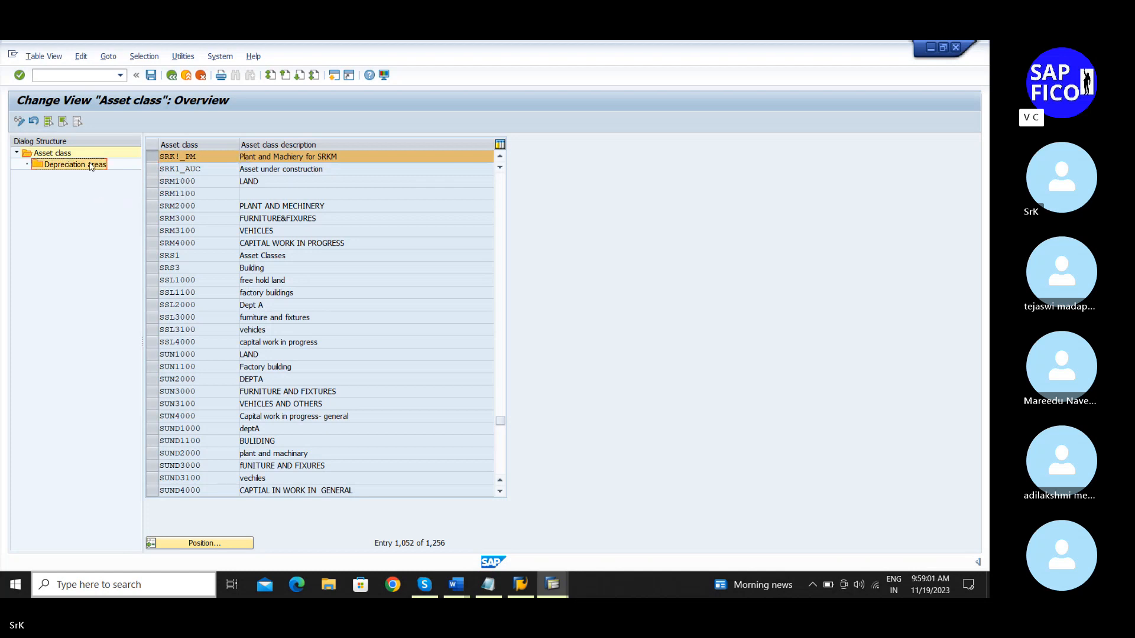
Step: Open the depreciation areas of asset class SRK1_PM
double_click(91, 165)
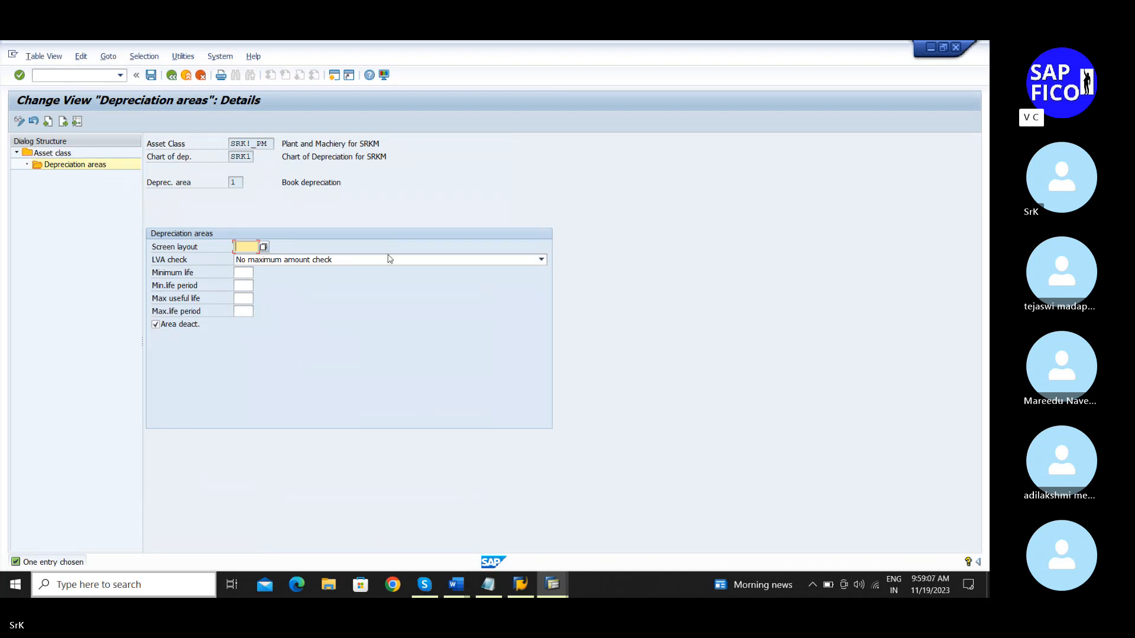
click(485, 584)
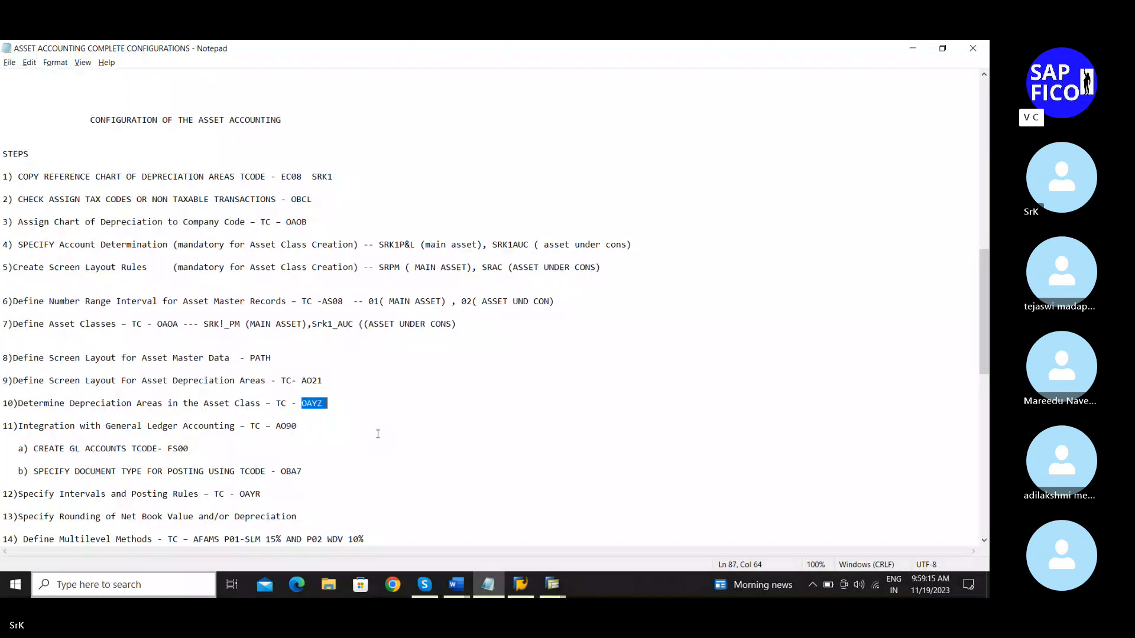
click(913, 48)
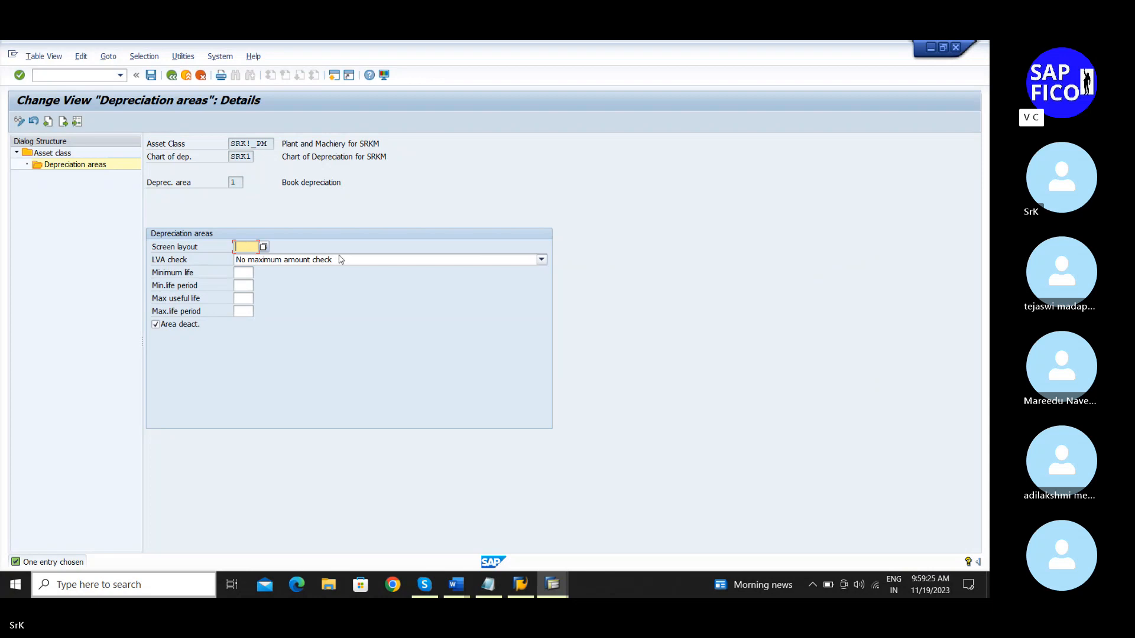
Step: Set book depreciation screen layout 2000, untick Area deact., and save under the customizing request
click(263, 247)
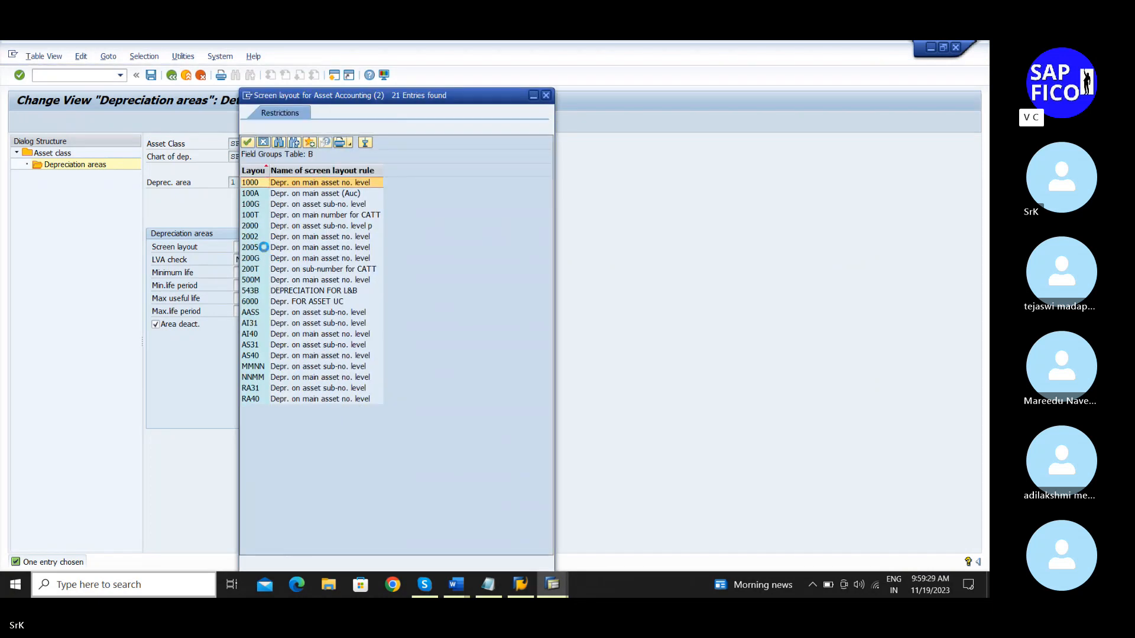
click(267, 230)
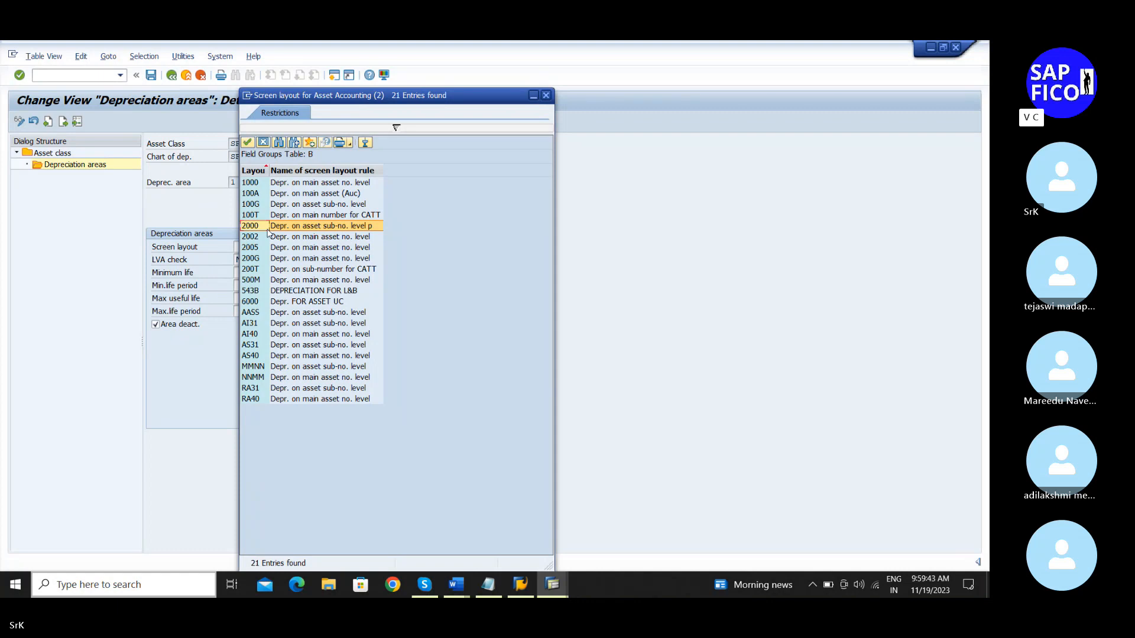
click(272, 229)
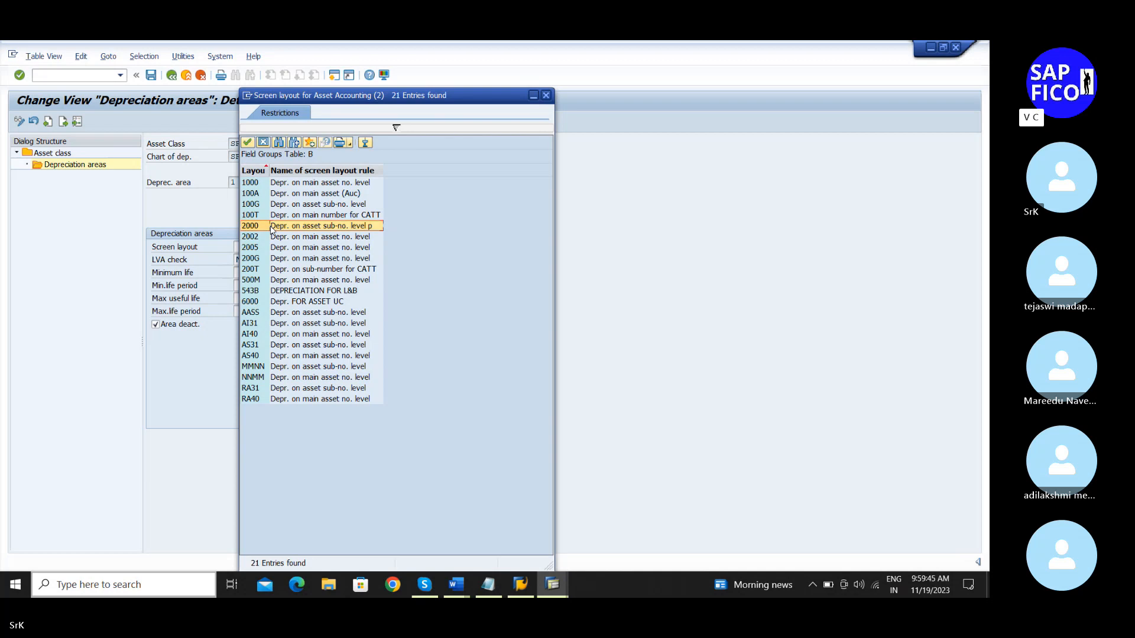
double_click(304, 228)
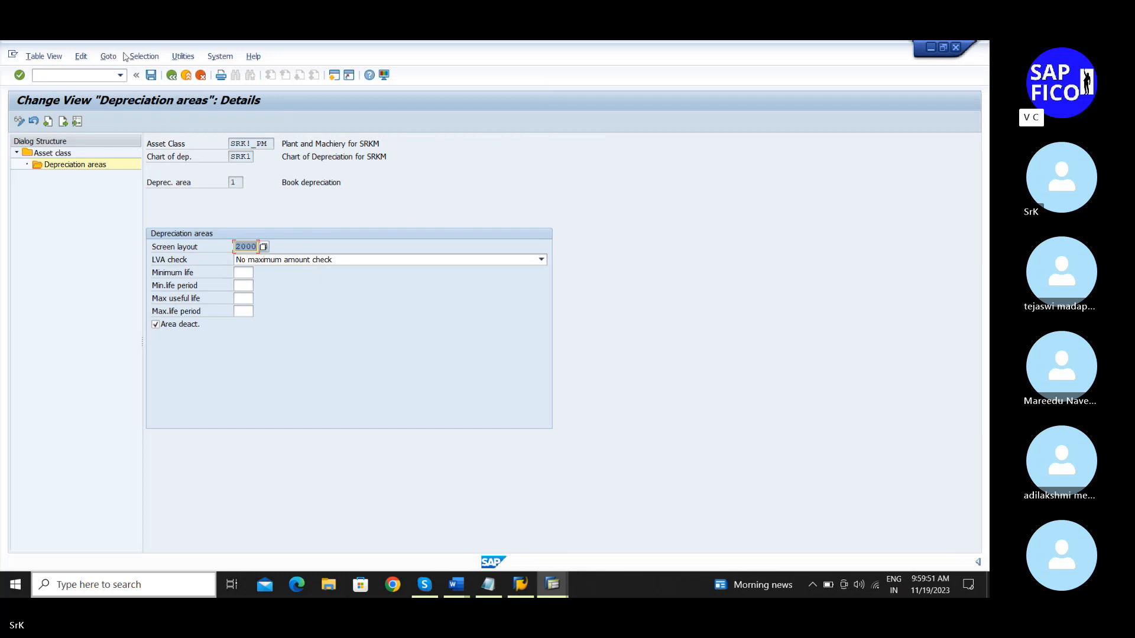
click(152, 75)
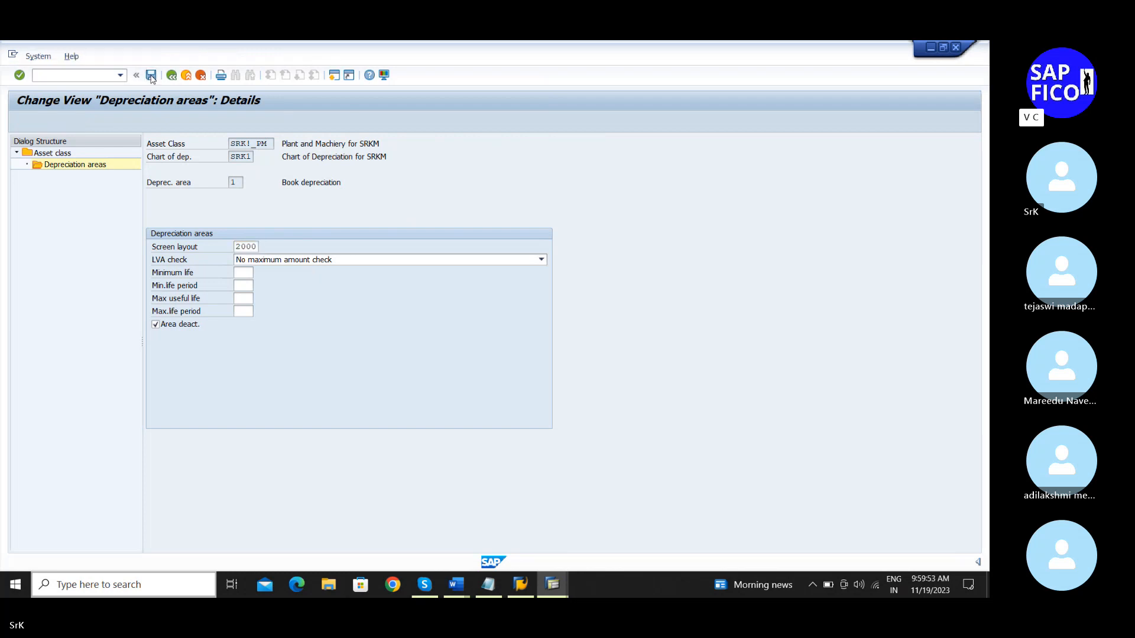
click(237, 254)
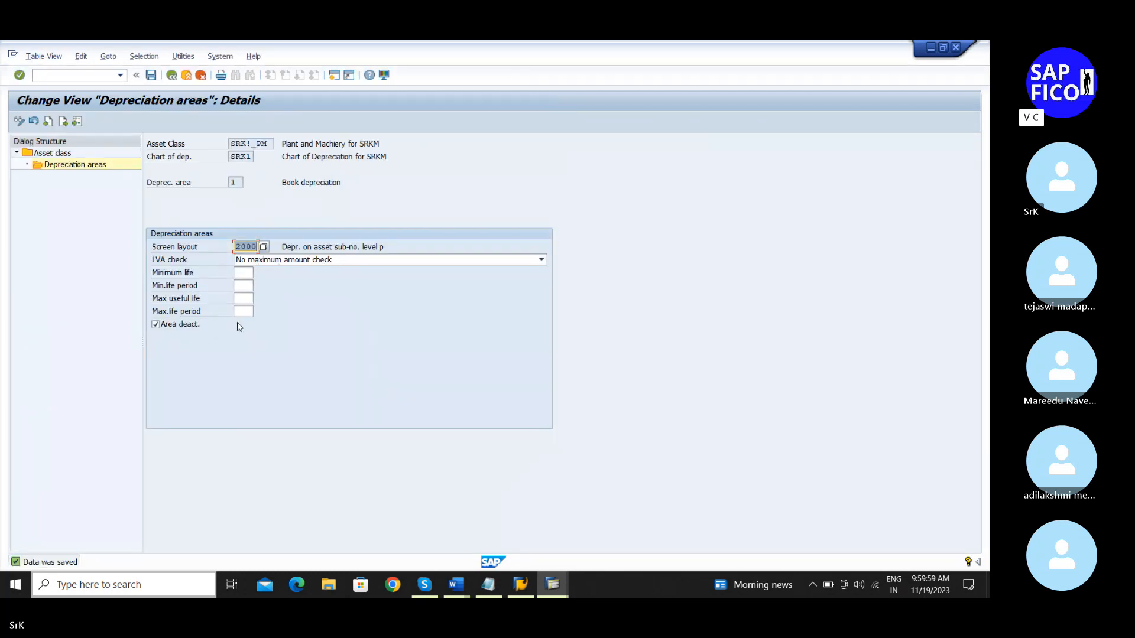
click(170, 326)
click(150, 75)
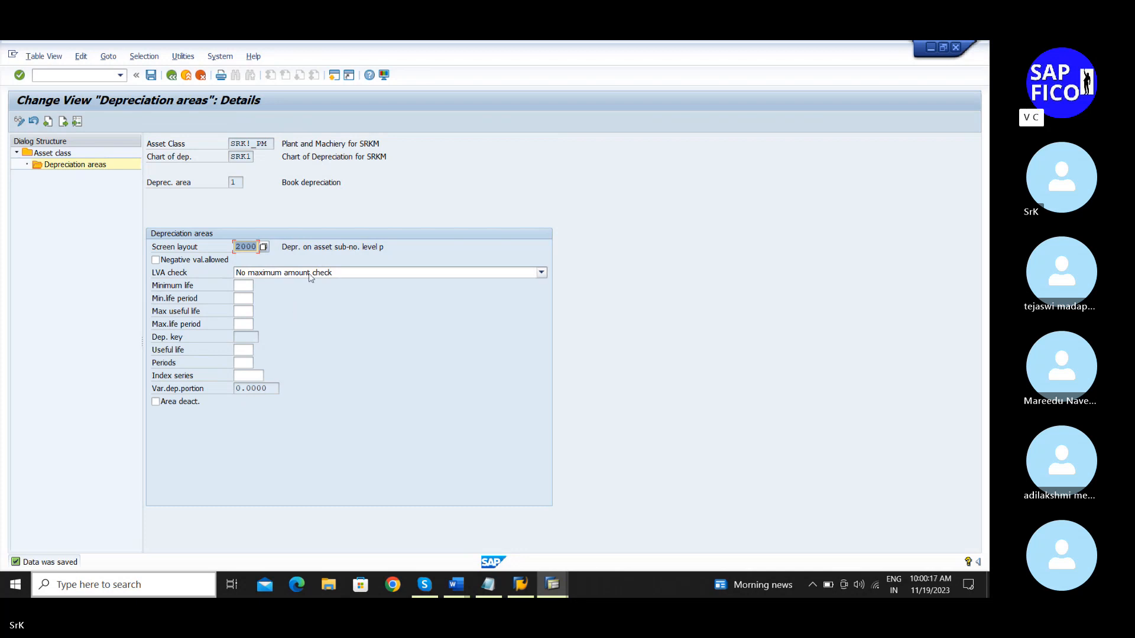
Step: Save SRK1_PM's depreciation areas again and go back to the asset class list
click(171, 75)
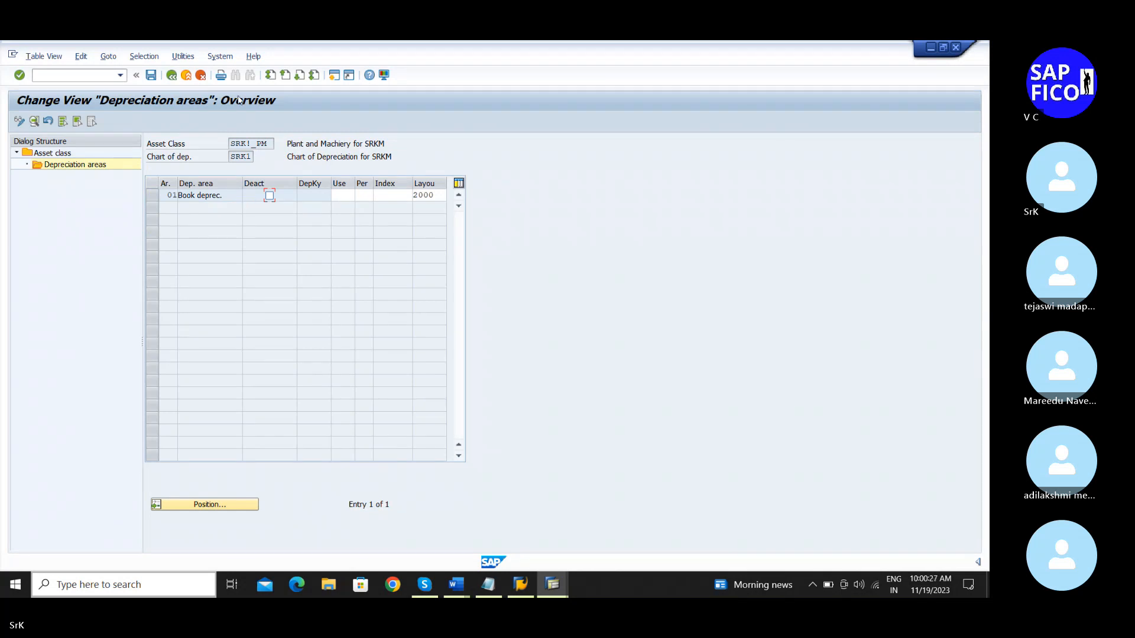
click(151, 78)
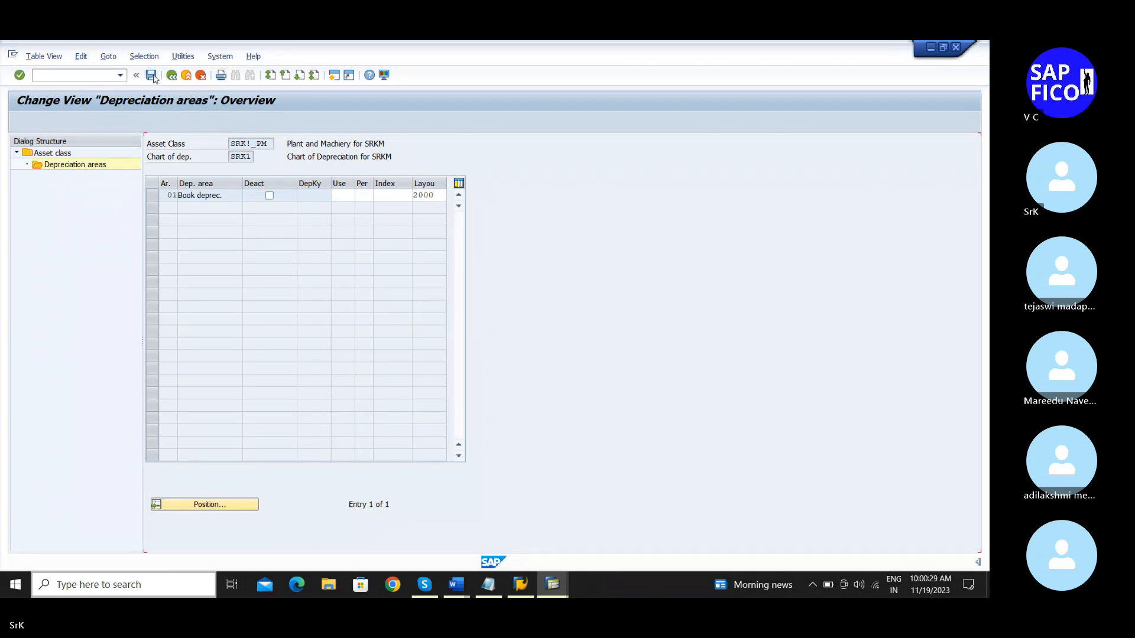
double_click(201, 192)
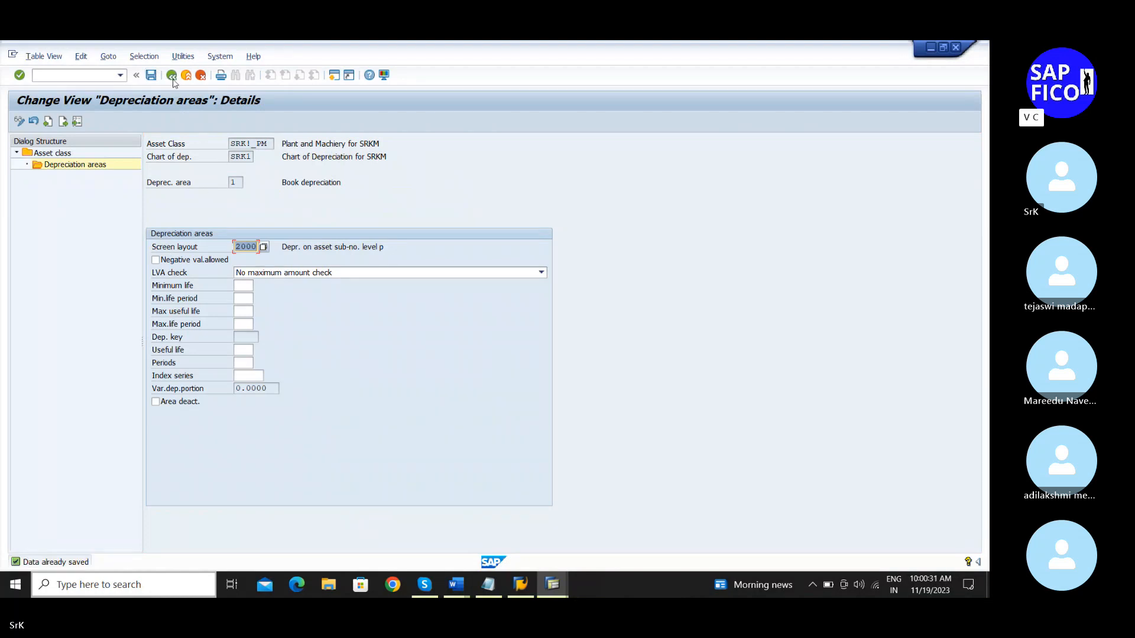
click(171, 76)
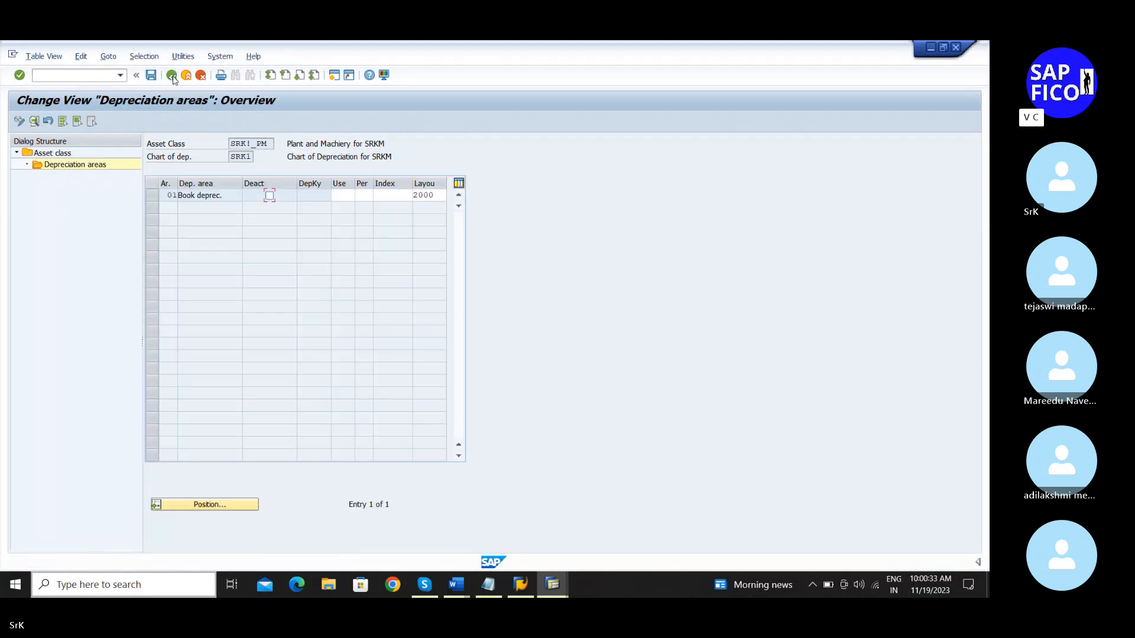
click(171, 76)
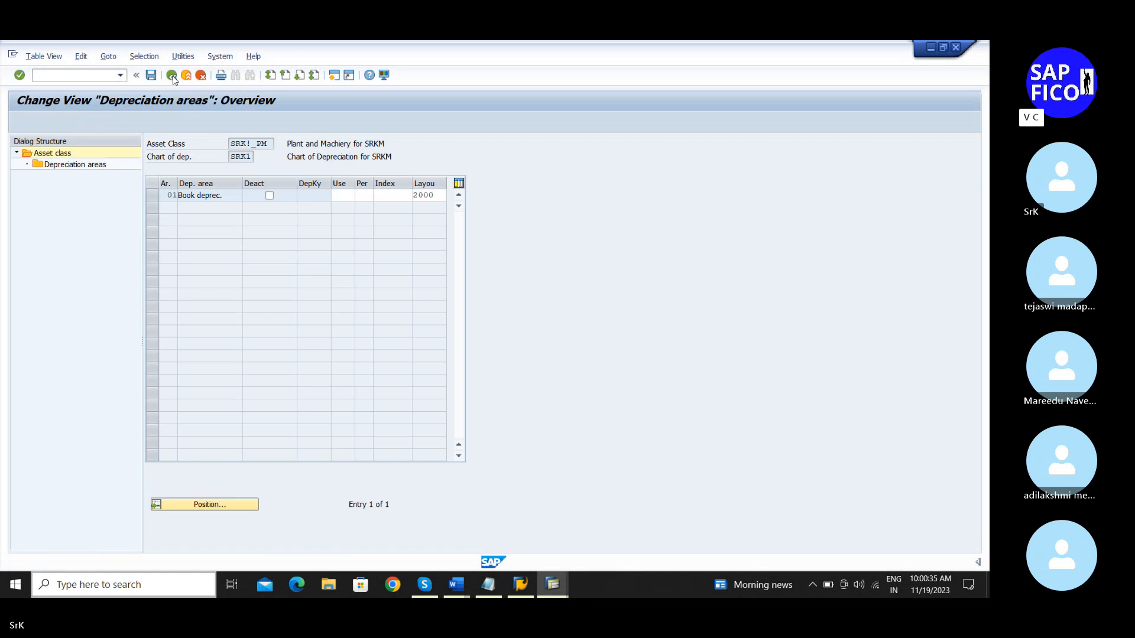
Step: For SRK1_AUC, set book depreciation screen layout 2000 and untick Area deact
click(161, 172)
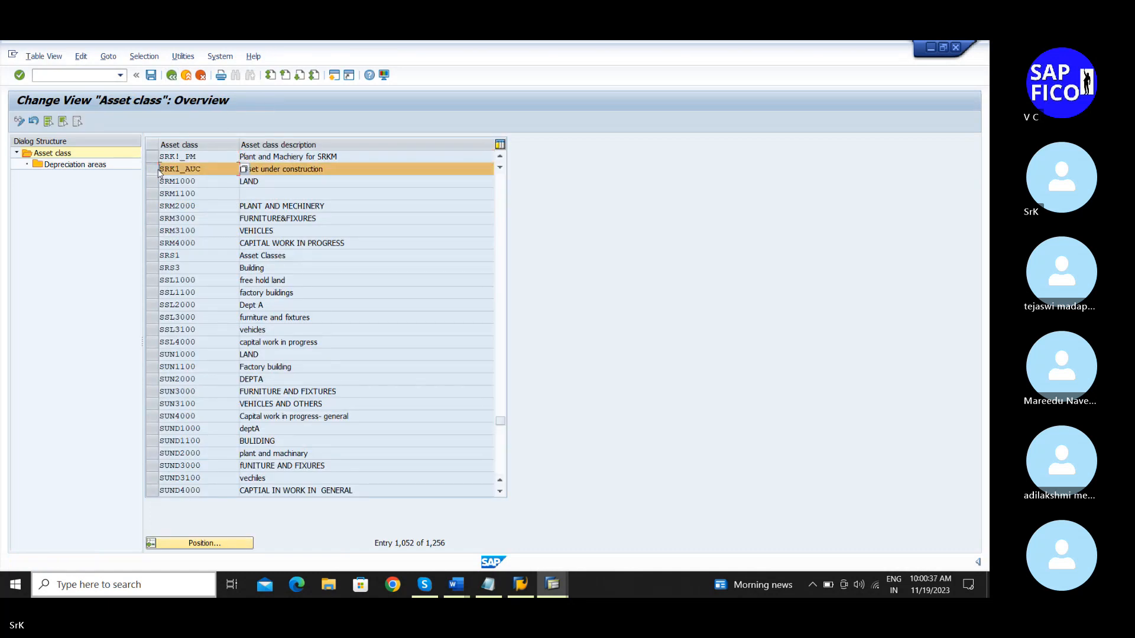
double_click(67, 166)
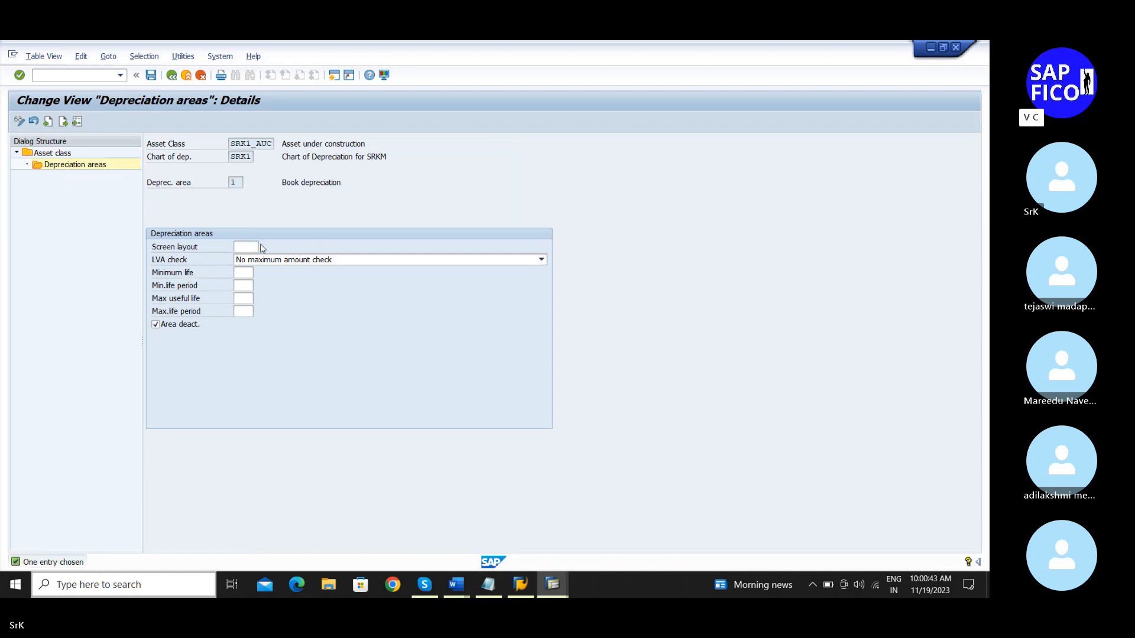
click(263, 247)
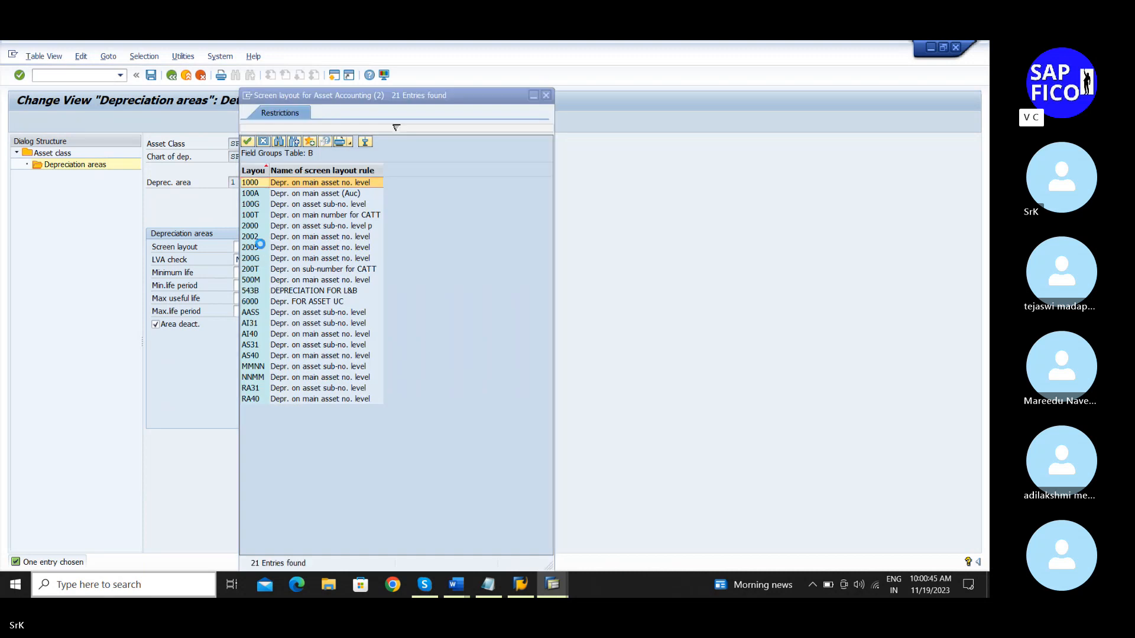
double_click(298, 226)
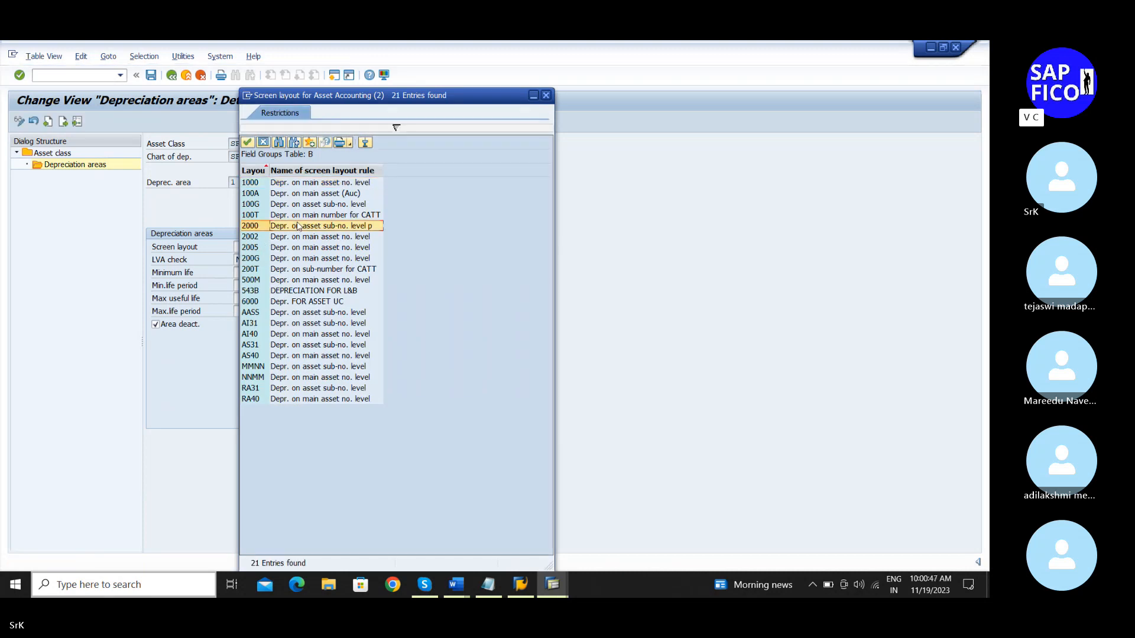
click(192, 330)
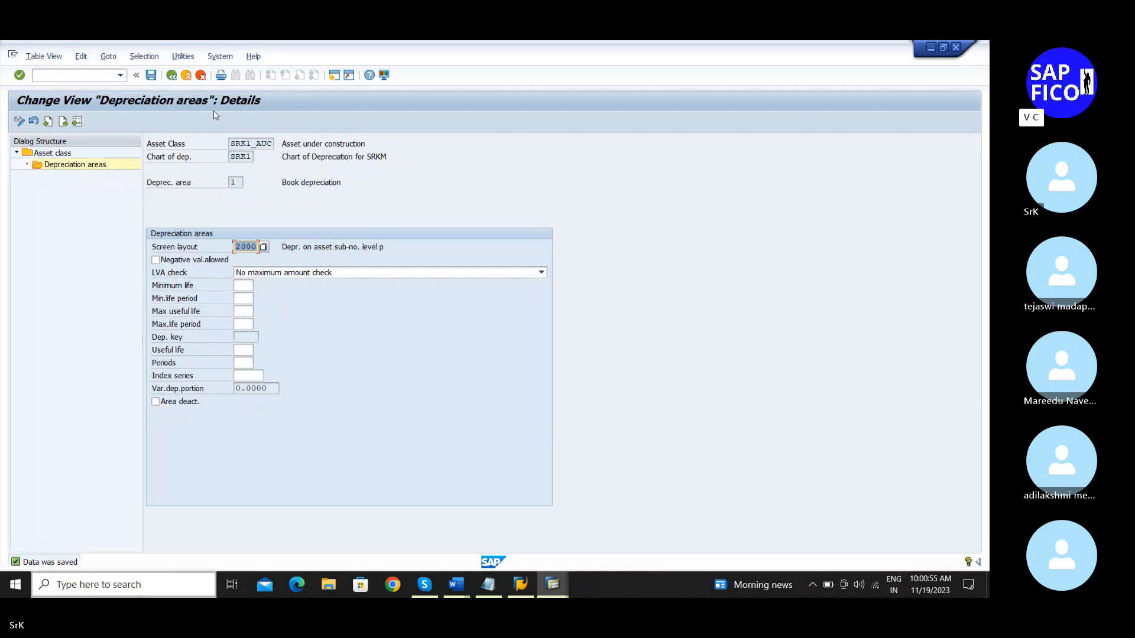
Step: Save SRK1_AUC's depreciation areas and go back to the asset class list
click(171, 76)
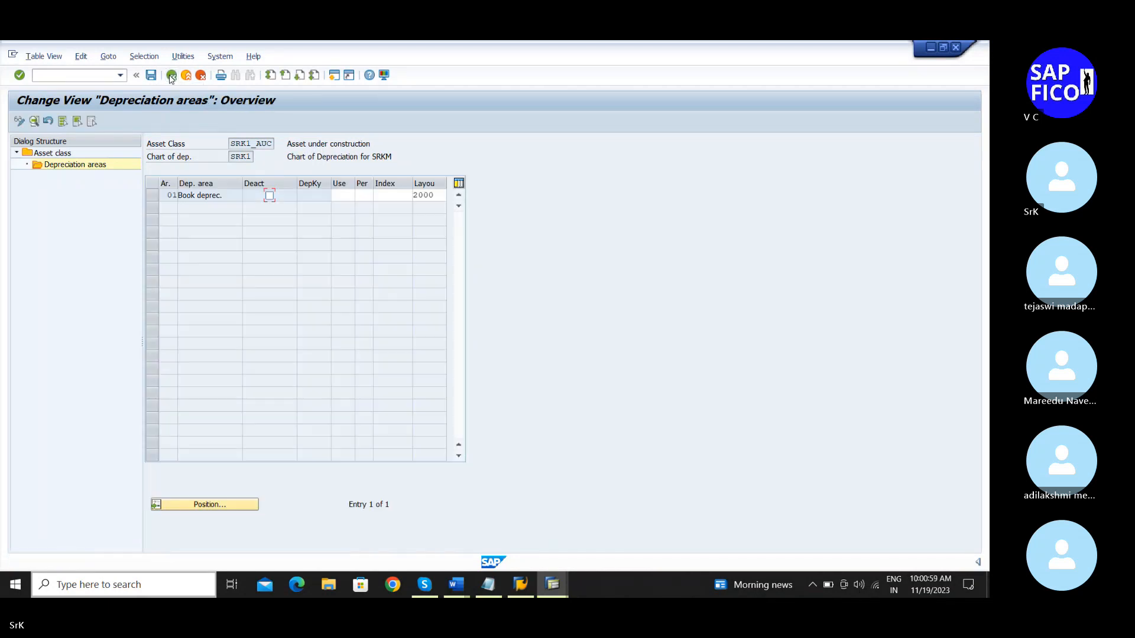
click(151, 75)
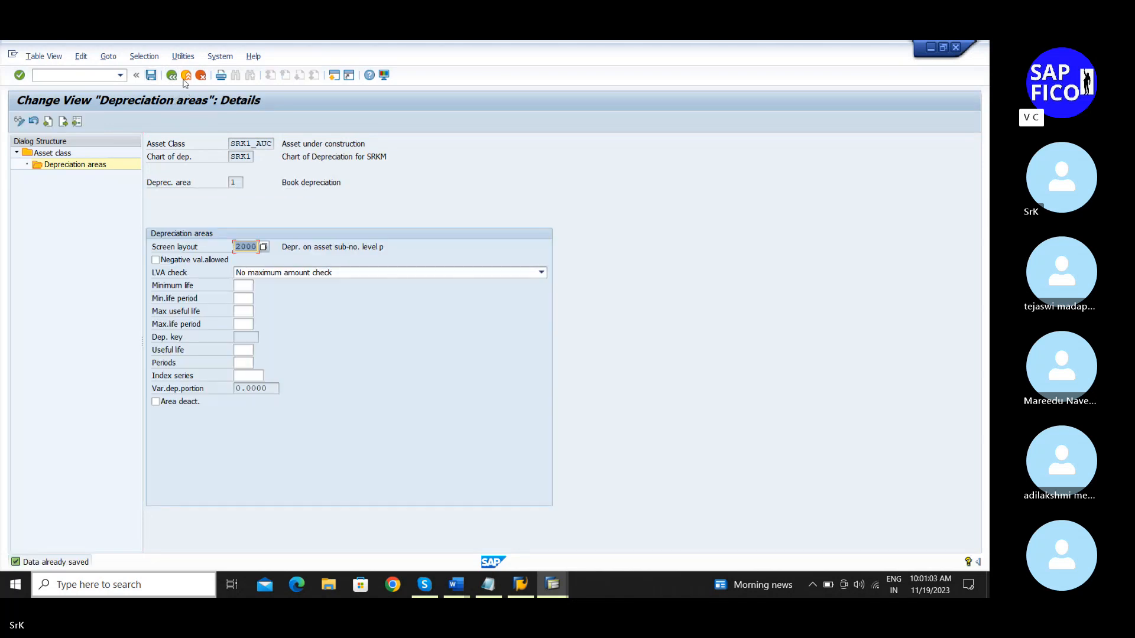
click(171, 76)
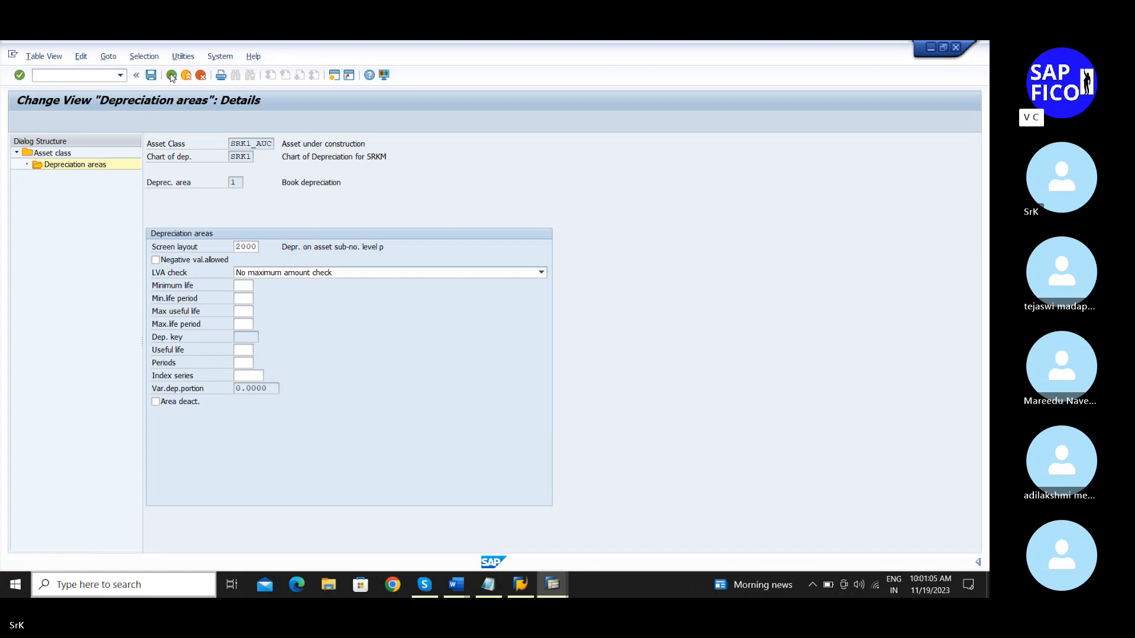
click(171, 76)
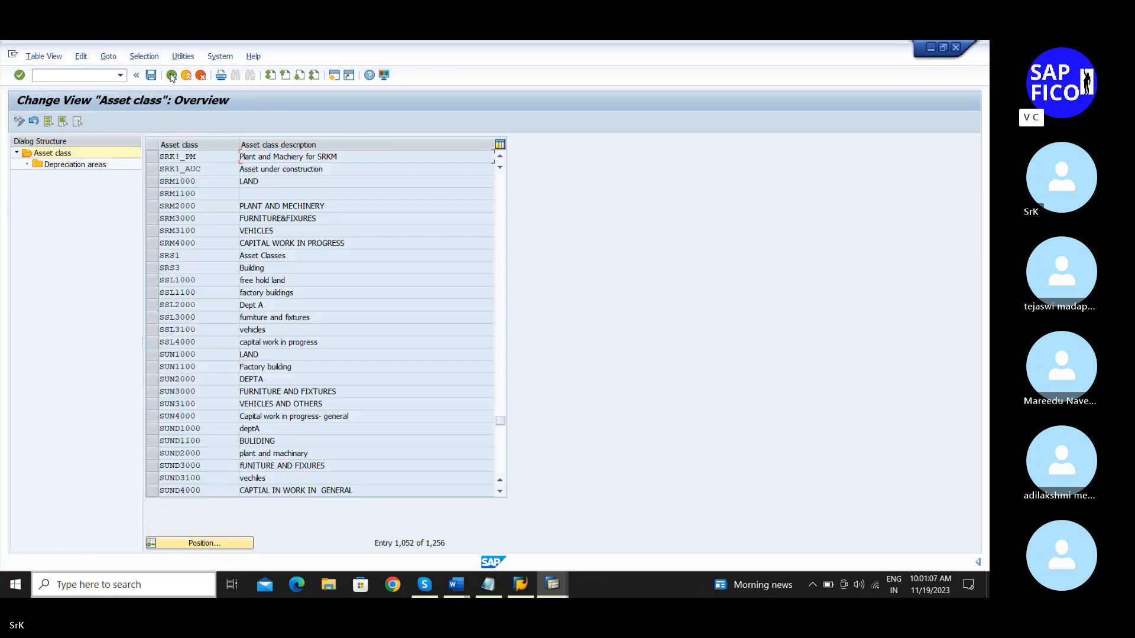
Step: Bring the Asset Accounting configuration notes forward in Notepad and review steps through 19, F-90 vendor purchase posting
click(489, 586)
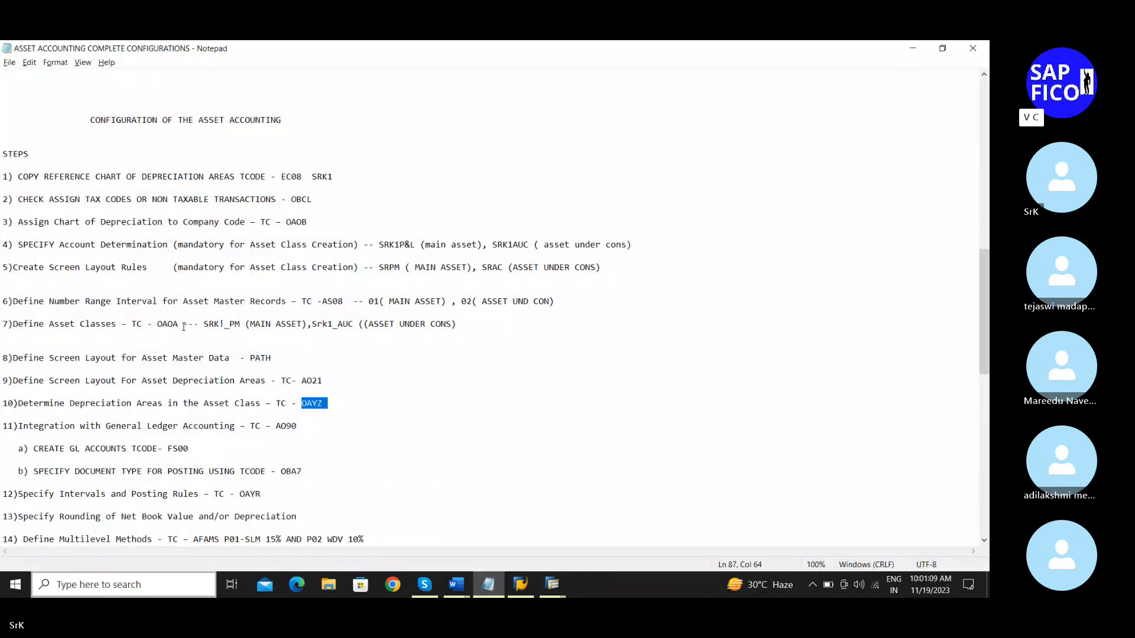
scroll(177, 402, down, 3)
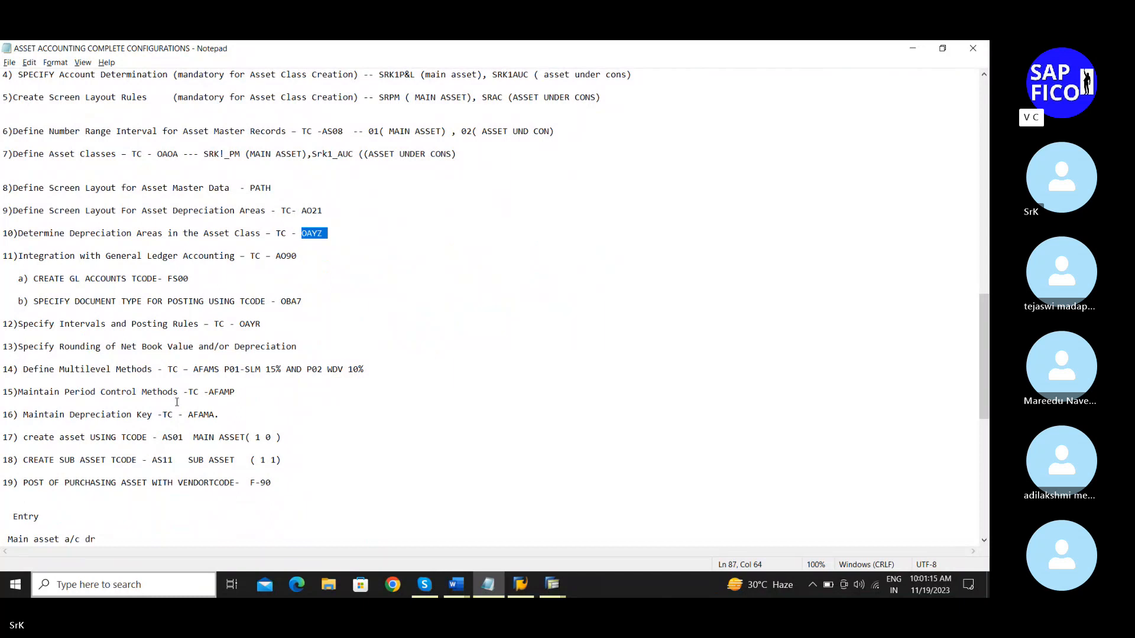
scroll(177, 402, down, 1)
scroll(176, 402, up, 1)
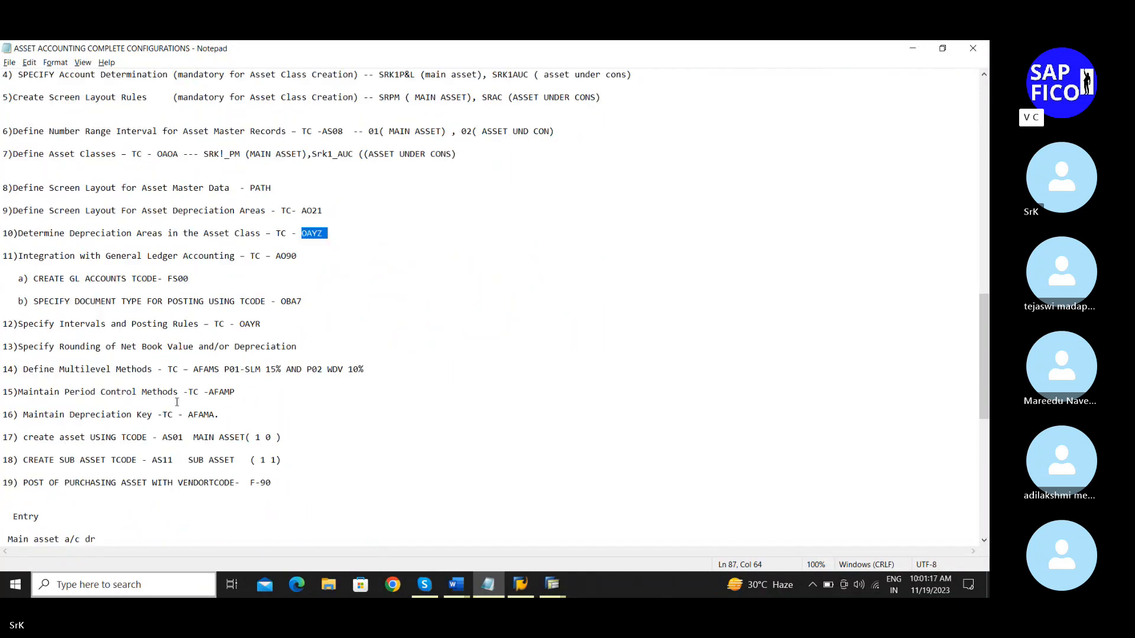